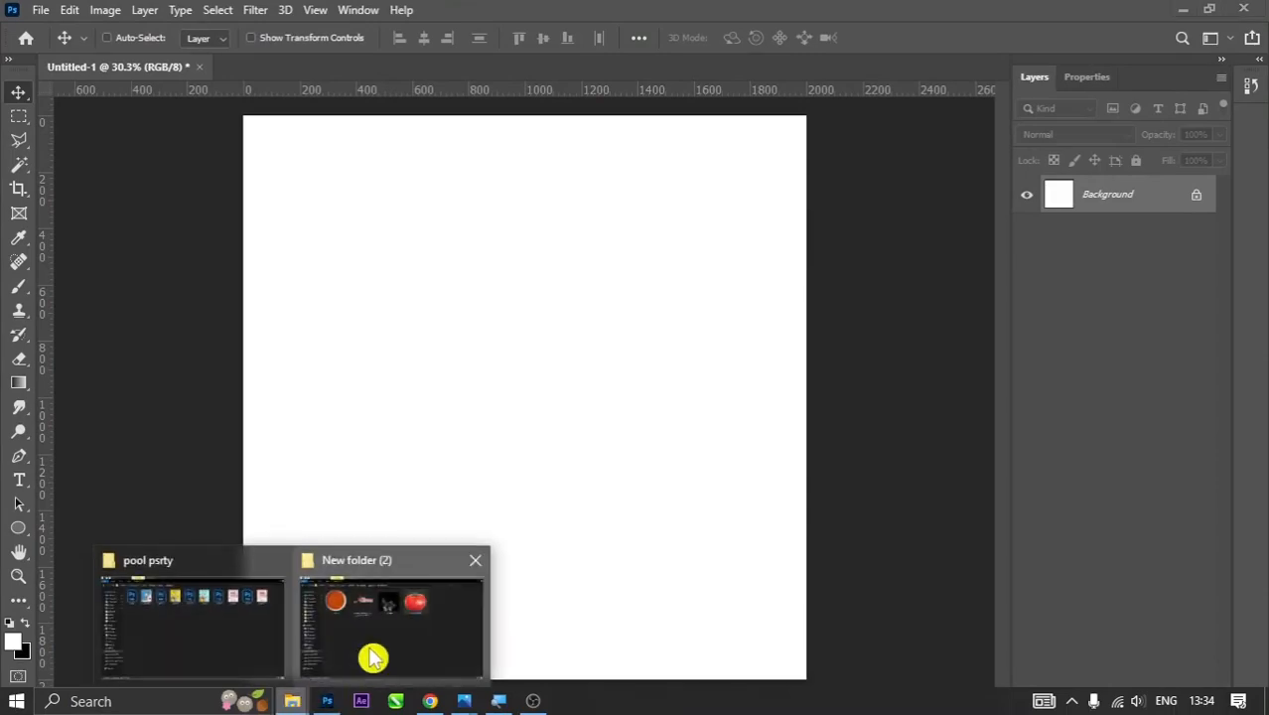
# Place the tomato-15519 image from New folder (2) at the canvas centre, turned upside down with its stem facing downward.
pyautogui.click(371, 657)
pyautogui.moveTo(787, 255); pyautogui.dragTo(507, 371)
pyautogui.moveTo(468, 212); pyautogui.dragTo(555, 500)
pyautogui.moveTo(548, 390); pyautogui.dragTo(547, 408)
pyautogui.press('Return')
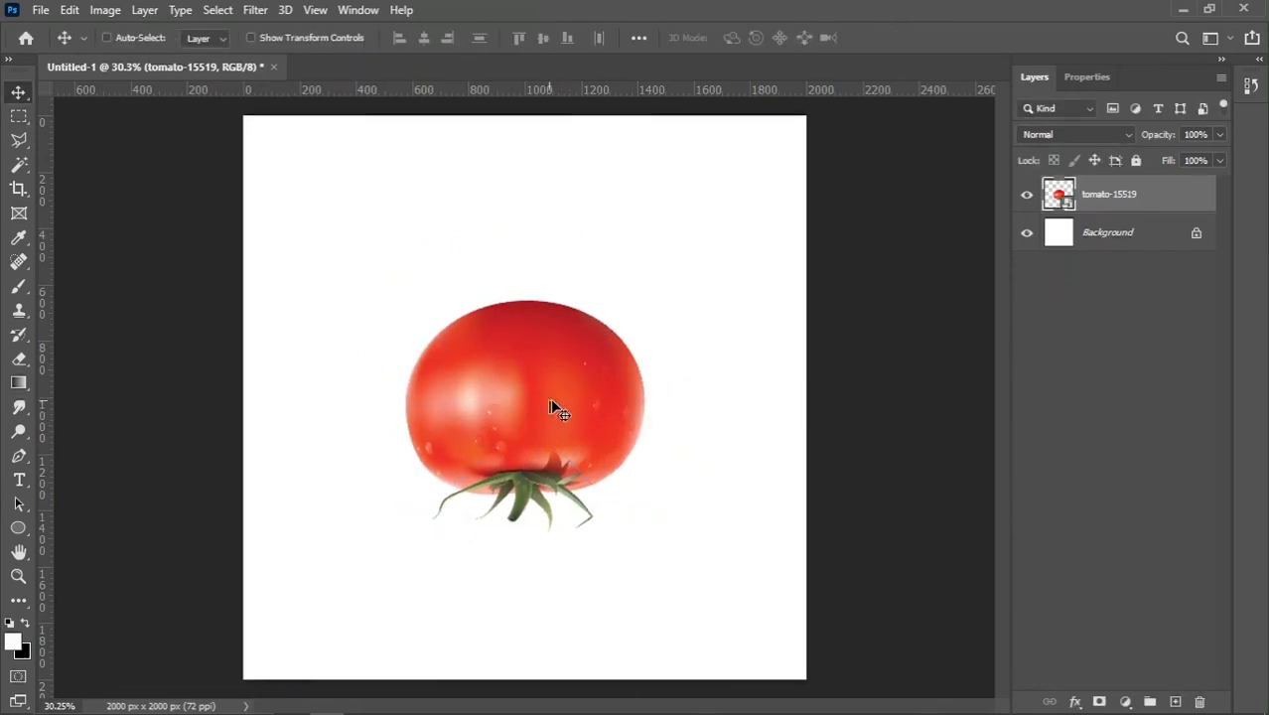
# Apply a Levels adjustment to the tomato layer, slightly darkening the midtones and setting the white input level to 246.
pyautogui.click(105, 12)
pyautogui.moveTo(144, 60)
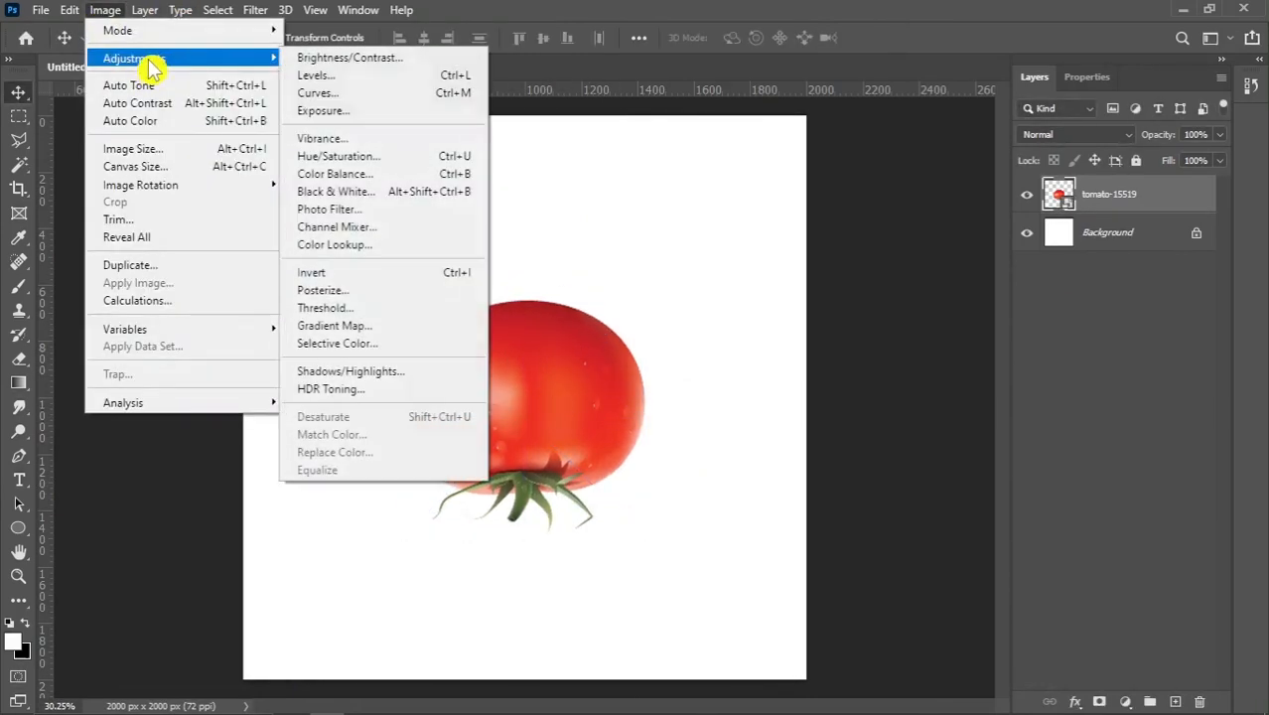
pyautogui.click(315, 73)
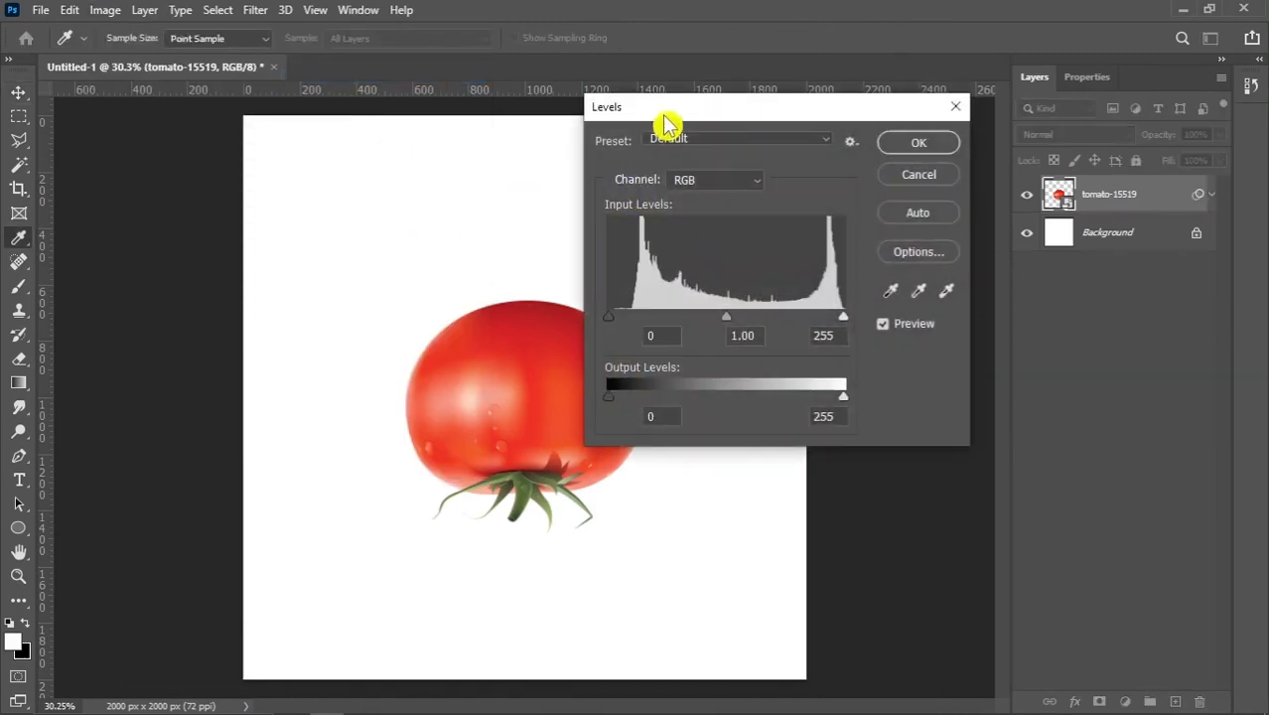
pyautogui.moveTo(665, 109); pyautogui.dragTo(827, 107)
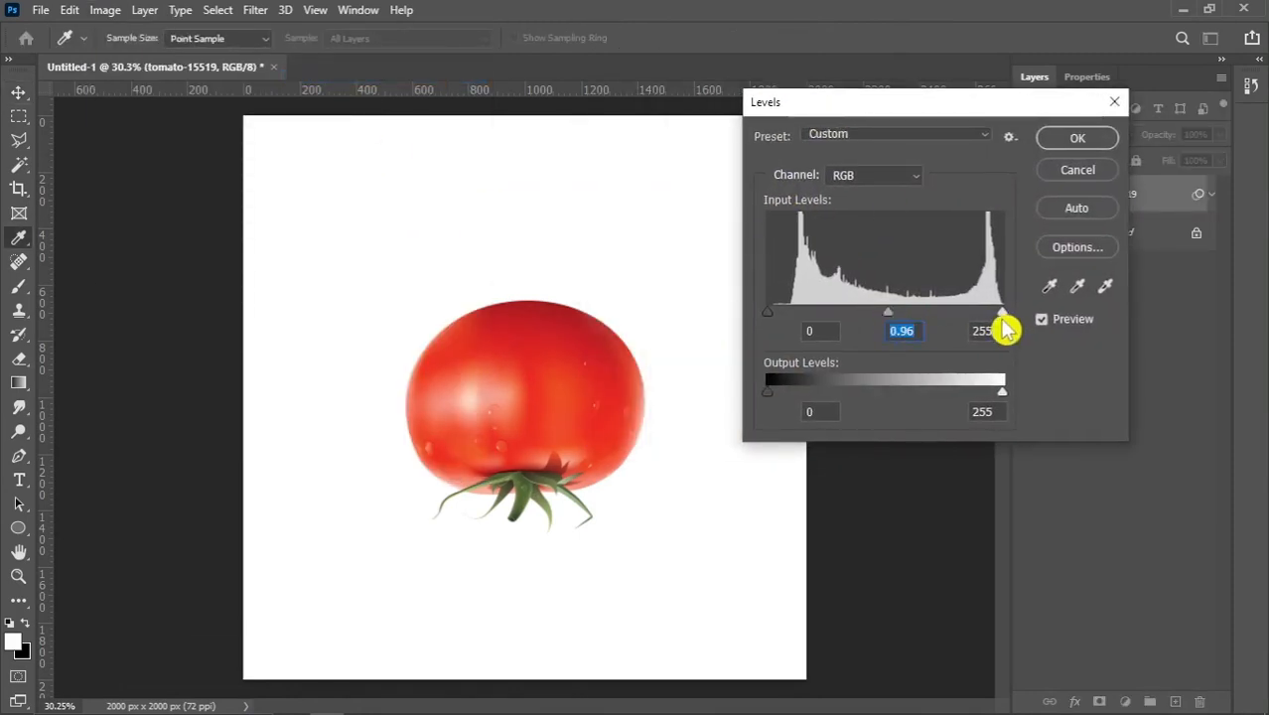
pyautogui.moveTo(993, 315); pyautogui.dragTo(993, 315)
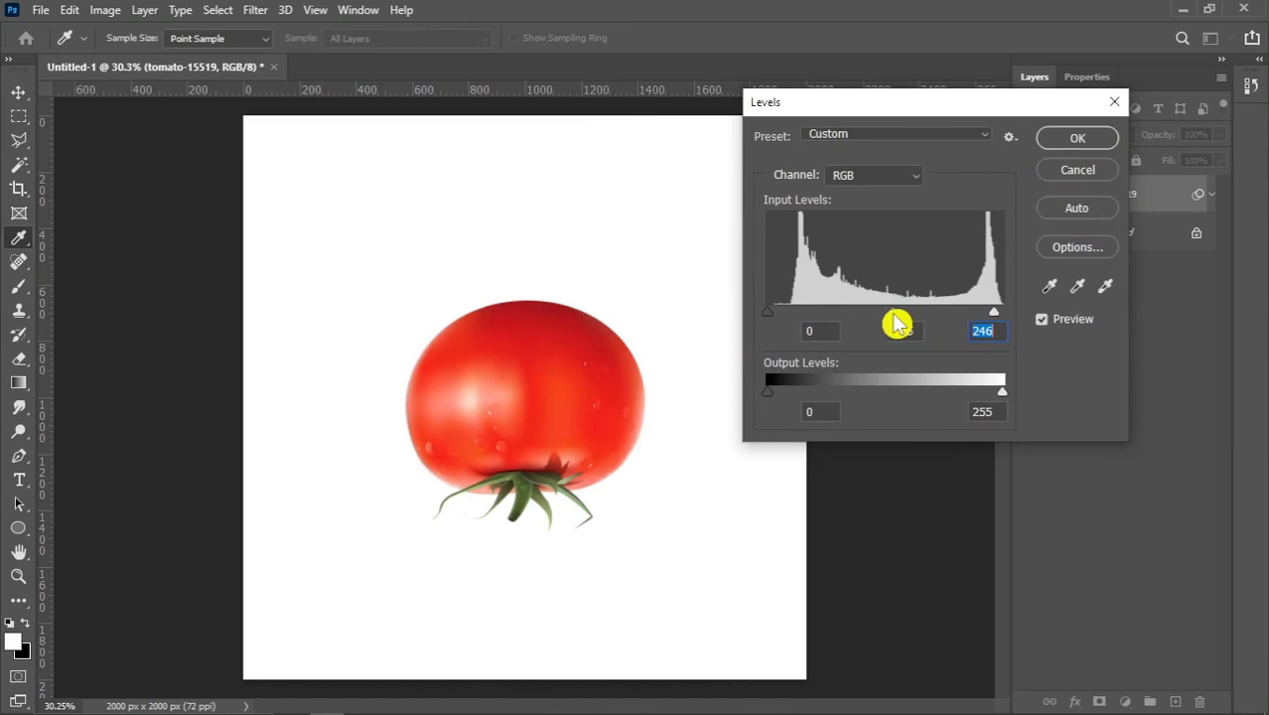
pyautogui.moveTo(898, 313); pyautogui.dragTo(904, 312)
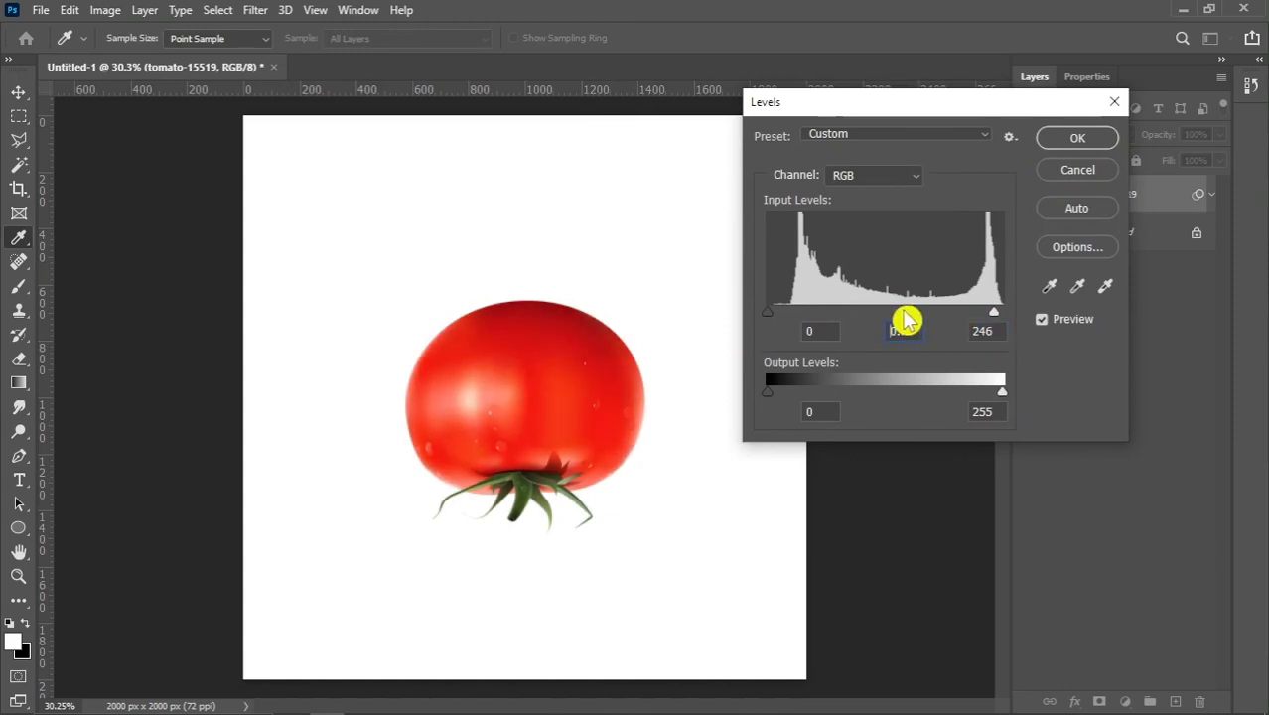
pyautogui.click(1072, 137)
pyautogui.press('v')
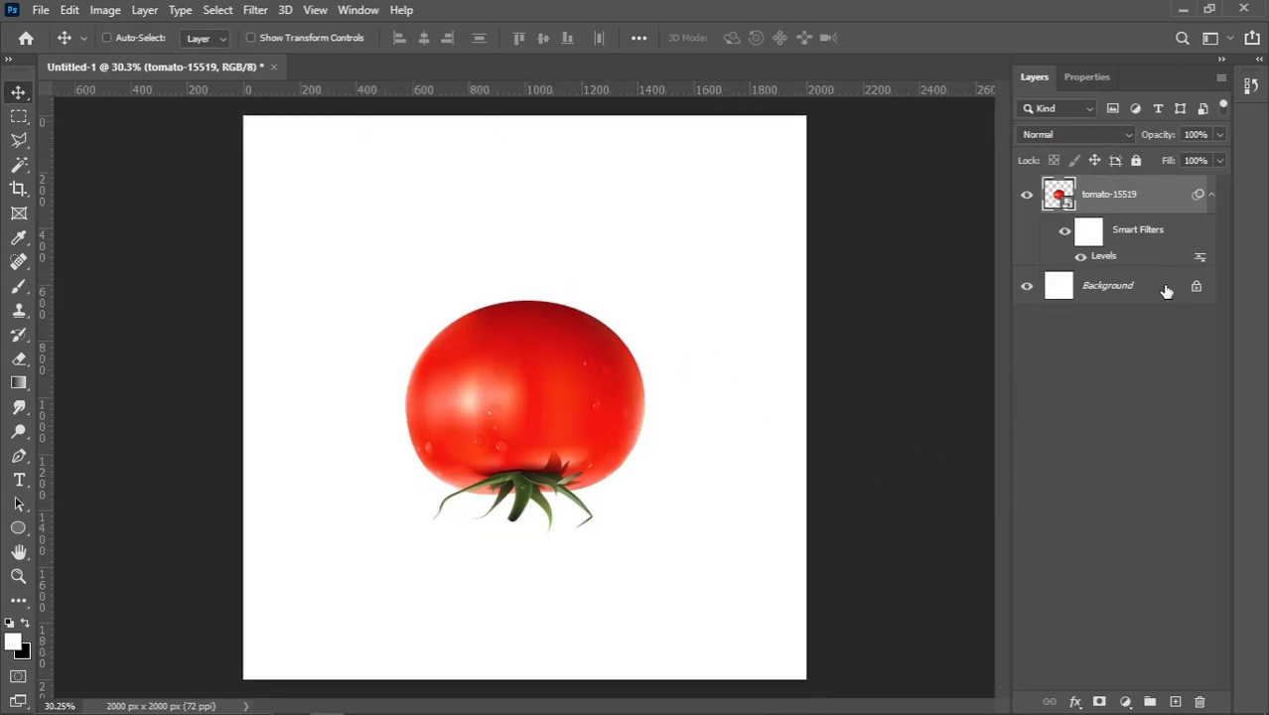
# Duplicate the Background layer and add a Gradient Overlay with Radial style and reset alignment to the copy.
pyautogui.moveTo(1166, 290); pyautogui.dragTo(1173, 702)
pyautogui.rightClick(1174, 291)
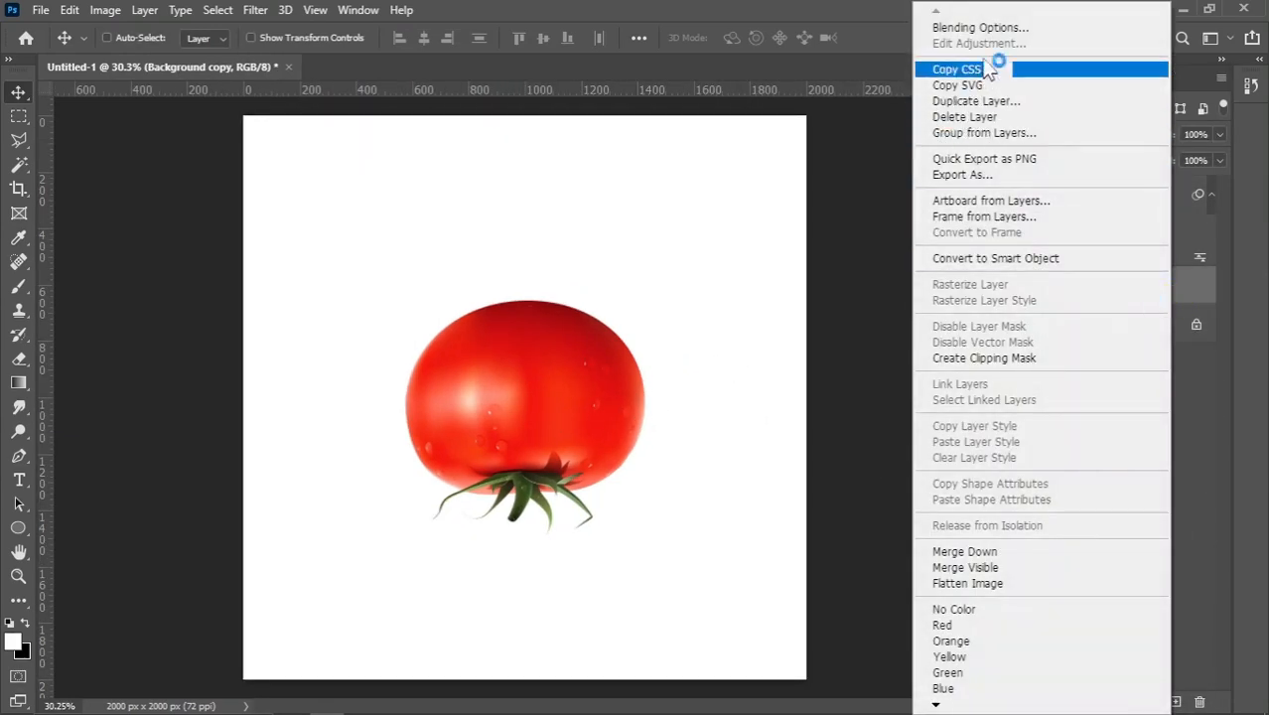
pyautogui.click(816, 162)
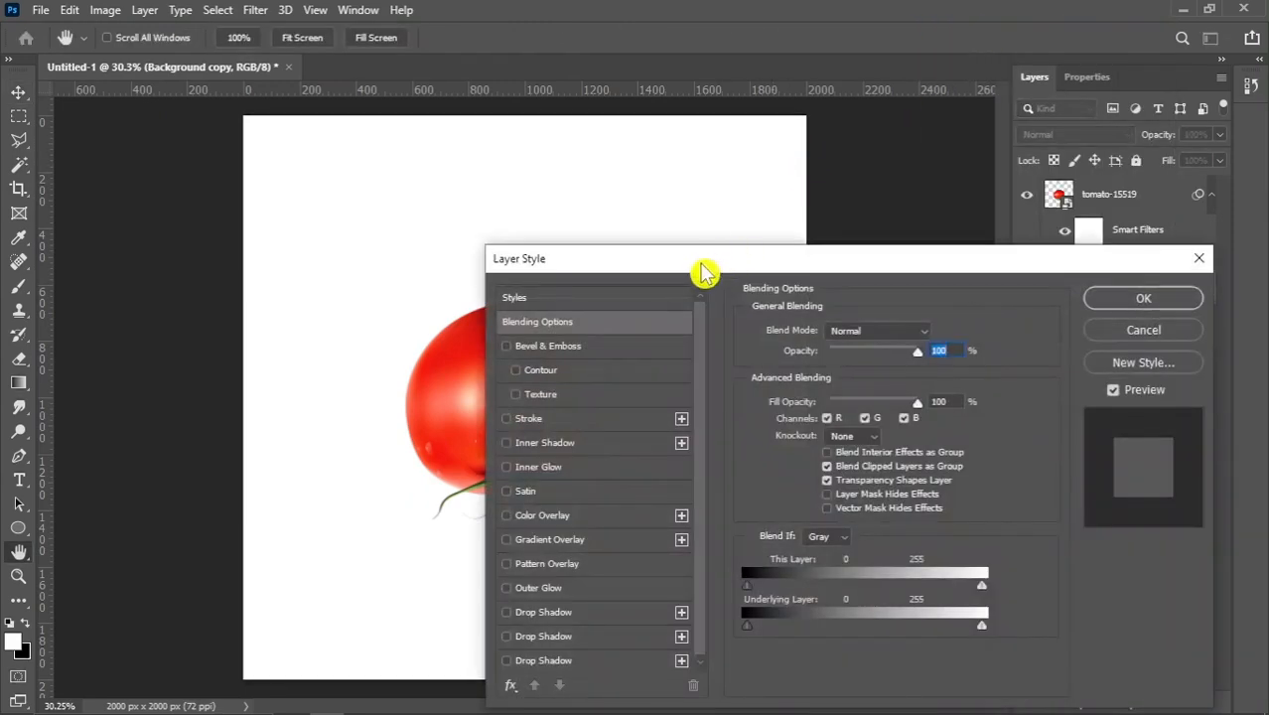
pyautogui.moveTo(702, 269); pyautogui.dragTo(869, 127)
pyautogui.click(717, 403)
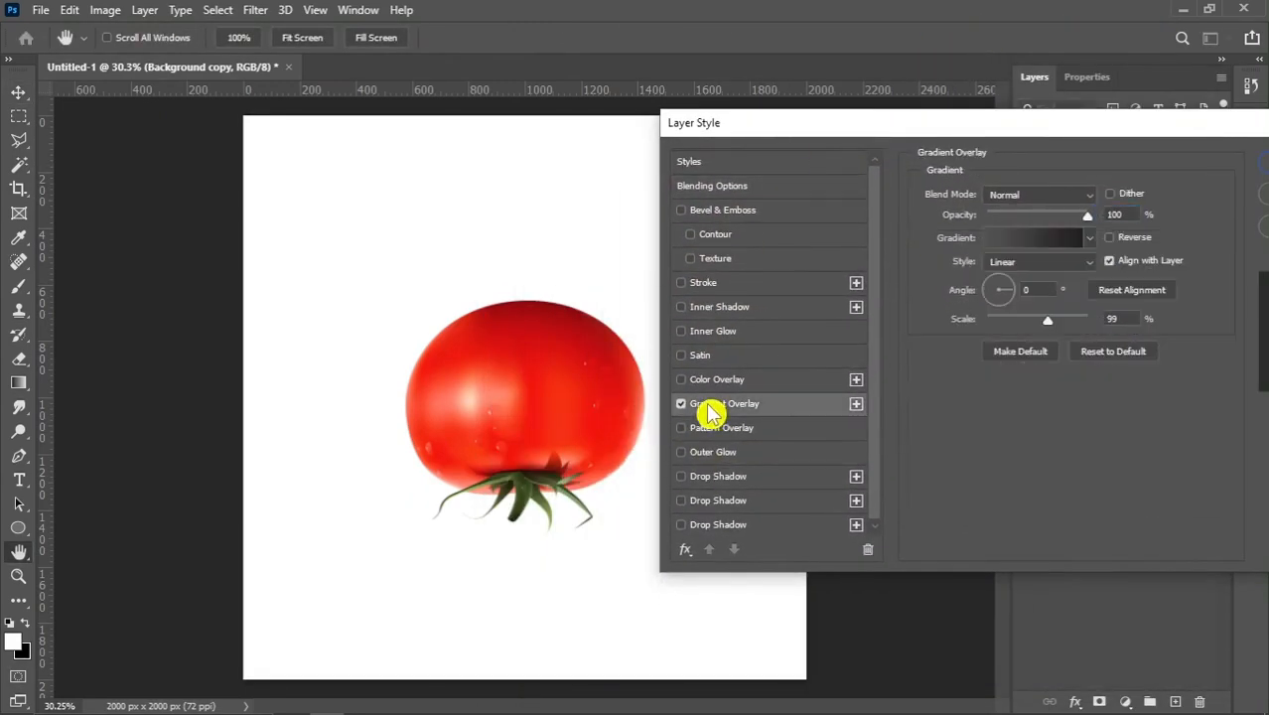
pyautogui.click(1007, 261)
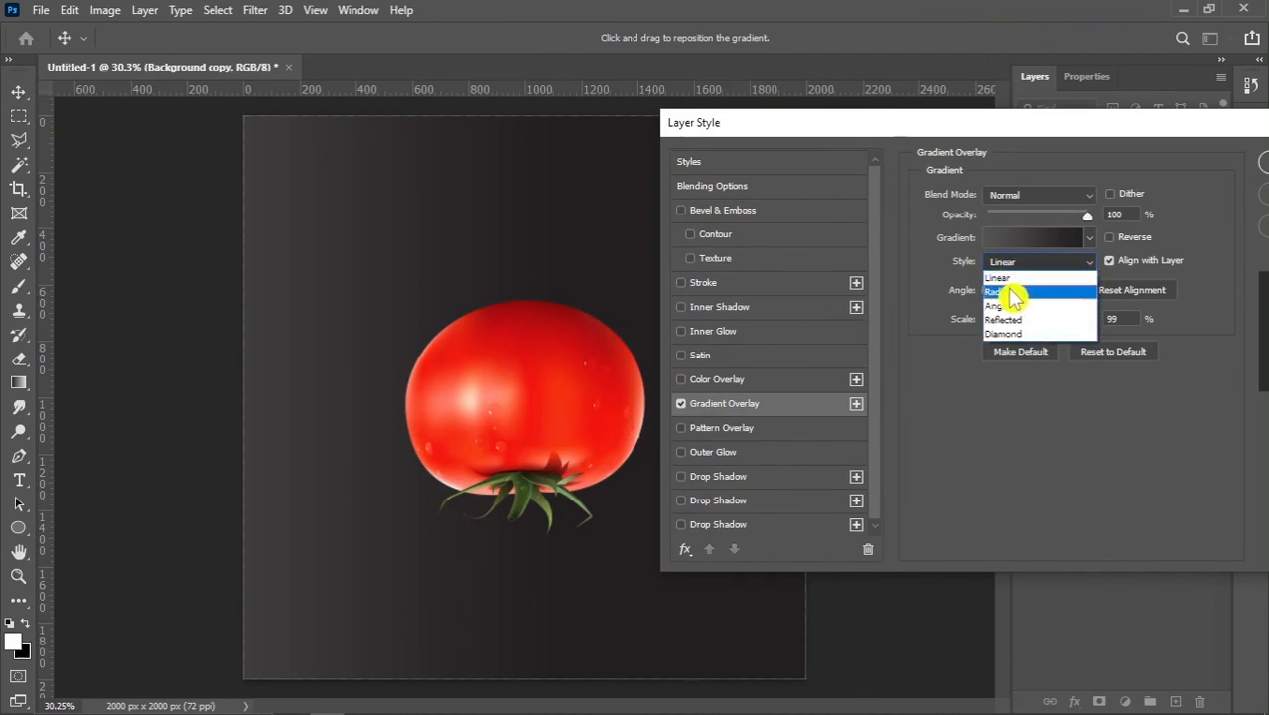
pyautogui.click(1011, 292)
pyautogui.click(1117, 292)
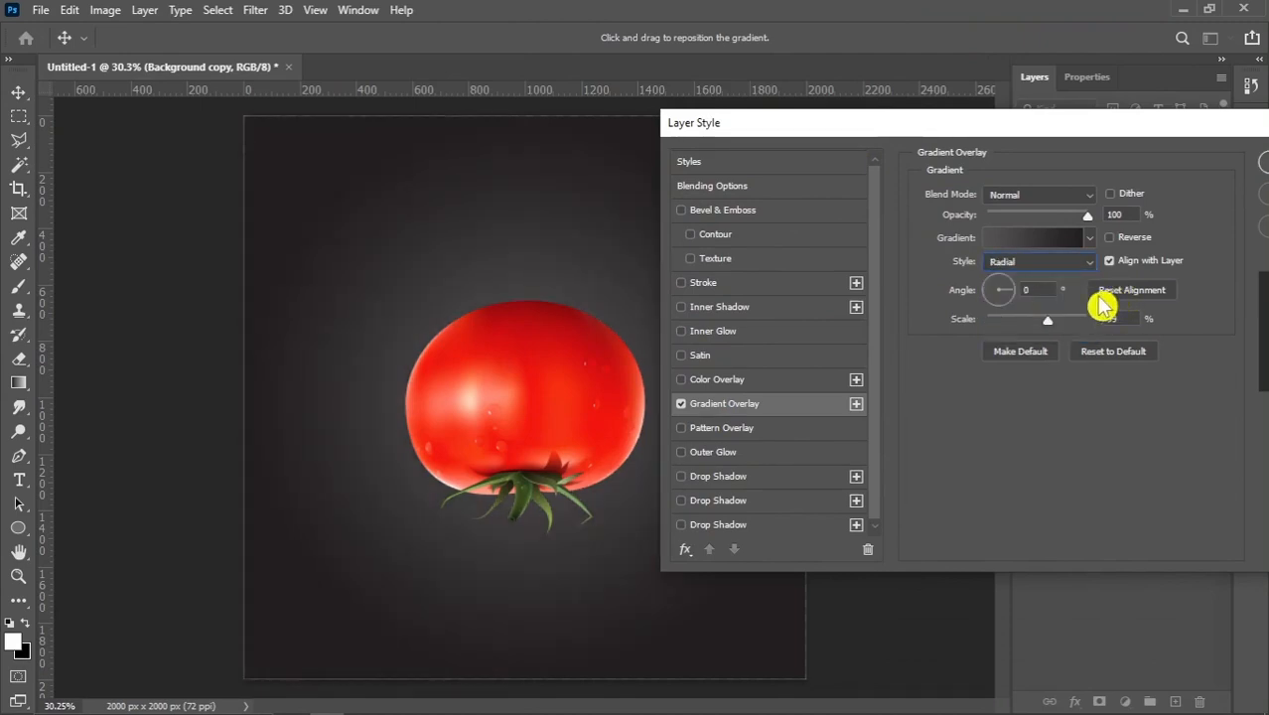
pyautogui.moveTo(731, 133); pyautogui.dragTo(748, 128)
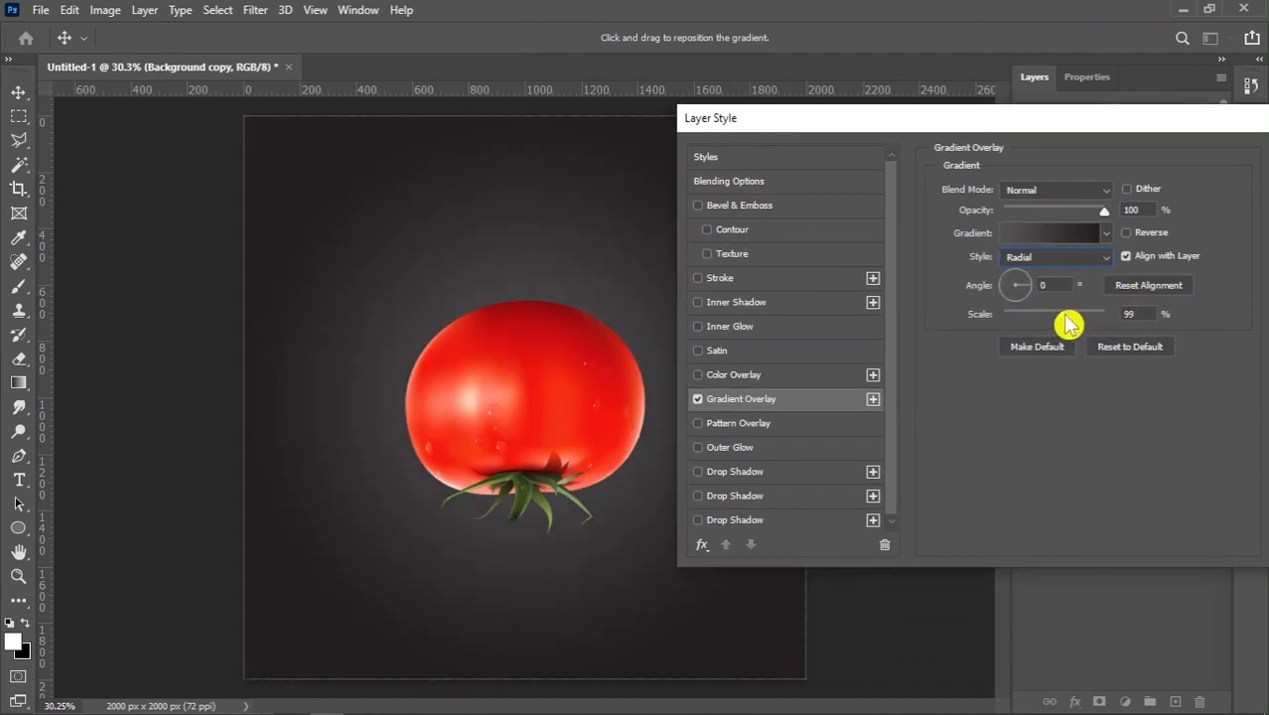
# Sample a tomato red for the overlay gradient's first stop and set its last stop to dark red a6090a.
pyautogui.click(1042, 234)
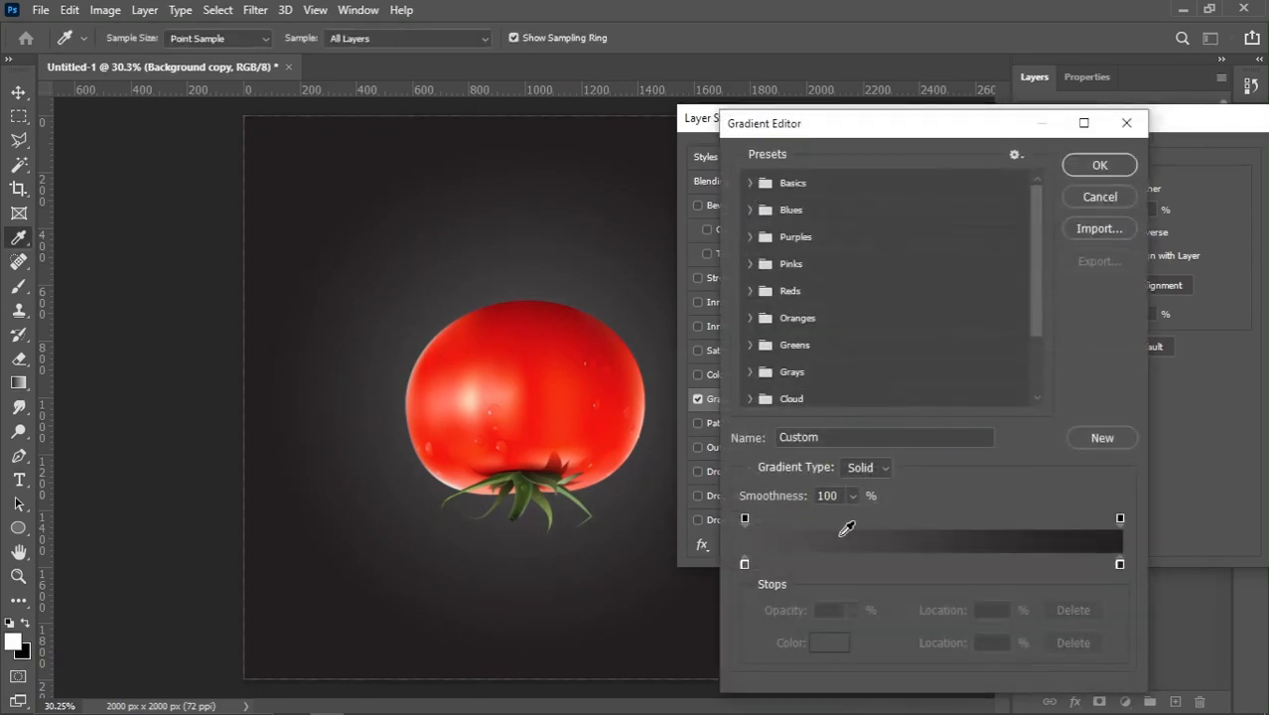
pyautogui.click(746, 562)
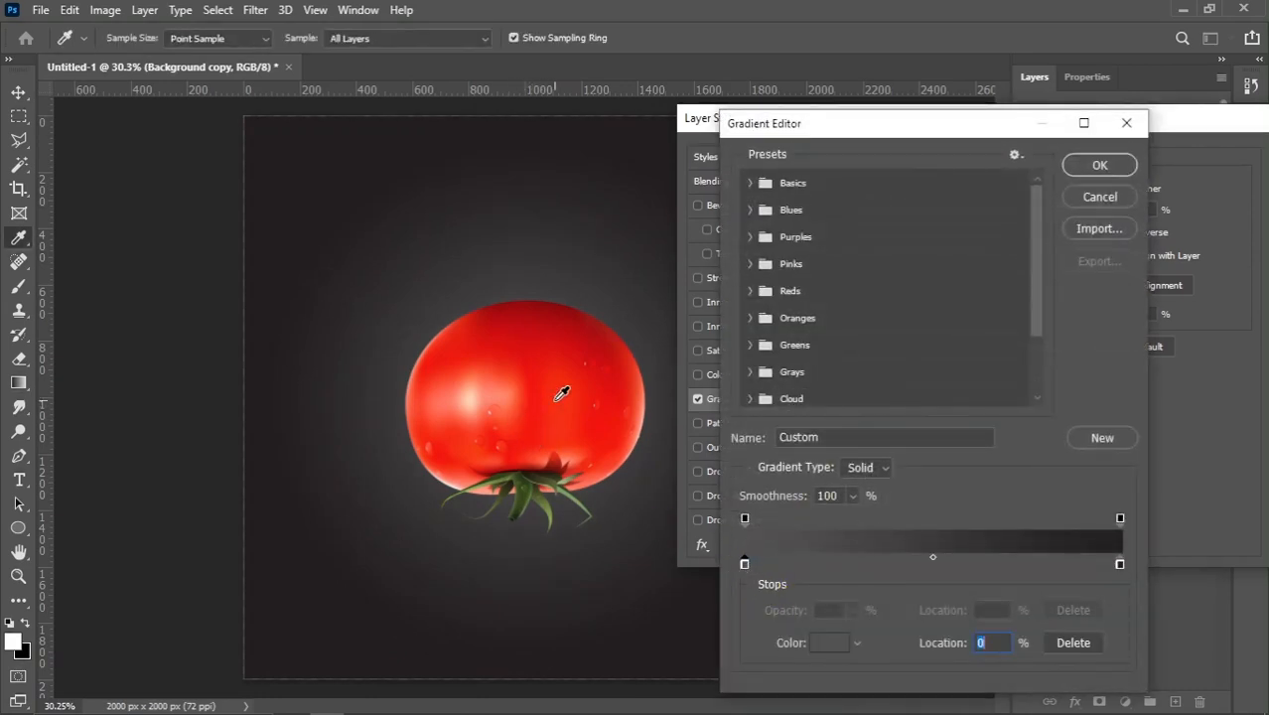
pyautogui.click(1120, 564)
pyautogui.click(605, 328)
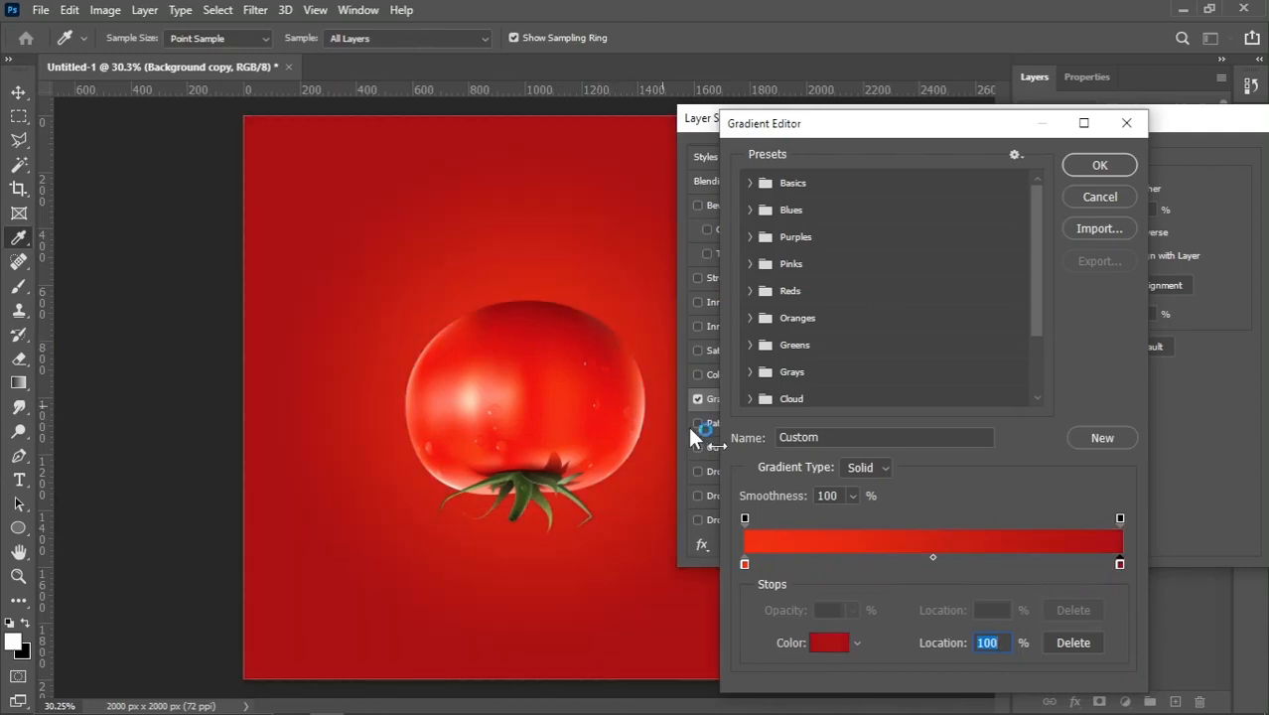
pyautogui.click(832, 642)
pyautogui.click(1001, 317)
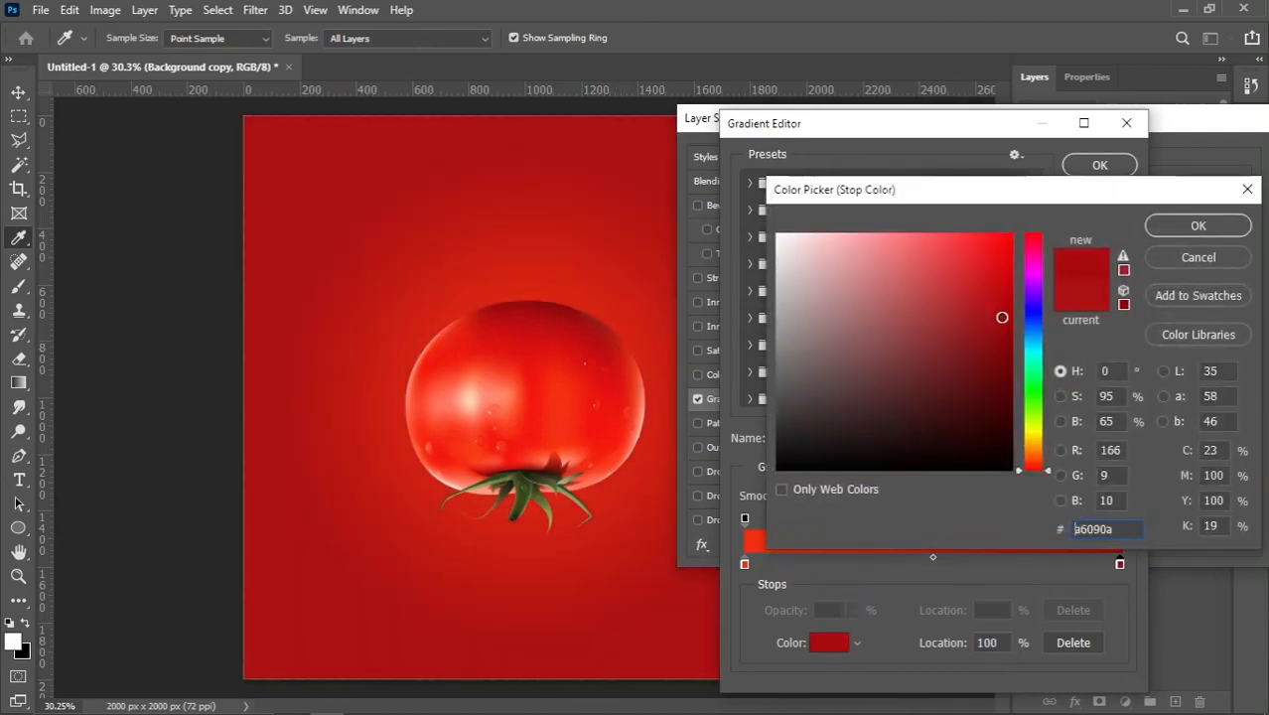
pyautogui.click(1176, 227)
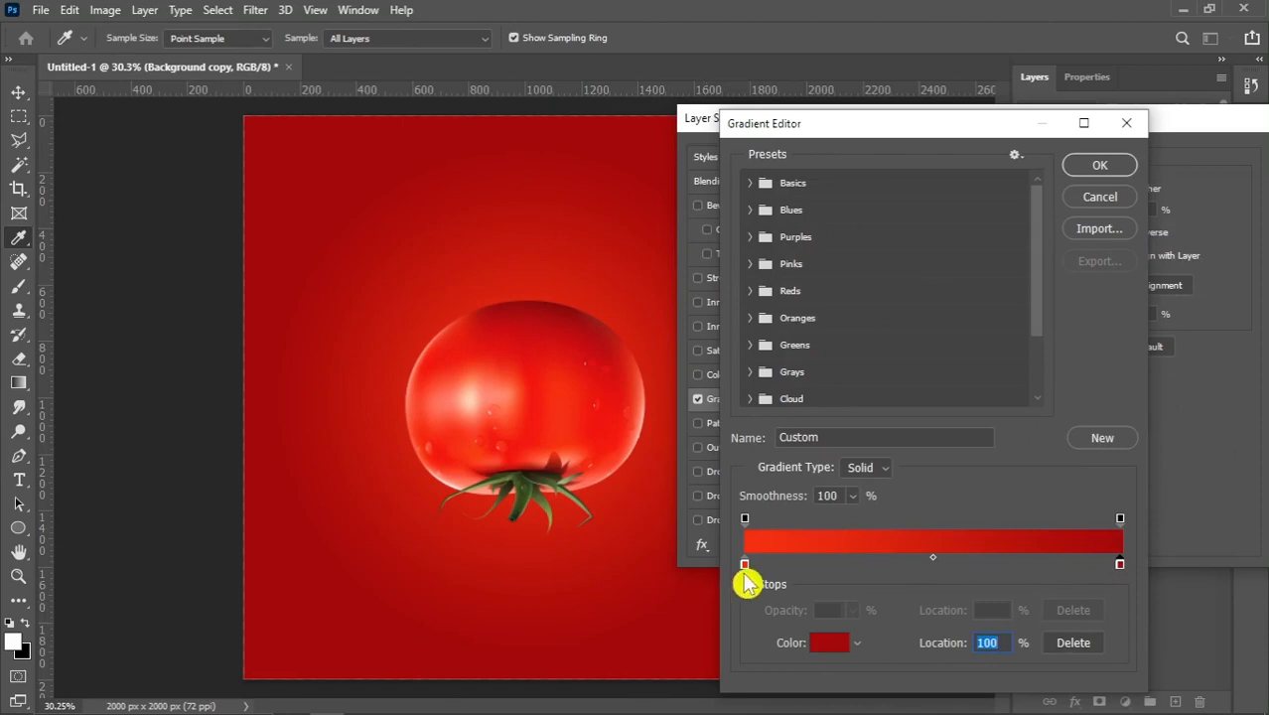
# Set the gradient's first stop to orange ff611b and accept the edited gradient.
pyautogui.click(745, 566)
pyautogui.click(818, 645)
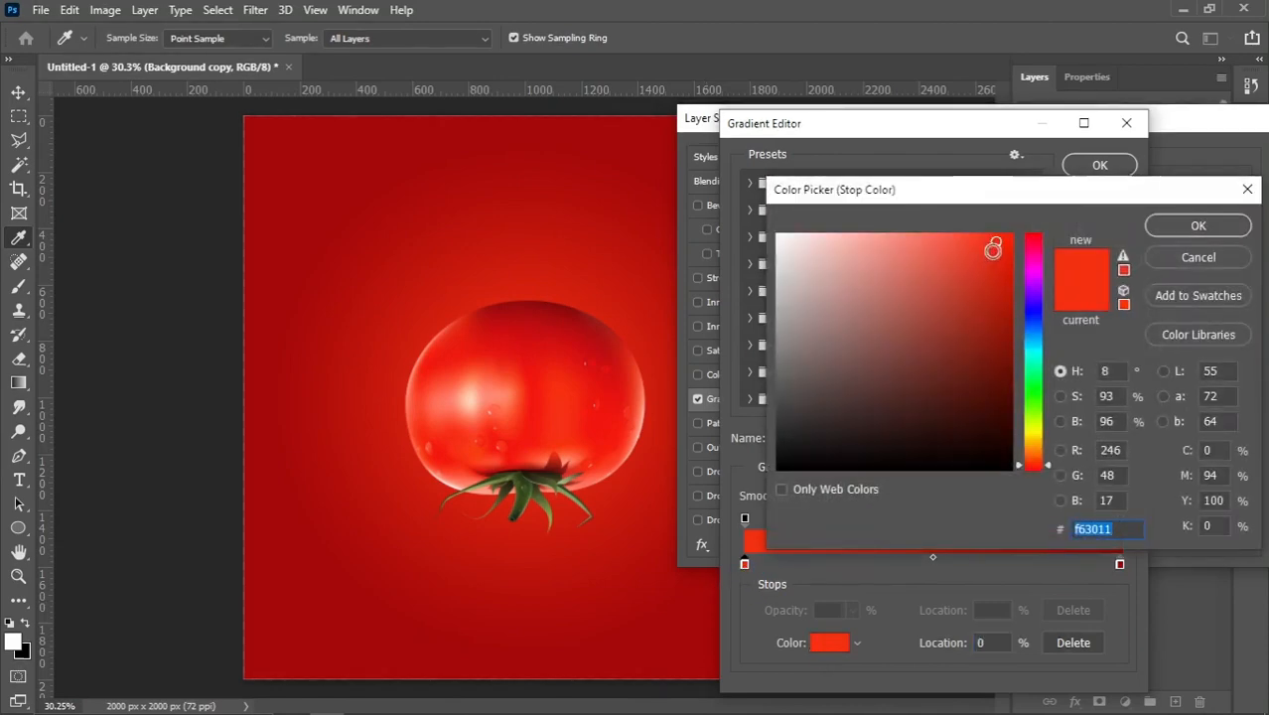
pyautogui.moveTo(1044, 466); pyautogui.dragTo(1046, 460)
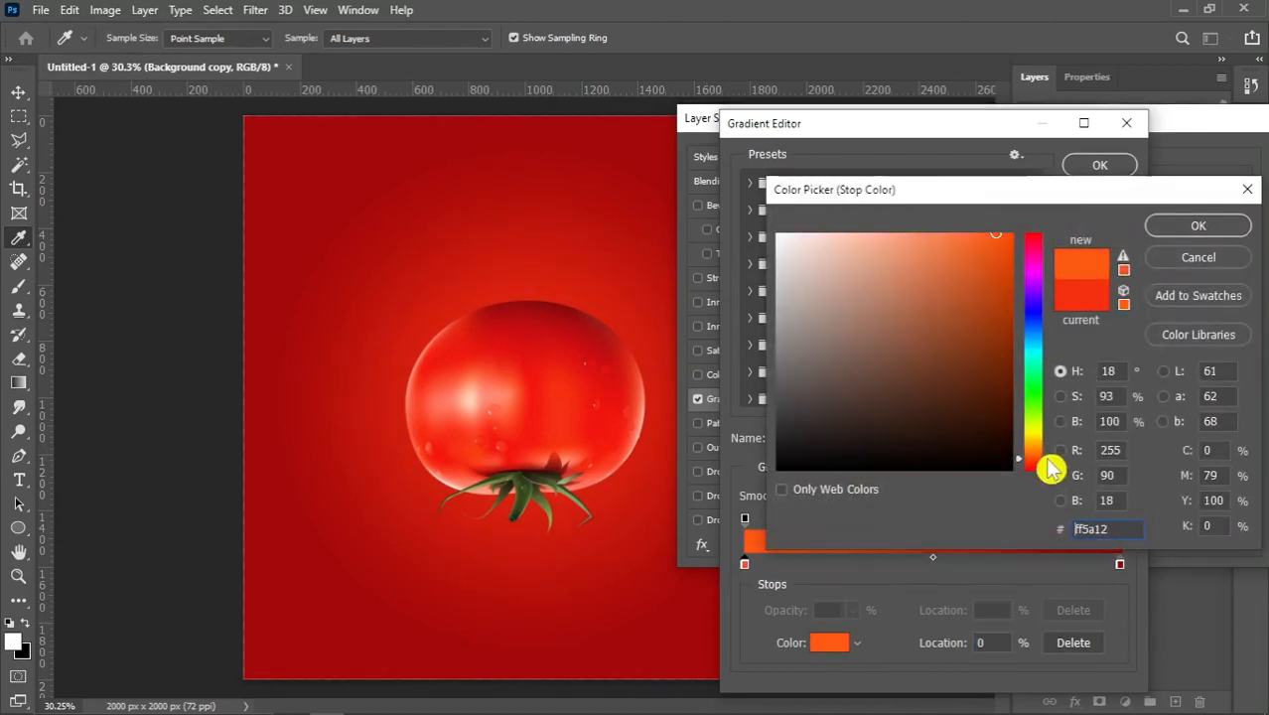
pyautogui.click(980, 227)
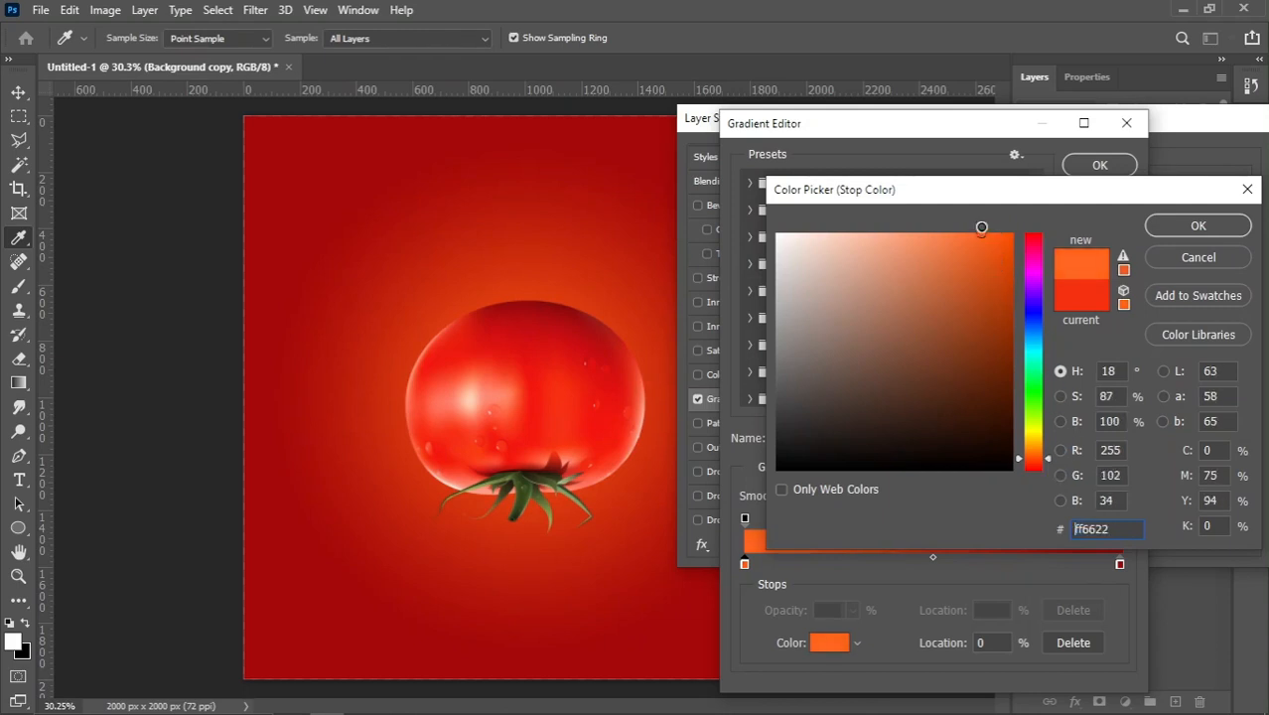
pyautogui.moveTo(988, 238)
pyautogui.mouseDown()
pyautogui.moveTo(998, 231)
pyautogui.moveTo(982, 216)
pyautogui.mouseUp()
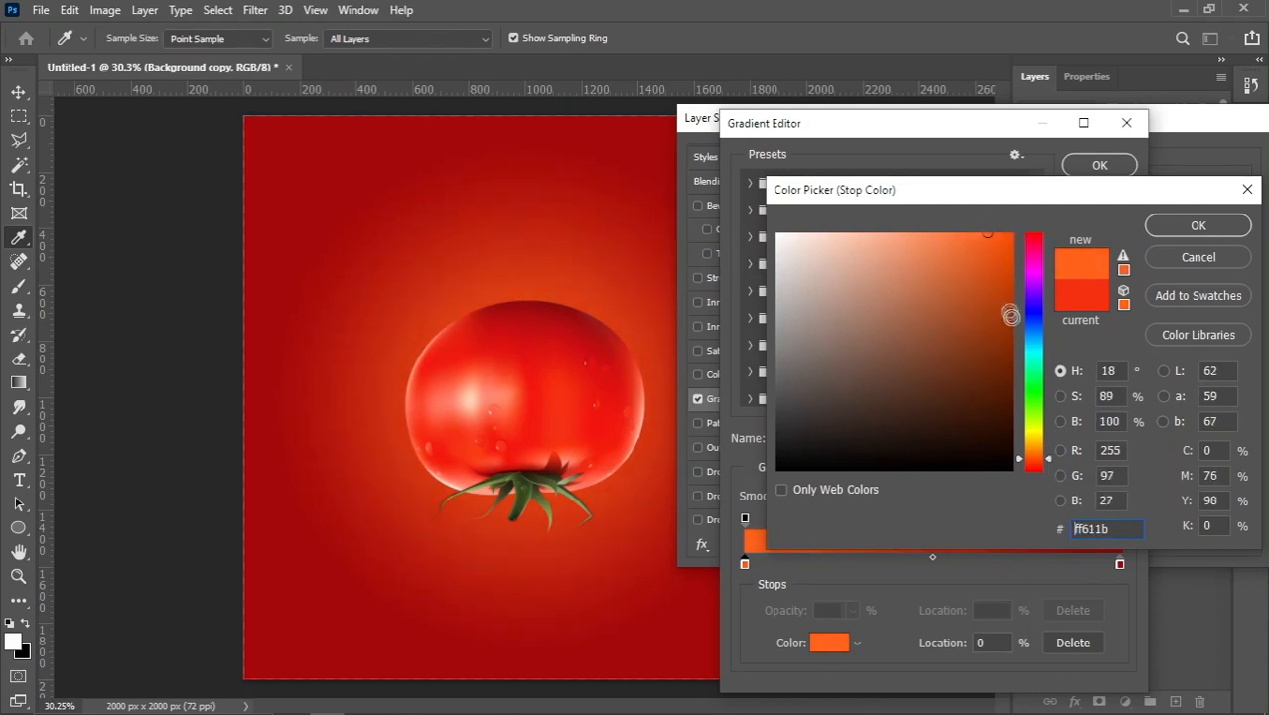
pyautogui.click(1206, 227)
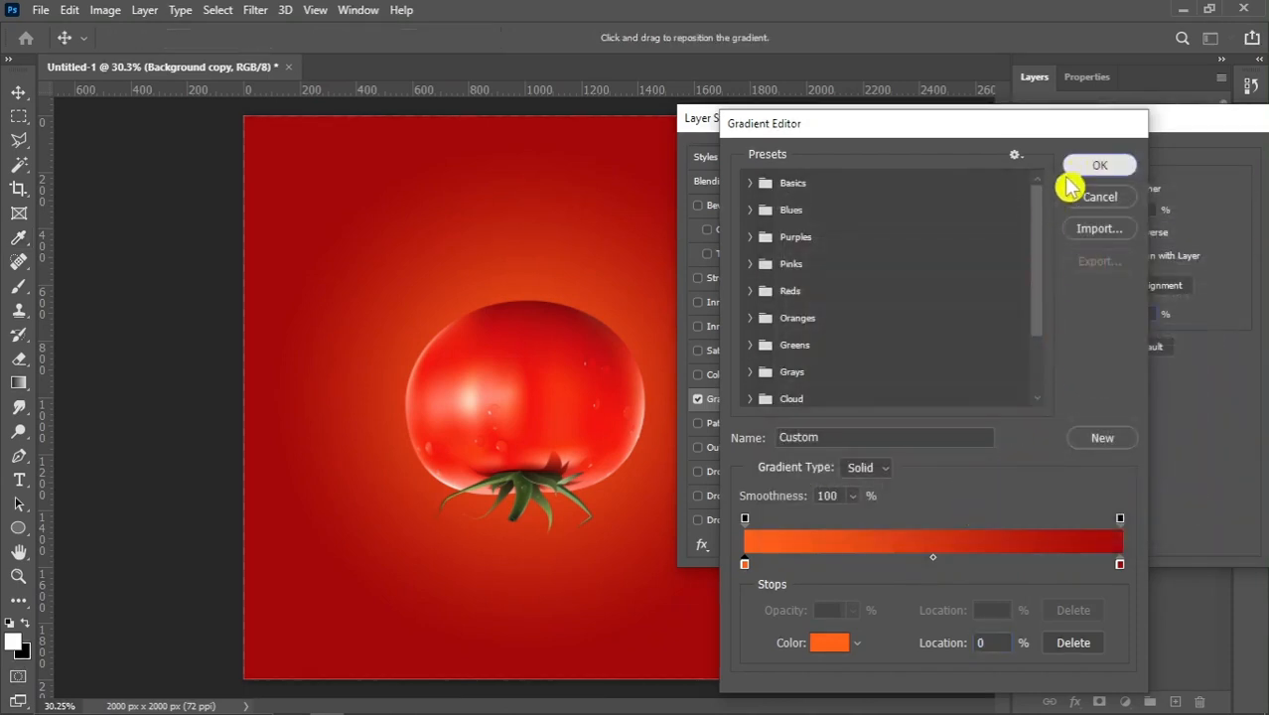
pyautogui.click(1073, 172)
# Set the Gradient Overlay scale to 118% and apply the layer style.
pyautogui.moveTo(1061, 318); pyautogui.dragTo(1078, 315)
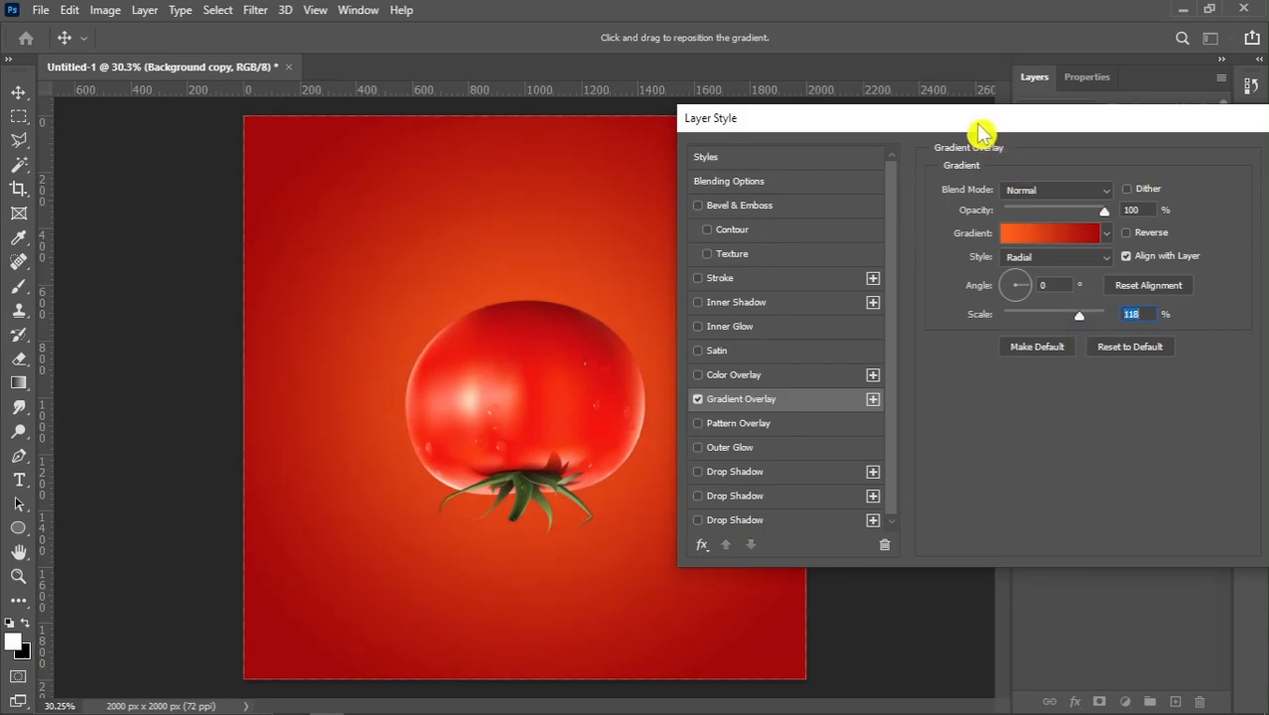
pyautogui.moveTo(1054, 132); pyautogui.dragTo(1005, 169)
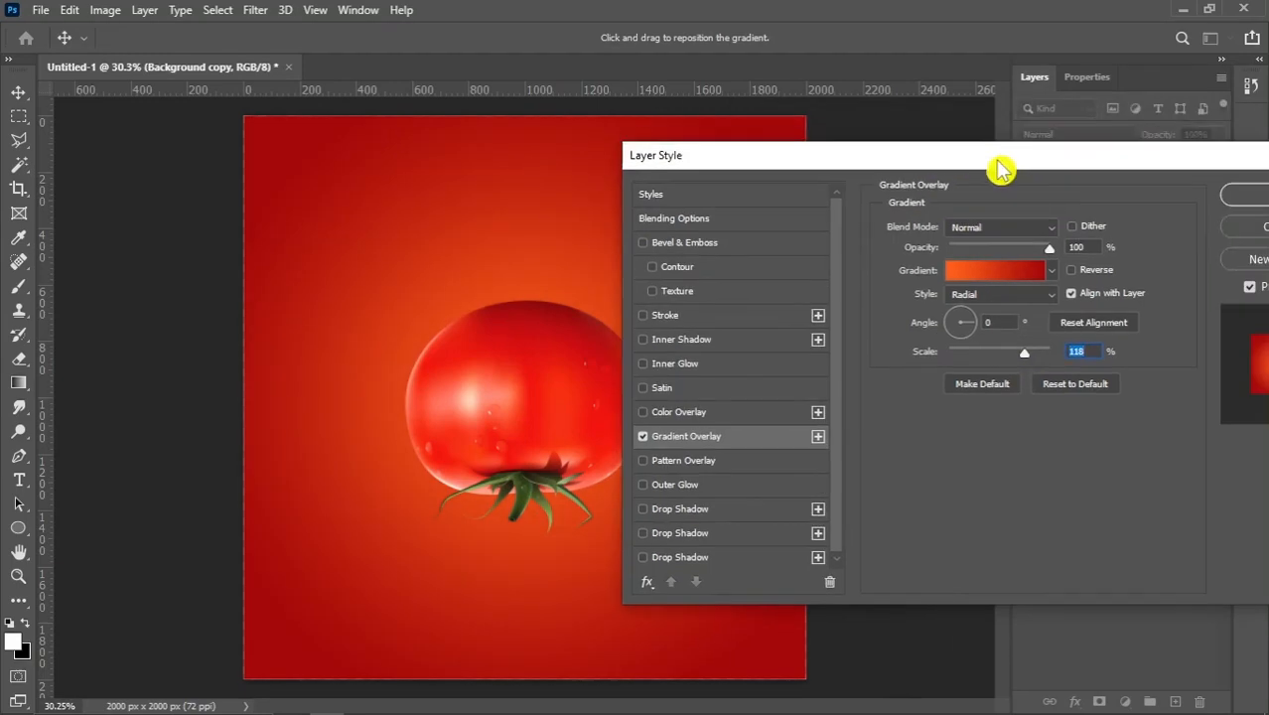
pyautogui.click(1245, 194)
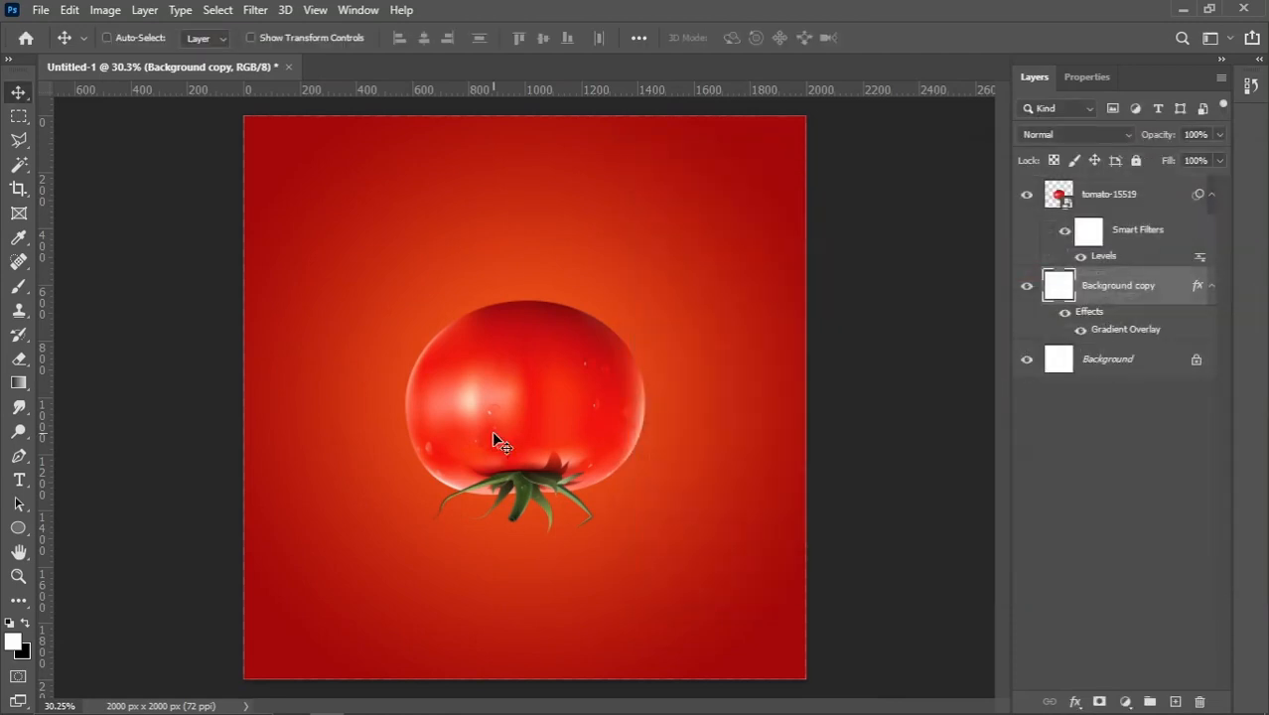
# Select the tomato layer and move the tomato slightly down on the canvas.
pyautogui.scroll(-1, 474, 405)
pyautogui.scroll(1, 607, 401)
pyautogui.rightClick(541, 382)
pyautogui.click(558, 388)
pyautogui.moveTo(556, 399); pyautogui.dragTo(555, 404)
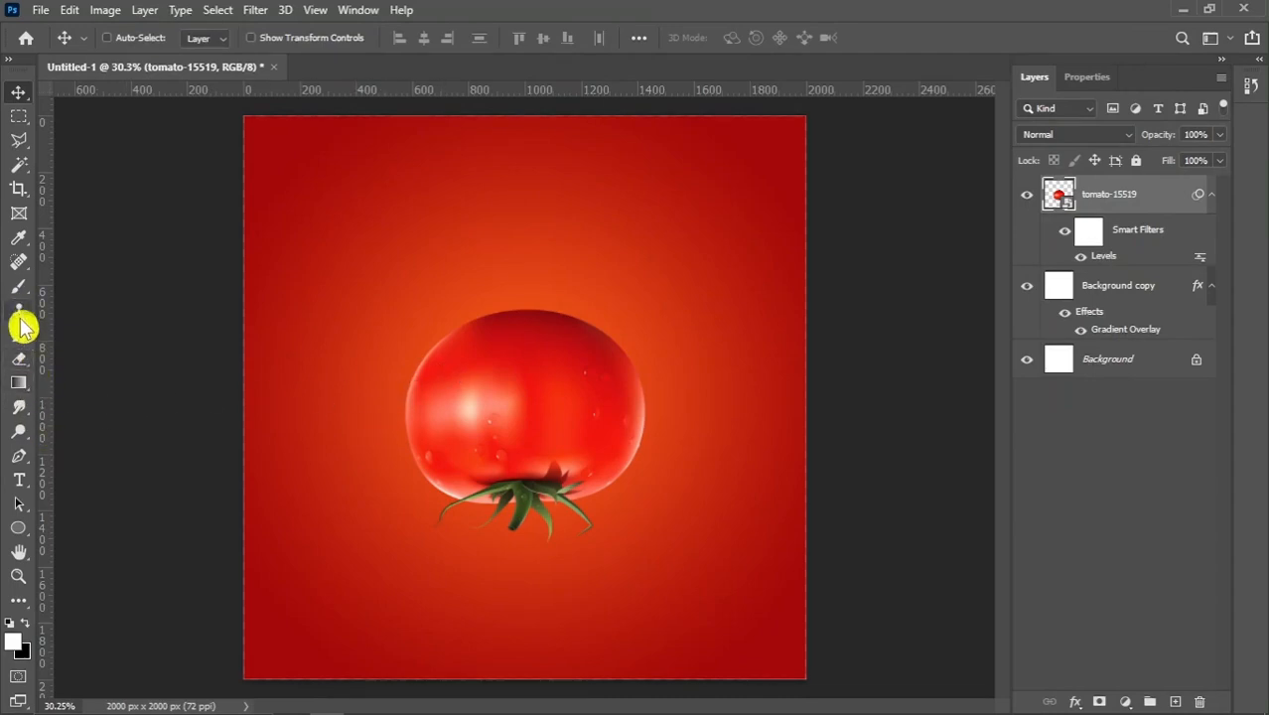
# Draw an ellipse shape about 767 px wide and 301 px high over the tomato's upper part.
pyautogui.click(20, 528)
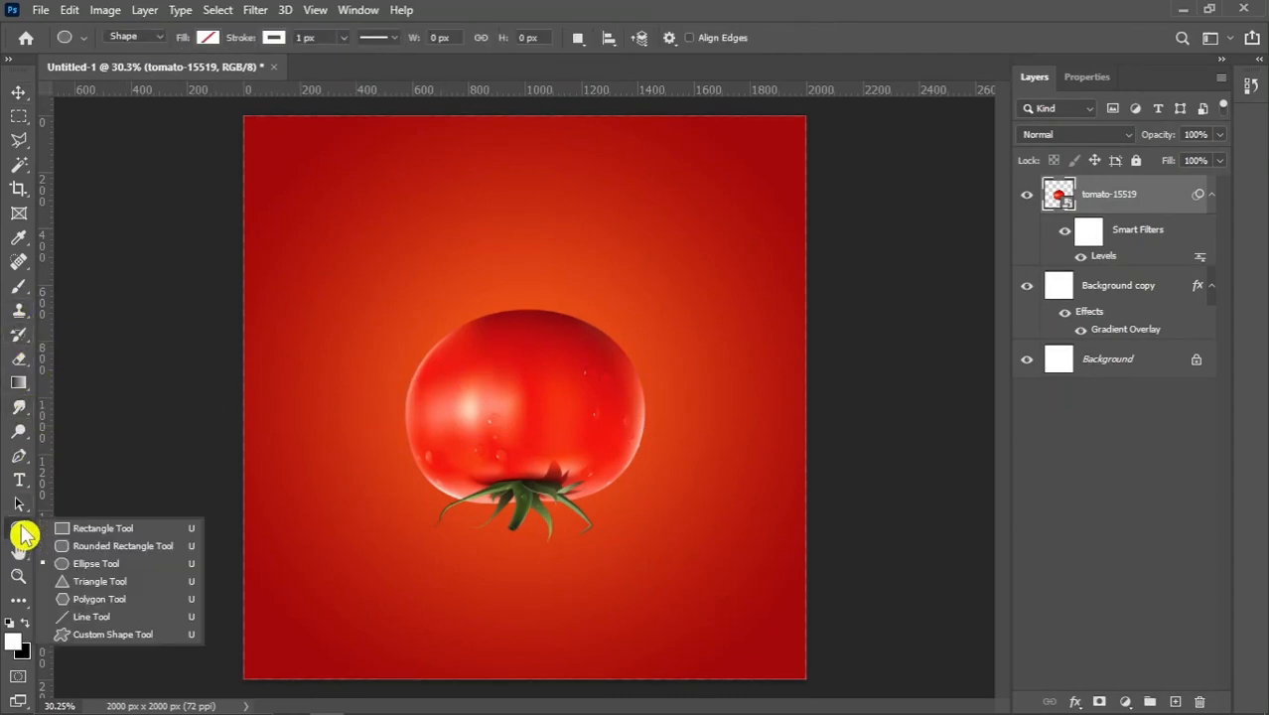
pyautogui.click(91, 563)
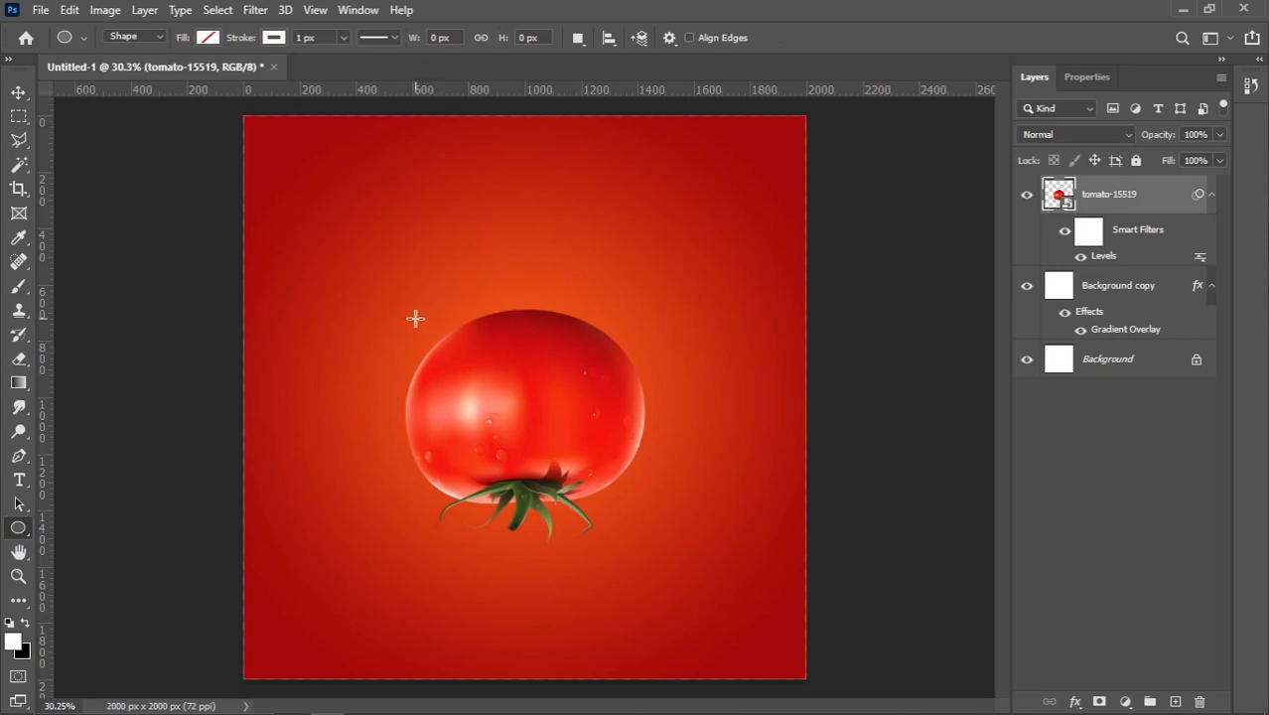
pyautogui.moveTo(415, 317)
pyautogui.mouseDown()
pyautogui.moveTo(605, 405)
pyautogui.moveTo(630, 402)
pyautogui.mouseUp()
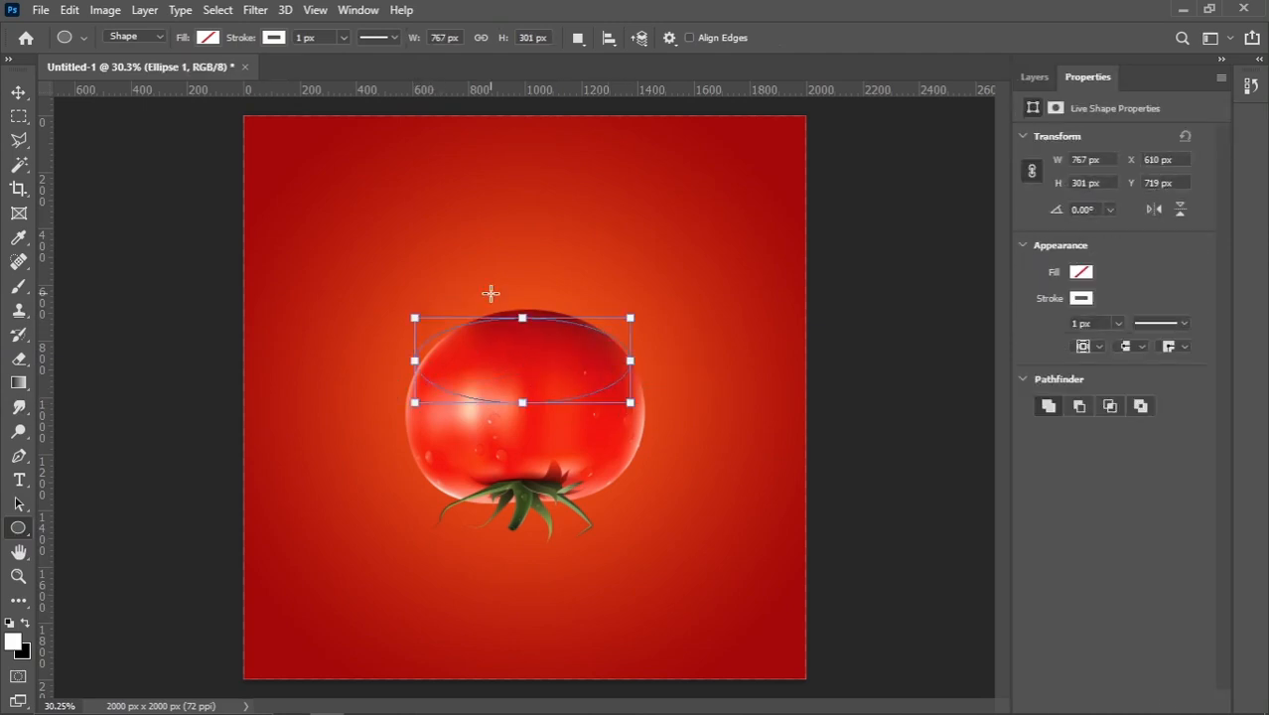
# Give the ellipse a black fill and no stroke.
pyautogui.click(208, 39)
pyautogui.click(124, 136)
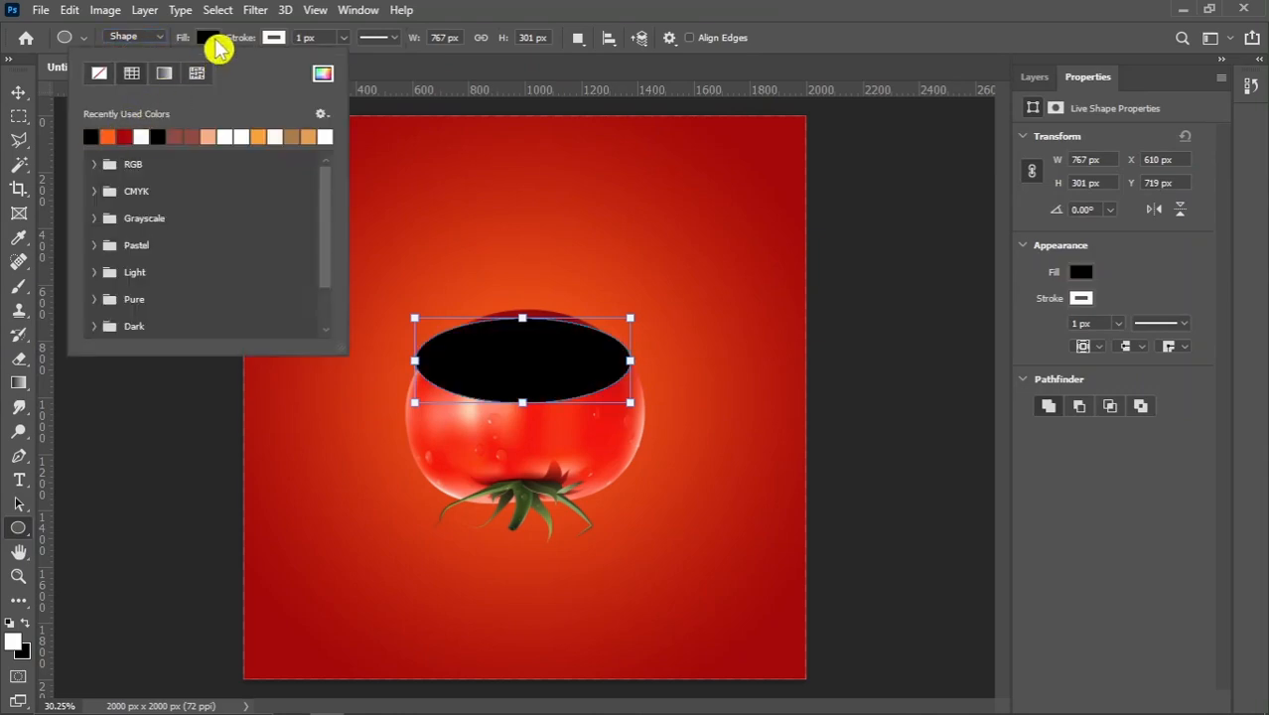
pyautogui.click(274, 38)
pyautogui.click(165, 74)
pyautogui.click(274, 38)
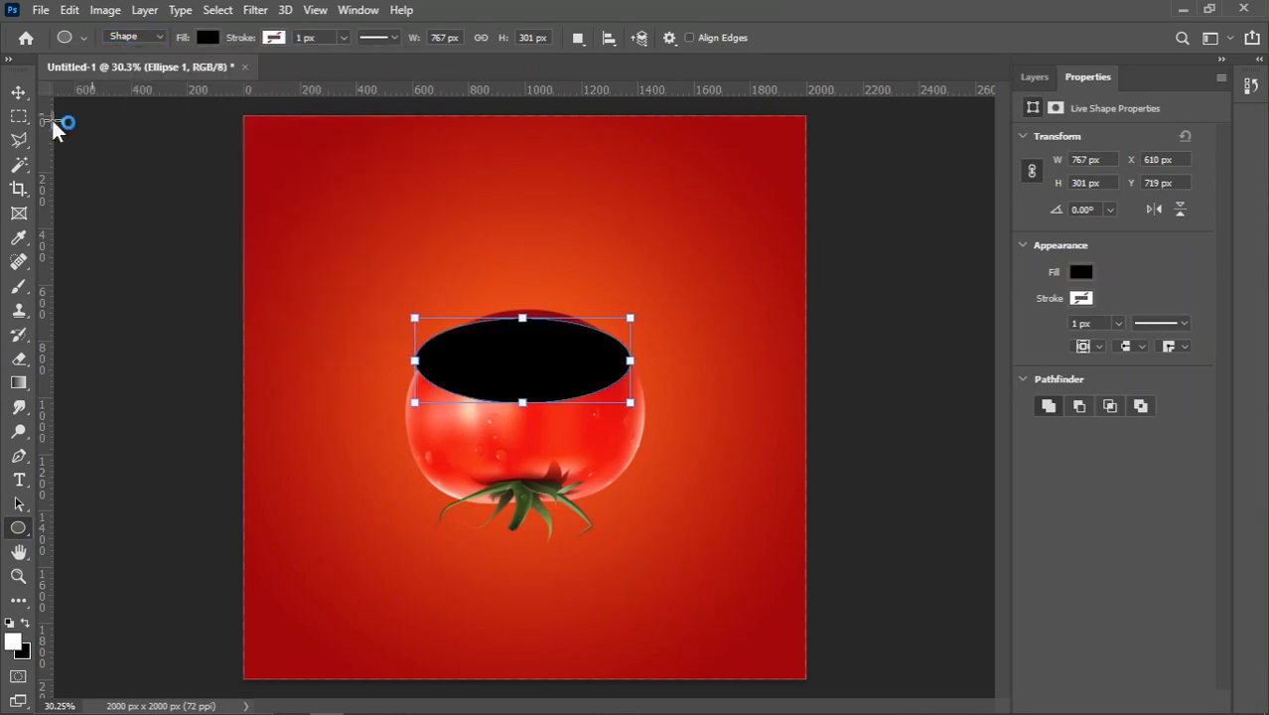
# Move the black ellipse slightly down over the tomato, to about X 617 px and Y 760 px.
pyautogui.click(18, 93)
pyautogui.scroll(3, 546, 421)
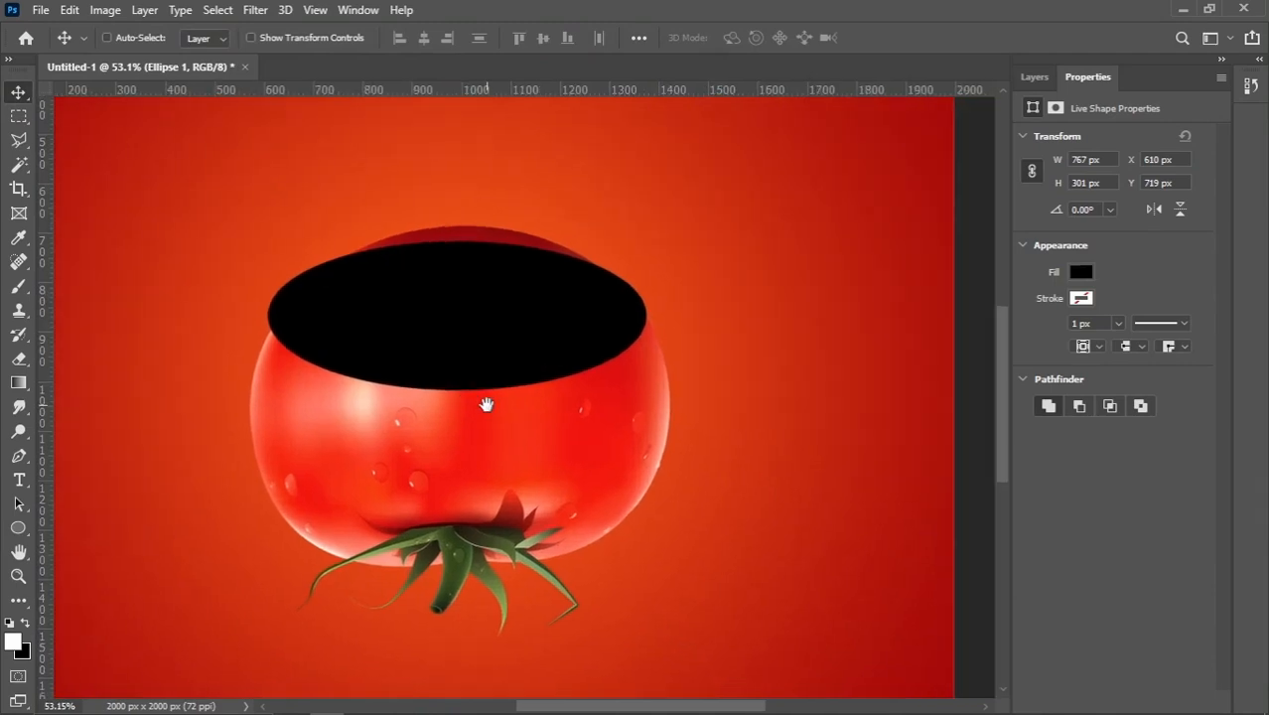
pyautogui.moveTo(460, 344); pyautogui.dragTo(463, 367)
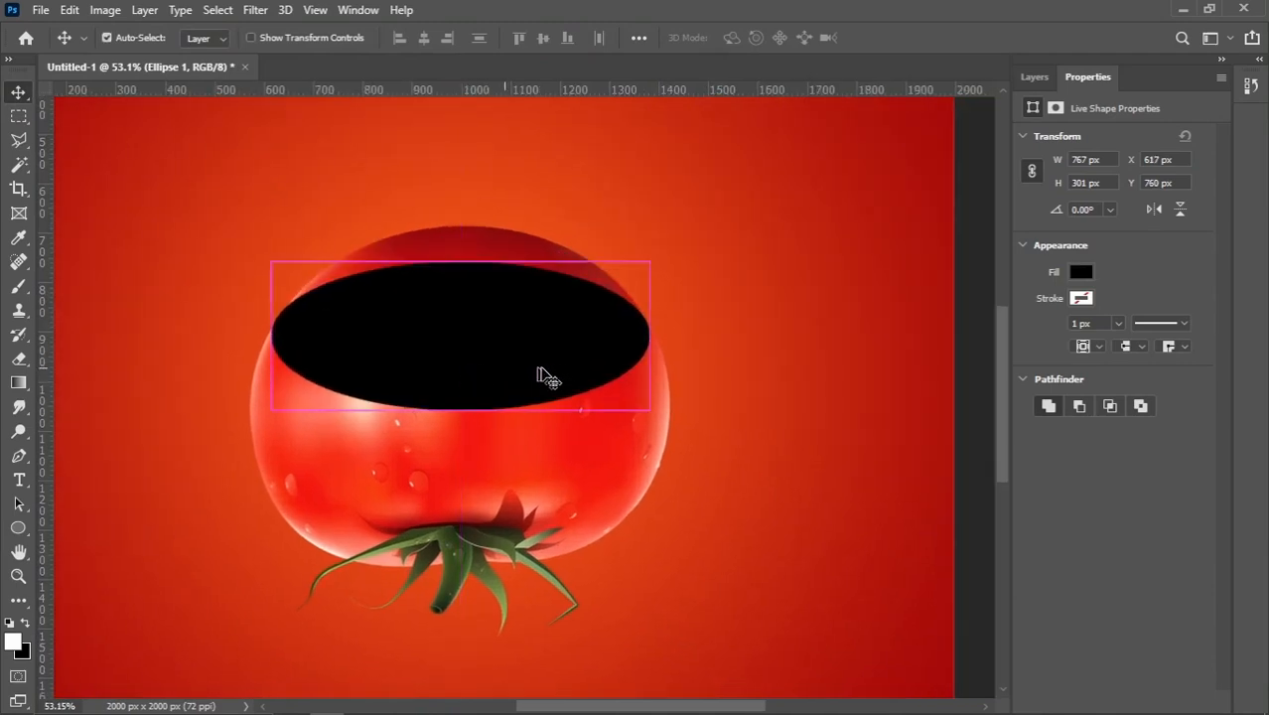
# Stretch the black ellipse horizontally to about 770 px wide so its ends meet the tomato's side edges.
pyautogui.hotkey('ctrl', 't')
pyautogui.scroll(2, 644, 343)
pyautogui.moveTo(659, 336); pyautogui.dragTo(666, 320)
pyautogui.scroll(4, 661, 331)
pyautogui.scroll(-2, 760, 329)
pyautogui.scroll(-2, 761, 329)
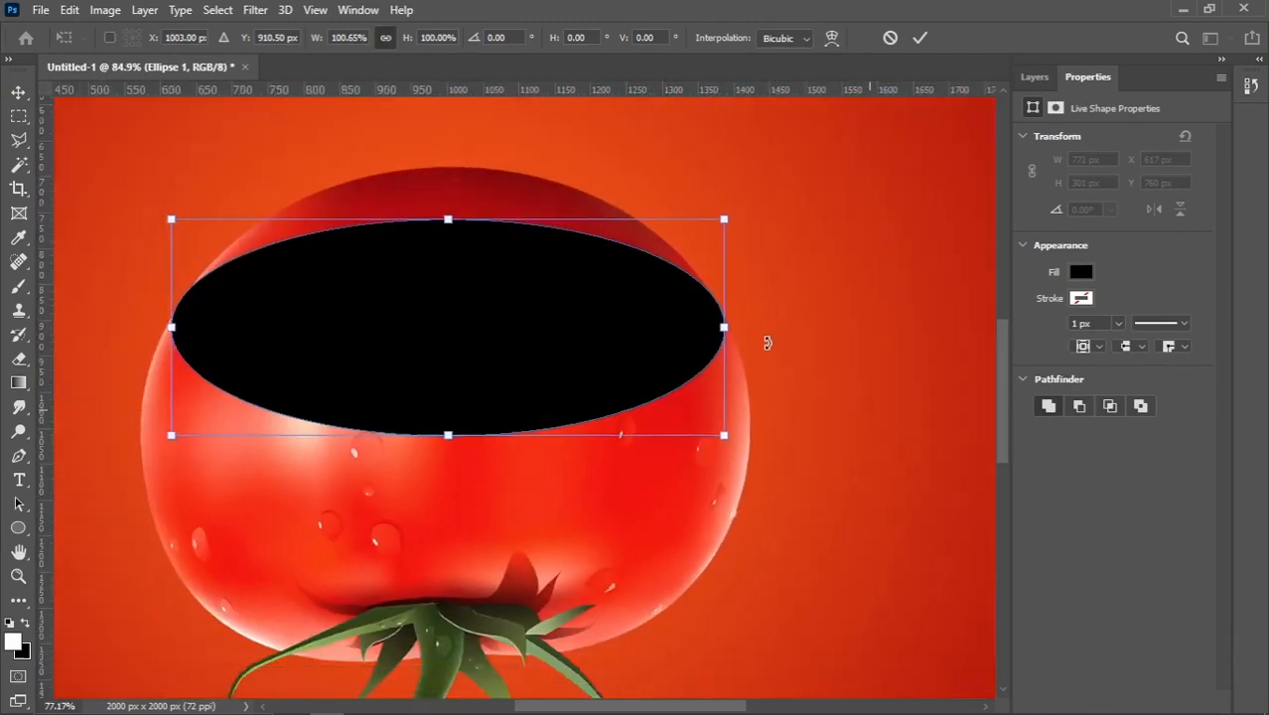
pyautogui.scroll(3, 328, 327)
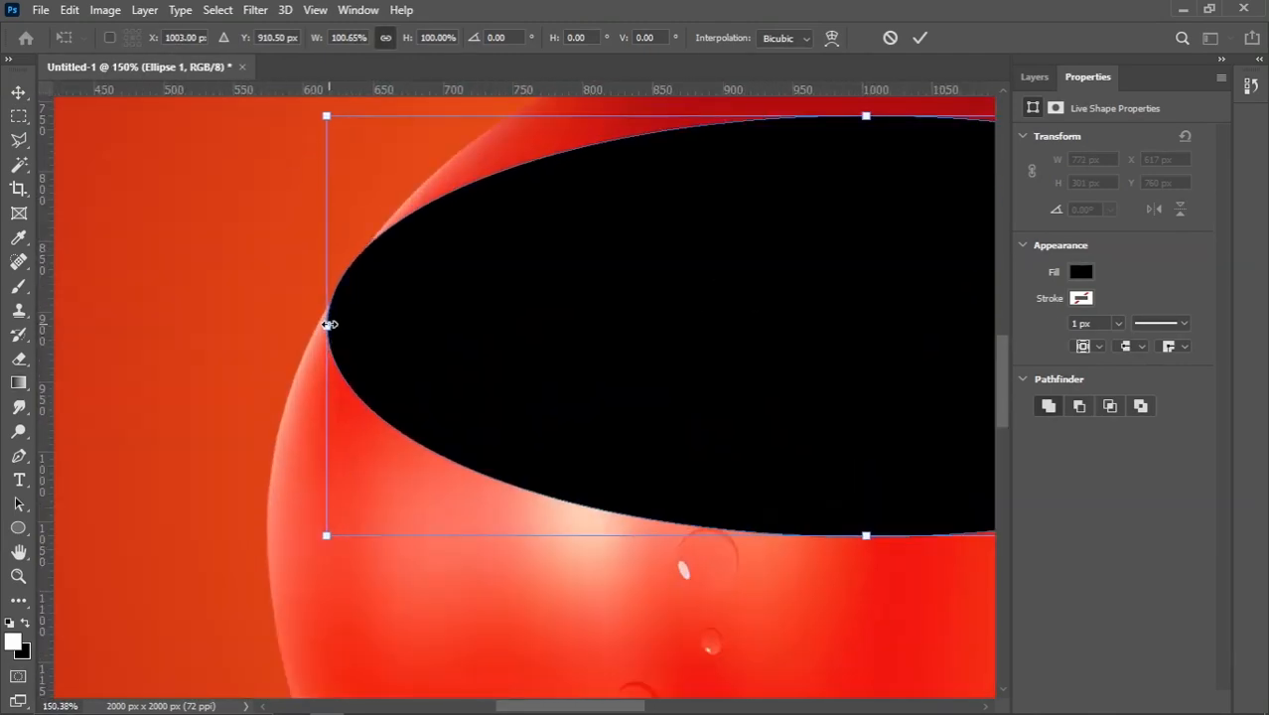
pyautogui.moveTo(329, 323); pyautogui.dragTo(332, 322)
pyautogui.scroll(-3, 253, 303)
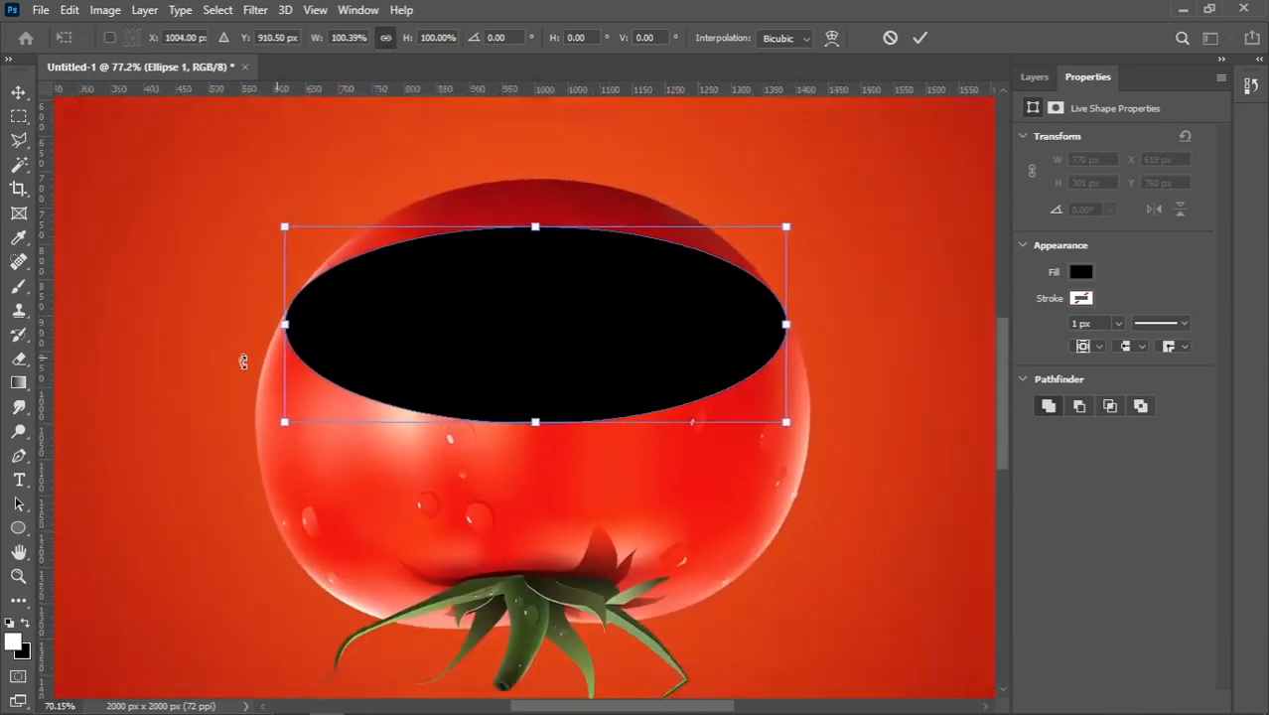
# Adjust the black ellipse's lower and upper edges to make it about 293 px high, with its top at about Y 740 px.
pyautogui.scroll(-3, 243, 361)
pyautogui.moveTo(481, 404); pyautogui.dragTo(481, 394)
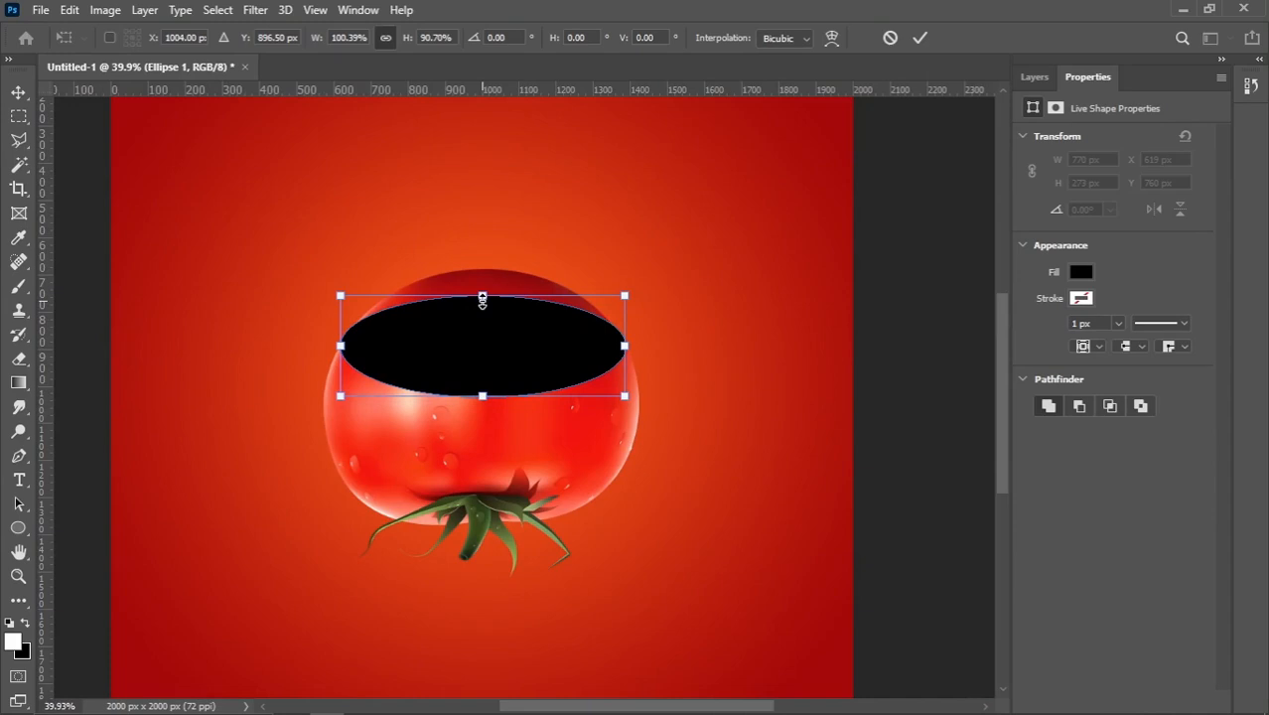
pyautogui.moveTo(482, 300); pyautogui.dragTo(483, 291)
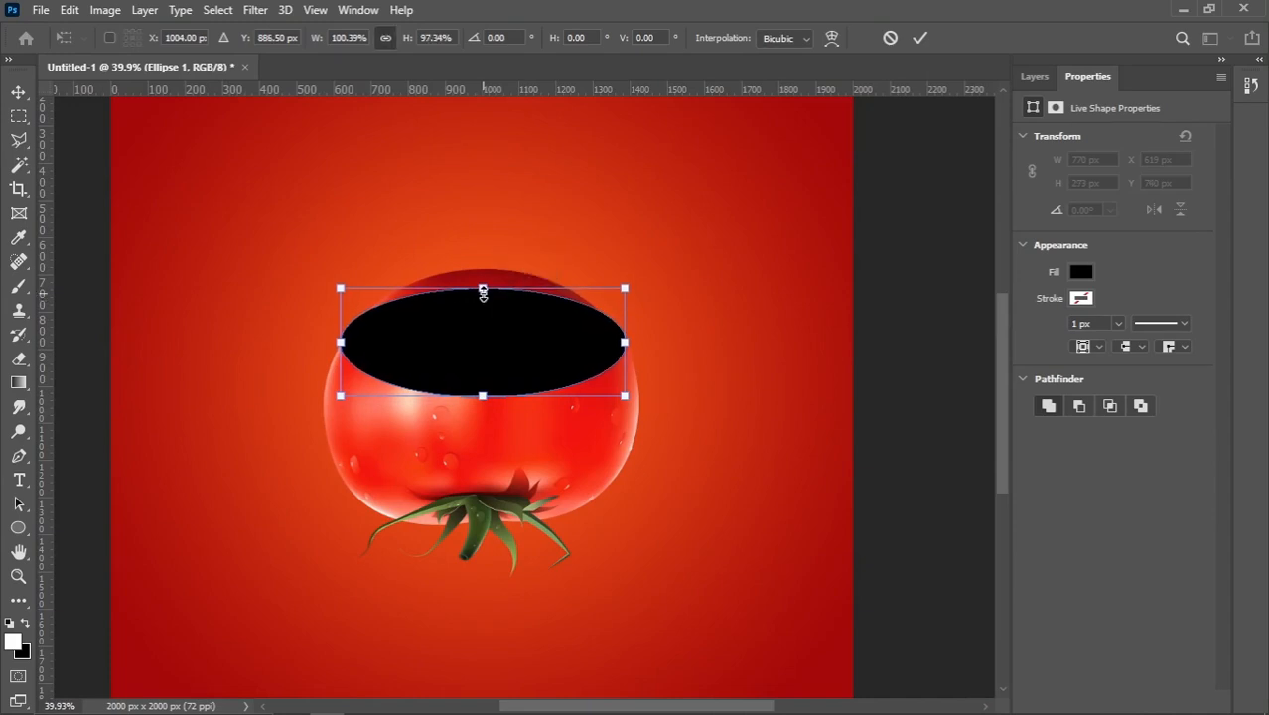
pyautogui.press('Return')
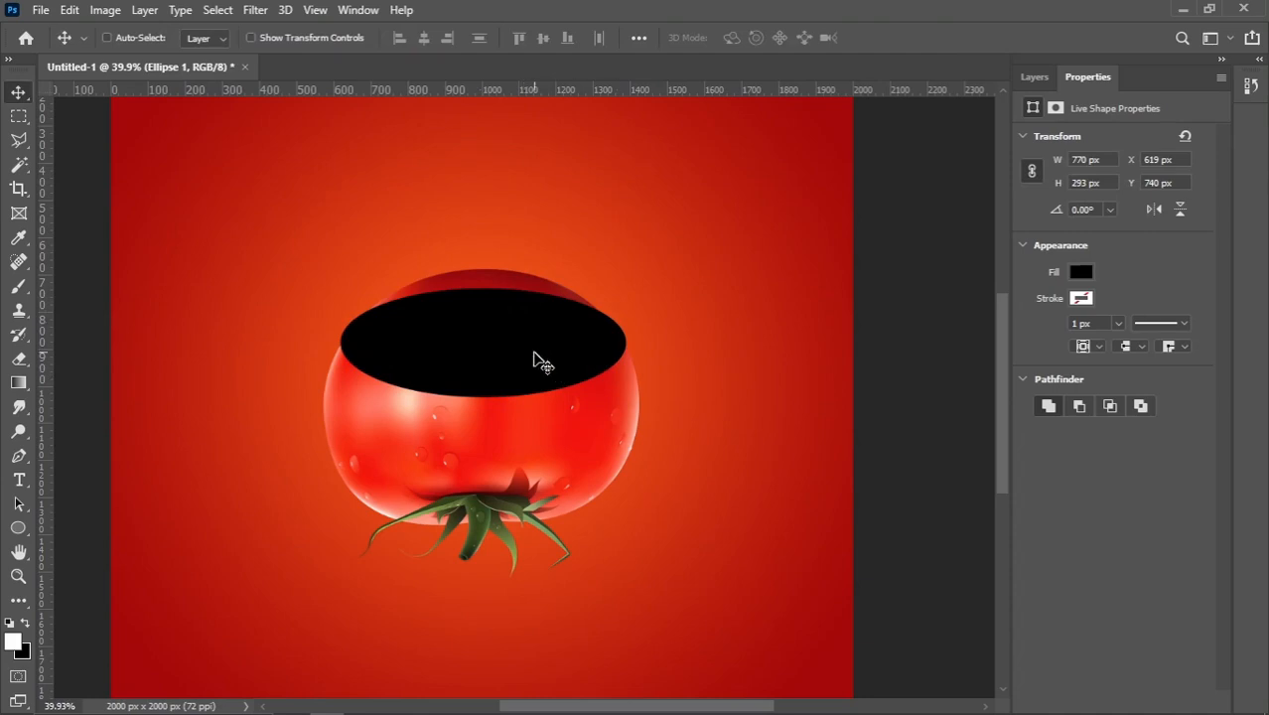
# Add a layer mask to the tomato layer and mask out the part of the tomato above the black ellipse.
pyautogui.click(1033, 76)
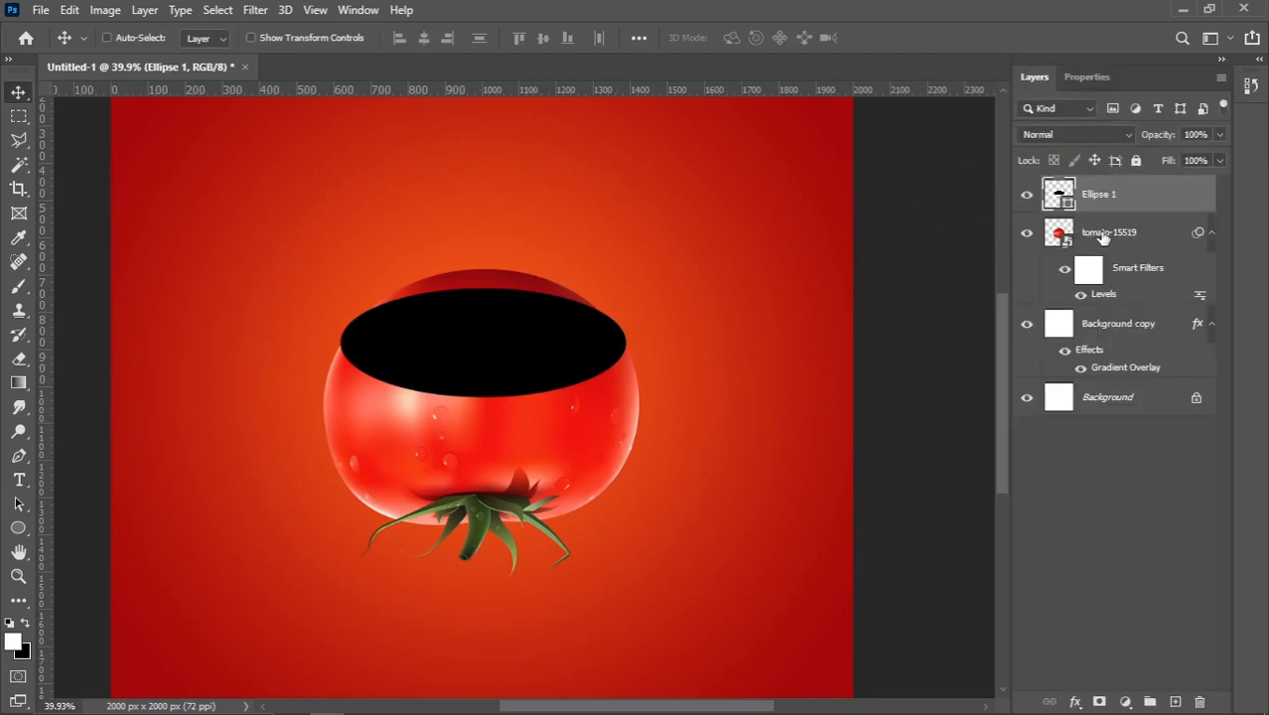
pyautogui.click(1058, 235)
pyautogui.click(1099, 702)
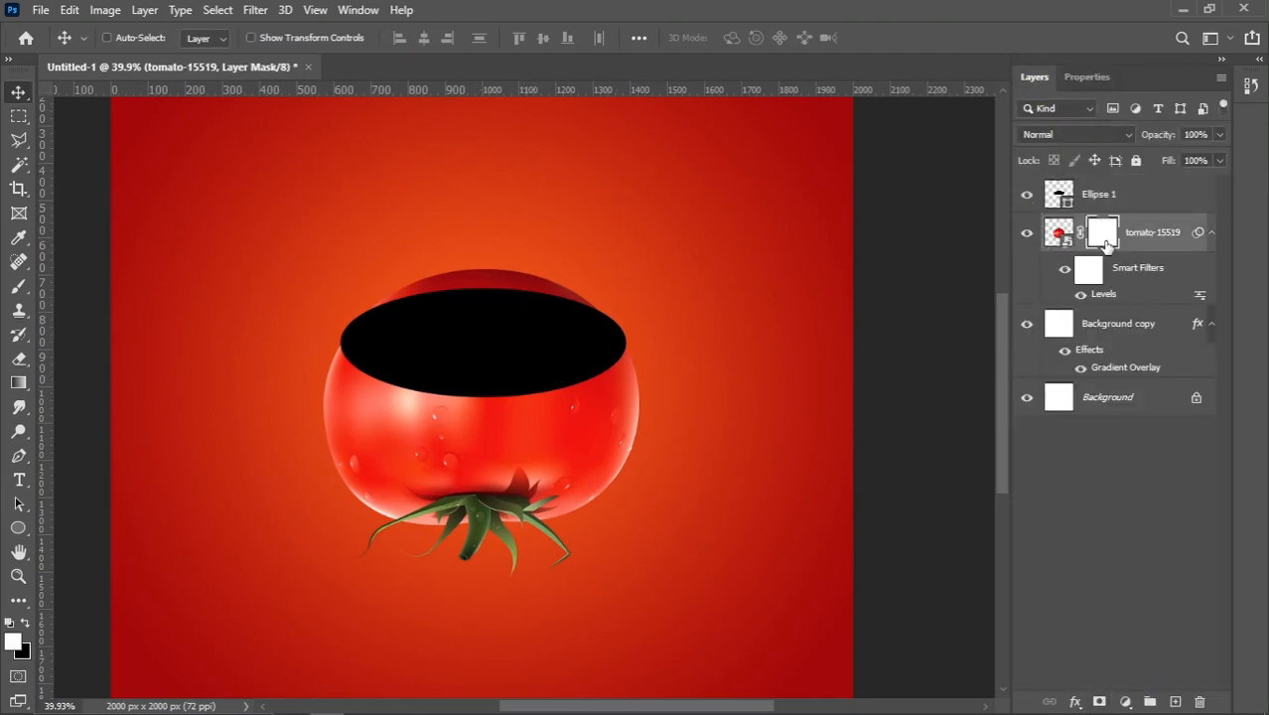
pyautogui.click(16, 119)
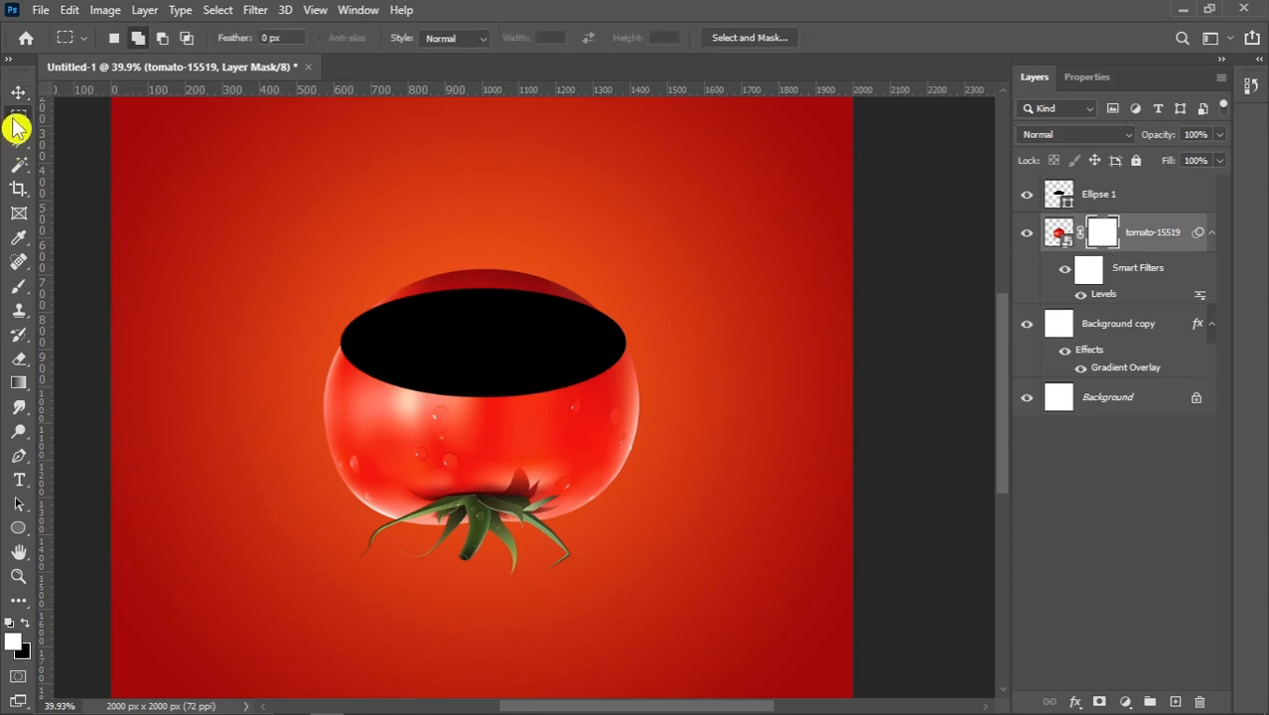
pyautogui.moveTo(221, 196); pyautogui.dragTo(705, 334)
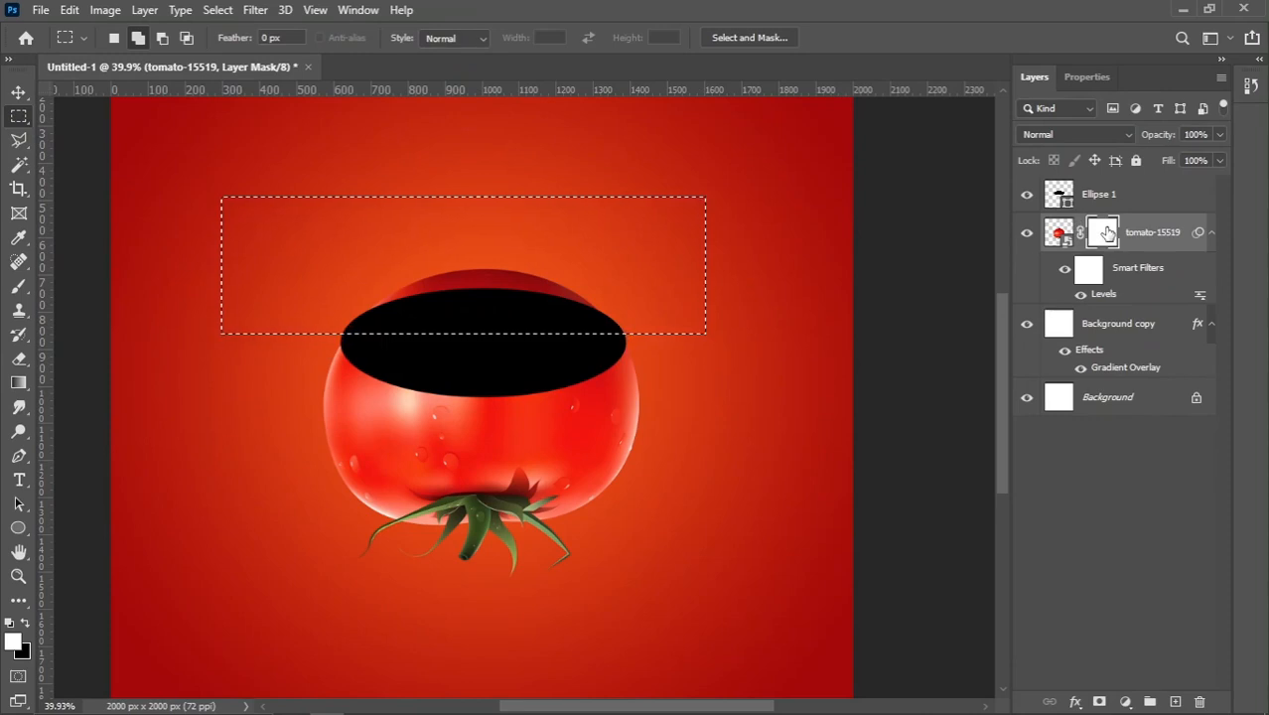
pyautogui.press('Delete')
pyautogui.hotkey('ctrl', 'd')
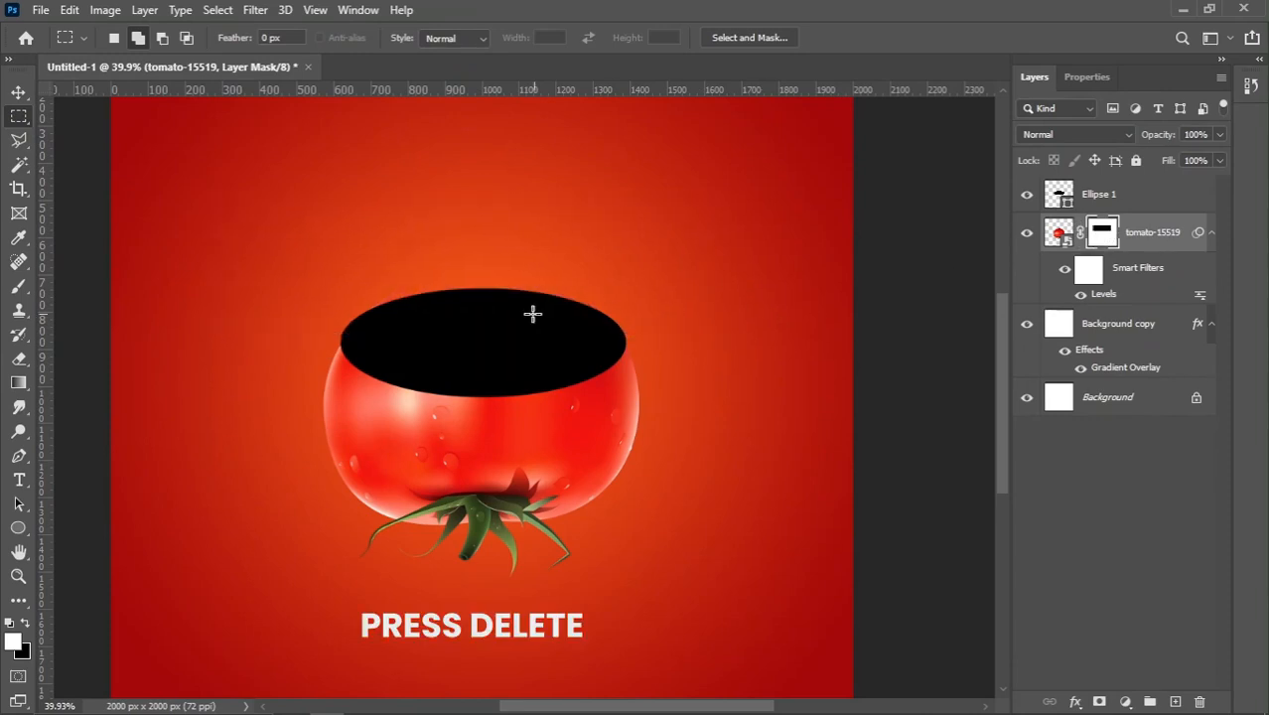
# Narrow the black ellipse from its left end to about 99% width so it lines up with the tomato's edge.
pyautogui.press('v')
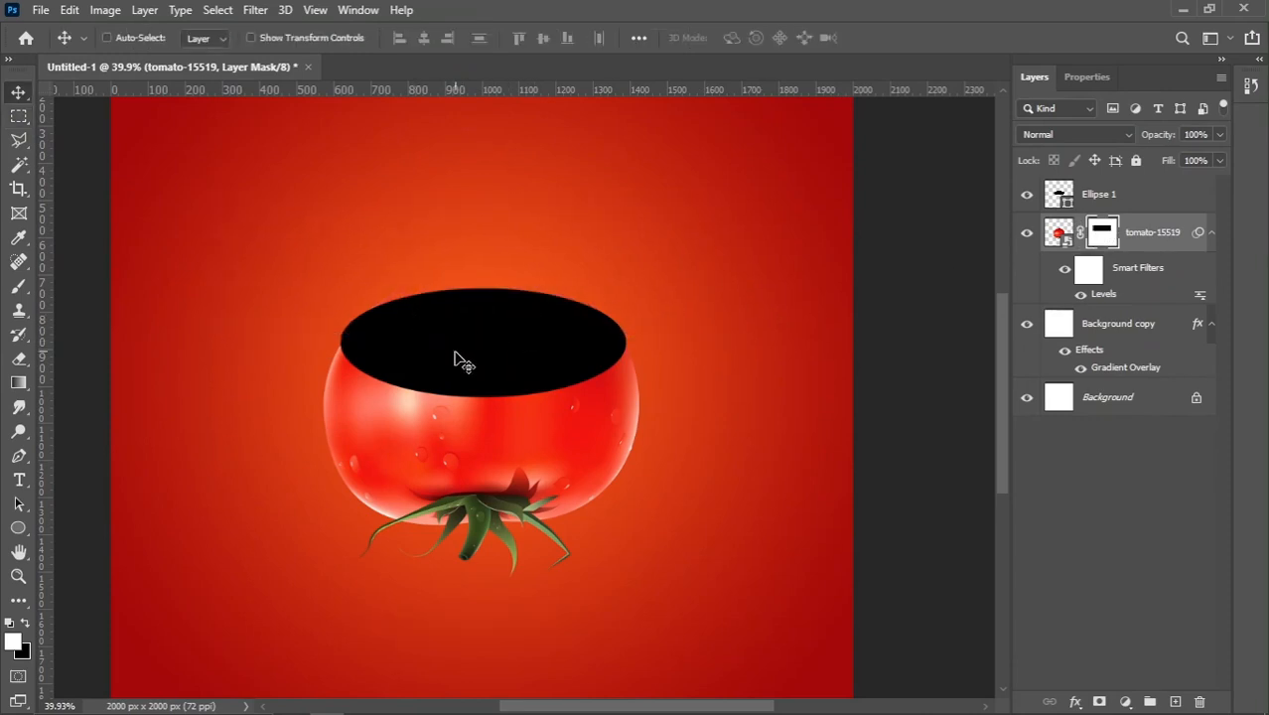
pyautogui.scroll(3, 459, 360)
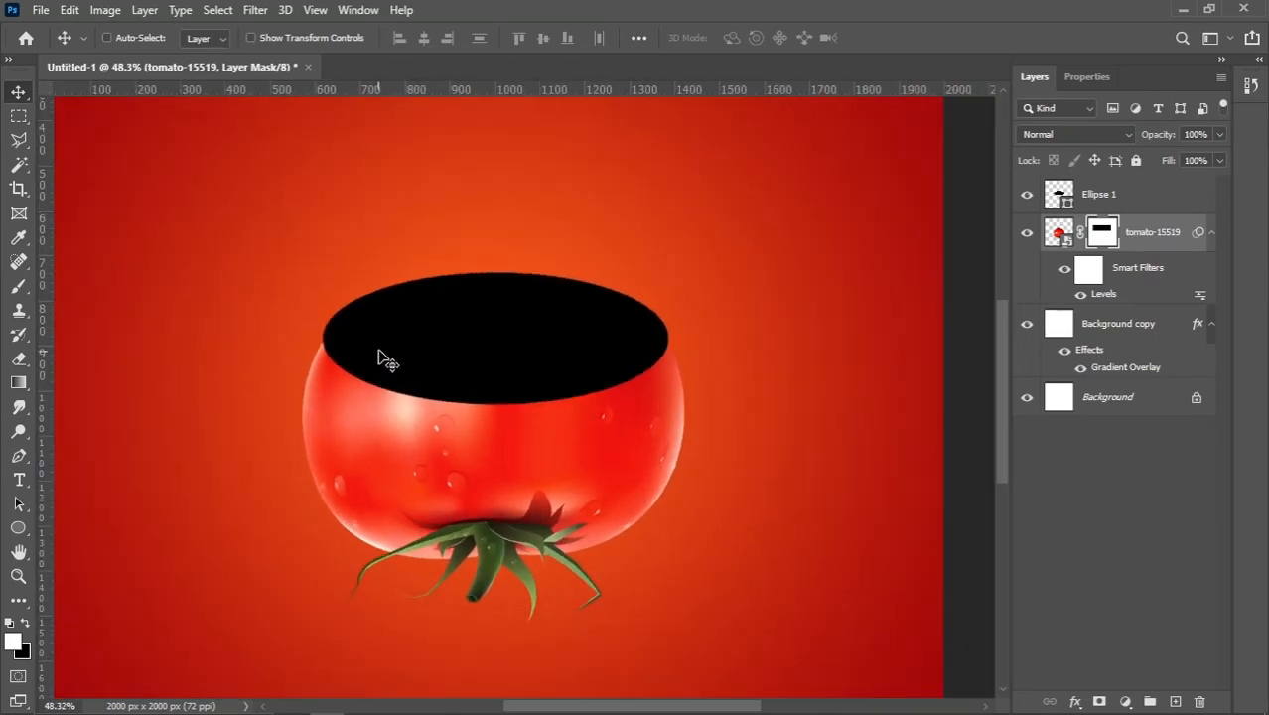
pyautogui.rightClick(382, 358)
pyautogui.click(416, 376)
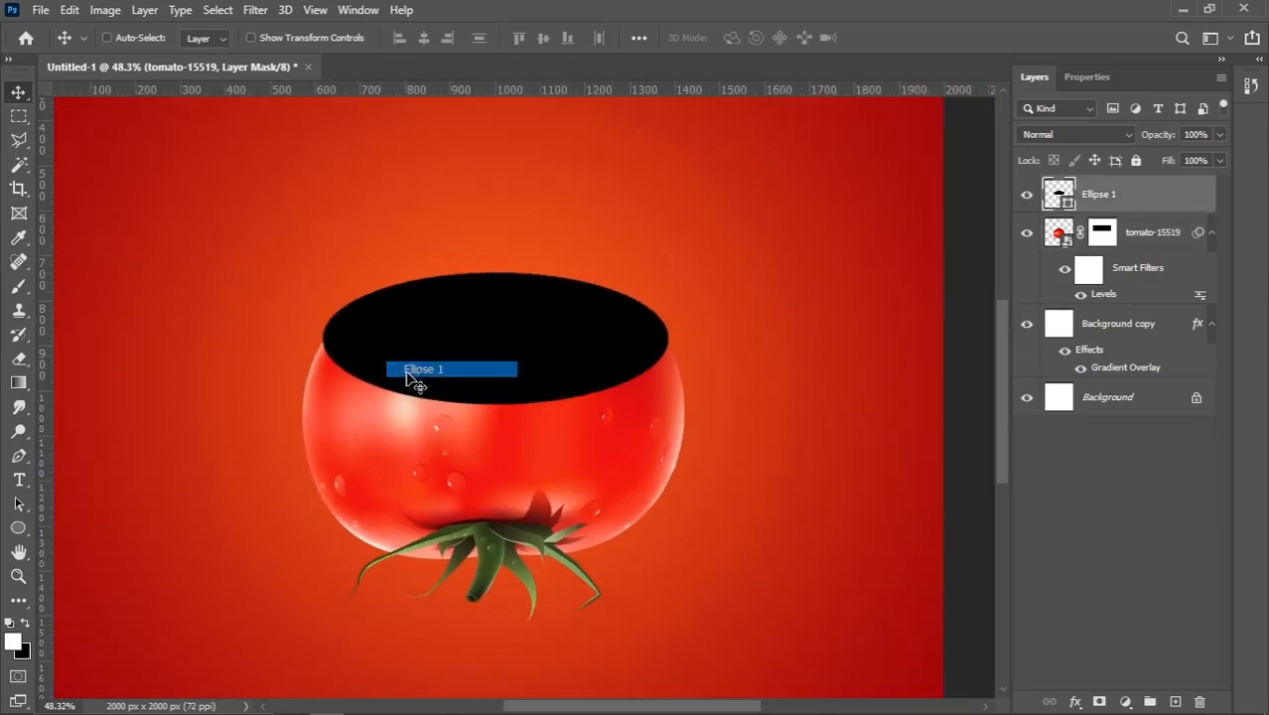
pyautogui.hotkey('ctrl', 't')
pyautogui.scroll(2, 335, 350)
pyautogui.scroll(2, 322, 336)
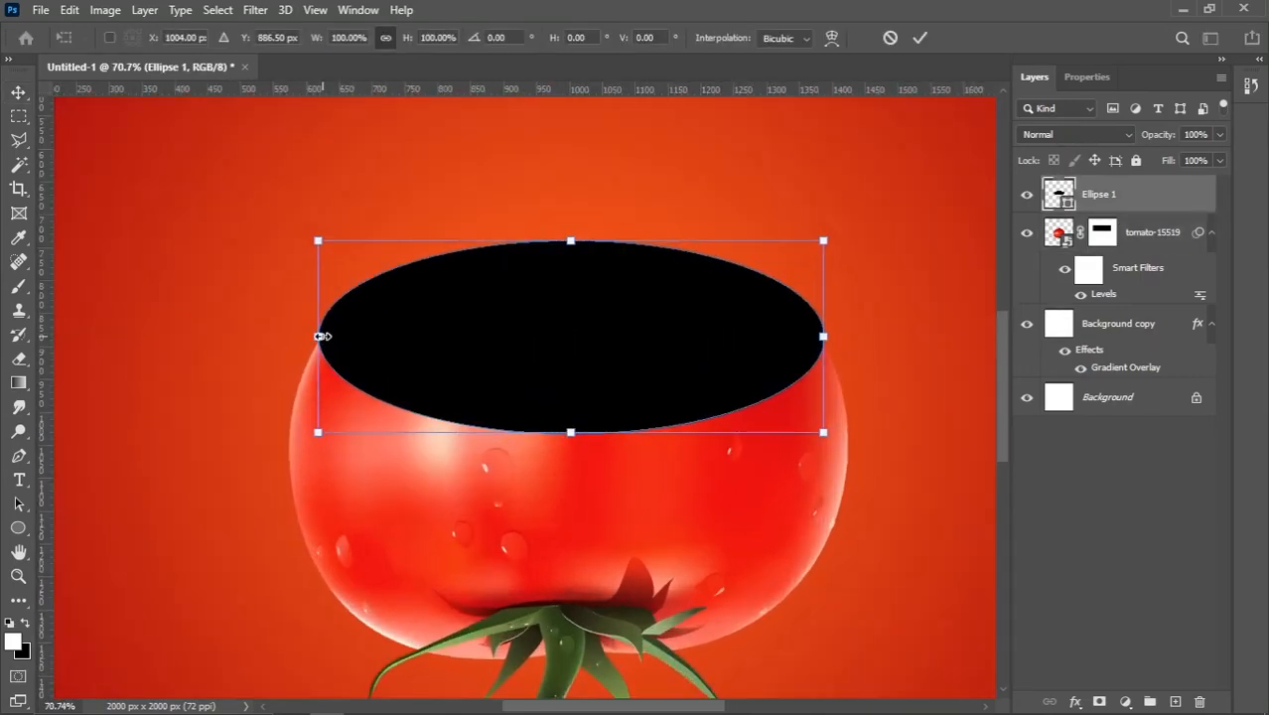
pyautogui.moveTo(323, 337); pyautogui.dragTo(327, 340)
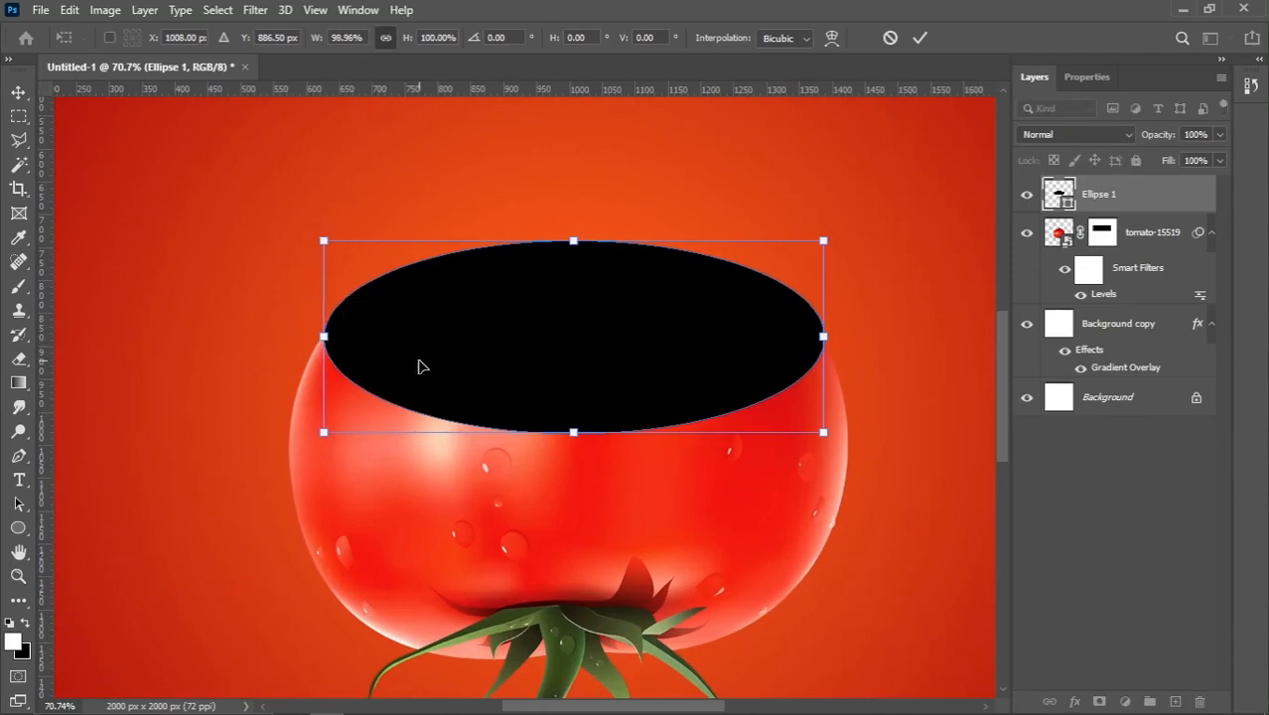
pyautogui.press('Return')
pyautogui.scroll(-8, 295, 359)
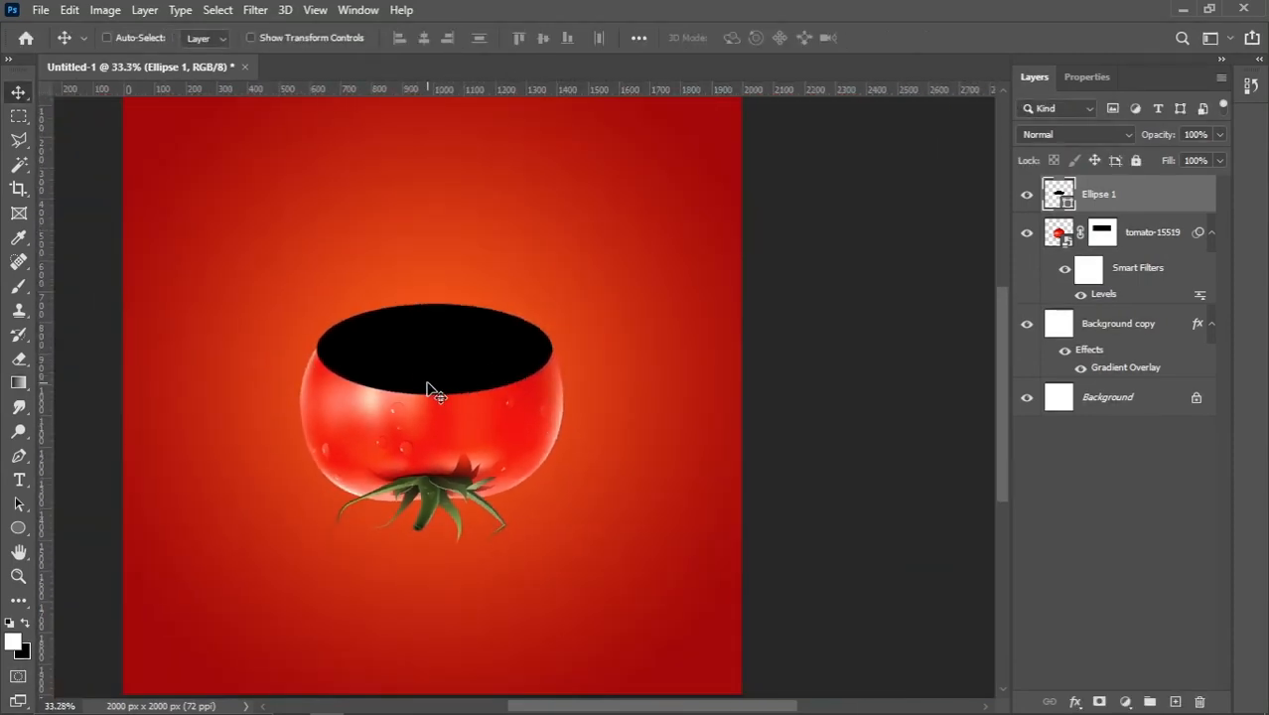
# Duplicate the black ellipse layer and recolour the copy light pink.
pyautogui.scroll(1, 434, 391)
pyautogui.moveTo(445, 362); pyautogui.dragTo(1174, 701)
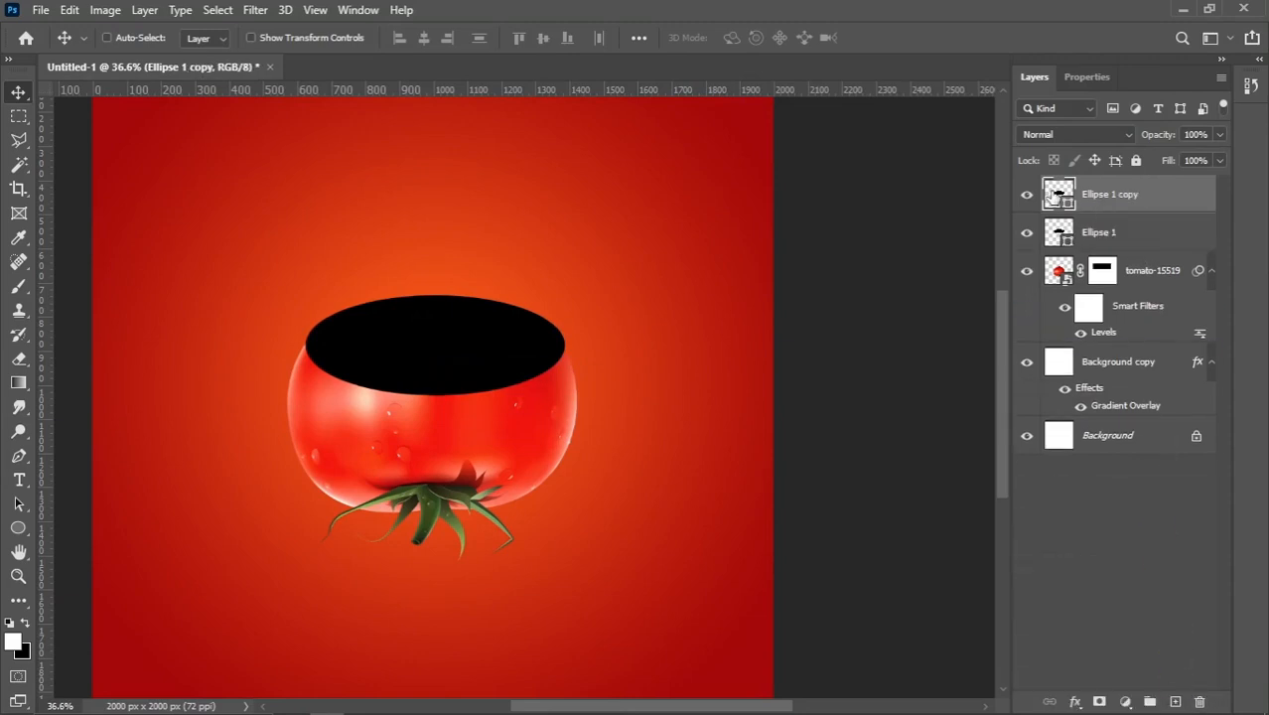
pyautogui.doubleClick(1051, 195)
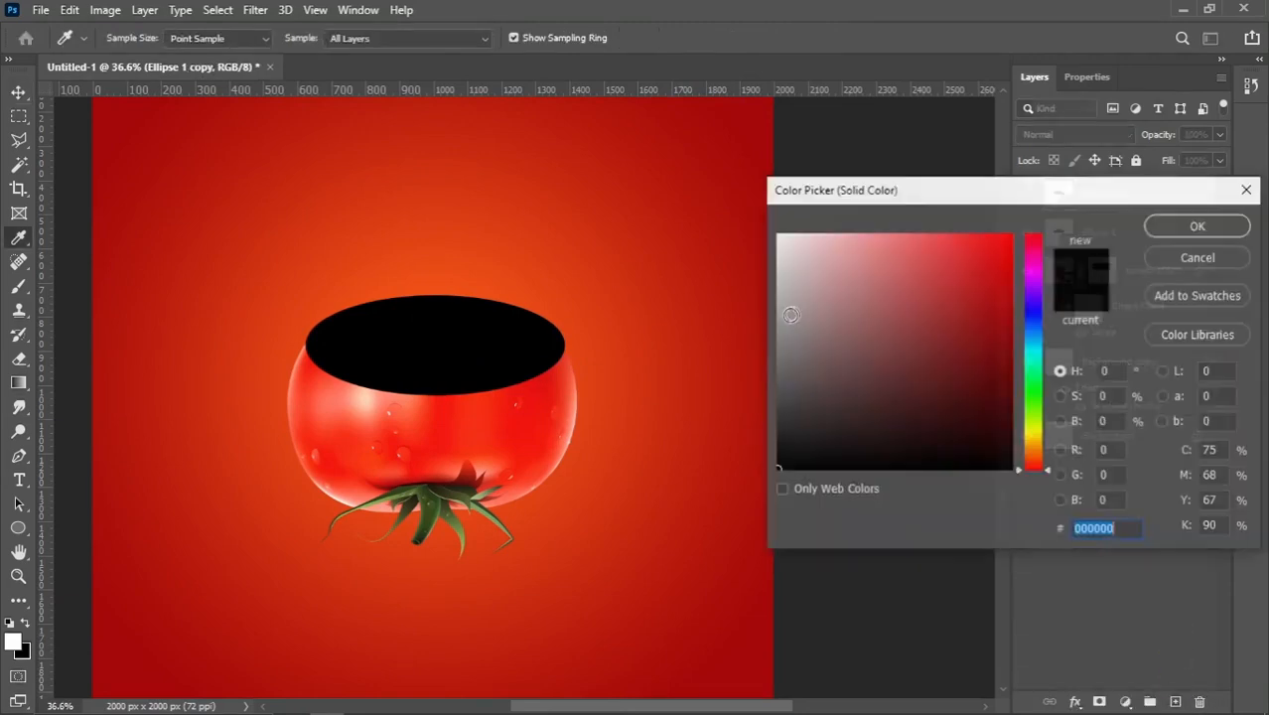
pyautogui.click(849, 278)
pyautogui.click(1162, 225)
pyautogui.press('v')
# Shrink the pink ellipse to about 94% width and a lower height, leaving a black rim all around it.
pyautogui.hotkey('ctrl', 't')
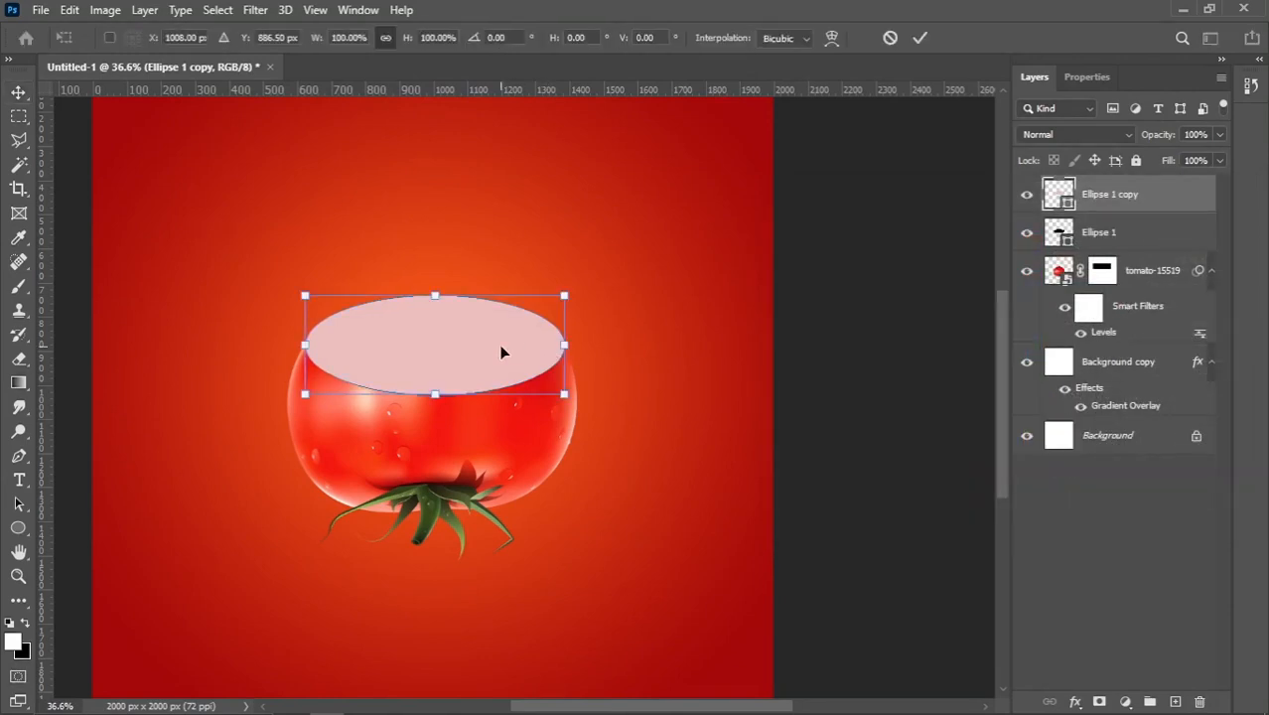
pyautogui.scroll(5, 431, 388)
pyautogui.moveTo(451, 421); pyautogui.dragTo(443, 405)
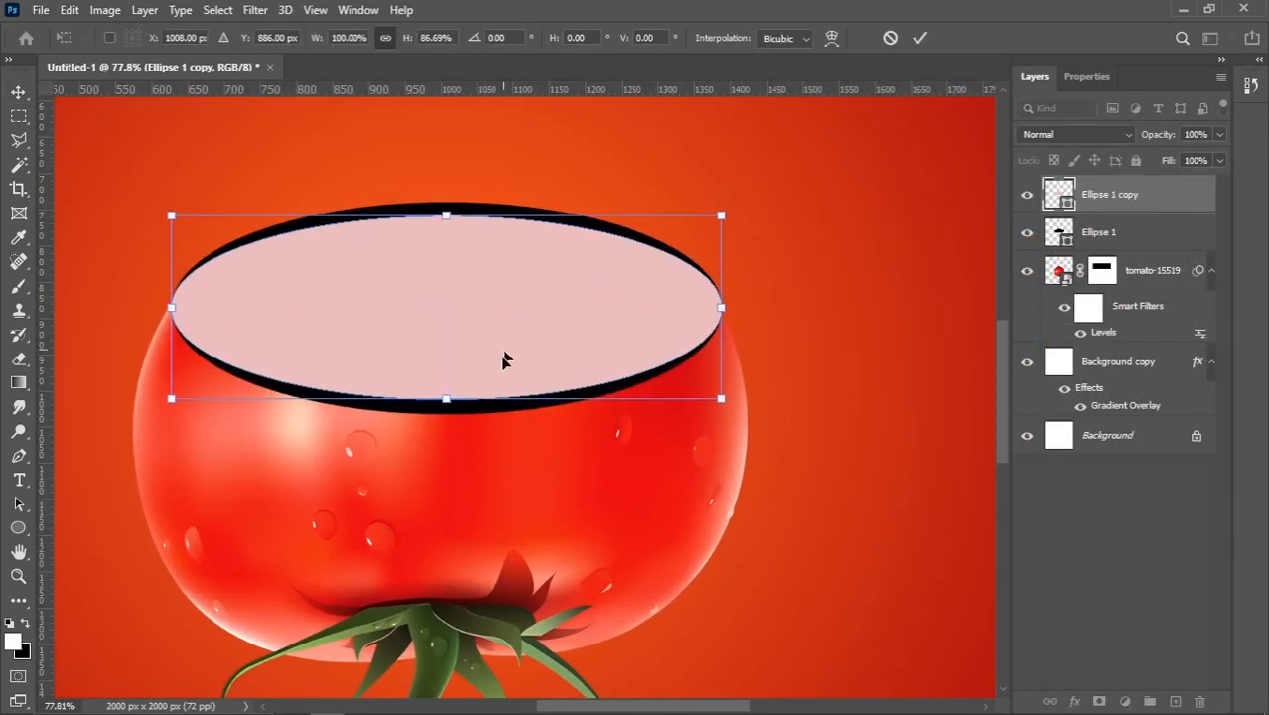
pyautogui.rightClick(443, 342)
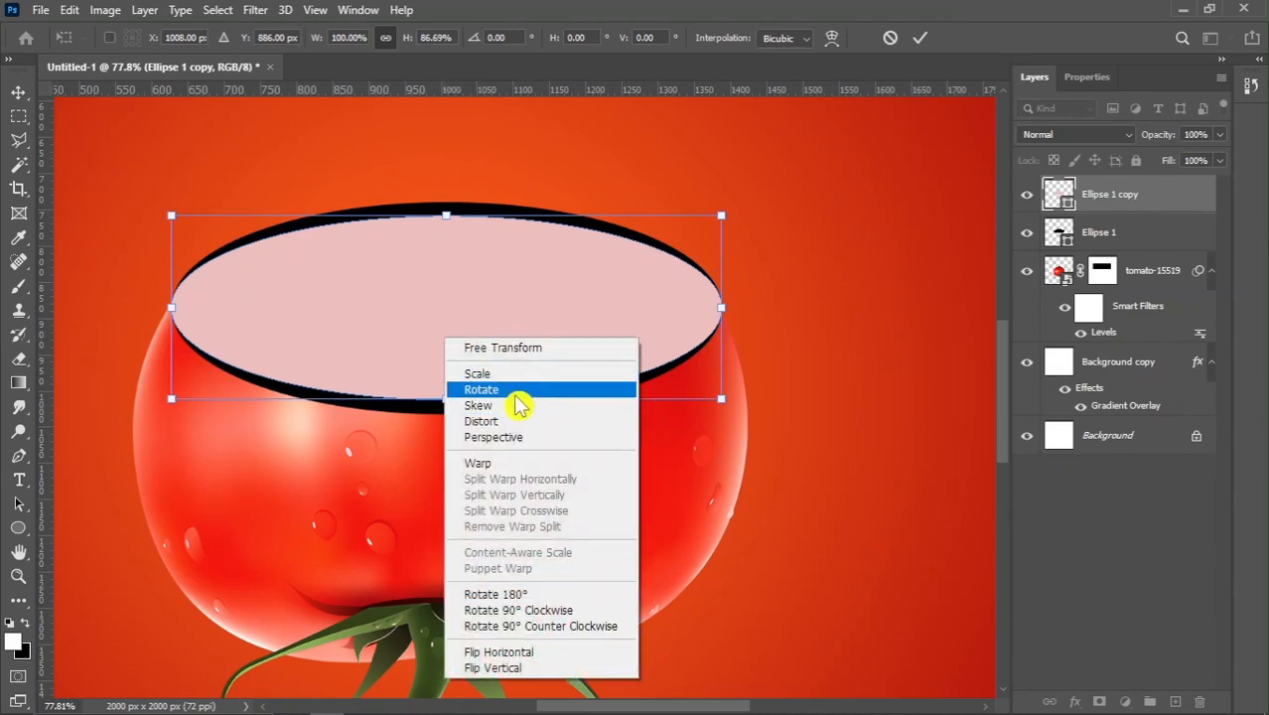
pyautogui.click(507, 425)
pyautogui.moveTo(728, 313); pyautogui.dragTo(710, 313)
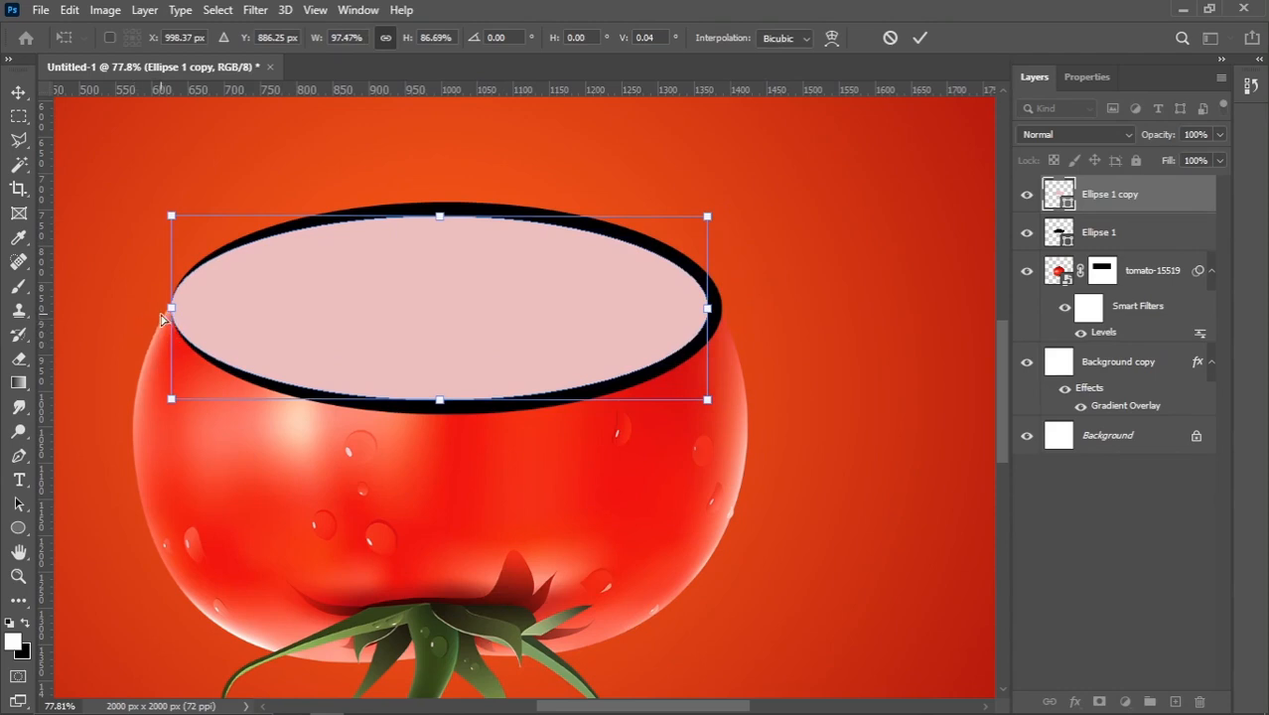
pyautogui.moveTo(164, 317); pyautogui.dragTo(192, 313)
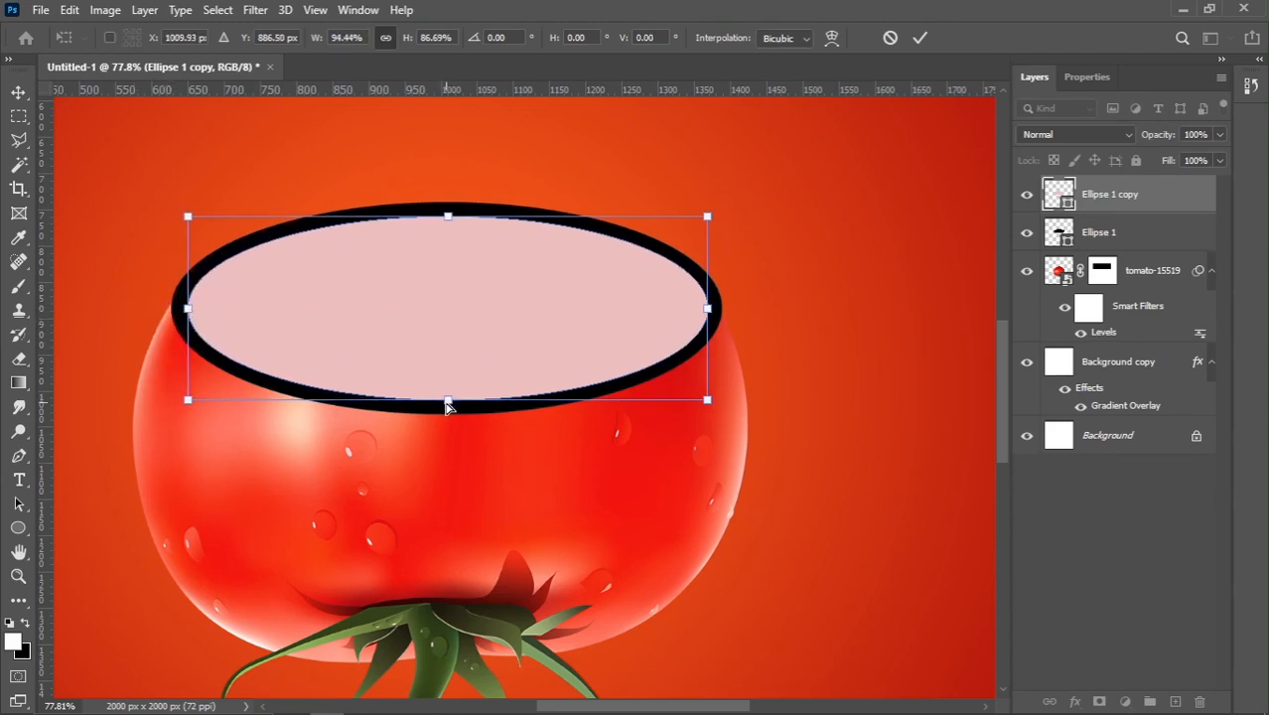
pyautogui.moveTo(444, 401); pyautogui.dragTo(445, 396)
pyautogui.press('Return')
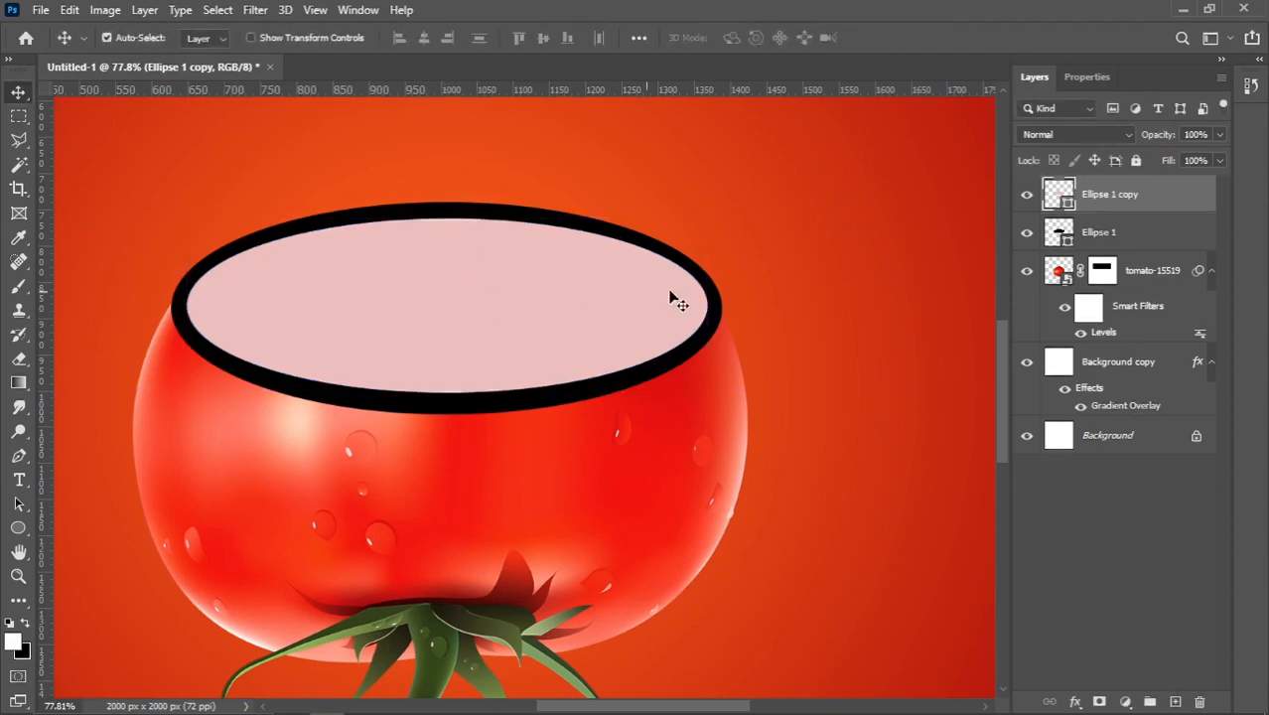
# Fine-tune the pink ellipse to about 709 px wide and 98.5% height to even out the black rim.
pyautogui.hotkey('ctrl', 't')
pyautogui.moveTo(182, 302); pyautogui.dragTo(191, 303)
pyautogui.moveTo(706, 305); pyautogui.dragTo(702, 305)
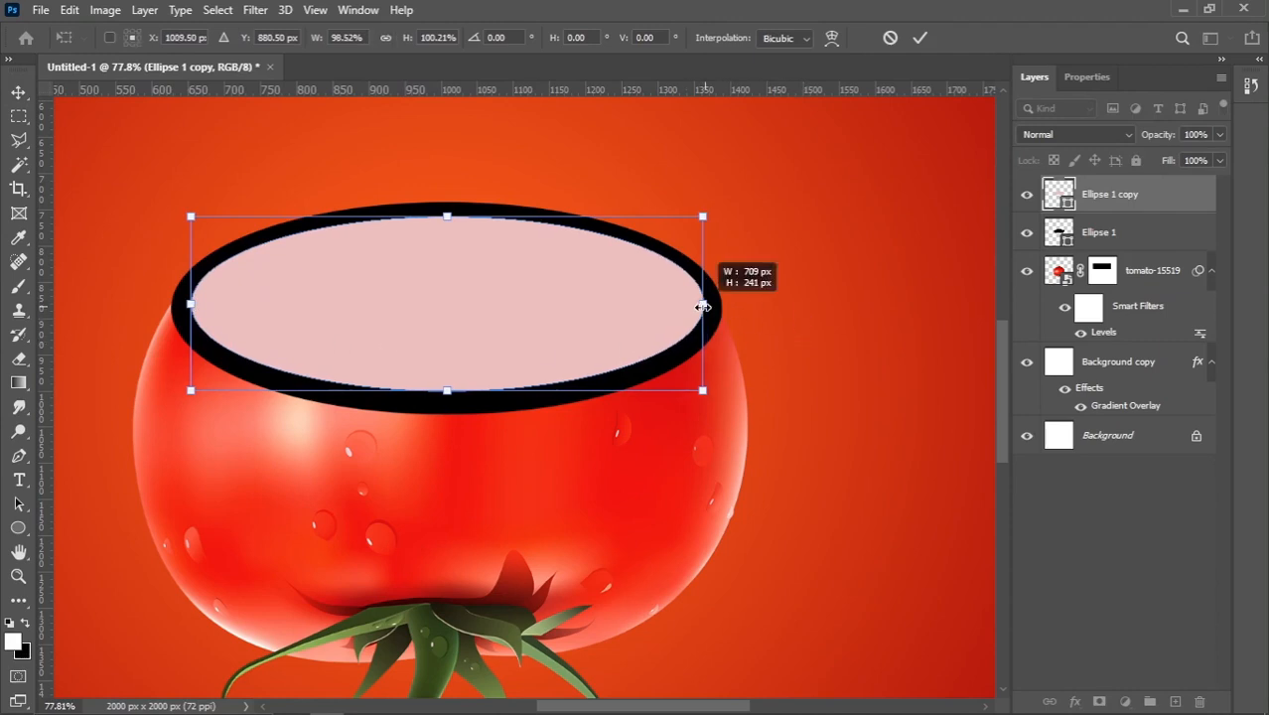
pyautogui.moveTo(448, 216); pyautogui.dragTo(444, 216)
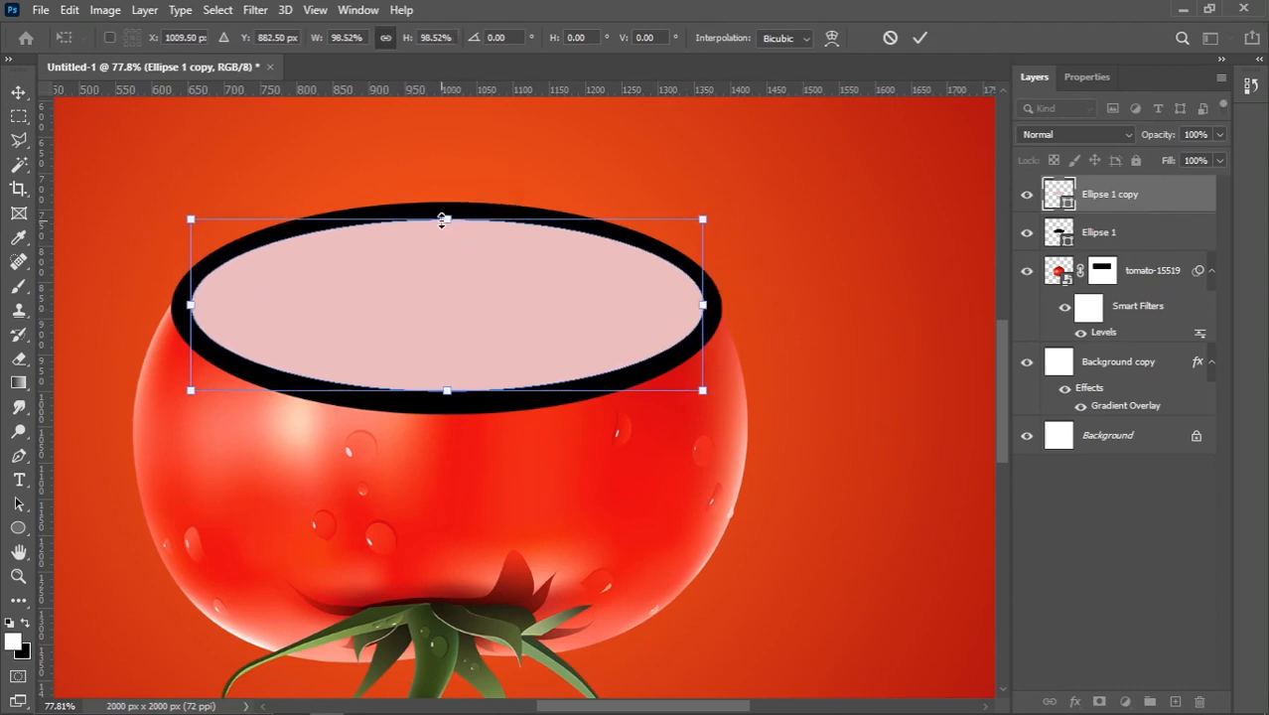
pyautogui.press('Return')
# Apply a Gradient Overlay layer style to the black Ellipse 1 layer.
pyautogui.scroll(-3, 474, 283)
pyautogui.scroll(-3, 473, 300)
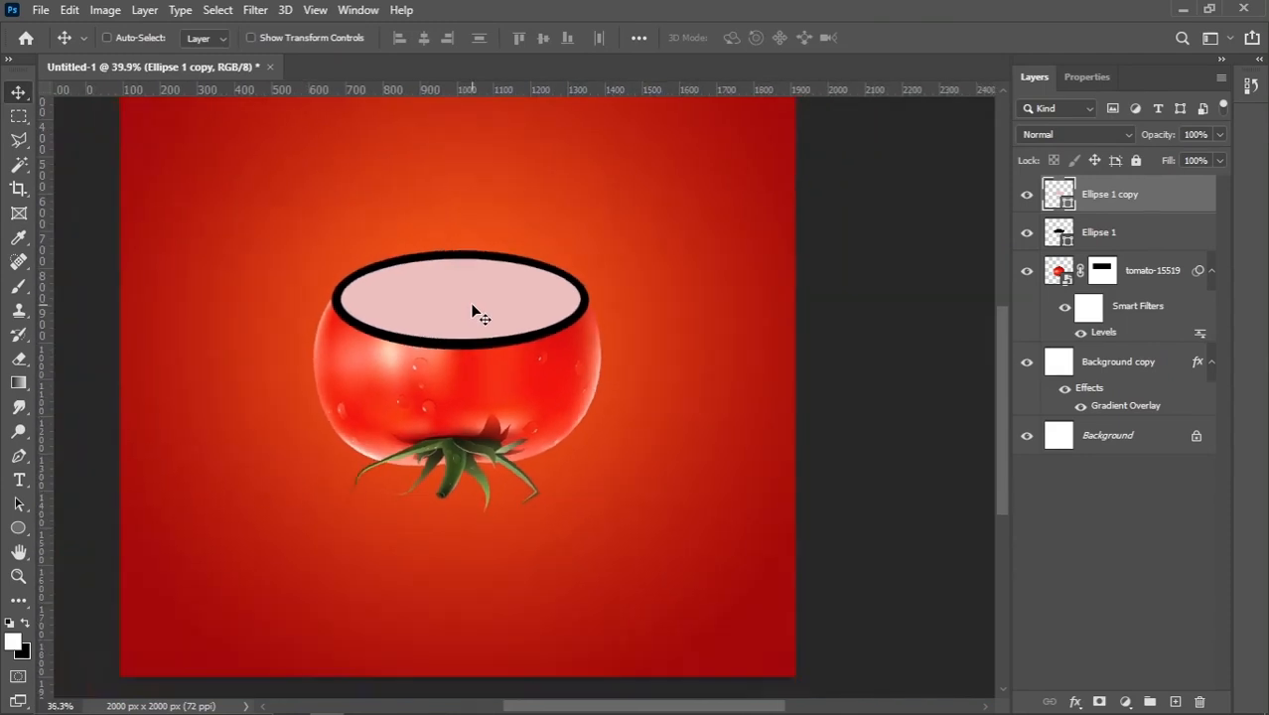
pyautogui.scroll(2, 486, 306)
pyautogui.moveTo(488, 303); pyautogui.dragTo(468, 315)
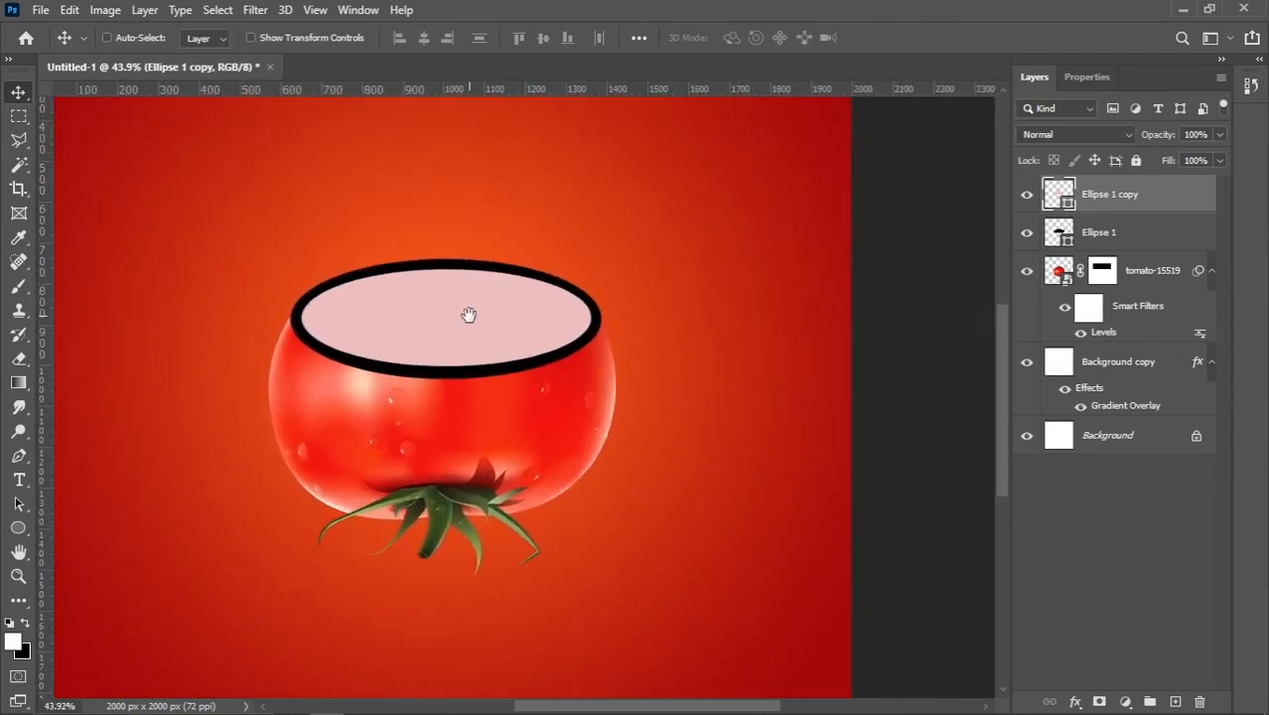
pyautogui.rightClick(498, 377)
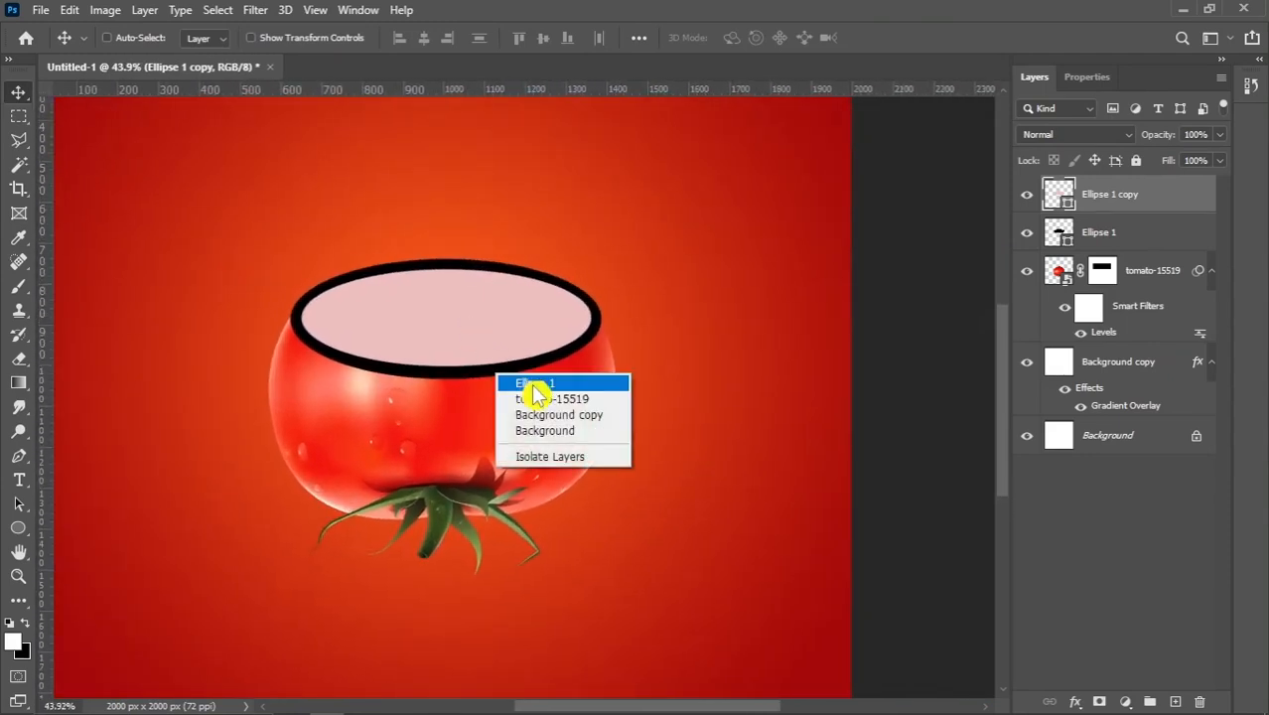
pyautogui.click(536, 384)
pyautogui.rightClick(1113, 238)
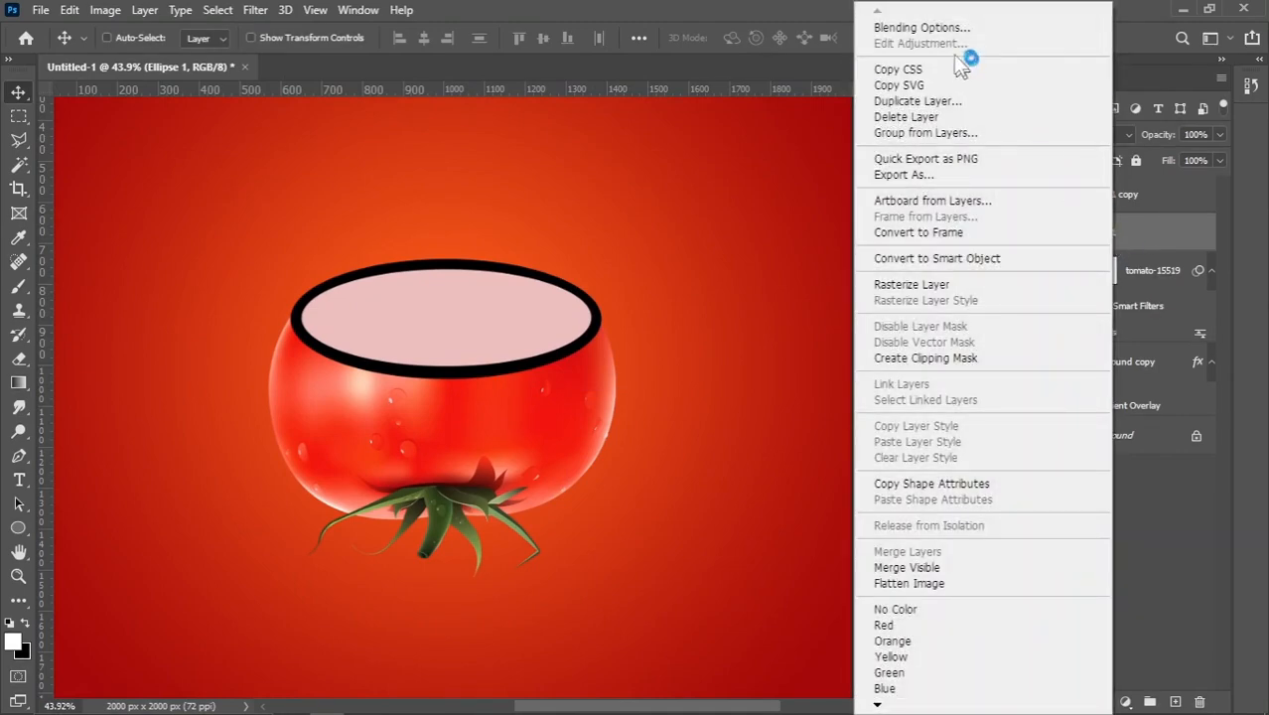
pyautogui.click(712, 237)
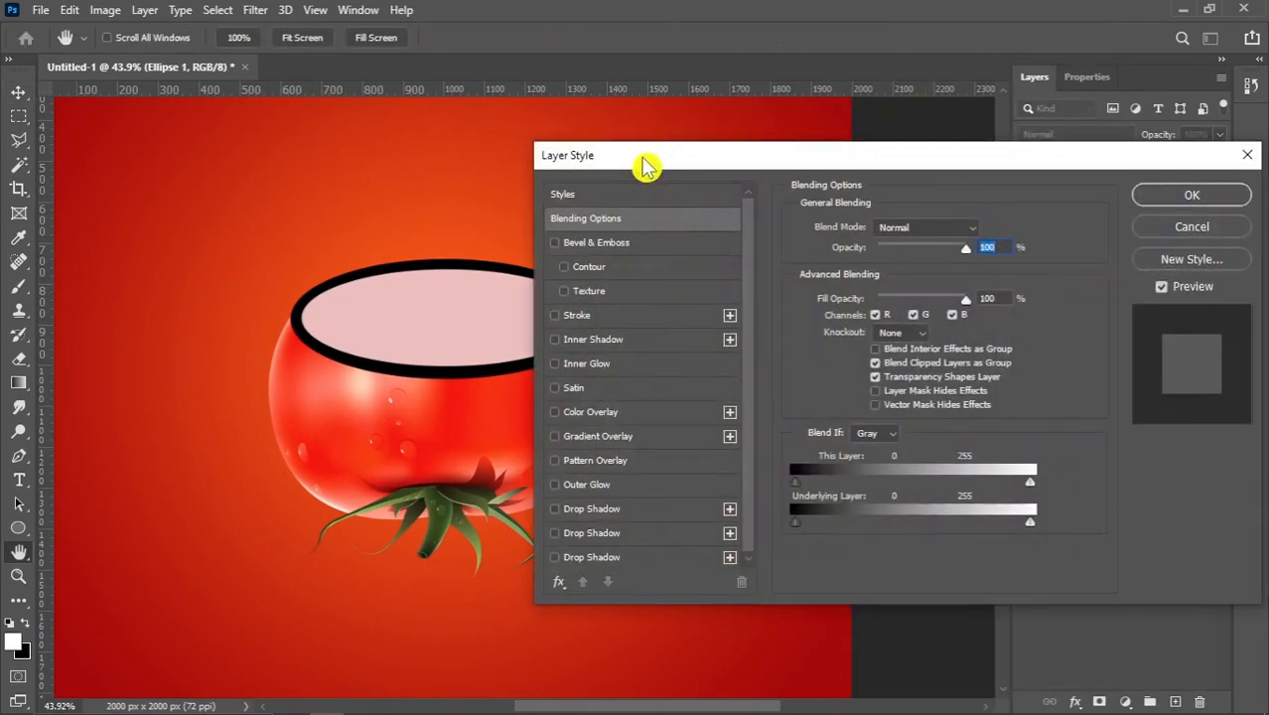
pyautogui.click(657, 434)
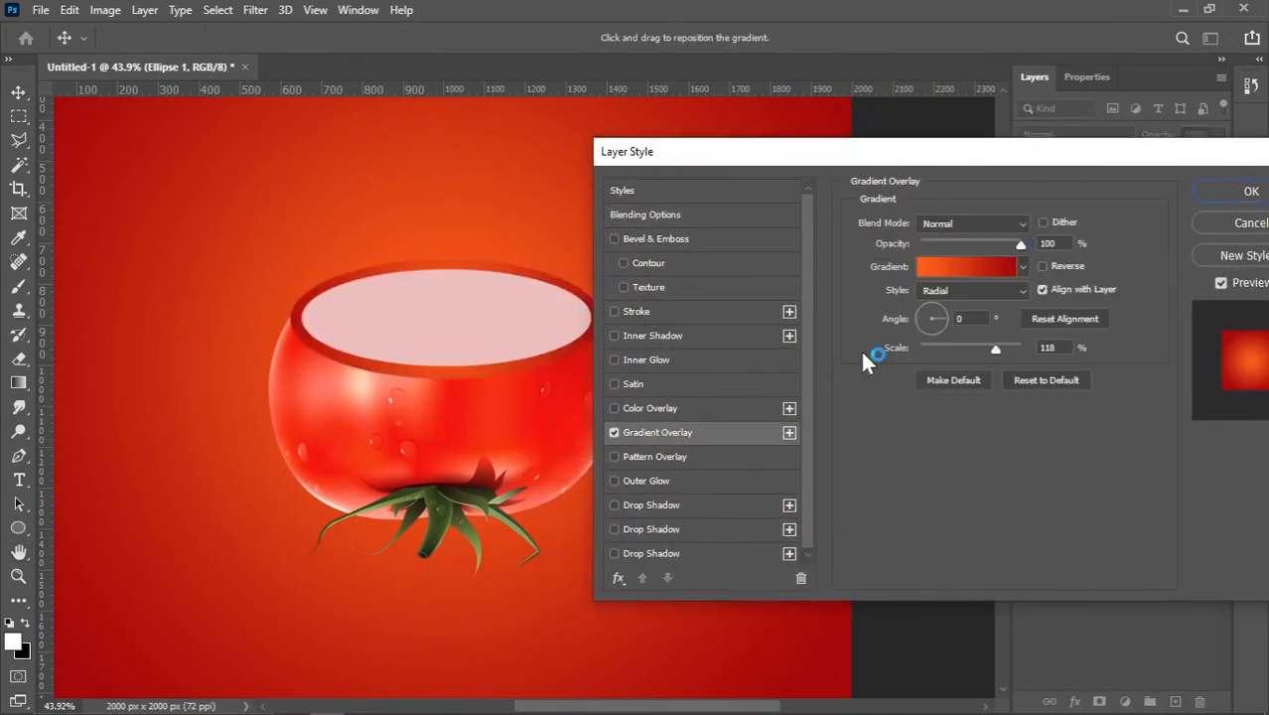
# Make the Ellipse 1 rim's gradient overlay linear and recolour its dark red end stop to pale pink ffe4dd.
pyautogui.click(935, 294)
pyautogui.click(938, 304)
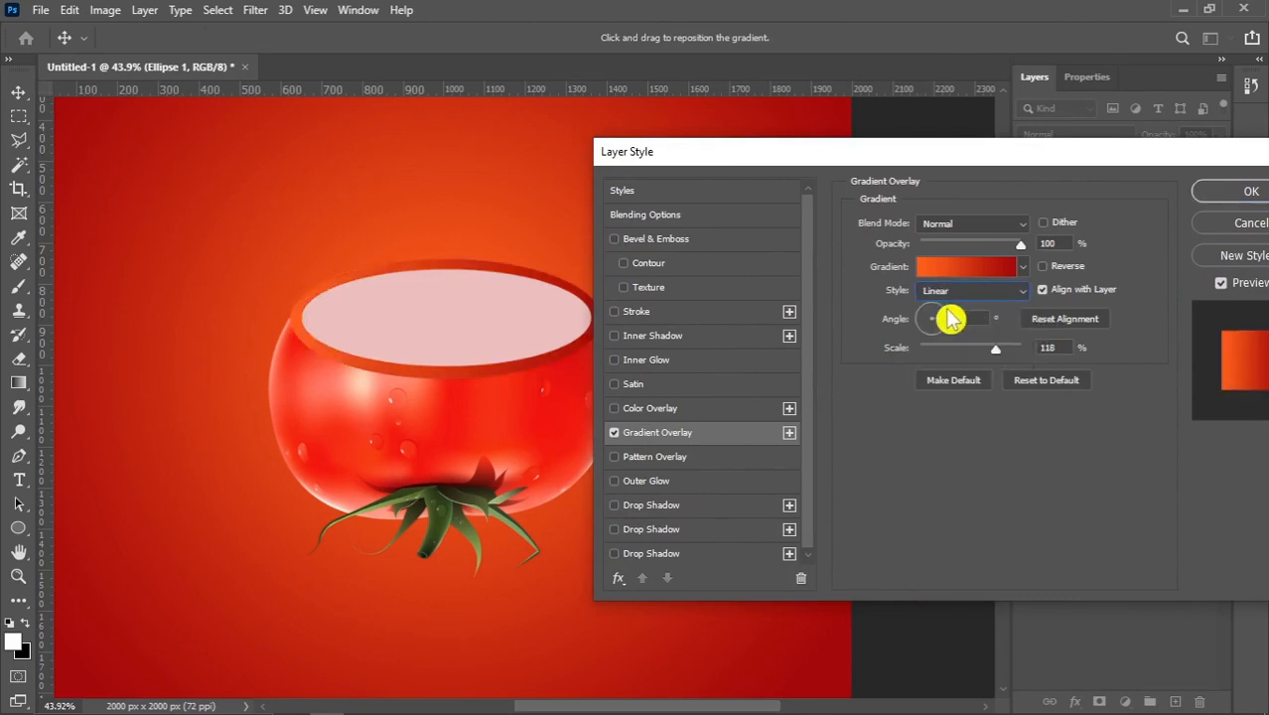
pyautogui.click(938, 278)
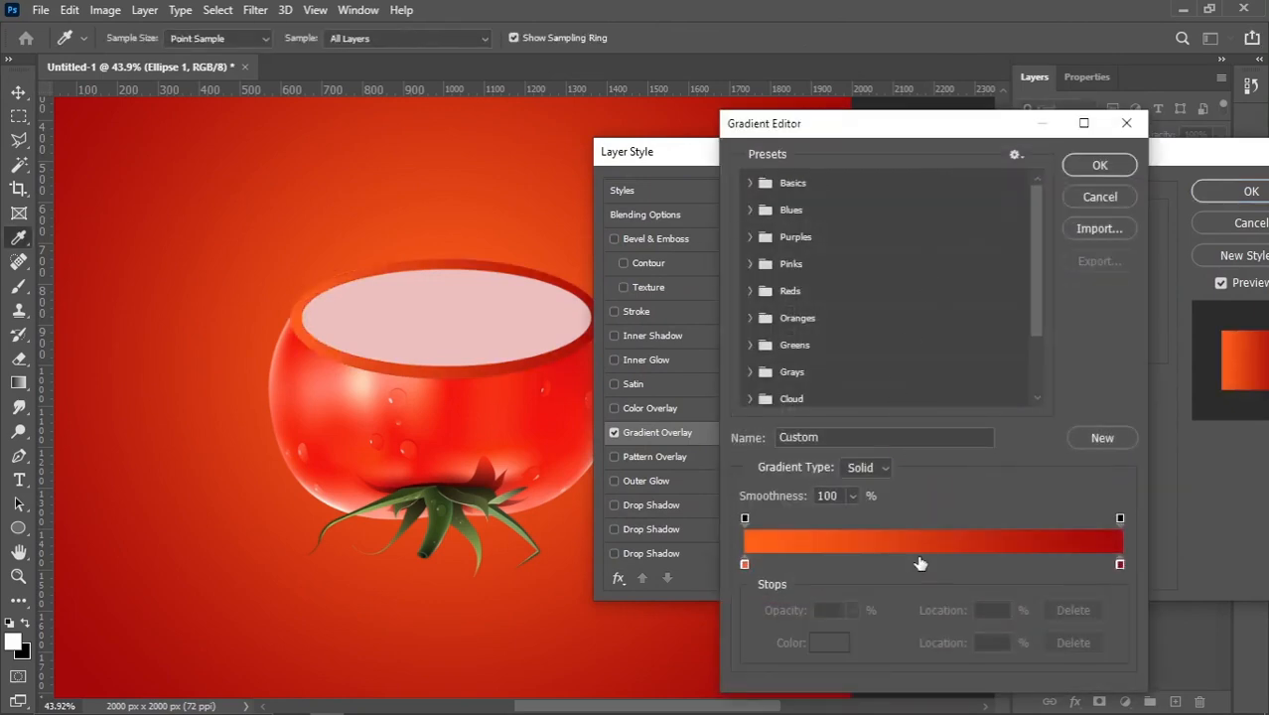
pyautogui.click(1120, 564)
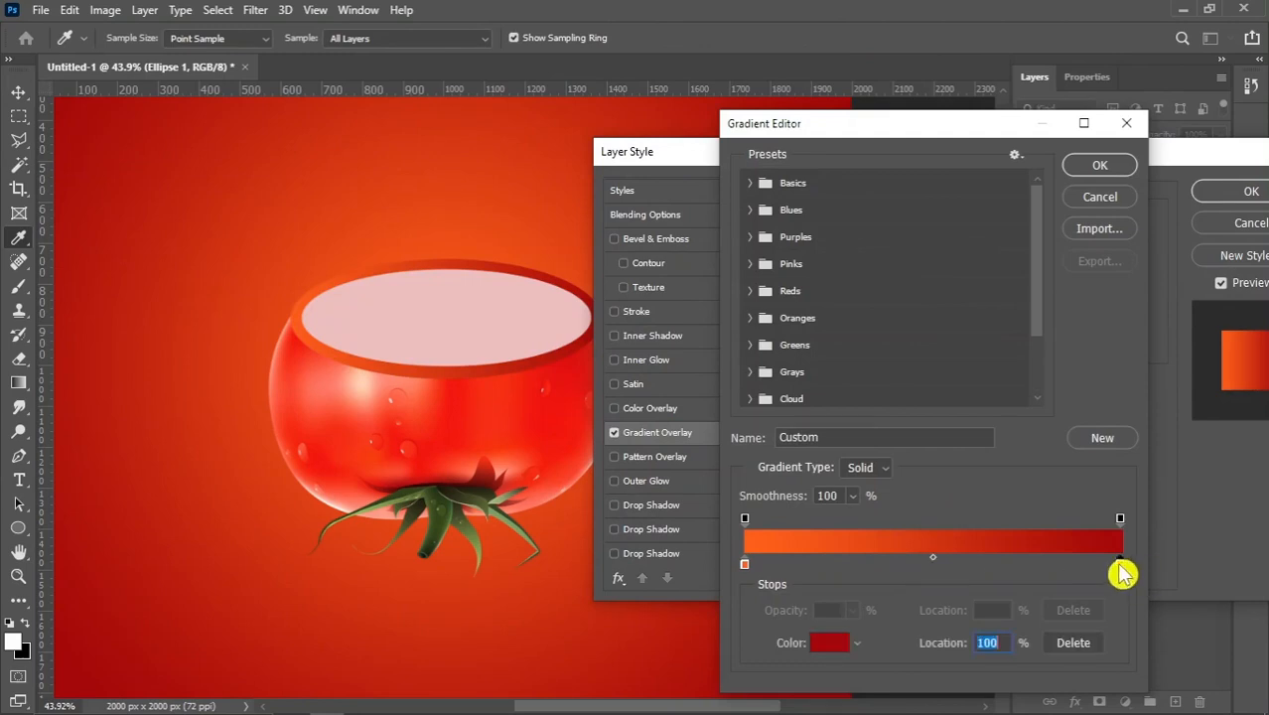
pyautogui.click(830, 642)
pyautogui.click(823, 235)
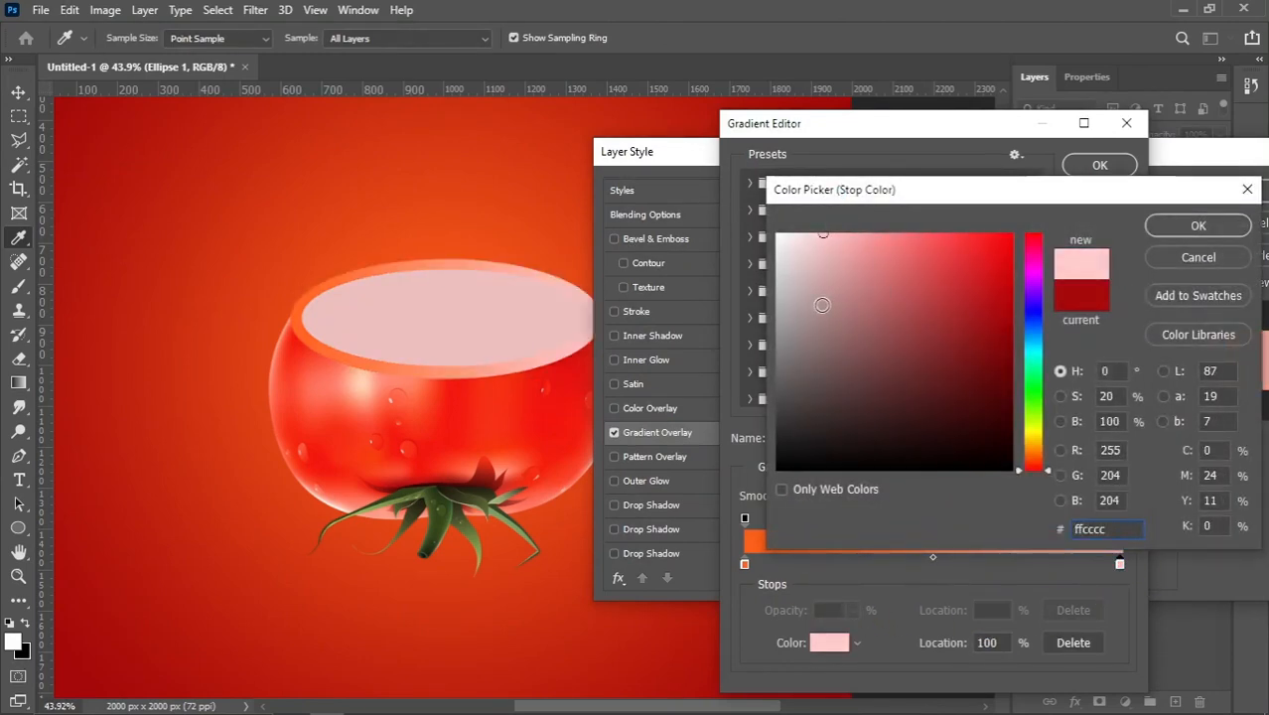
pyautogui.click(809, 249)
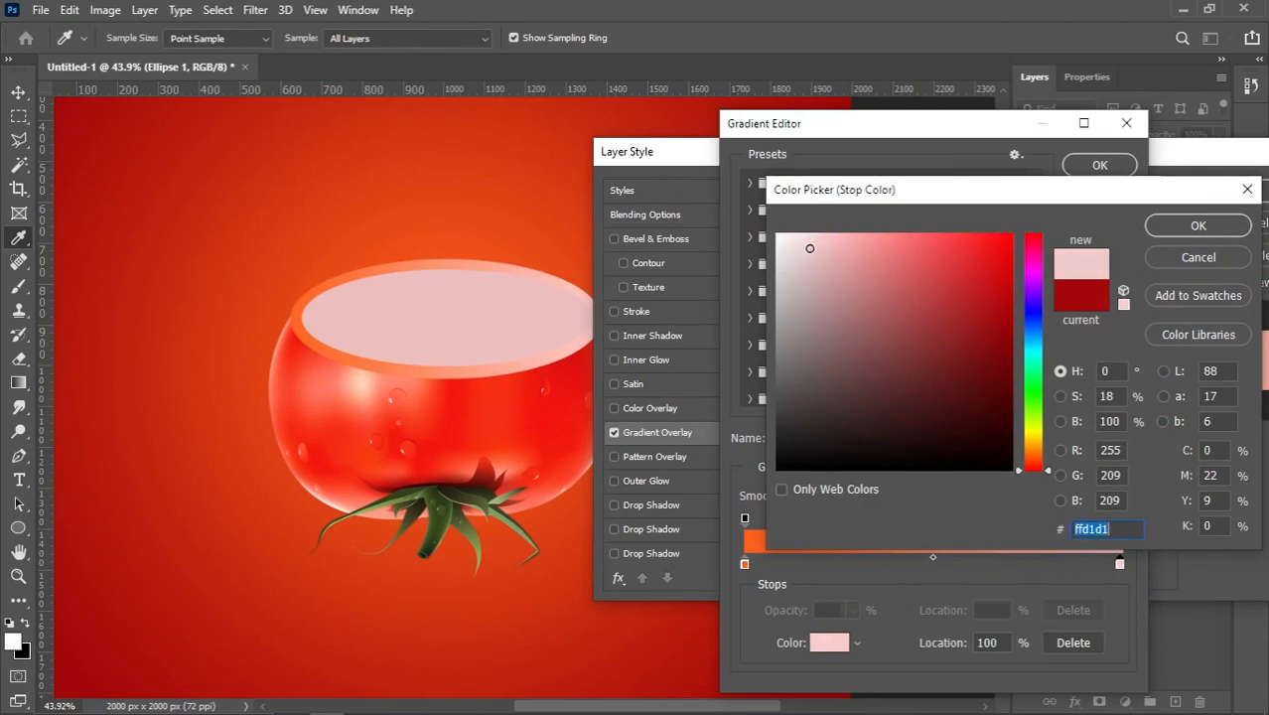
pyautogui.click(812, 231)
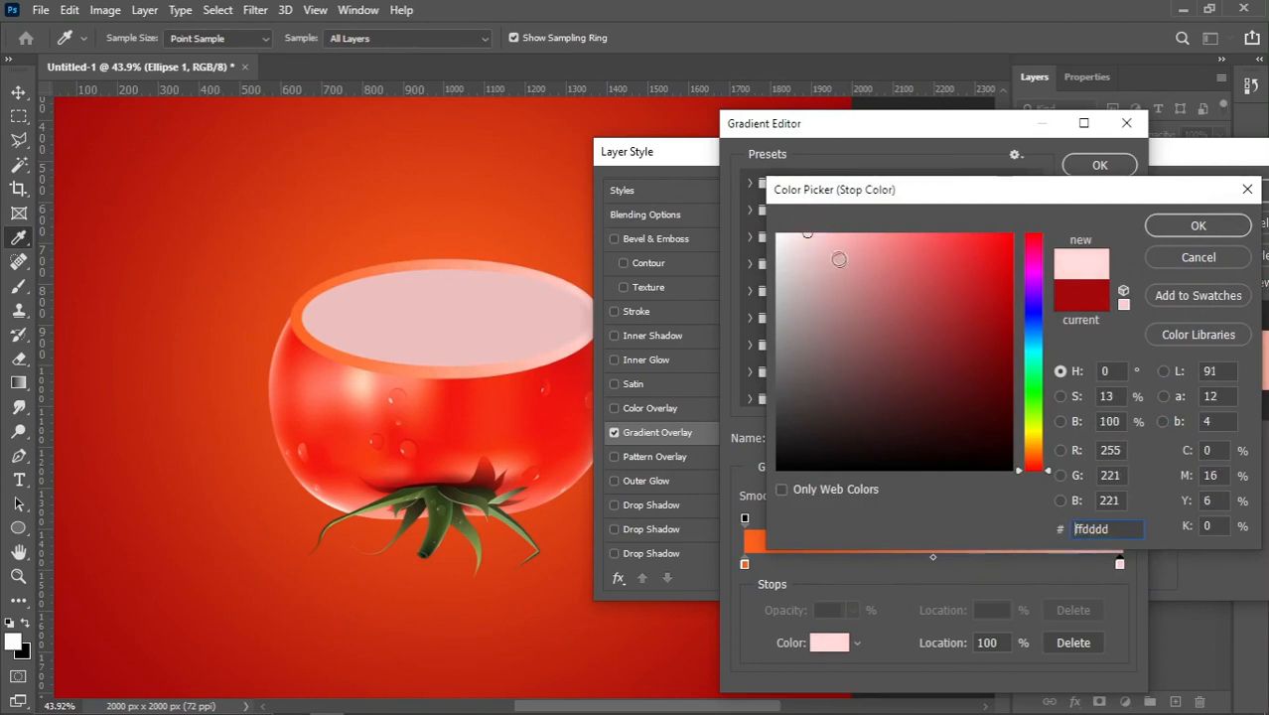
pyautogui.click(1037, 463)
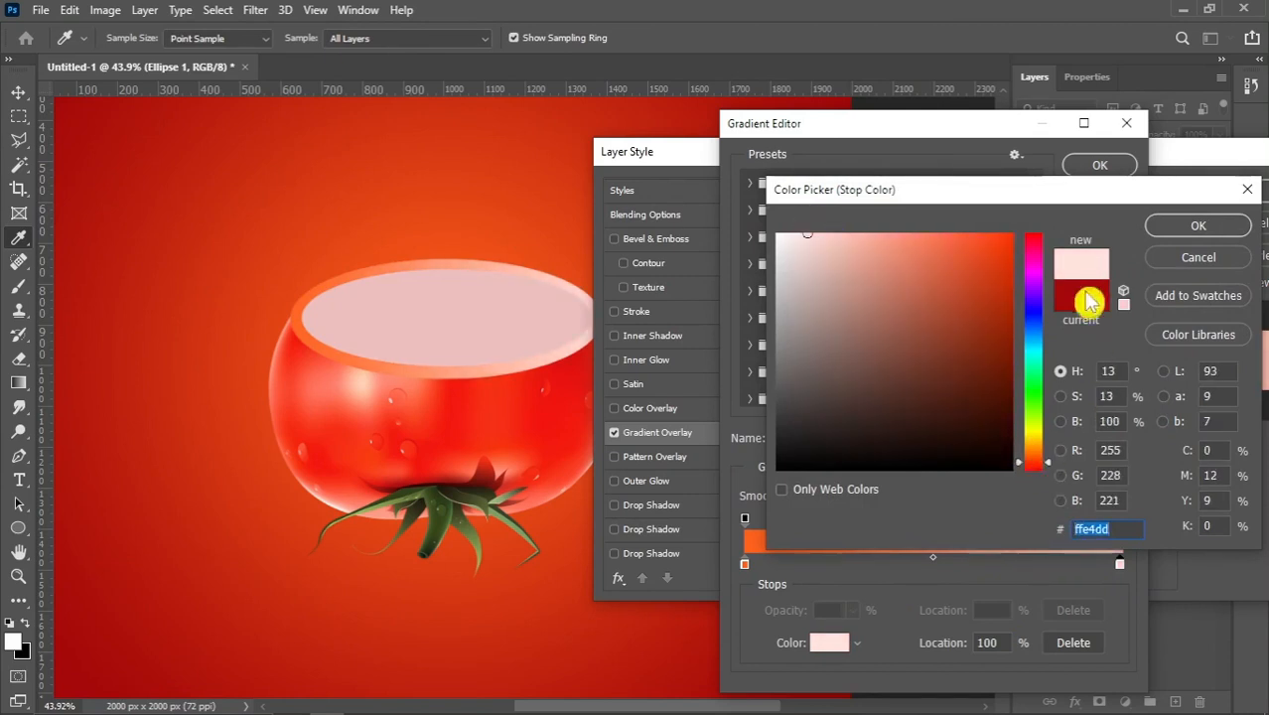
pyautogui.click(1158, 226)
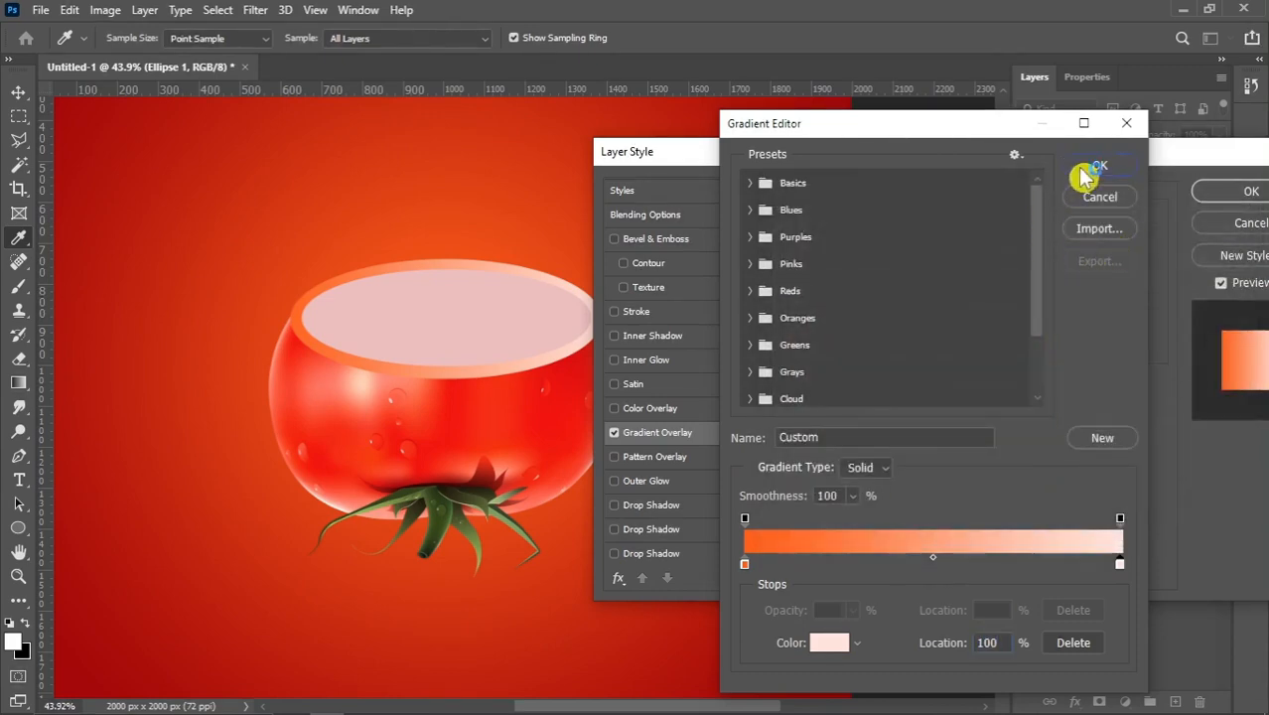
pyautogui.click(1084, 174)
# Set the rim gradient's scale to 150% and its angle to -176°, and apply the layer style.
pyautogui.moveTo(998, 350); pyautogui.dragTo(1036, 348)
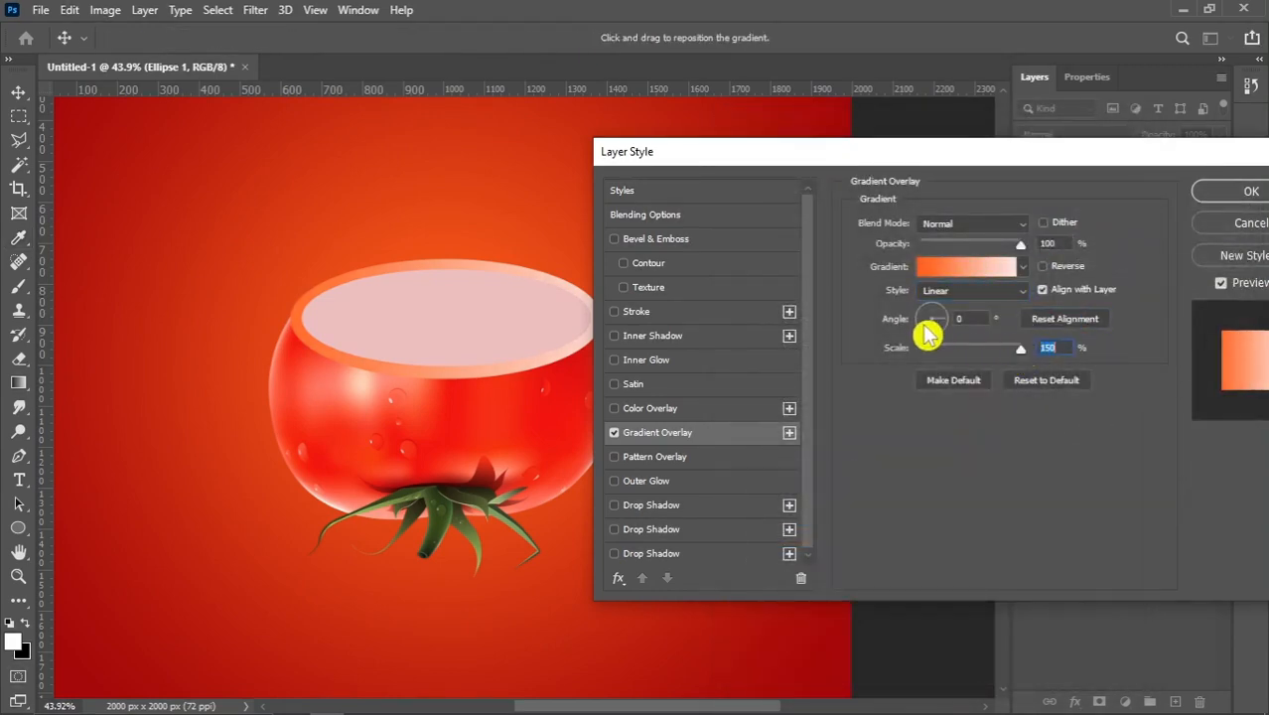
pyautogui.click(923, 322)
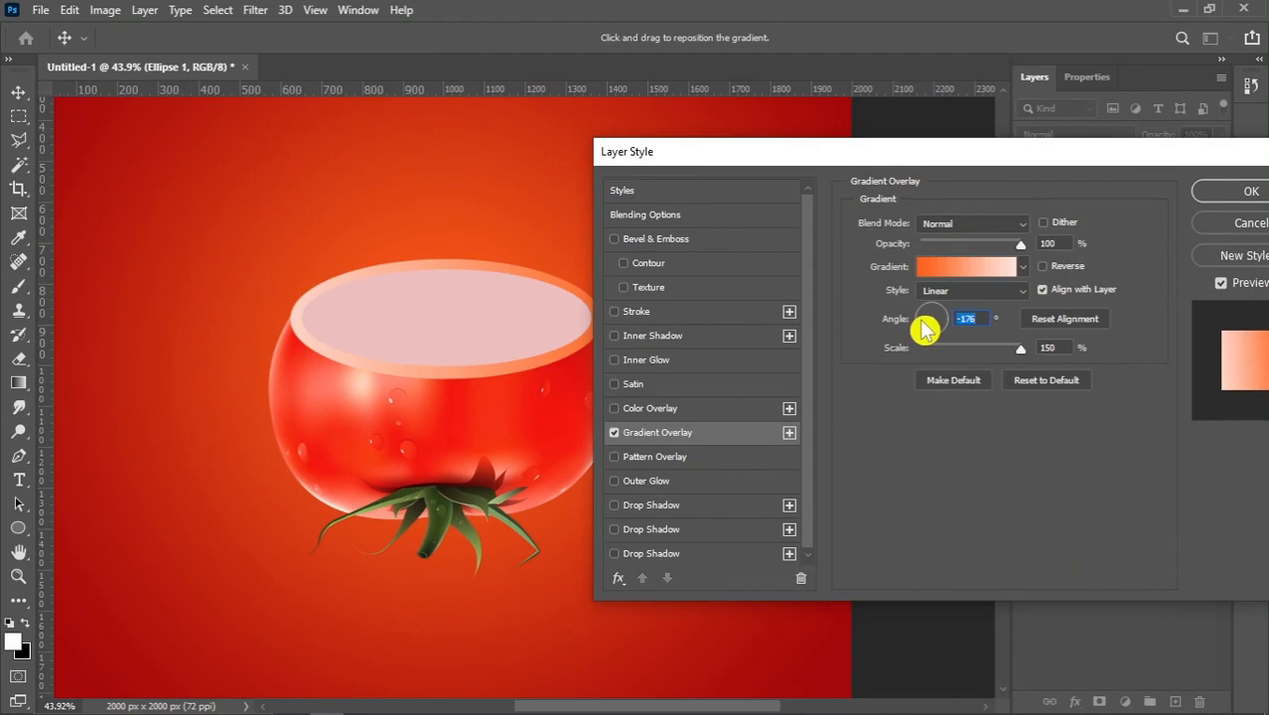
pyautogui.click(1220, 194)
# Duplicate the pink Ellipse 1 copy layer, clip the duplicate to the original, and shift it downward inside the opening.
pyautogui.rightClick(439, 318)
pyautogui.click(462, 326)
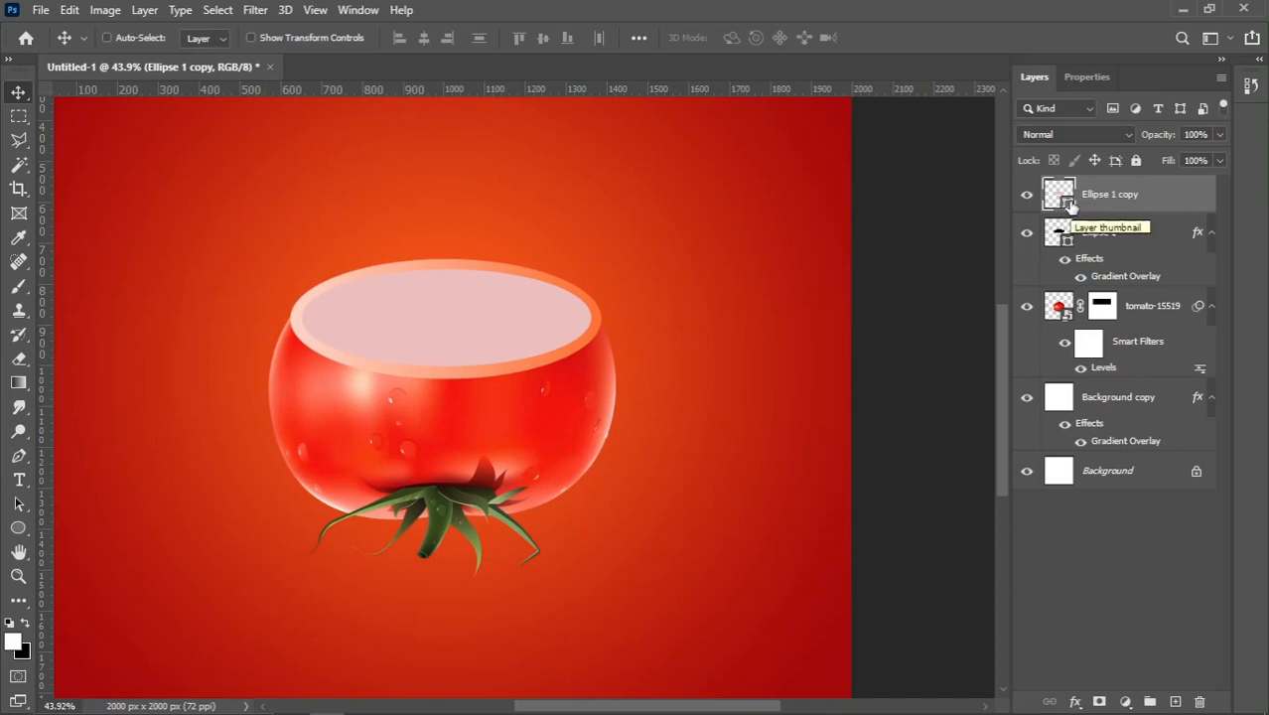
pyautogui.moveTo(1069, 204); pyautogui.dragTo(1174, 701)
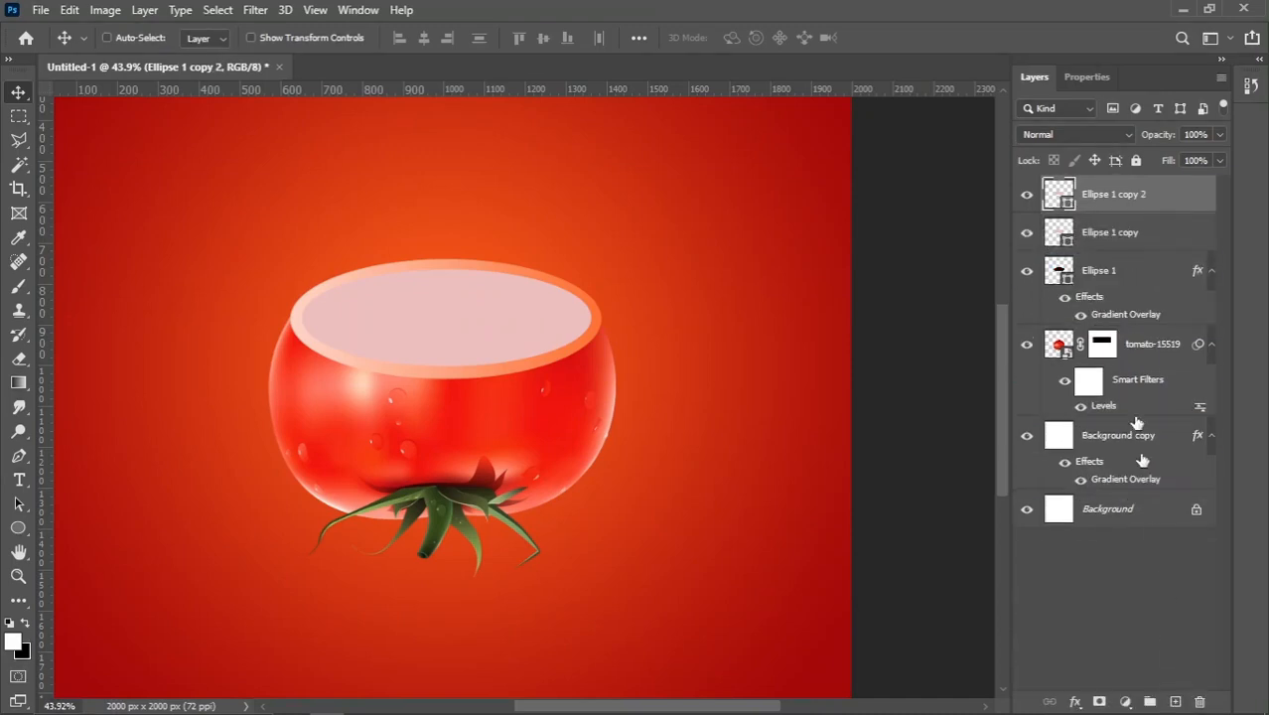
pyautogui.rightClick(1116, 190)
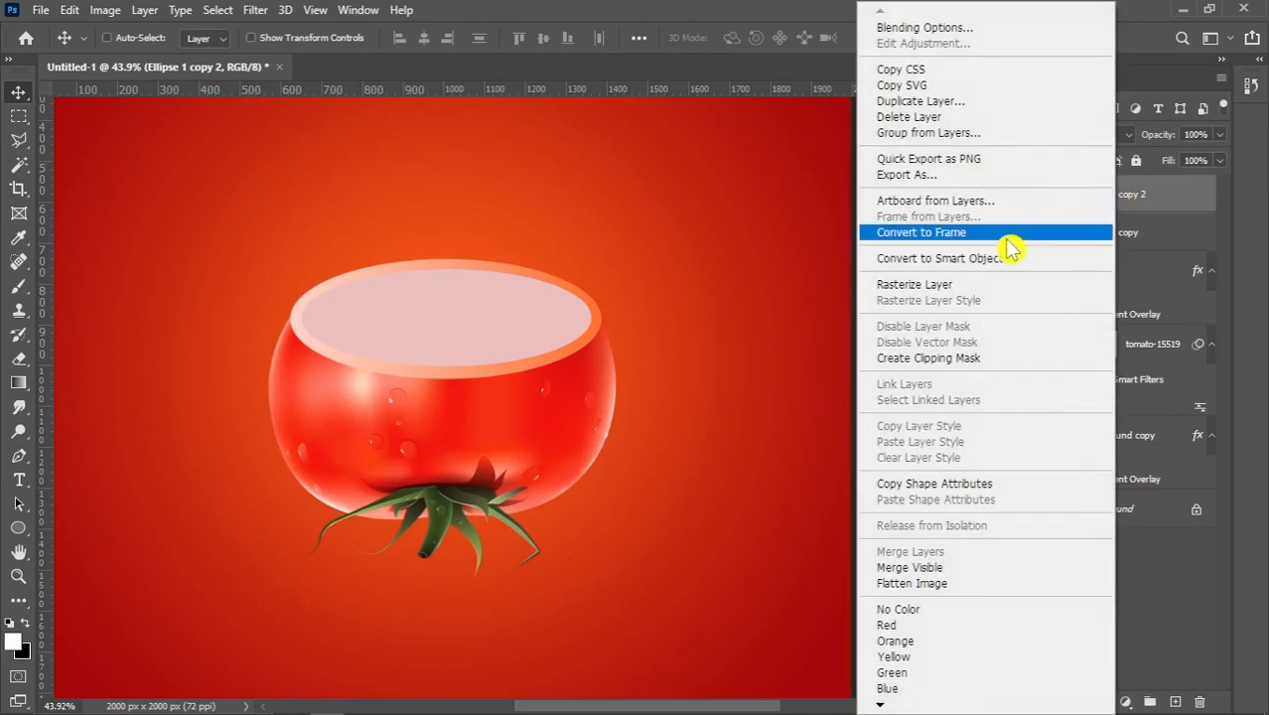
pyautogui.click(943, 358)
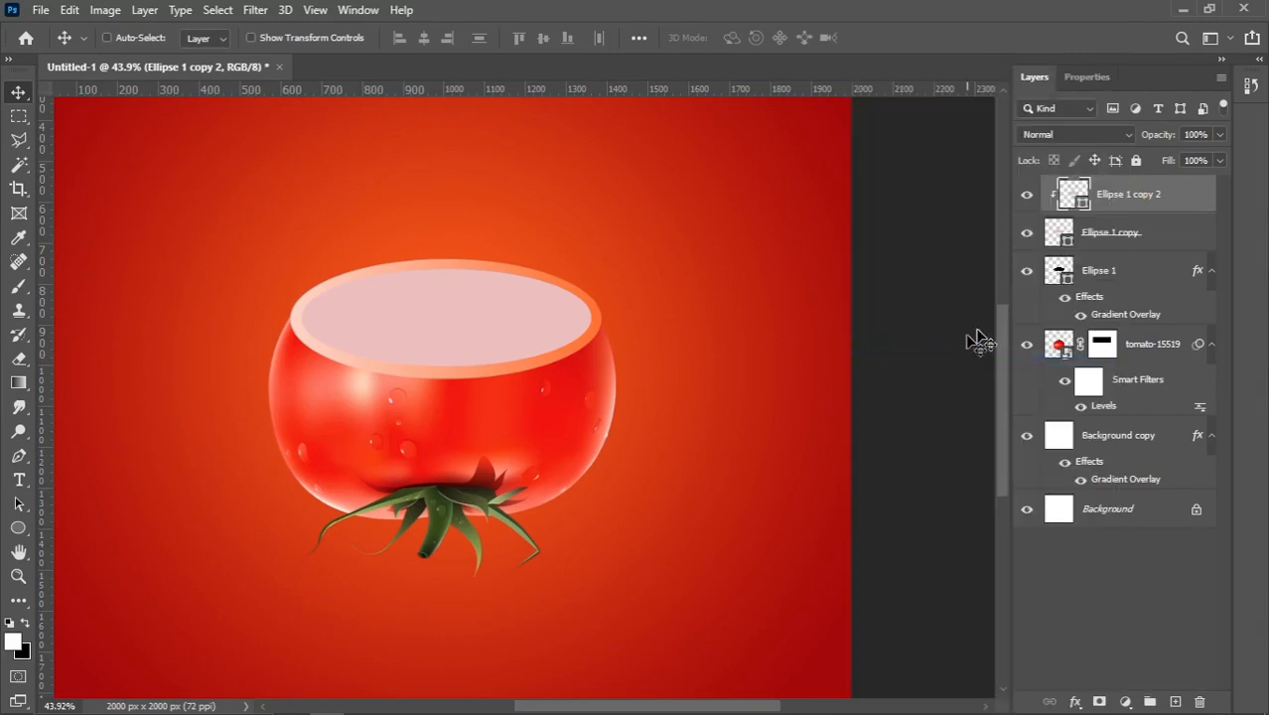
pyautogui.moveTo(448, 328); pyautogui.dragTo(451, 328)
# Recolour the Ellipse 1 copy shape to bright red f62e17, sampled from the tomato.
pyautogui.click(1056, 238)
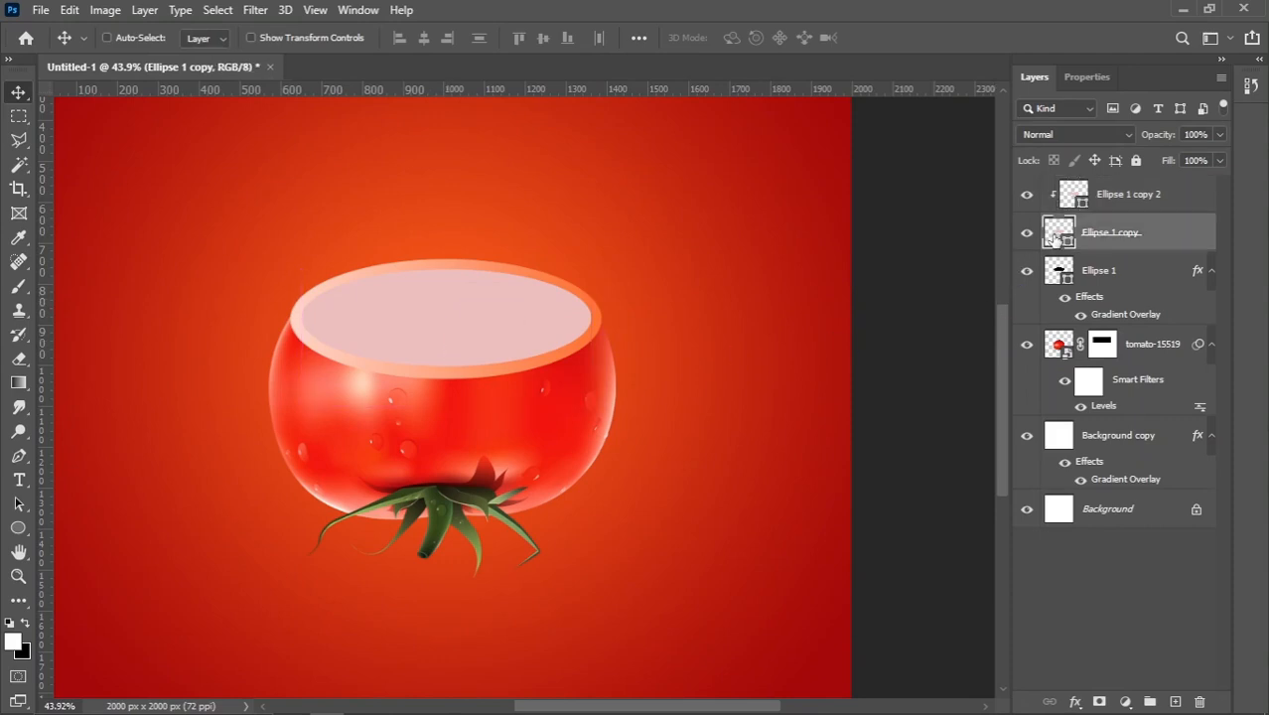
pyautogui.doubleClick(1056, 238)
pyautogui.moveTo(581, 398); pyautogui.dragTo(509, 416)
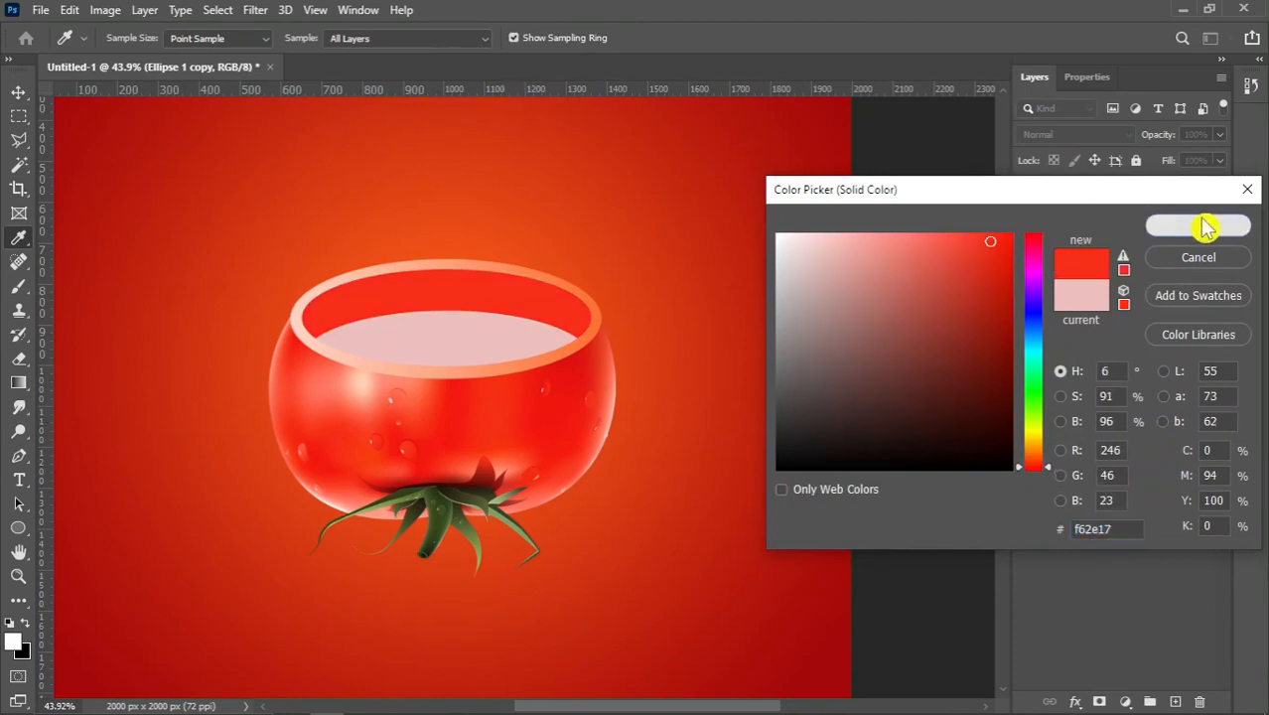
pyautogui.click(1199, 225)
# Add a Gradient Overlay to Ellipse 1 copy running from dark red to orange-red, both sampled from the background.
pyautogui.scroll(-2, 433, 335)
pyautogui.scroll(1, 487, 314)
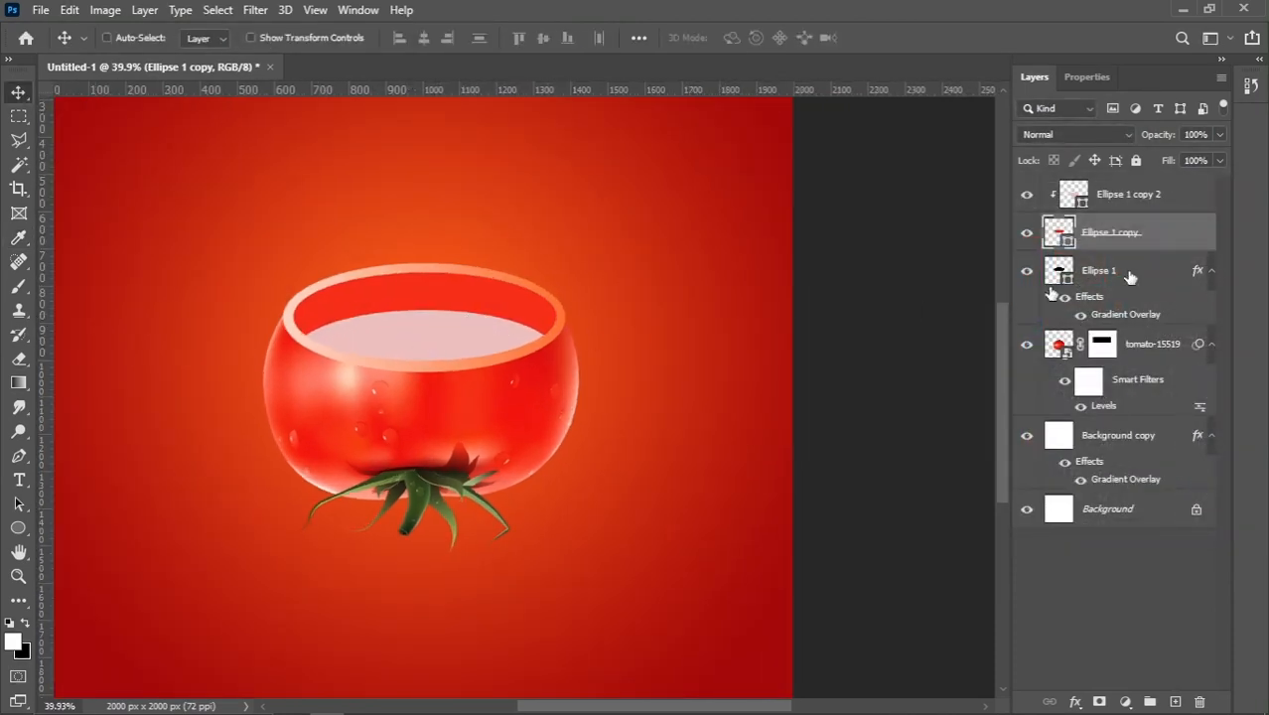
pyautogui.rightClick(1161, 242)
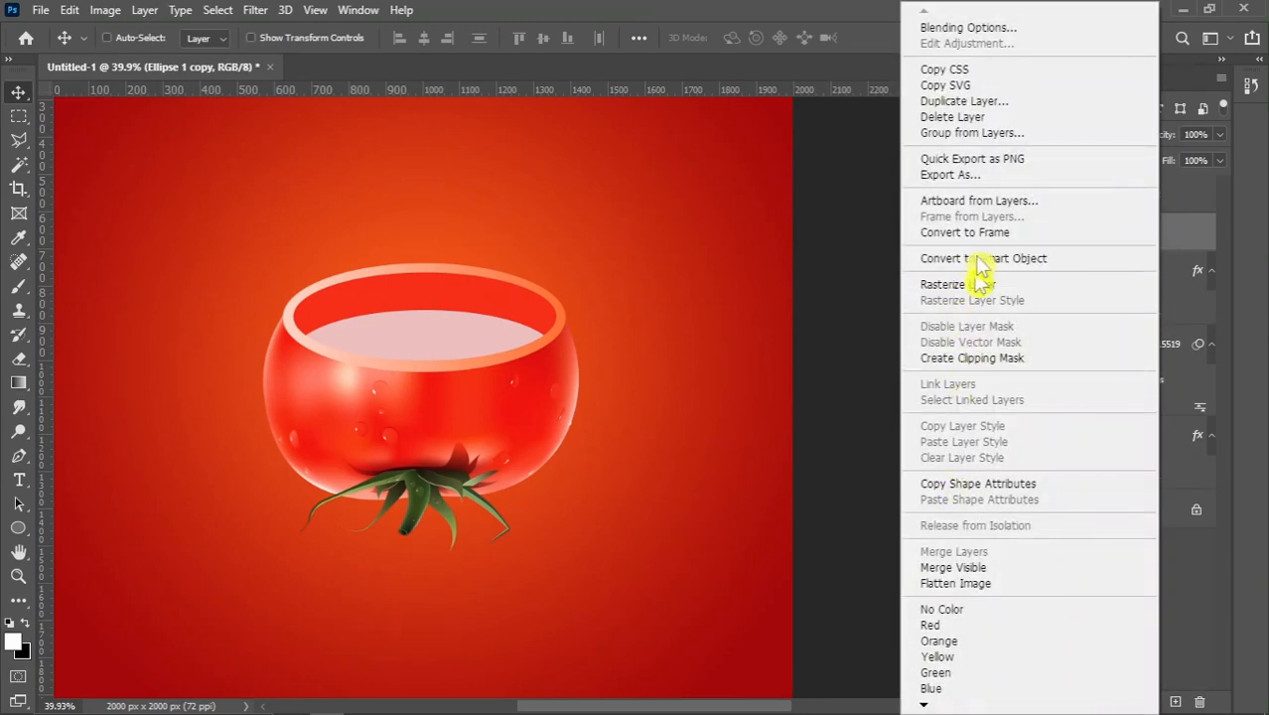
pyautogui.click(970, 29)
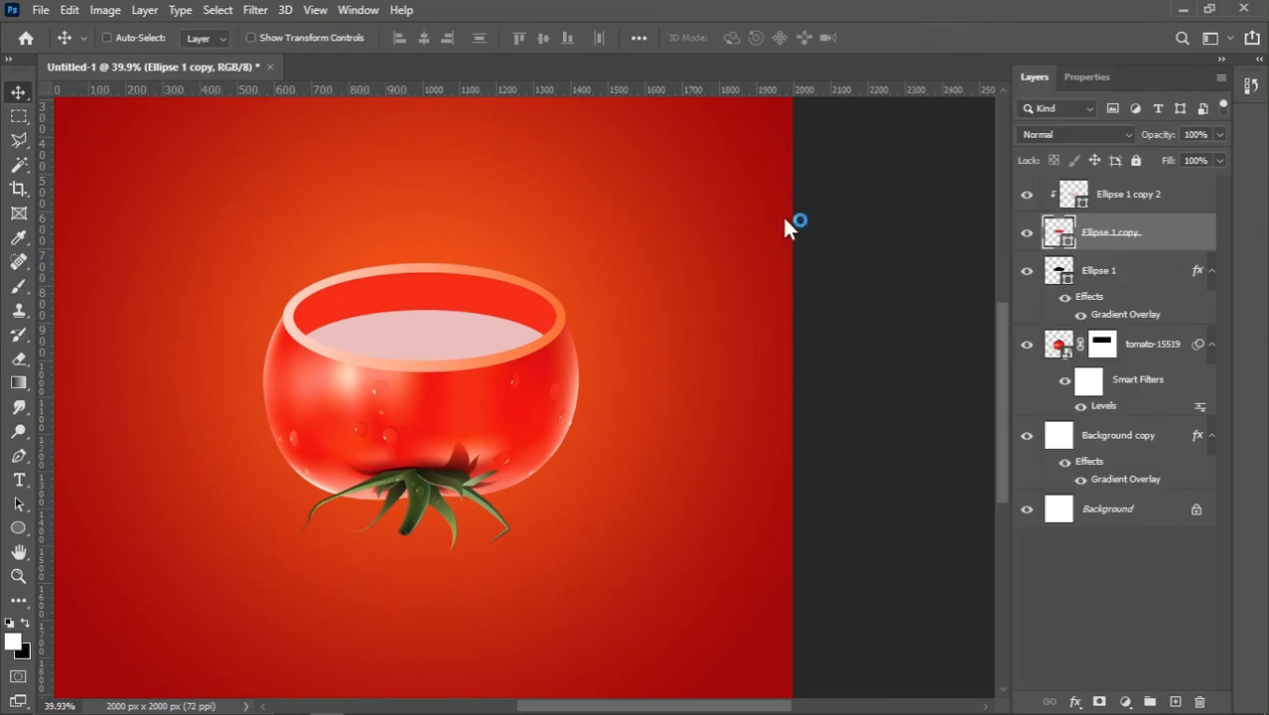
pyautogui.click(616, 434)
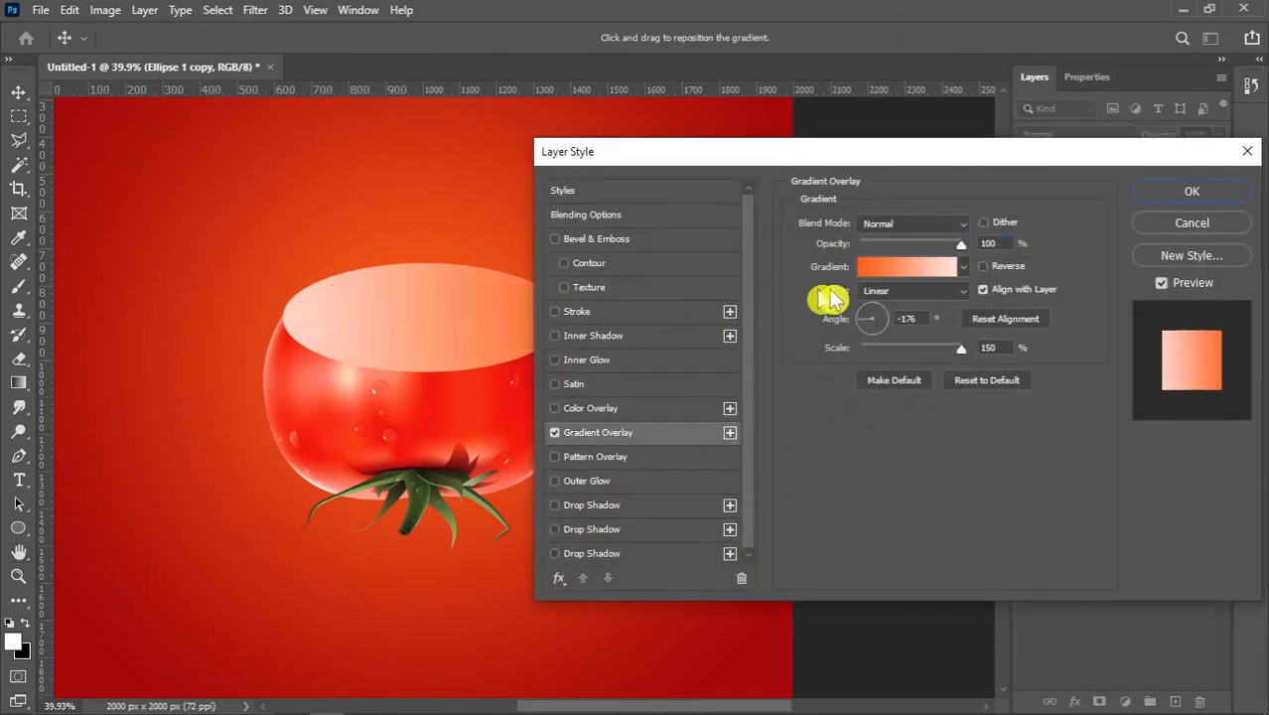
pyautogui.moveTo(838, 164); pyautogui.dragTo(917, 162)
pyautogui.click(955, 281)
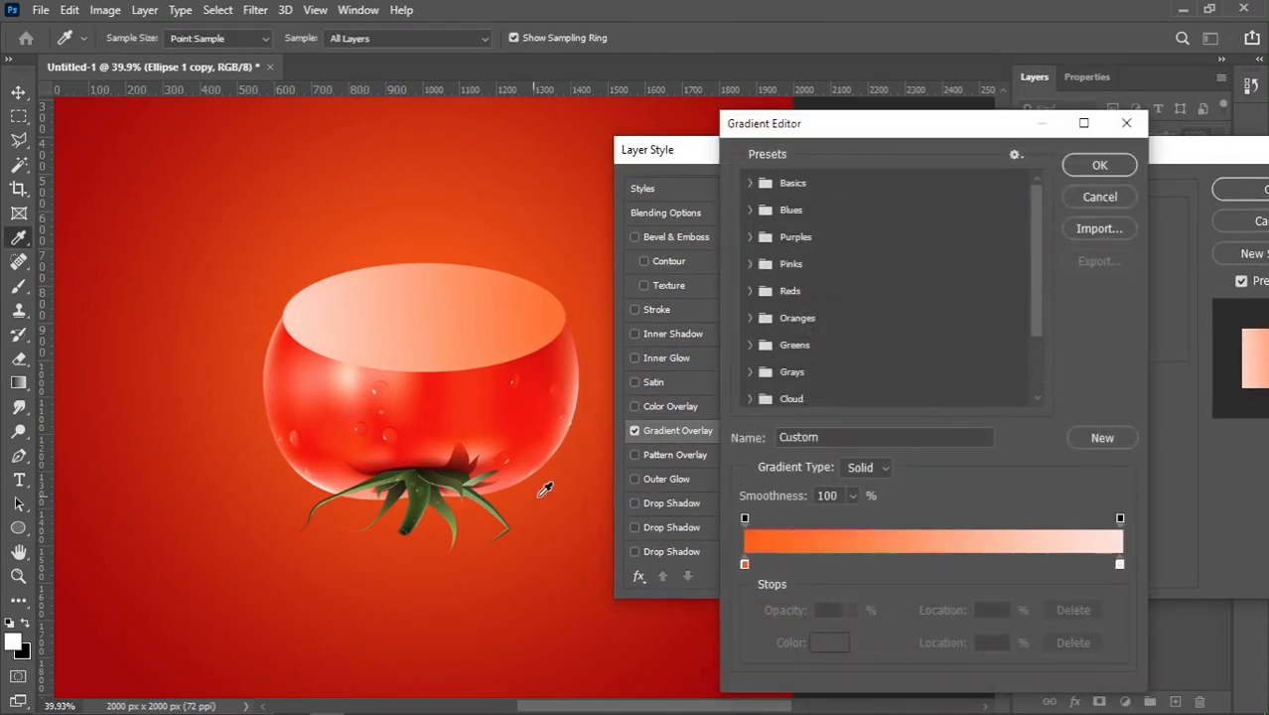
pyautogui.click(745, 564)
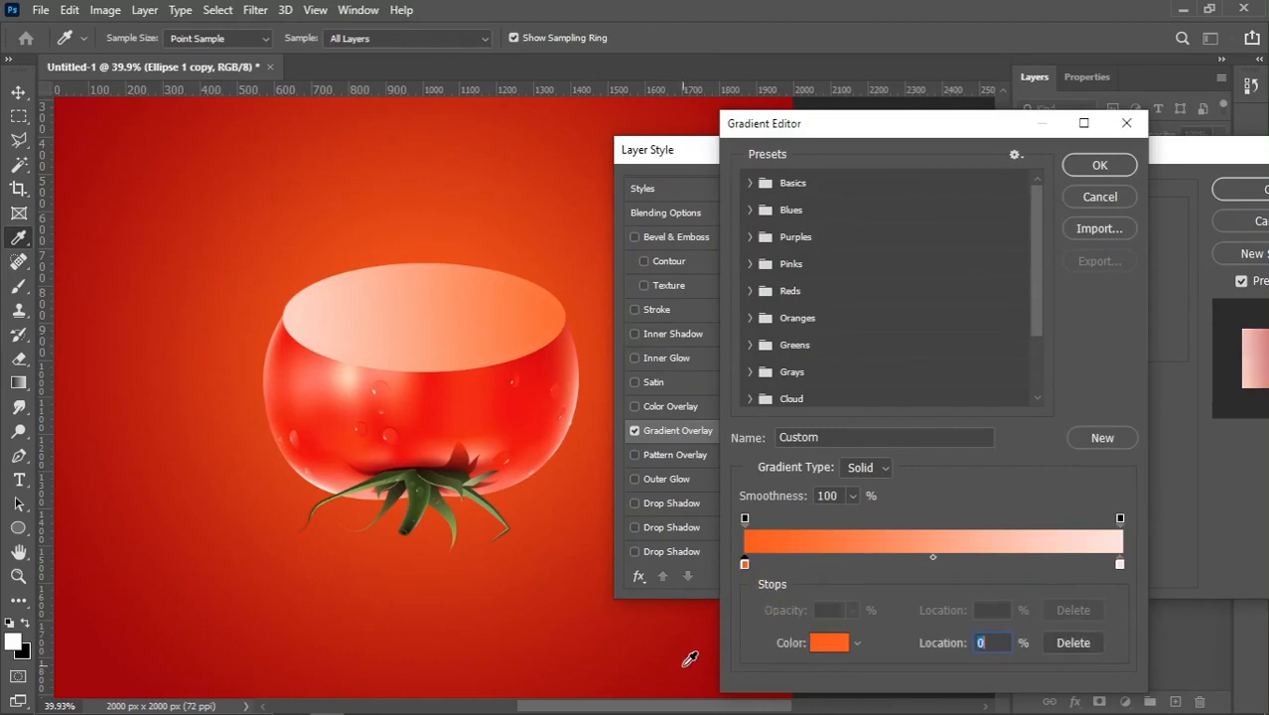
pyautogui.click(684, 657)
pyautogui.click(1120, 564)
pyautogui.click(581, 573)
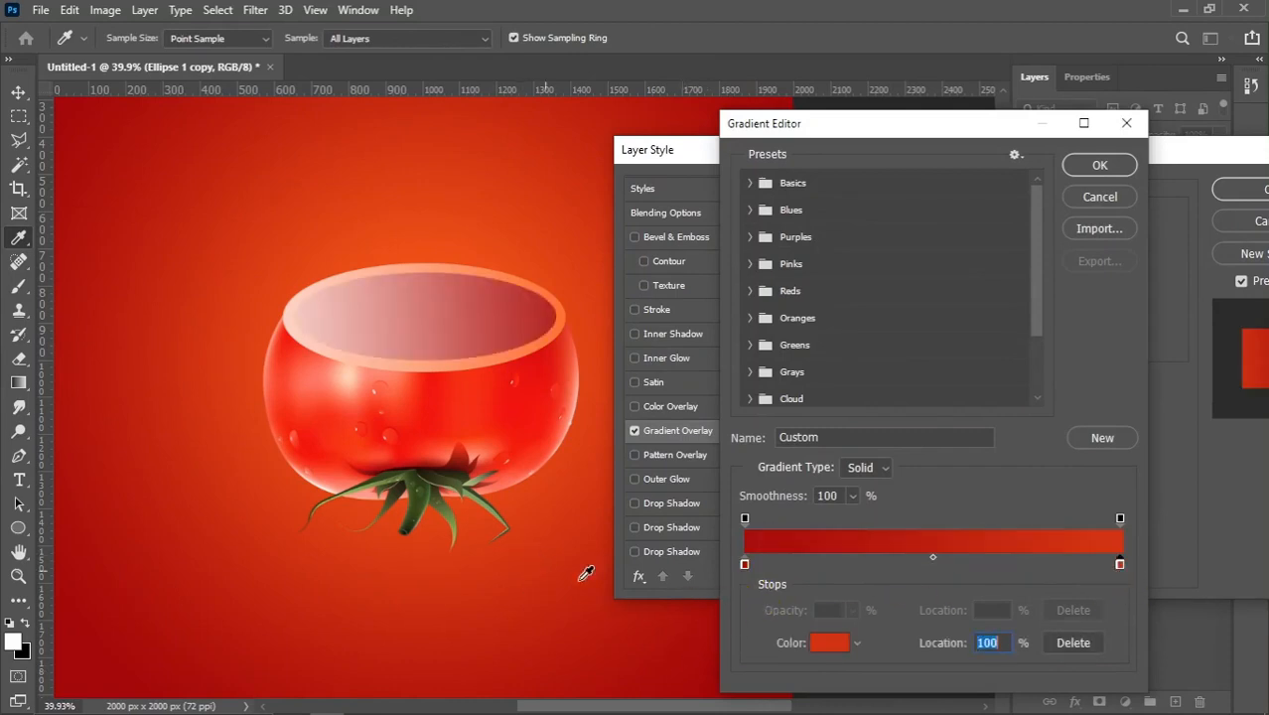
pyautogui.click(1084, 167)
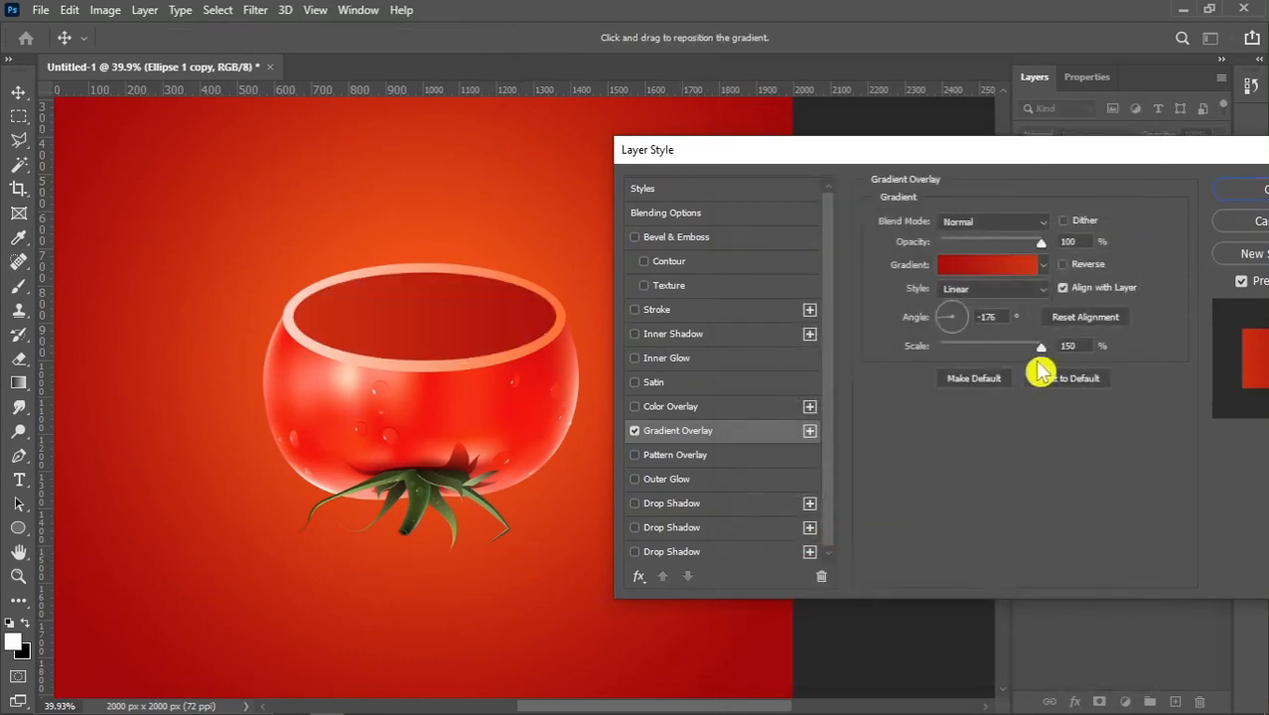
# Reduce the inner gradient's scale to 34% and convert the Ellipse 1 copy layer to a smart object.
pyautogui.moveTo(1006, 350); pyautogui.dragTo(959, 349)
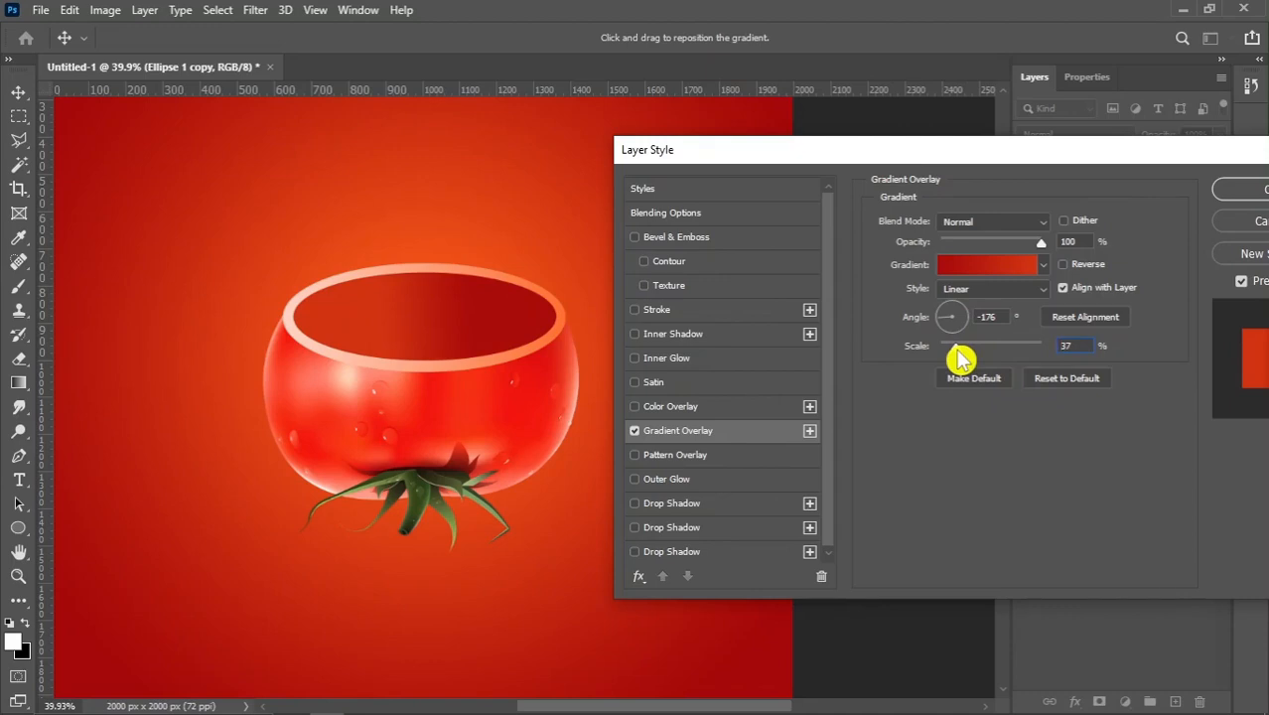
pyautogui.moveTo(954, 350); pyautogui.dragTo(955, 349)
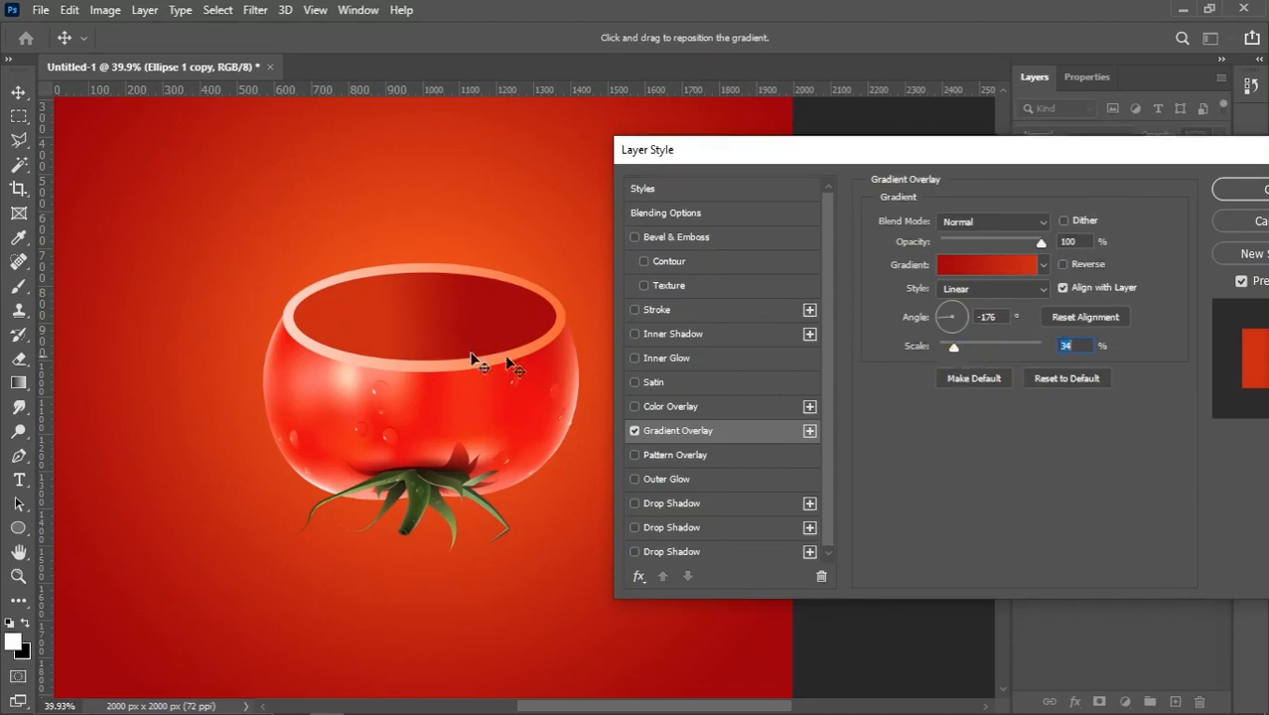
pyautogui.click(1232, 195)
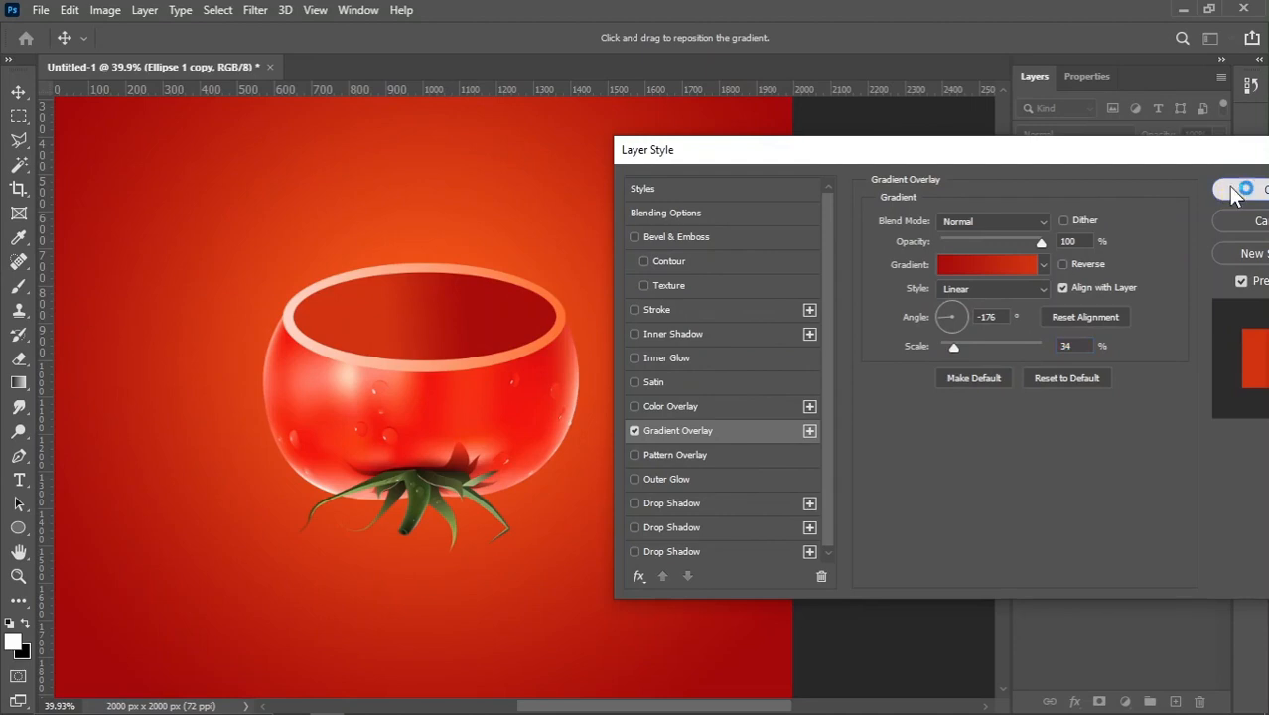
pyautogui.rightClick(1149, 251)
pyautogui.click(968, 264)
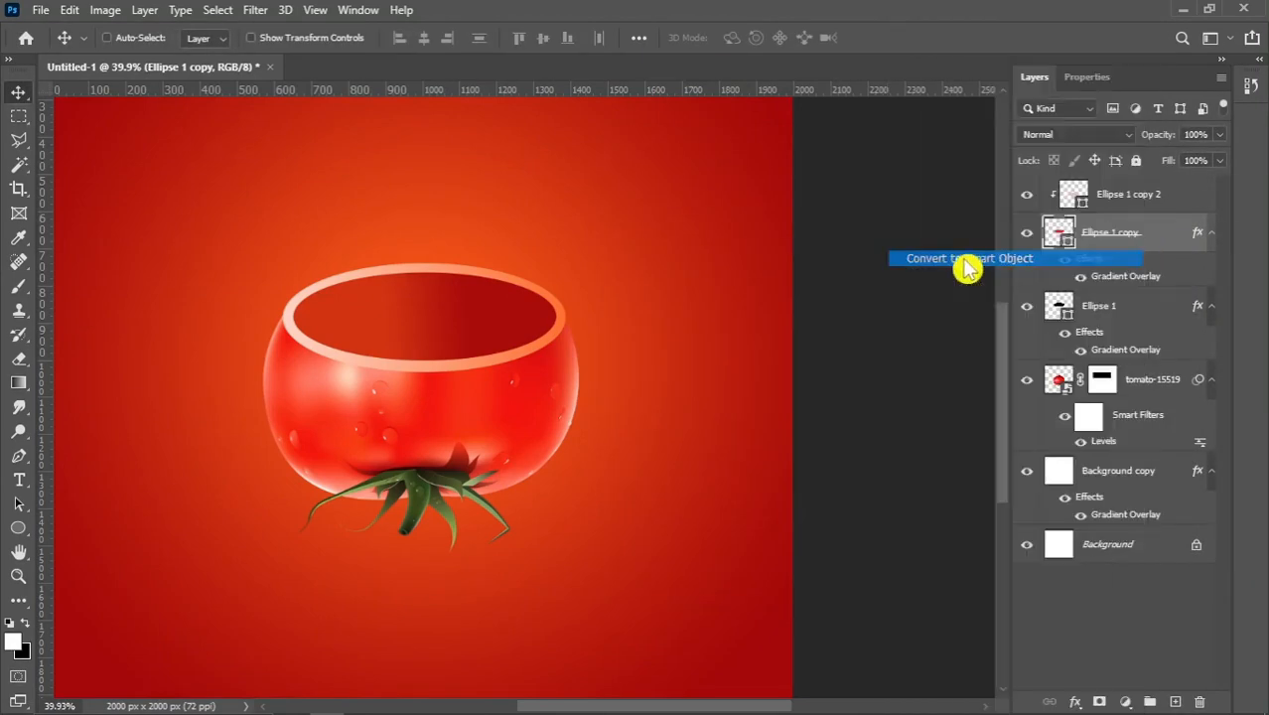
# Raise the clipped pink ellipse, Ellipse 1 copy 2, so it fills more of the tomato's opening.
pyautogui.click(1131, 208)
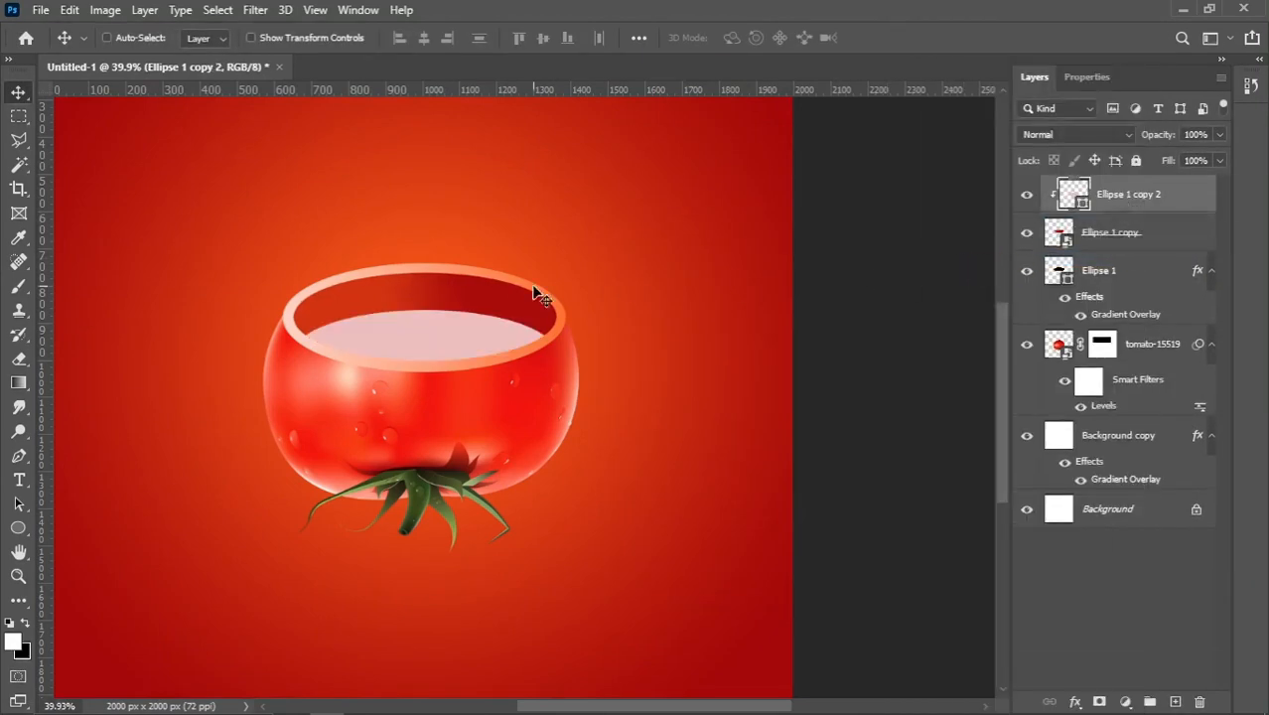
pyautogui.moveTo(459, 333); pyautogui.dragTo(464, 335)
pyautogui.hotkey('shift', 'Up')
pyautogui.hotkey('shift', 'Up')
pyautogui.hotkey('shift', 'Up')
pyautogui.hotkey('shift', 'Up')
pyautogui.hotkey('shift', 'Up')
pyautogui.scroll(-1, 449, 328)
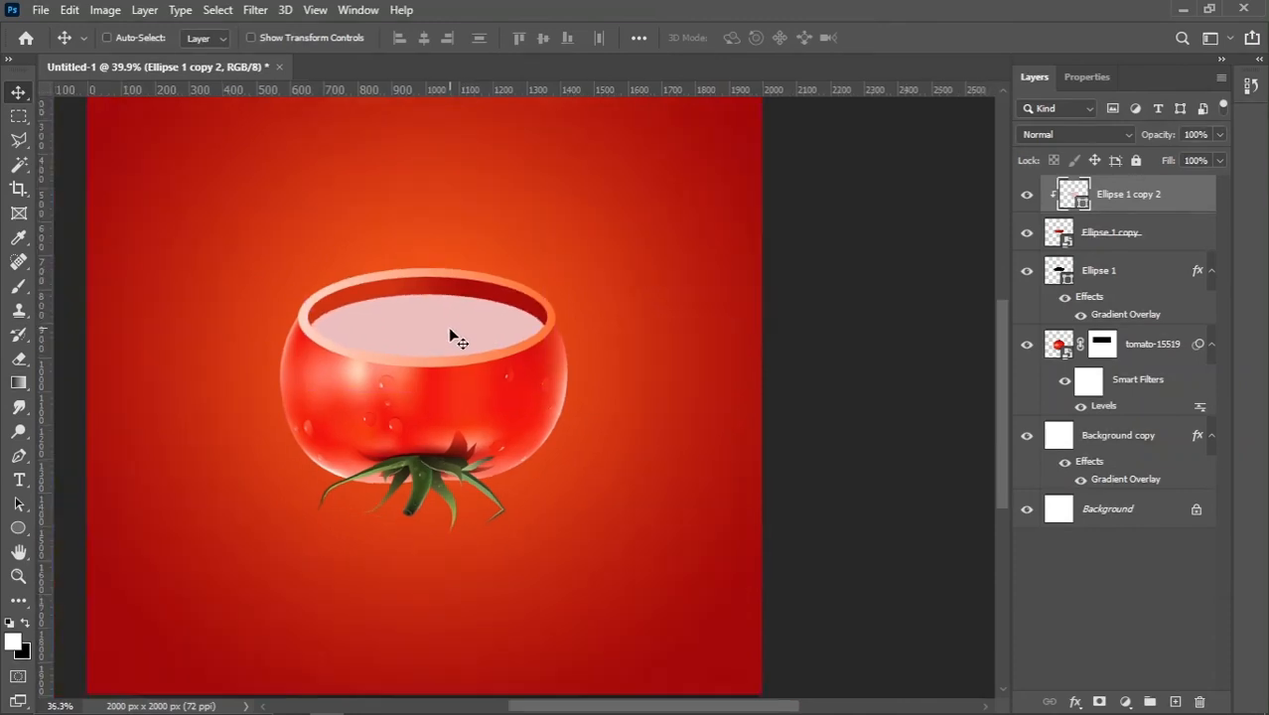
pyautogui.scroll(2, 600, 377)
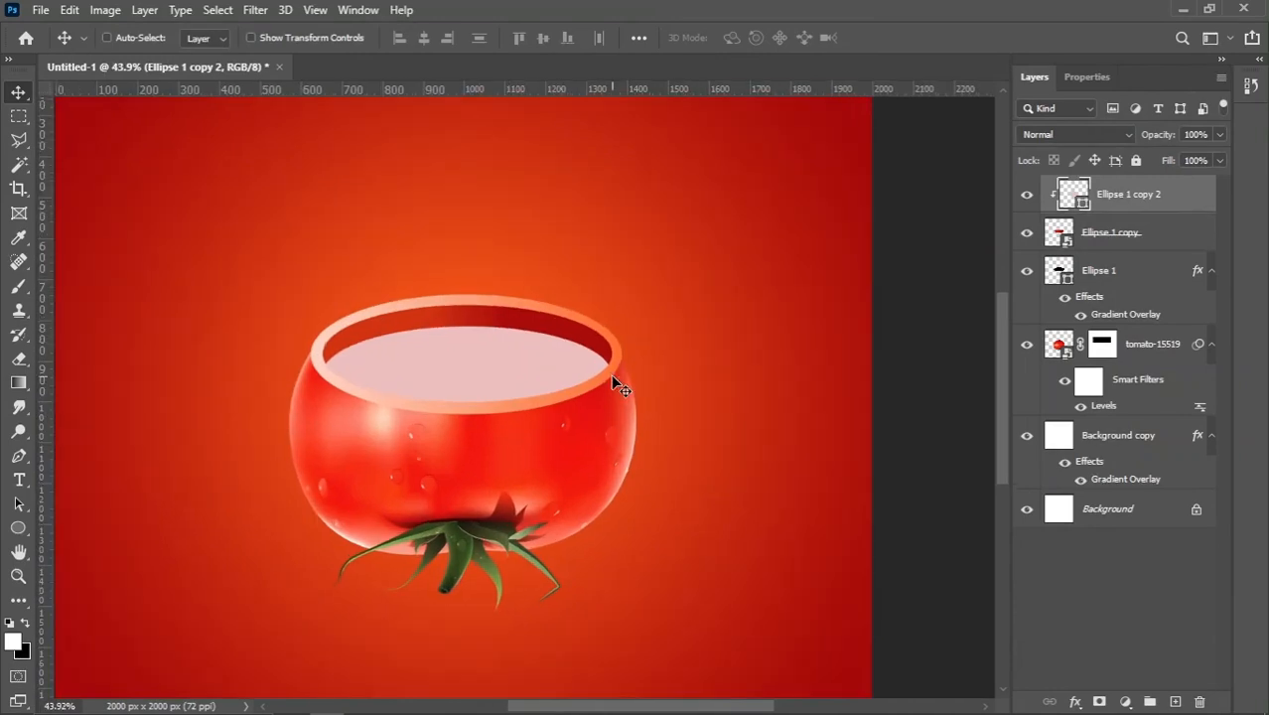
# Nudge the pink ellipse slightly further up, leaving a narrow dark red inner wall behind it.
pyautogui.press('Up')
pyautogui.press('Up')
pyautogui.press('Up')
pyautogui.press('Up')
pyautogui.press('Up')
pyautogui.press('Up')
pyautogui.press('Up')
pyautogui.press('Up')
pyautogui.press('Up')
pyautogui.press('Up')
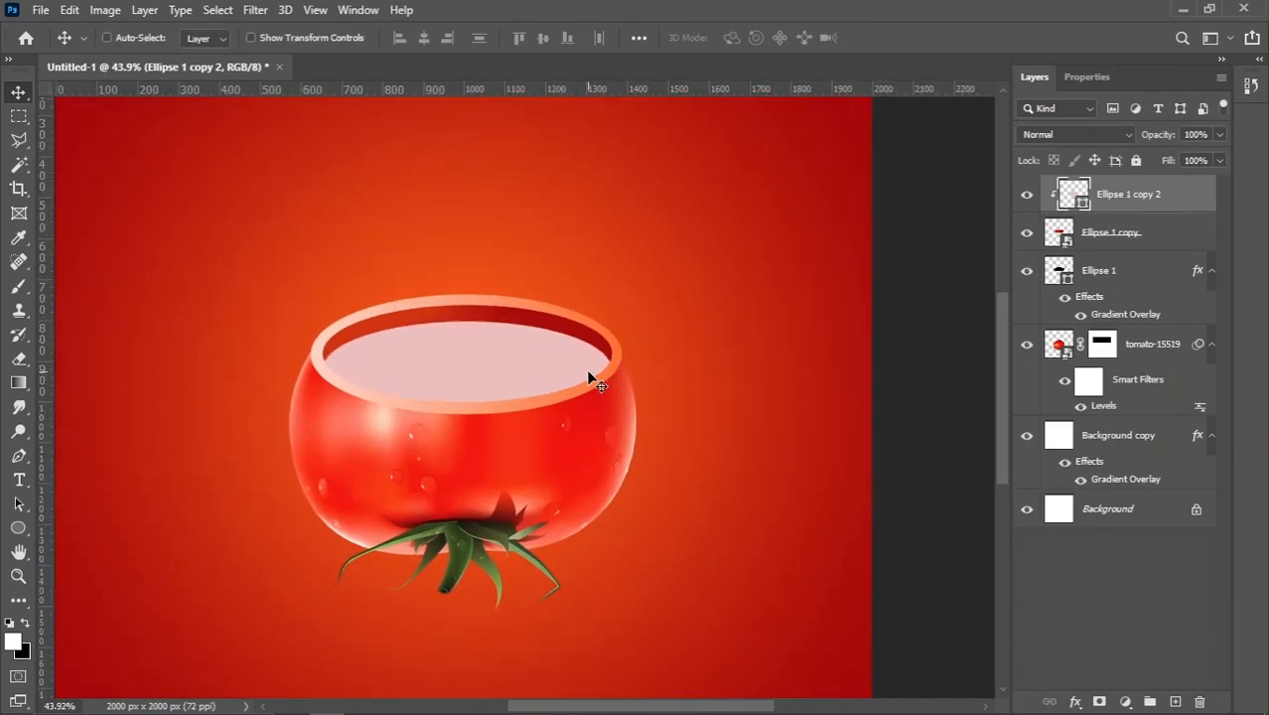
pyautogui.press('Up')
pyautogui.press('Down')
pyautogui.press('Down')
pyautogui.press('Down')
pyautogui.press('Up')
pyautogui.scroll(-3, 399, 428)
pyautogui.scroll(3, 626, 417)
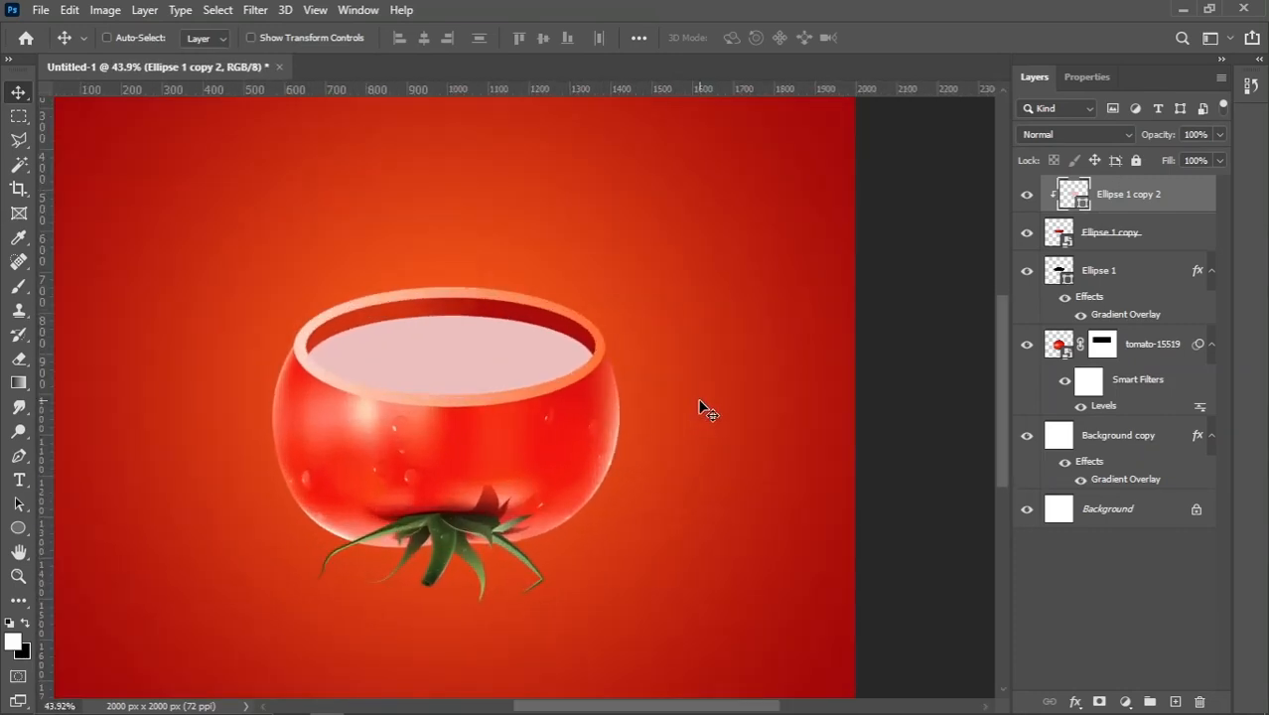
# Open the plate image from New folder (2) as a separate document in Photoshop.
pyautogui.scroll(1, 552, 354)
pyautogui.rightClick(548, 346)
pyautogui.click(541, 349)
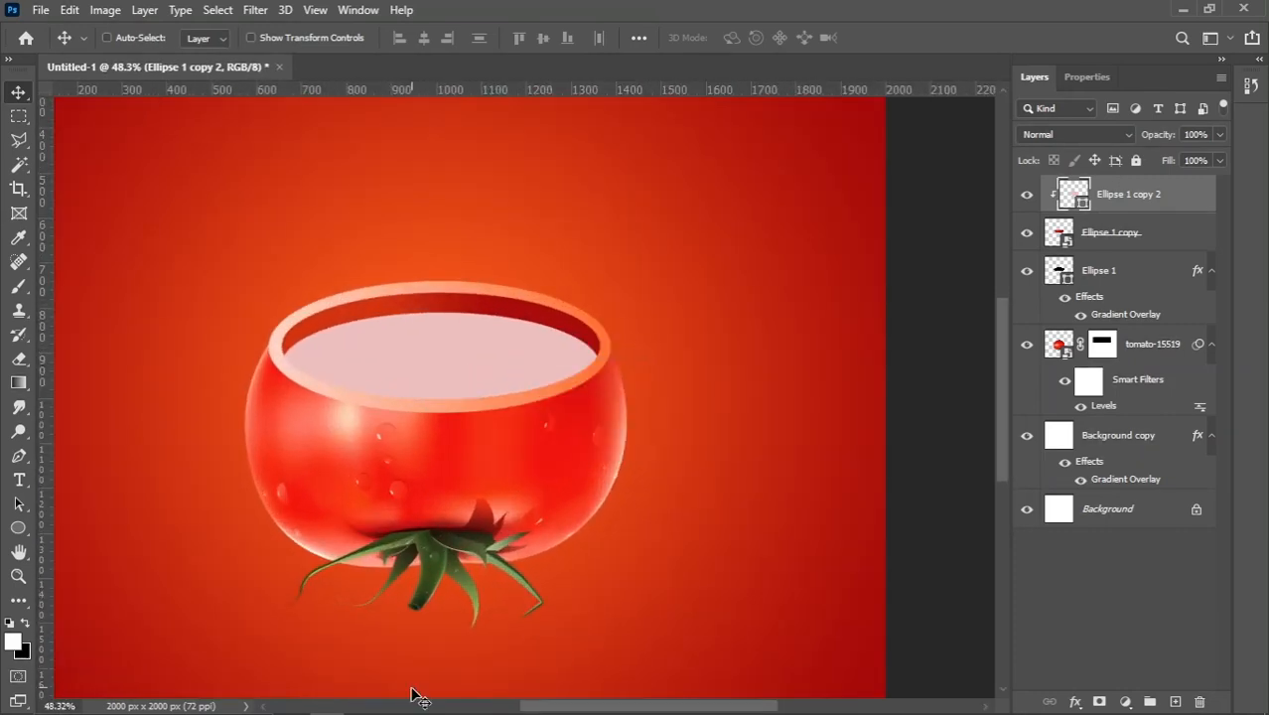
pyautogui.moveTo(292, 701)
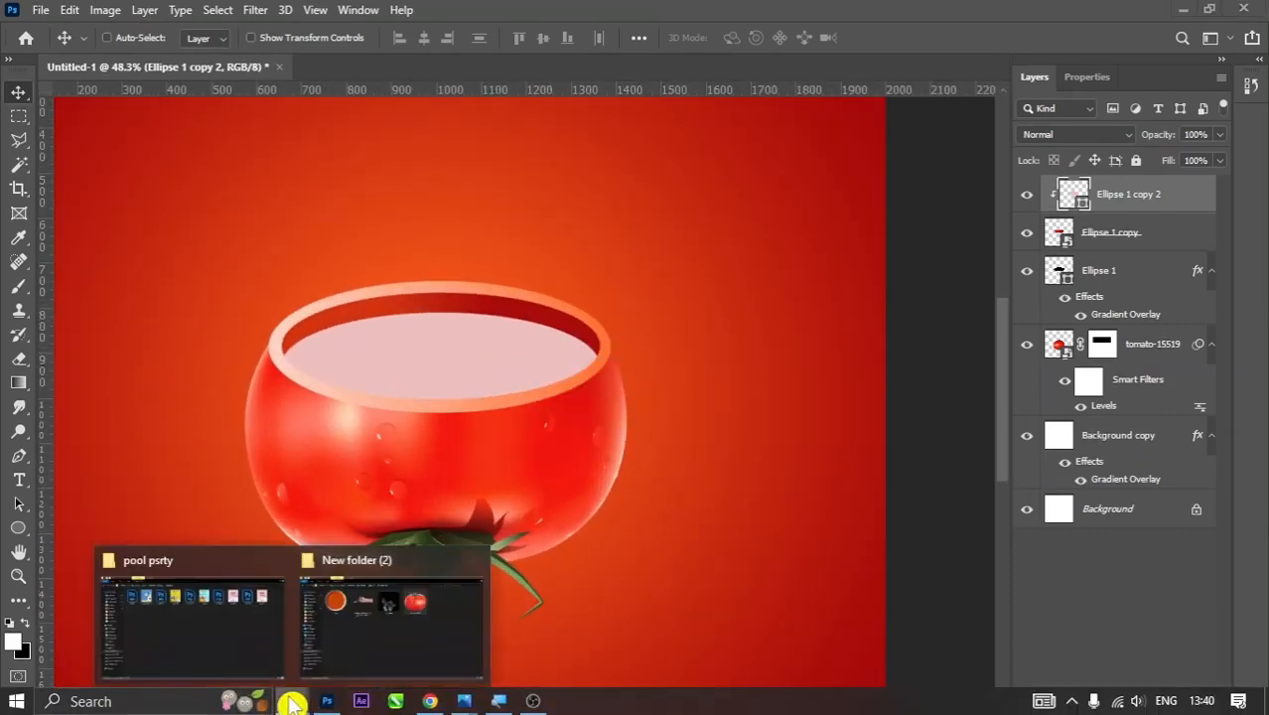
pyautogui.click(369, 612)
pyautogui.click(264, 201)
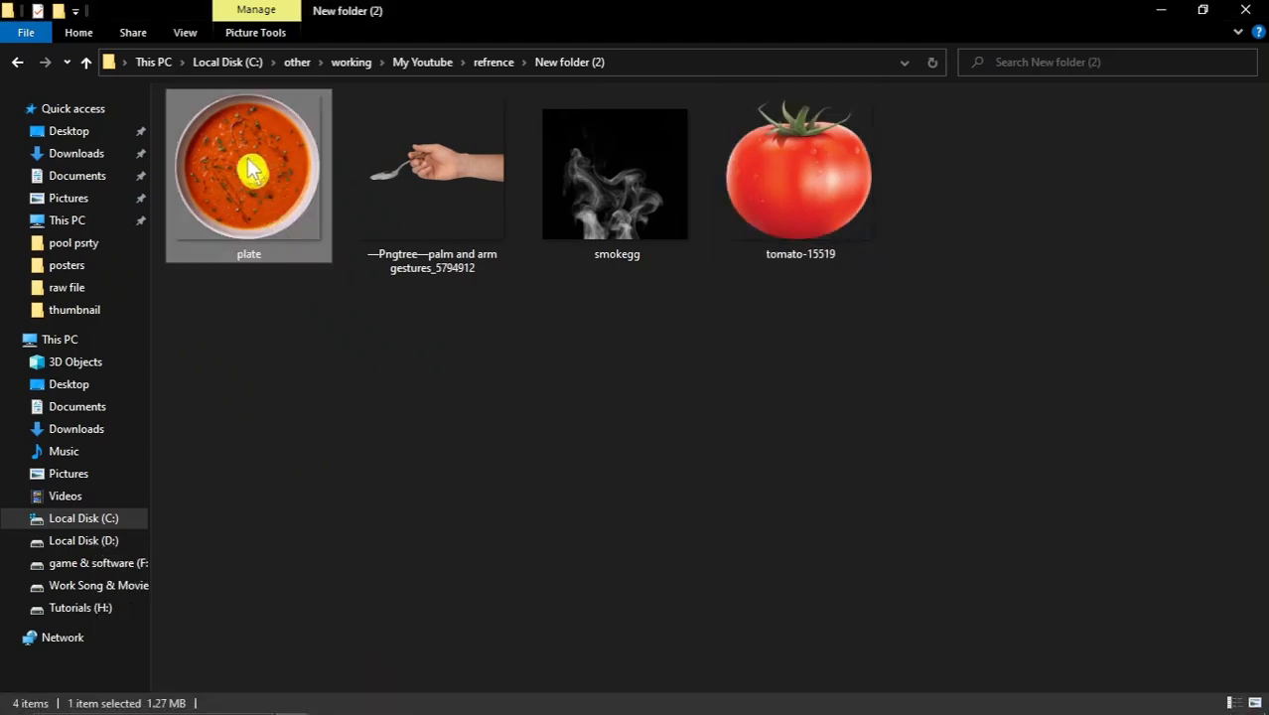
pyautogui.moveTo(250, 170); pyautogui.dragTo(561, 71)
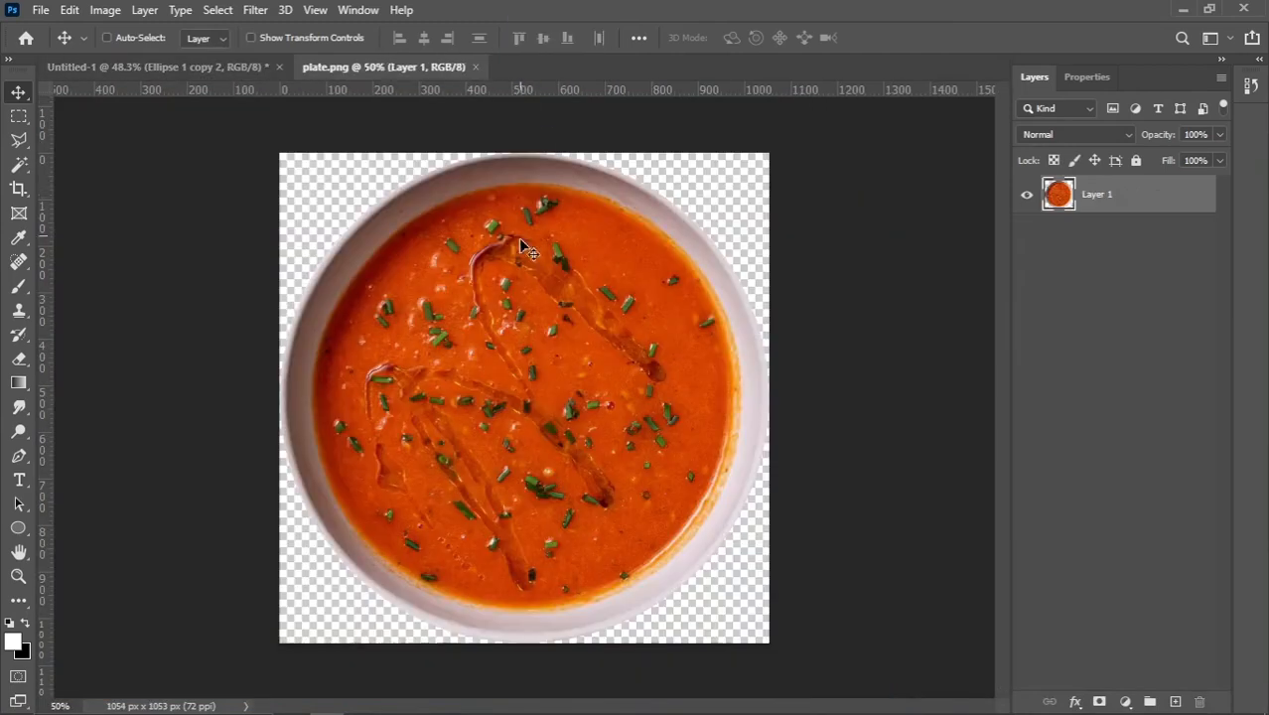
pyautogui.scroll(1, 562, 351)
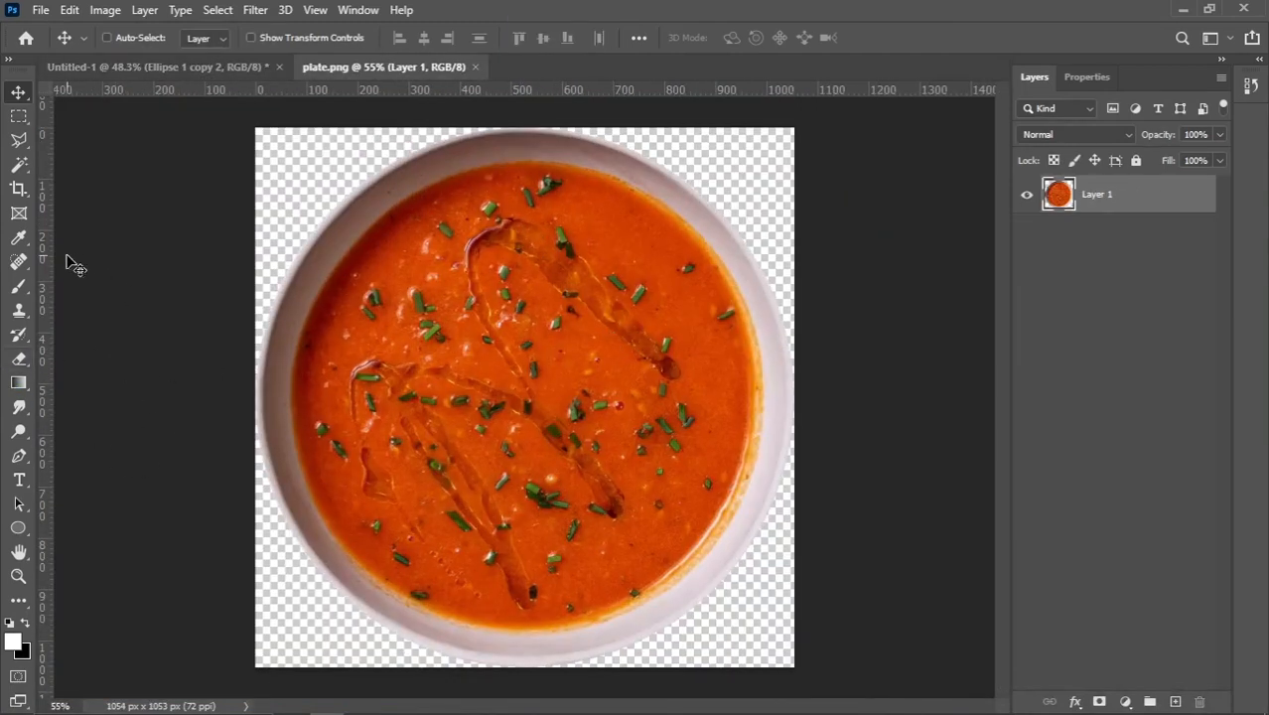
# Outline the soup surface inside the bowl's rim with a freehand Lasso selection and tidy the selection's upper edge.
pyautogui.moveTo(23, 145)
pyautogui.mouseDown()
pyautogui.moveTo(107, 164)
pyautogui.moveTo(116, 151)
pyautogui.mouseUp()
pyautogui.moveTo(546, 185); pyautogui.dragTo(427, 230)
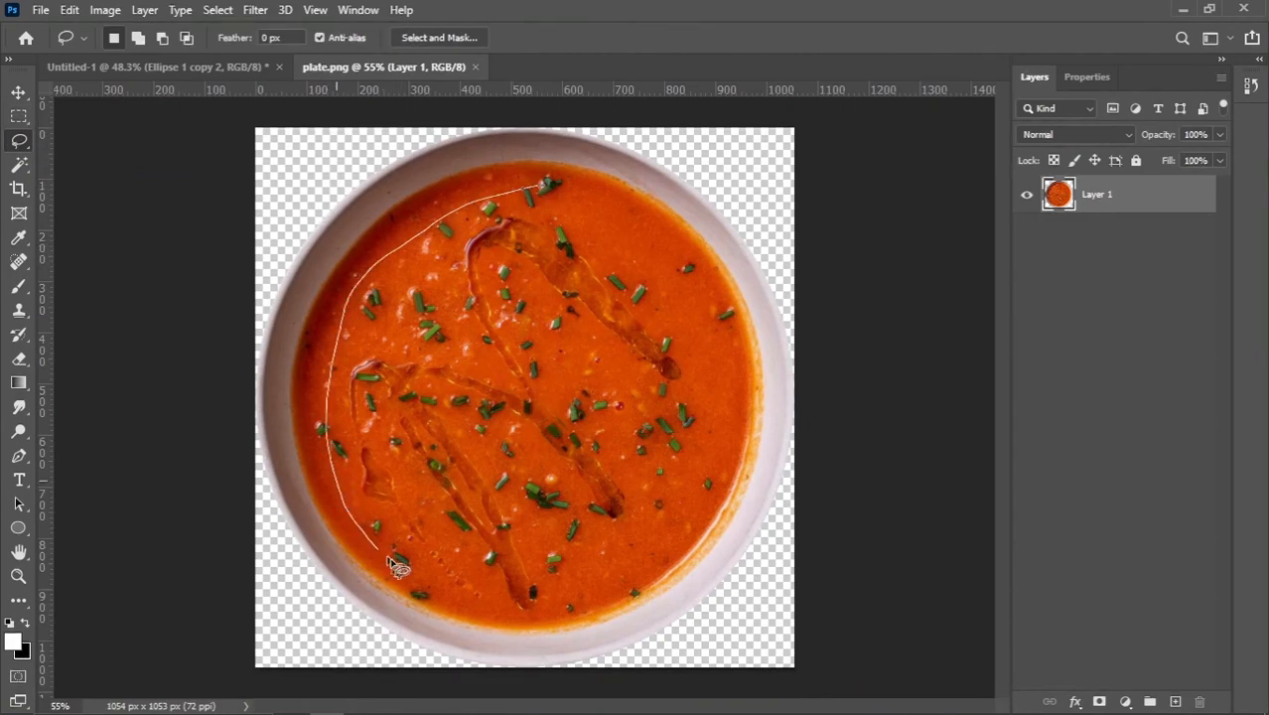
pyautogui.moveTo(395, 566)
pyautogui.mouseDown()
pyautogui.moveTo(488, 592)
pyautogui.moveTo(610, 580)
pyautogui.moveTo(711, 491)
pyautogui.moveTo(713, 297)
pyautogui.moveTo(596, 182)
pyautogui.moveTo(536, 188)
pyautogui.mouseUp()
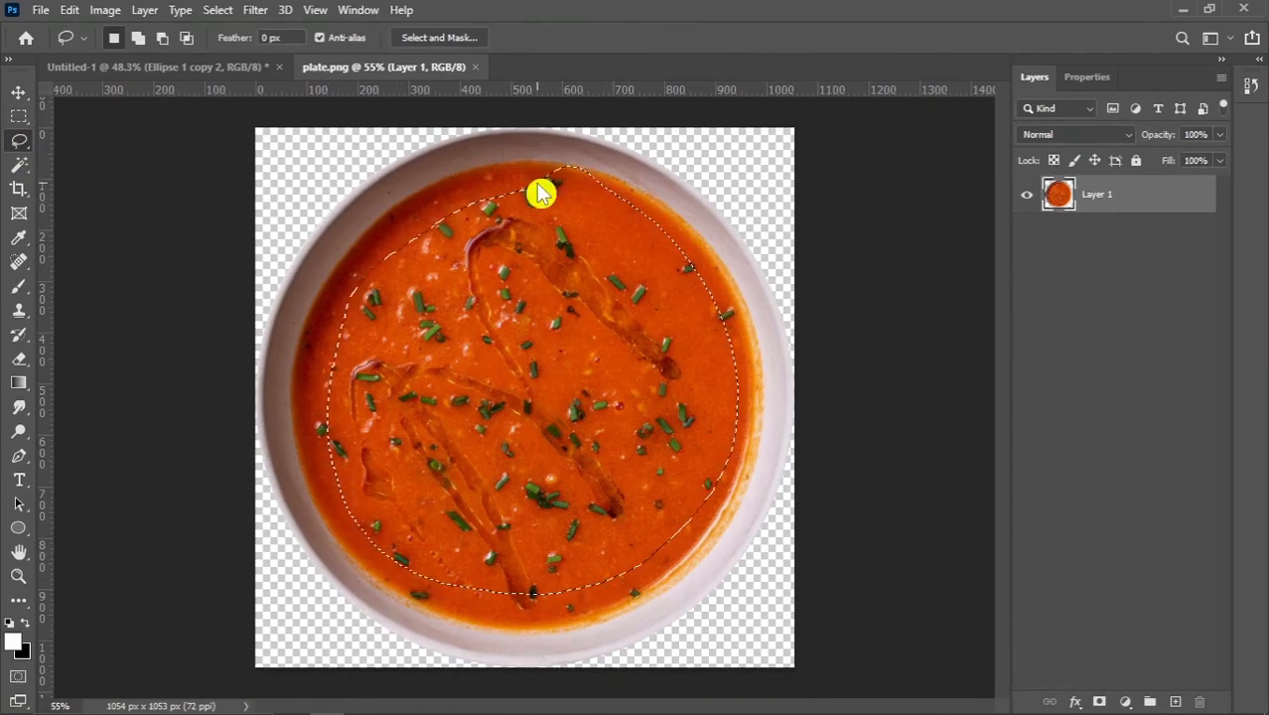
pyautogui.moveTo(567, 145); pyautogui.dragTo(561, 148)
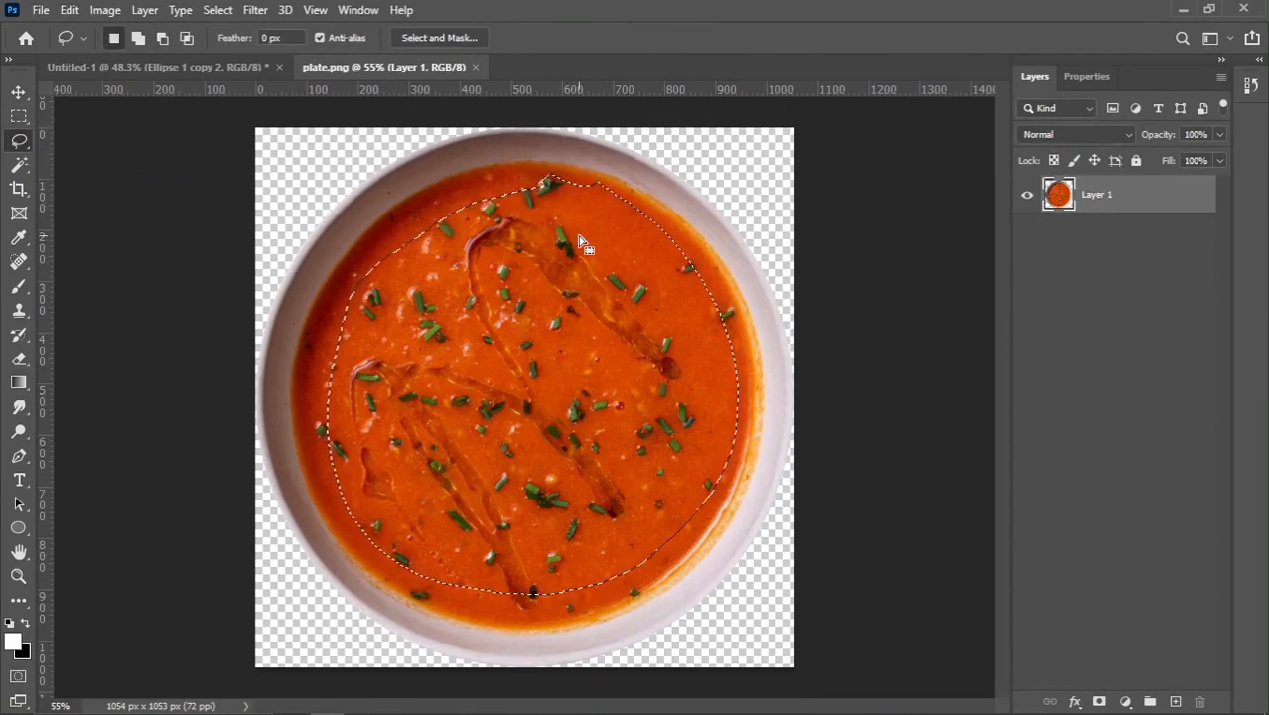
# Copy the selected soup to a new layer and hide the original bowl layer, Layer 1.
pyautogui.hotkey('ctrl', 'j')
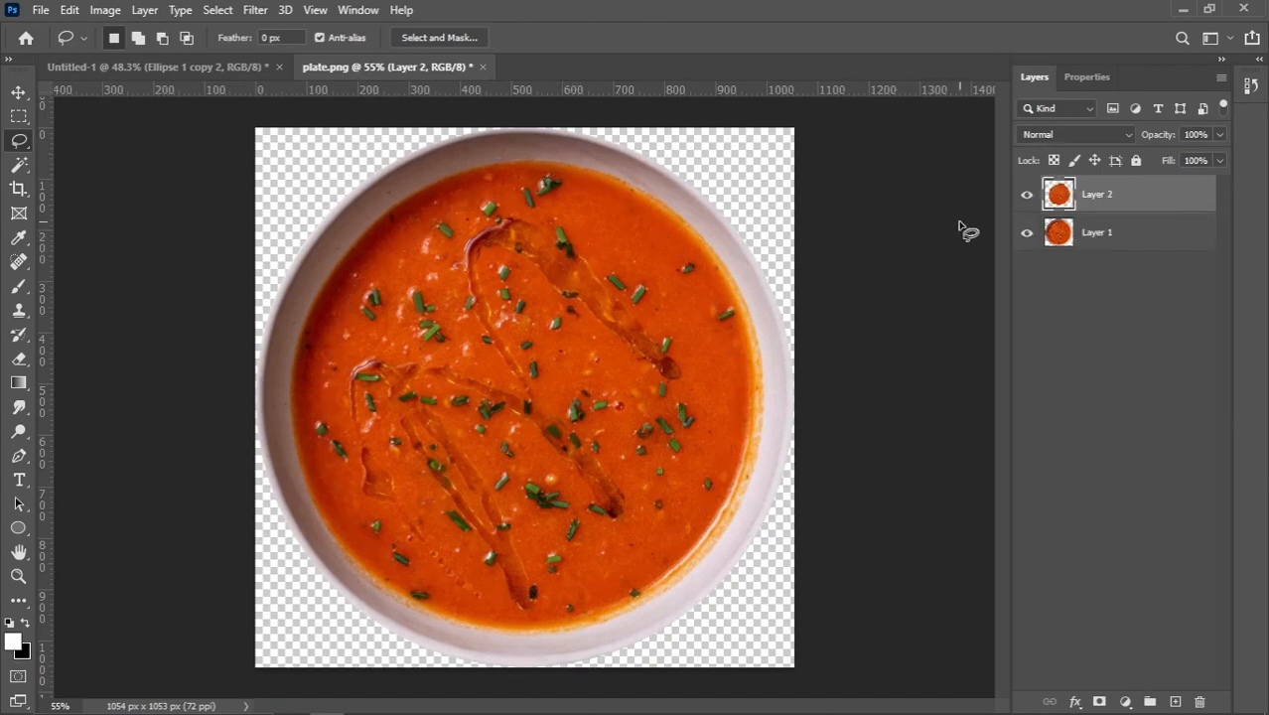
pyautogui.click(1021, 236)
pyautogui.press('v')
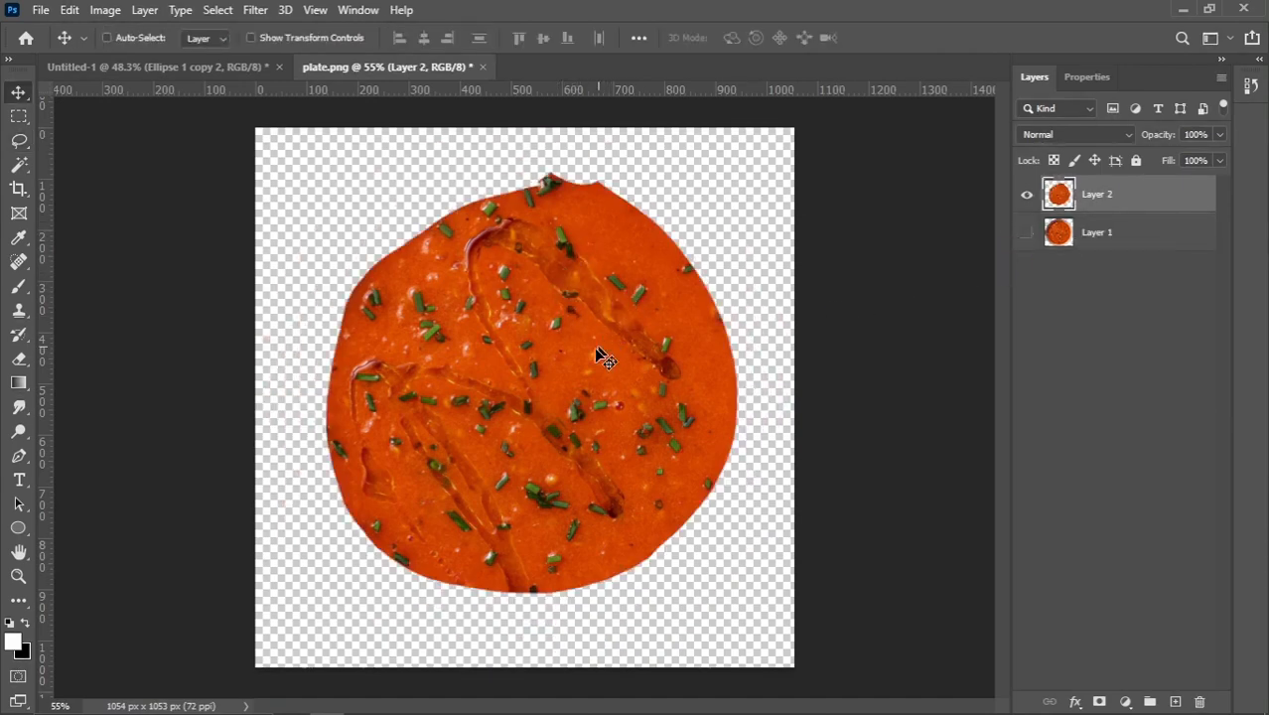
# Bring the soup cutout into Untitled-1, clip it above Ellipse 1 copy 2 and position it over the tomato's opening.
pyautogui.moveTo(645, 303); pyautogui.dragTo(516, 343)
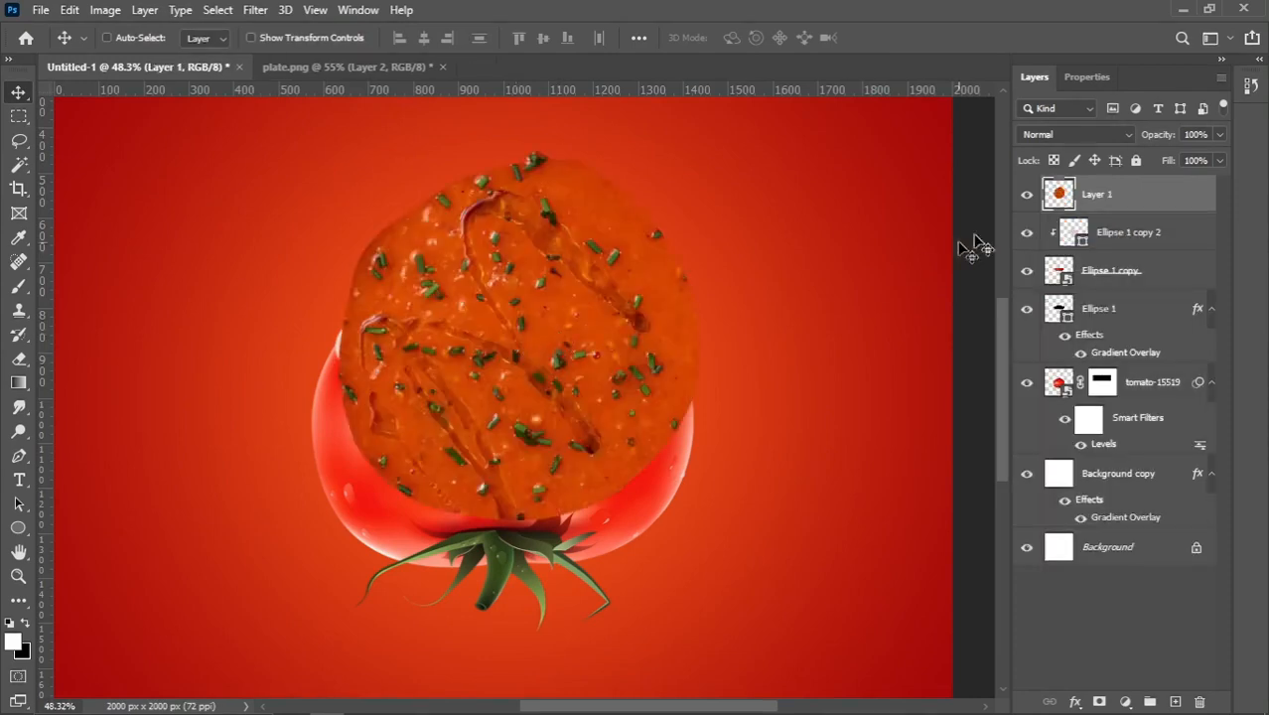
pyautogui.moveTo(549, 342); pyautogui.dragTo(497, 355)
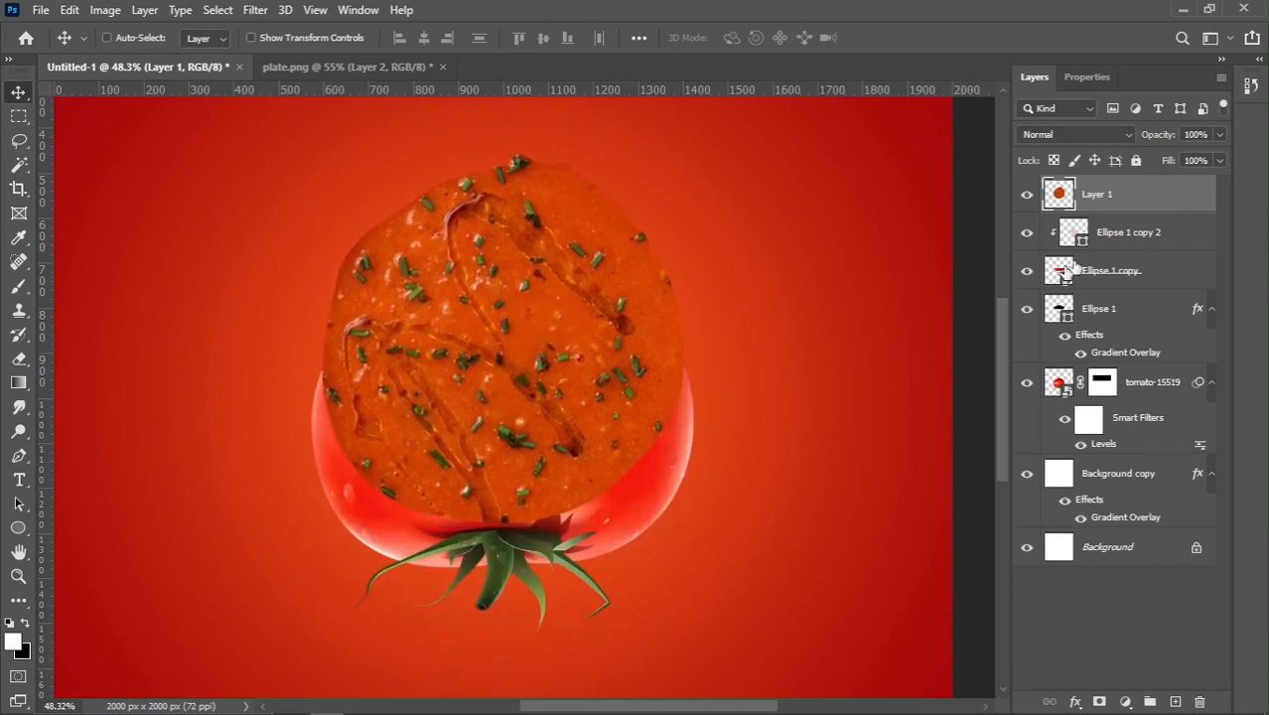
pyautogui.moveTo(1076, 220); pyautogui.dragTo(1120, 205)
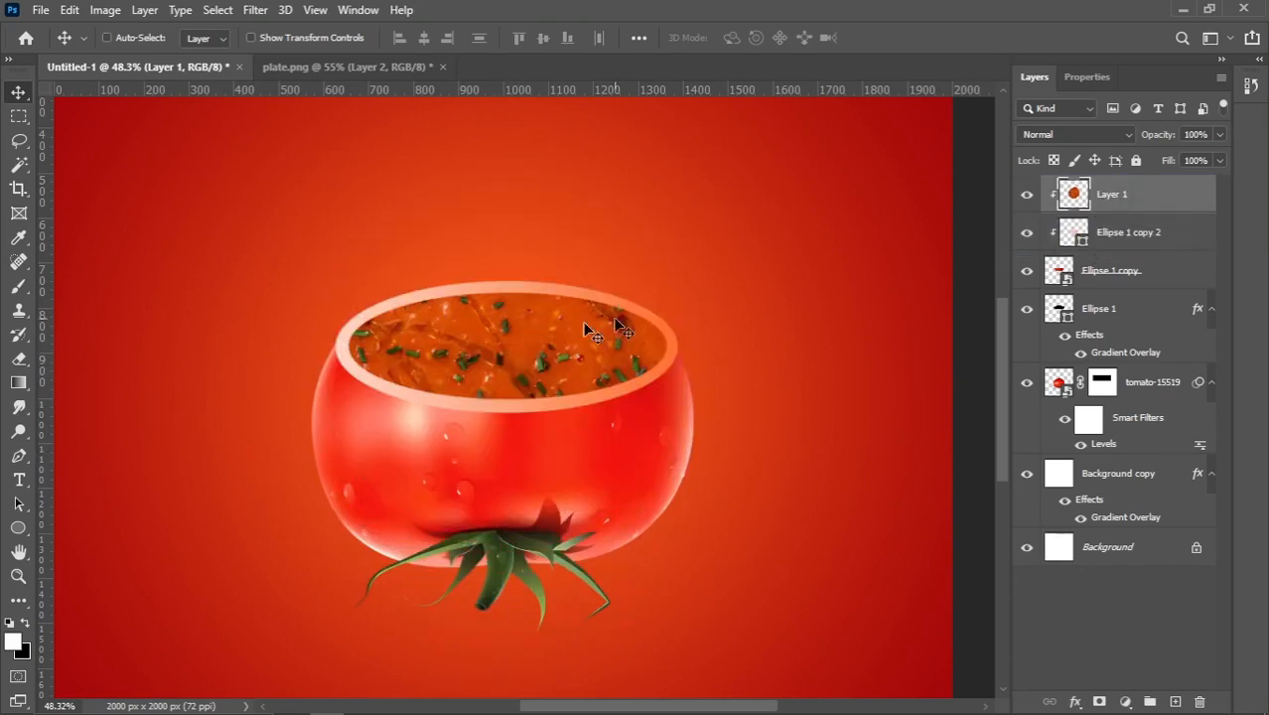
pyautogui.moveTo(512, 356); pyautogui.dragTo(520, 387)
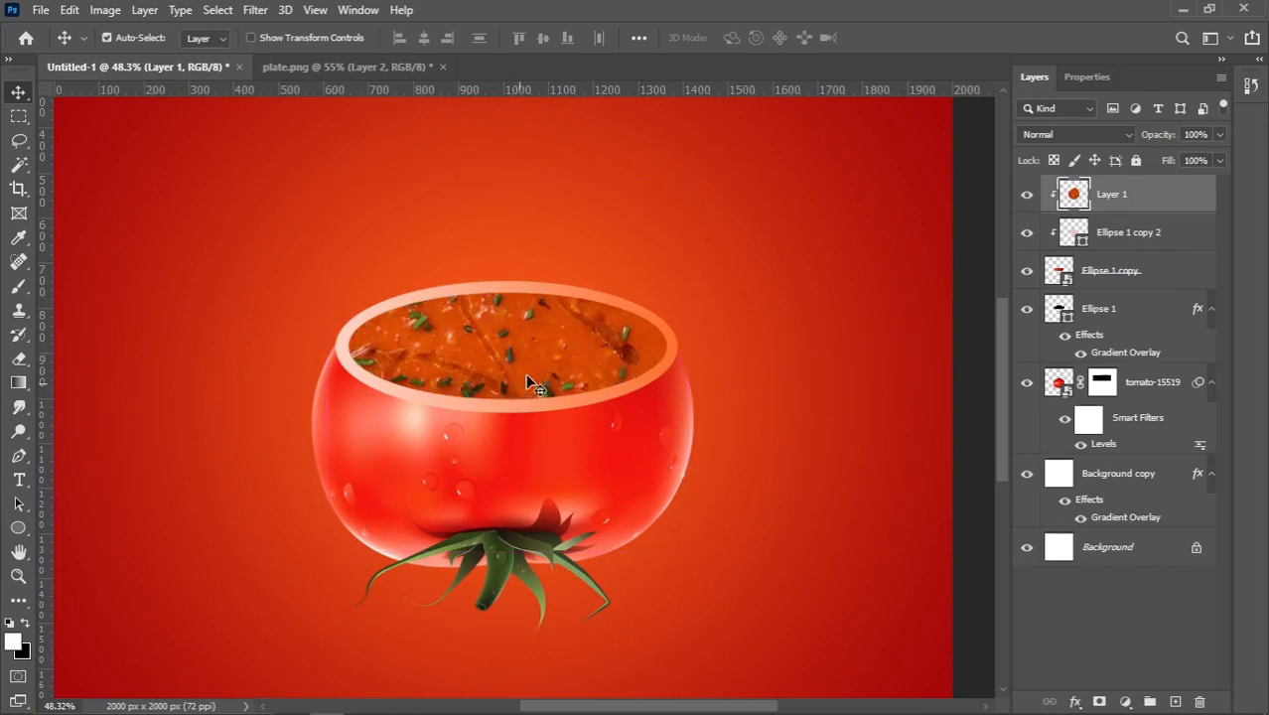
# Apply a Perspective transform to the soup layer, spreading its lower edge wide and narrowing its upper edge.
pyautogui.hotkey('ctrl', 't')
pyautogui.rightClick(509, 360)
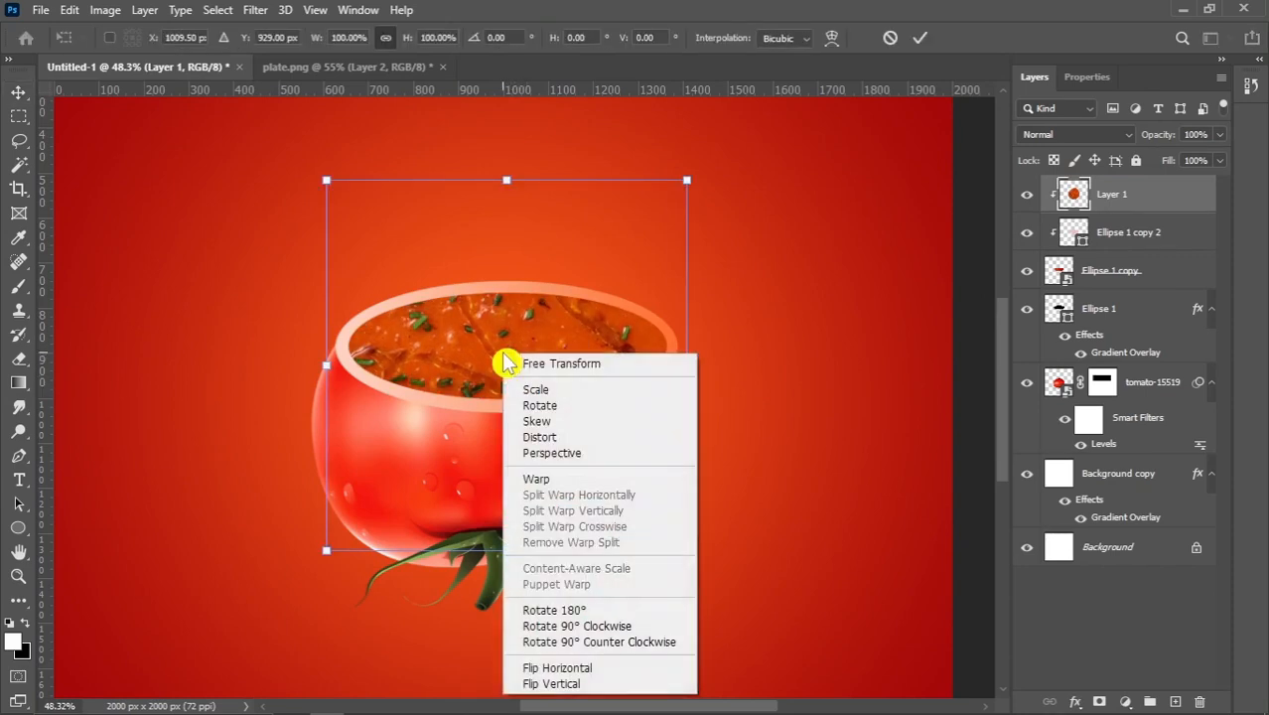
pyautogui.click(552, 452)
pyautogui.scroll(-2, 564, 460)
pyautogui.moveTo(641, 509); pyautogui.dragTo(883, 437)
pyautogui.moveTo(631, 246); pyautogui.dragTo(601, 247)
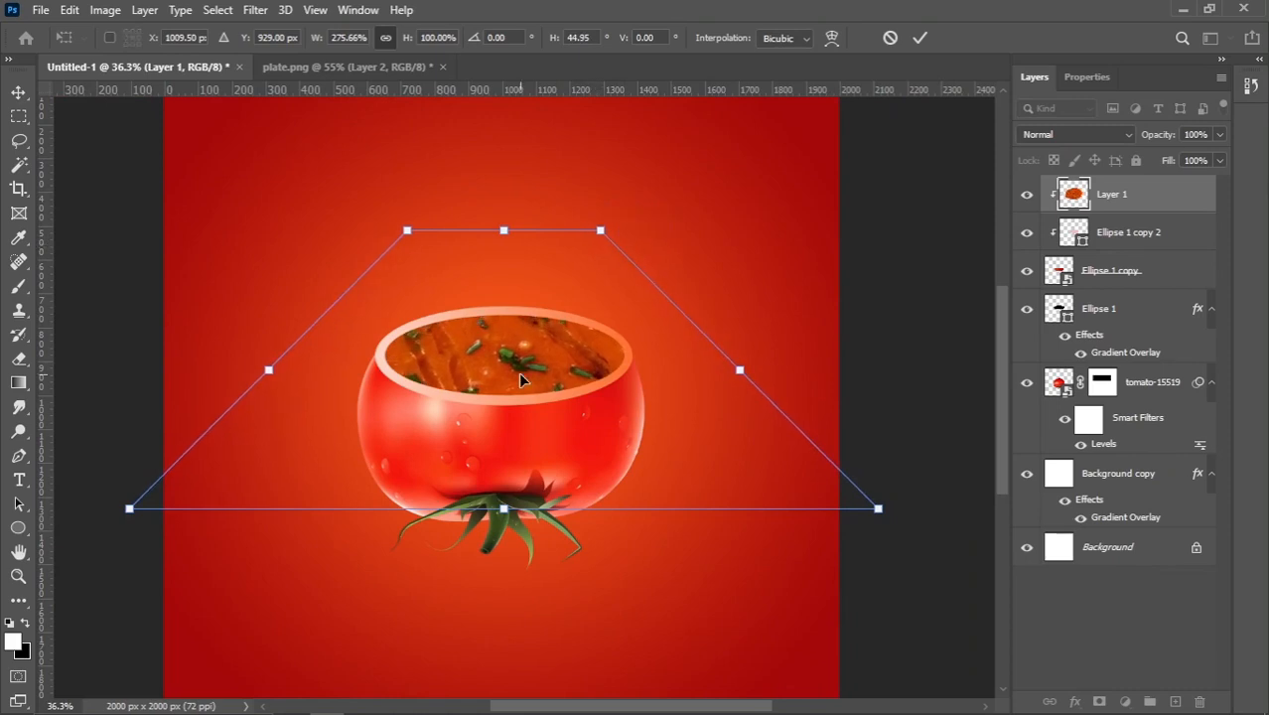
# Warp the soup layer to reshape its surface within the tomato's opening and apply the transform.
pyautogui.rightClick(521, 374)
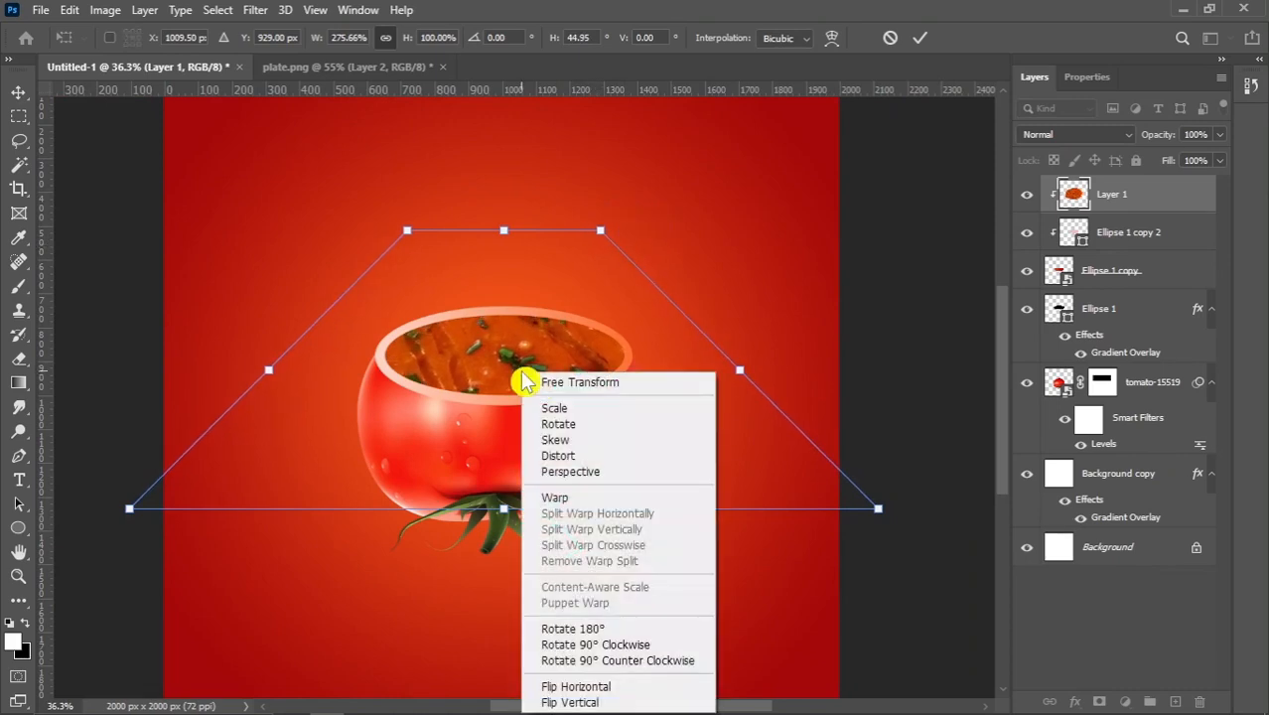
pyautogui.click(555, 499)
pyautogui.moveTo(421, 282); pyautogui.dragTo(588, 290)
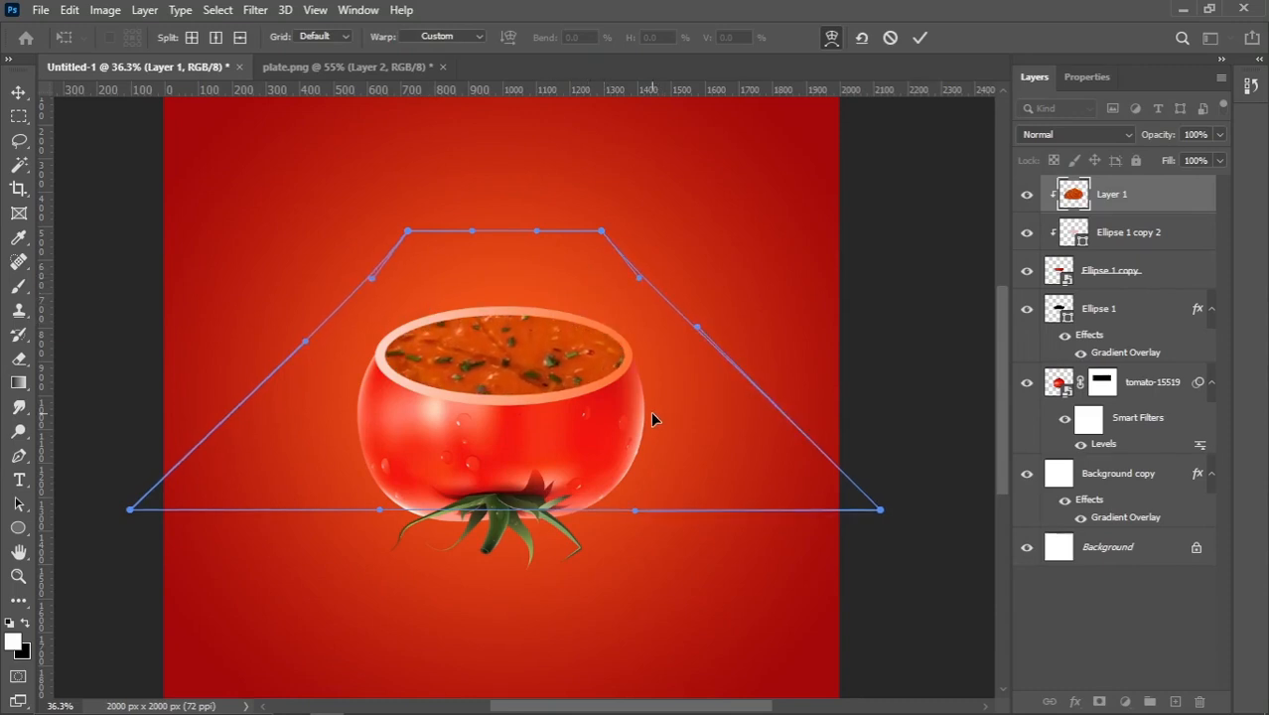
pyautogui.press('Return')
# Scale the soup layer down to about 57%, fit it over the tomato's opening and trim its height slightly.
pyautogui.hotkey('ctrl', 't')
pyautogui.moveTo(737, 370); pyautogui.dragTo(629, 391)
pyautogui.scroll(2, 528, 399)
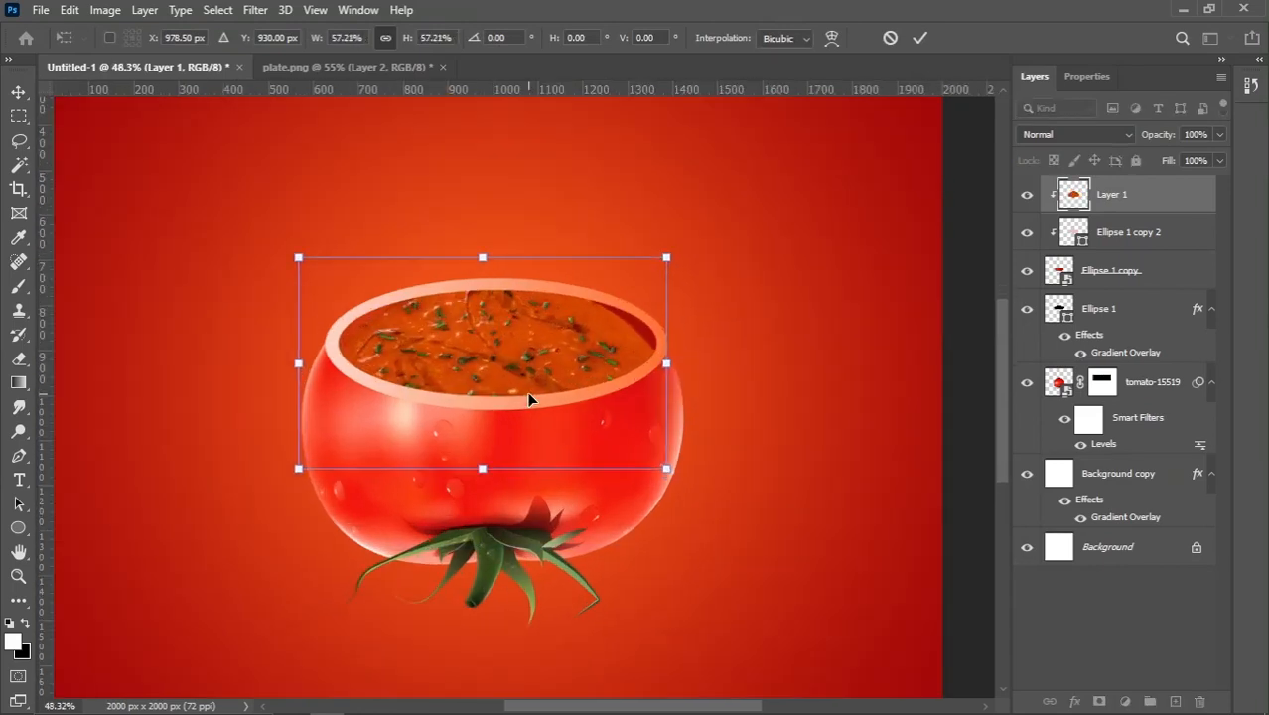
pyautogui.moveTo(528, 399); pyautogui.dragTo(539, 375)
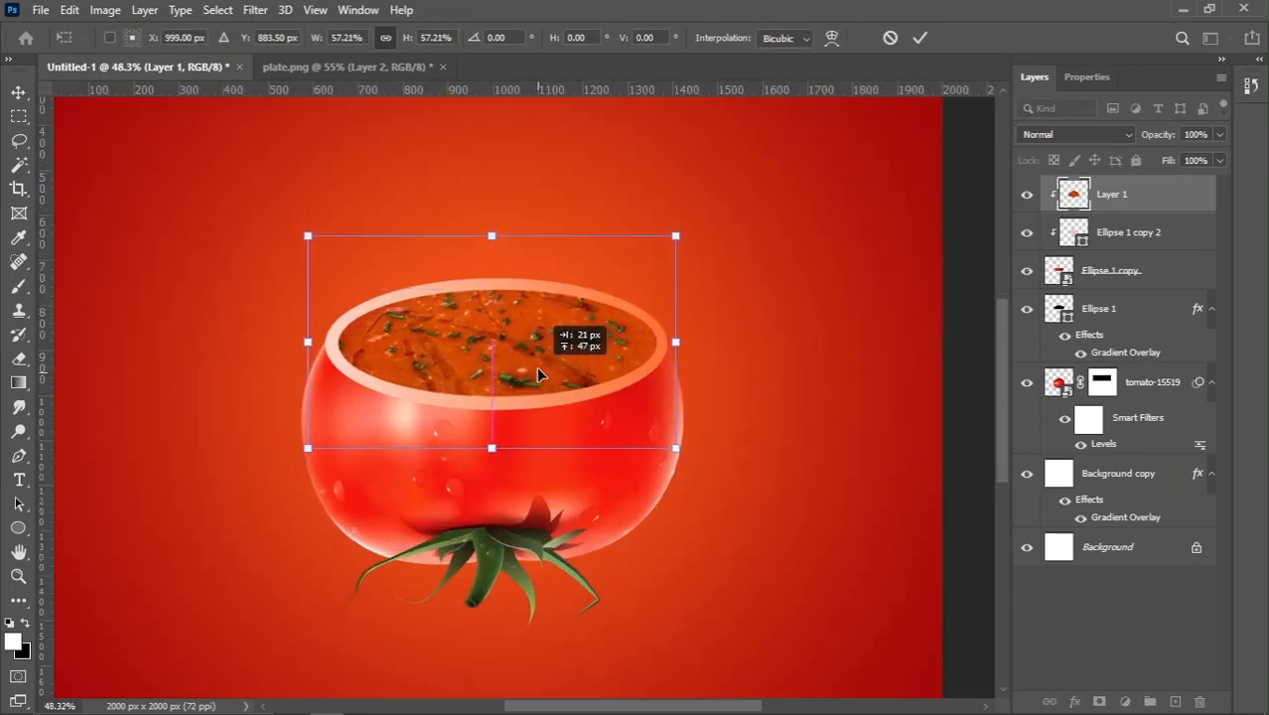
pyautogui.moveTo(490, 236); pyautogui.dragTo(490, 239)
pyautogui.press('Return')
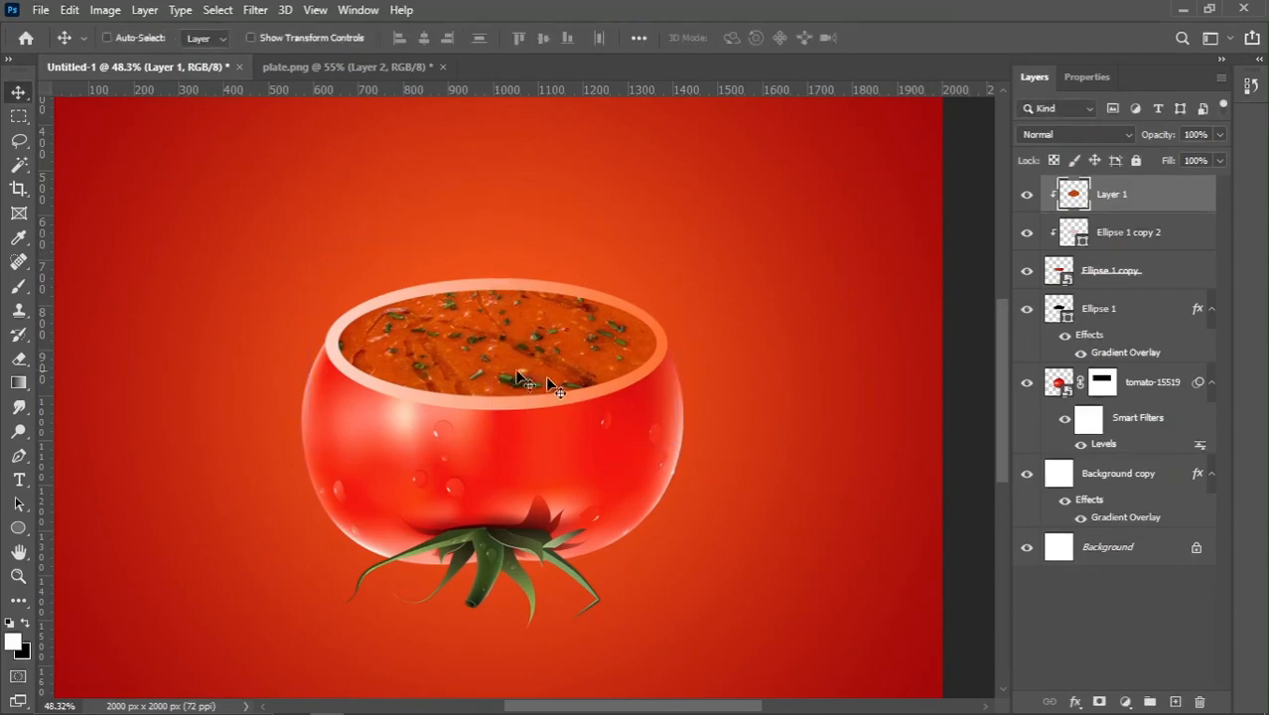
# Mask the soup layer with the outline of Ellipse 1 copy 2 so the dark inner wall shows behind it.
pyautogui.keyDown('ctrl'); pyautogui.click(1071, 236); pyautogui.keyUp('ctrl')
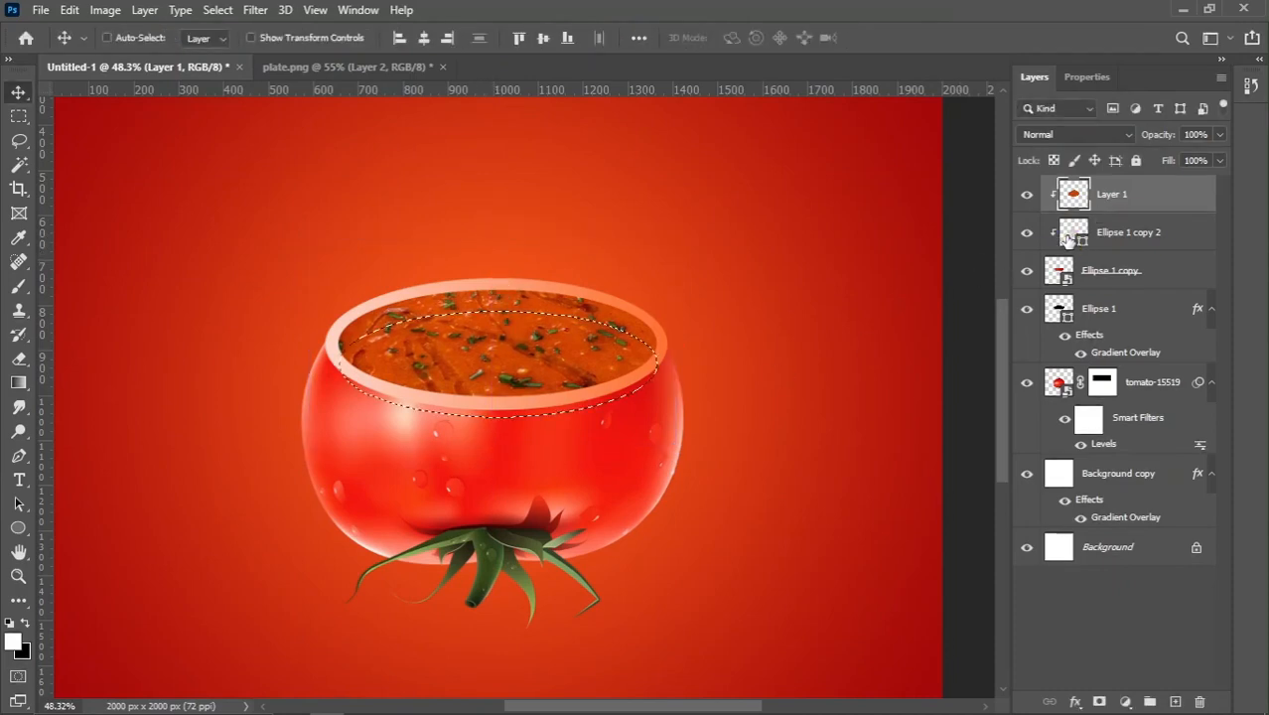
pyautogui.click(1099, 701)
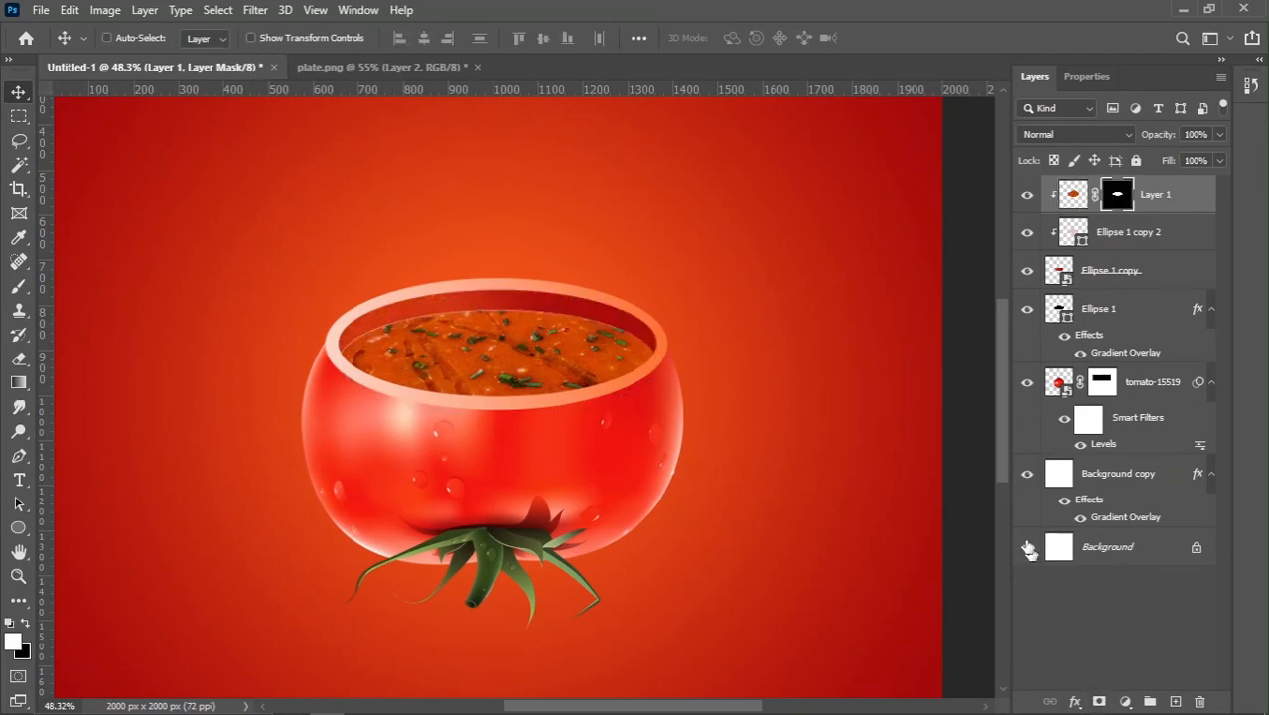
pyautogui.scroll(1, 558, 364)
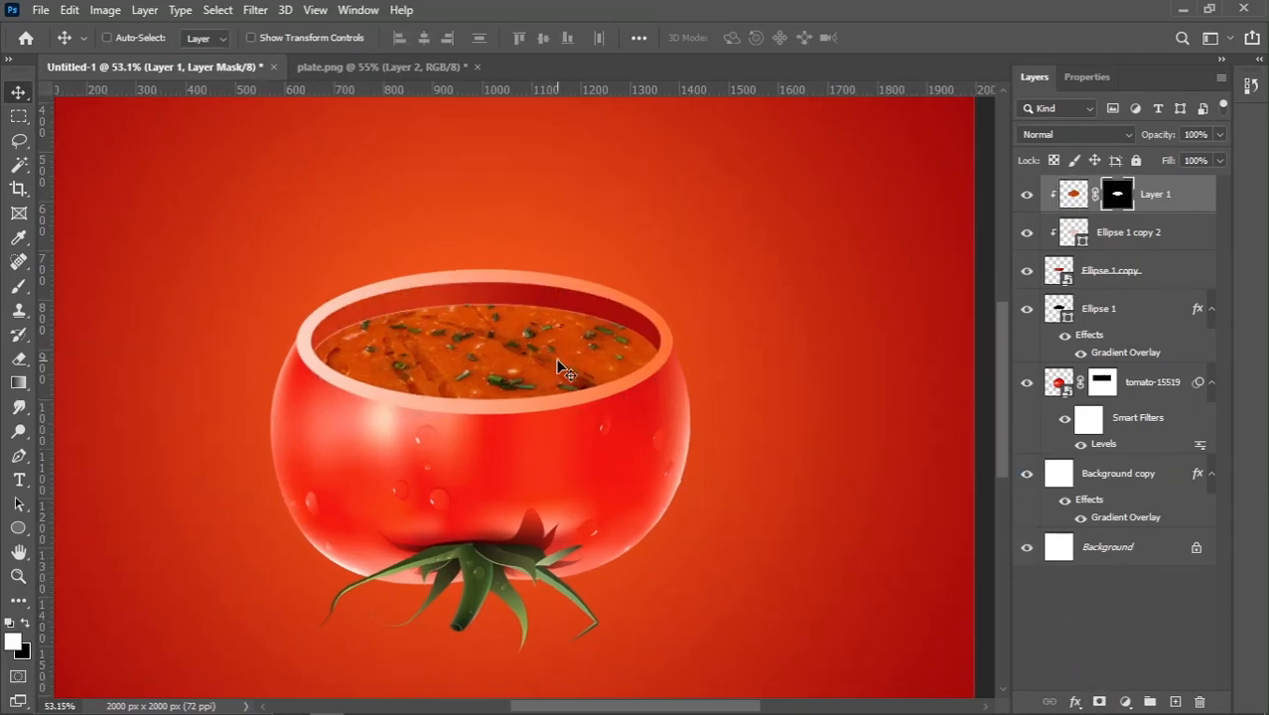
pyautogui.scroll(1, 491, 355)
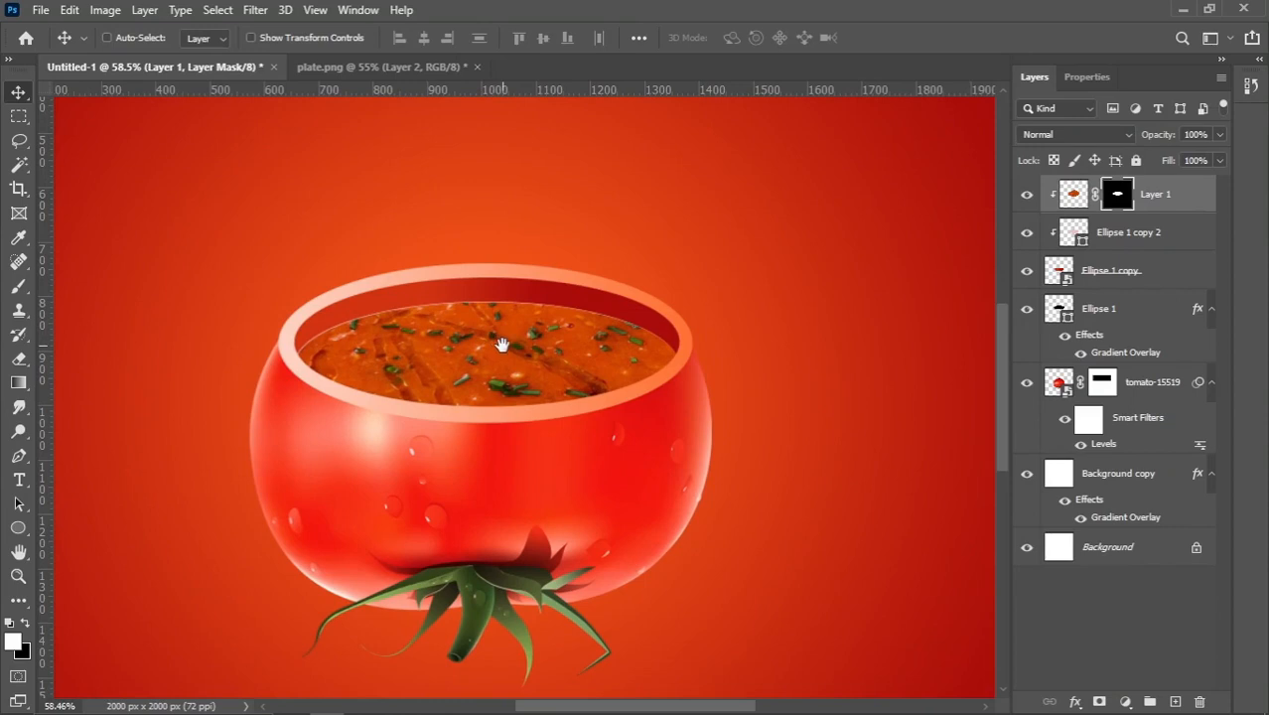
# Brighten the soup on Layer 1 with a Levels adjustment, lowering the white input level to about 218.
pyautogui.scroll(-3, 427, 390)
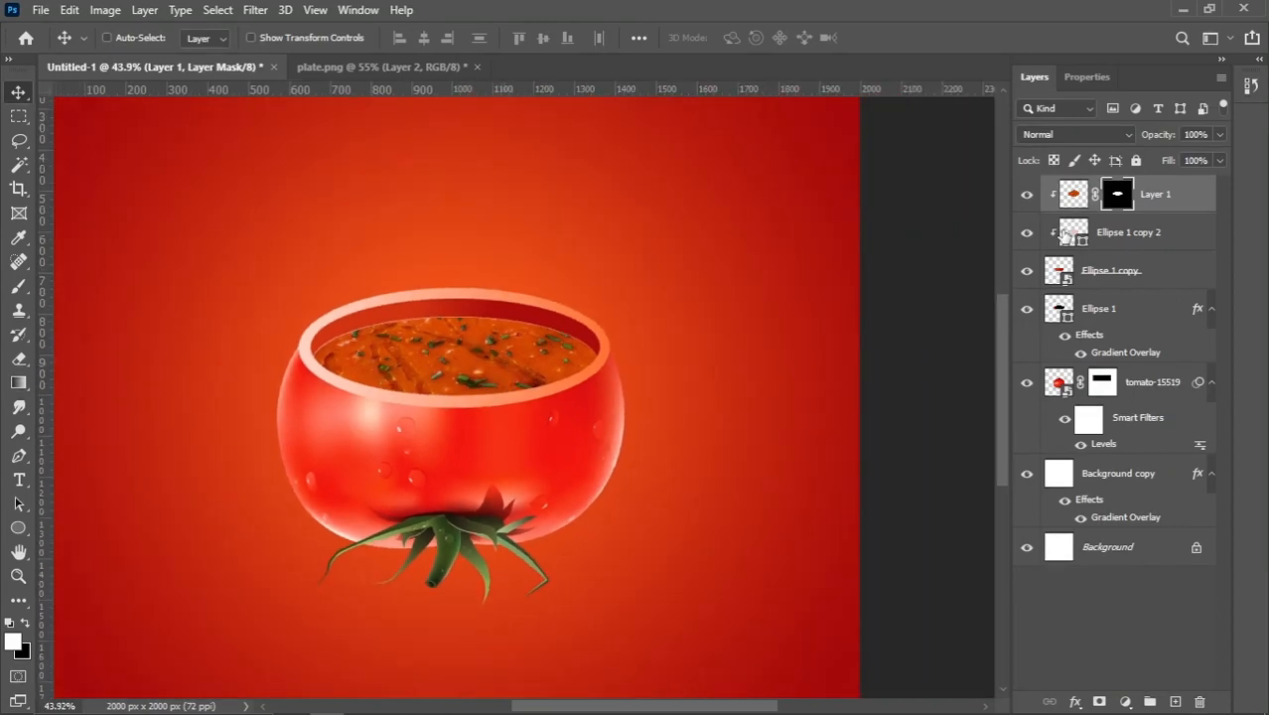
pyautogui.click(105, 10)
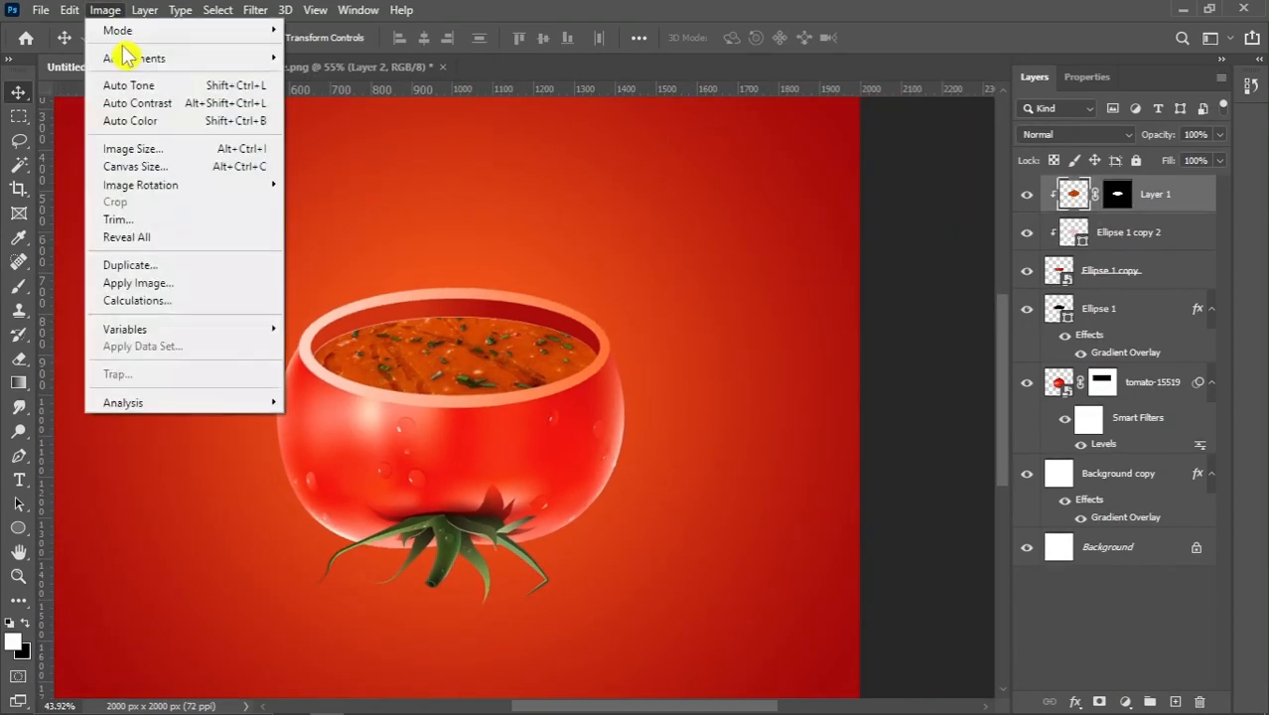
pyautogui.moveTo(134, 58)
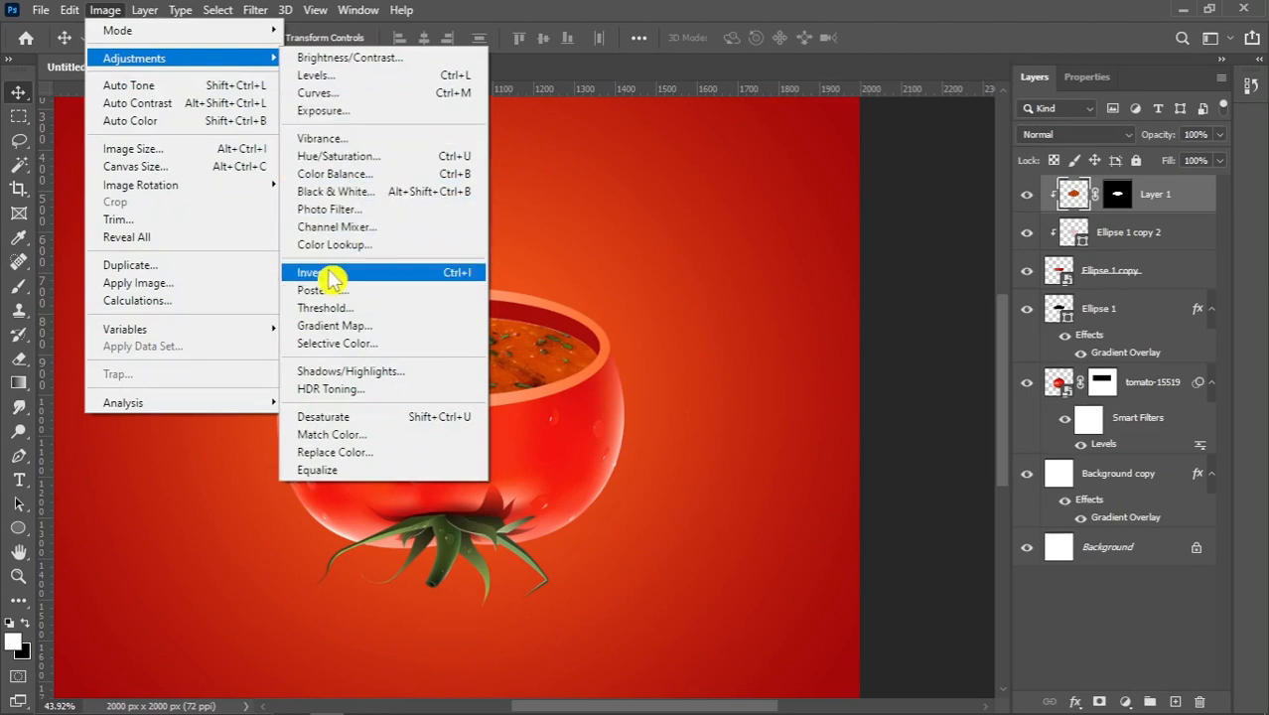
pyautogui.click(314, 75)
pyautogui.moveTo(1090, 399); pyautogui.dragTo(1052, 417)
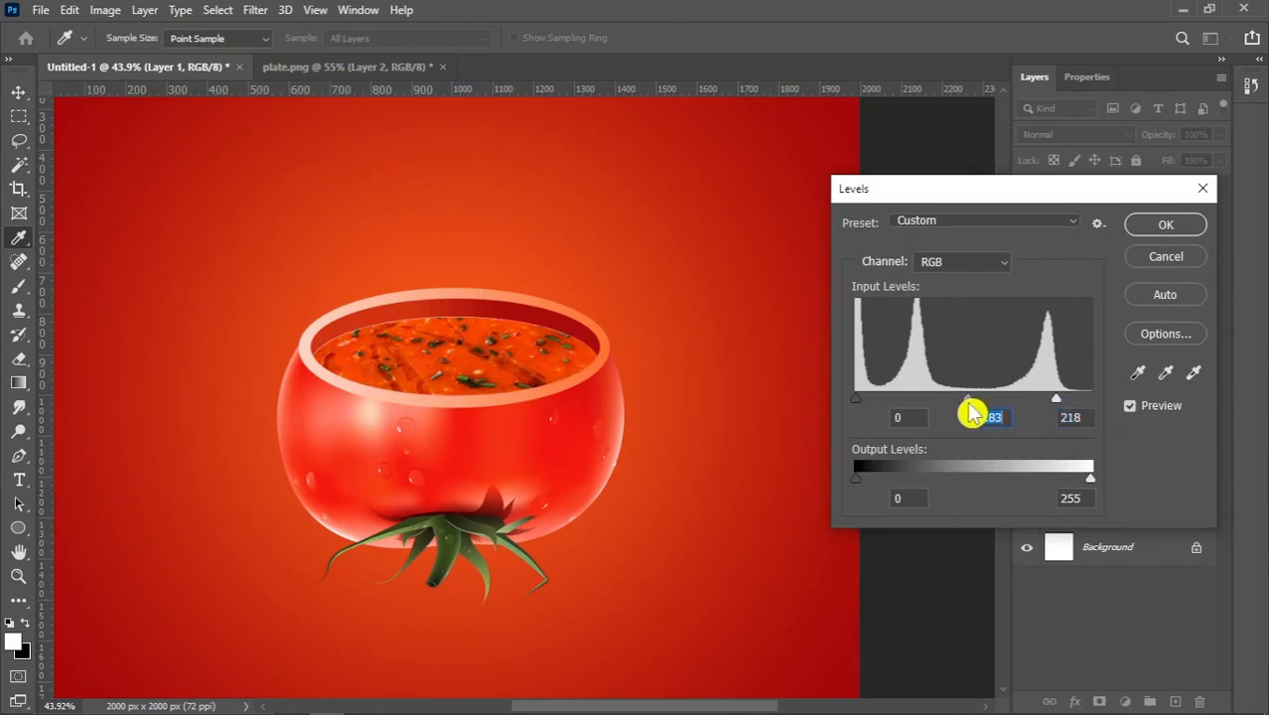
pyautogui.click(1054, 415)
pyautogui.click(1137, 226)
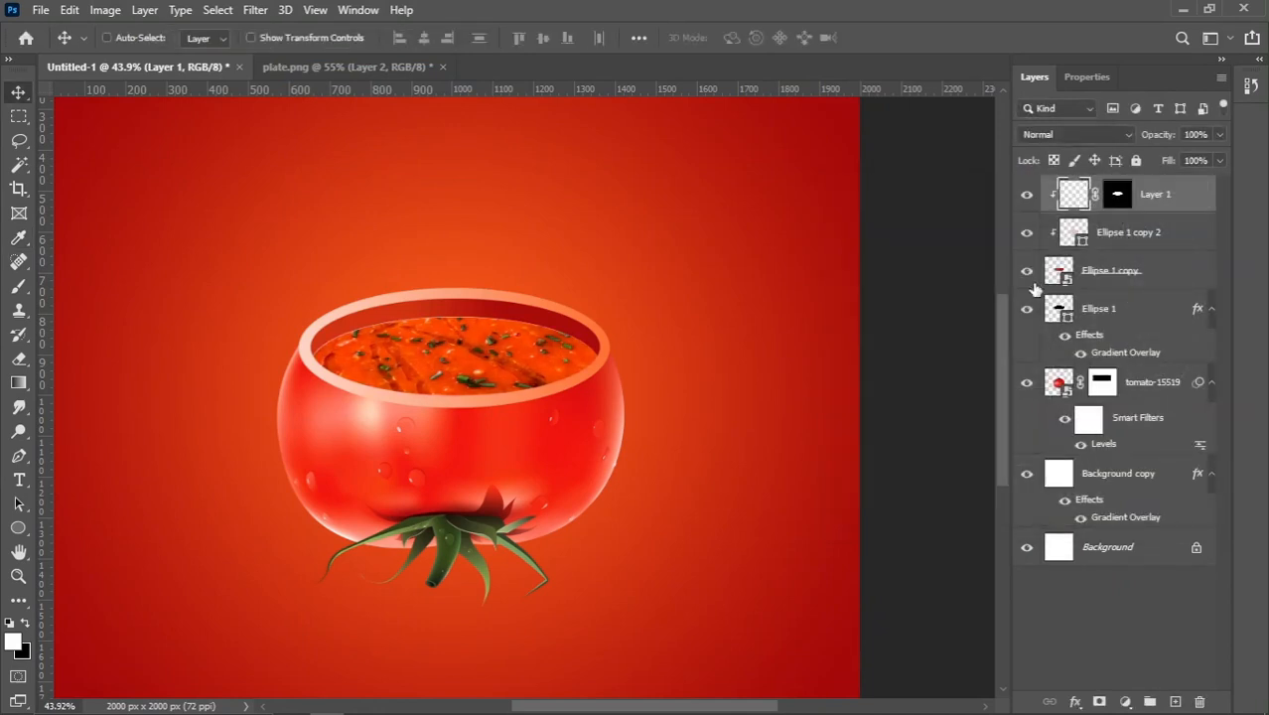
# Lighten the soup's midtones with the Dodge tool, using a 150 px brush at 55% exposure.
pyautogui.click(19, 433)
pyautogui.rightClick(20, 432)
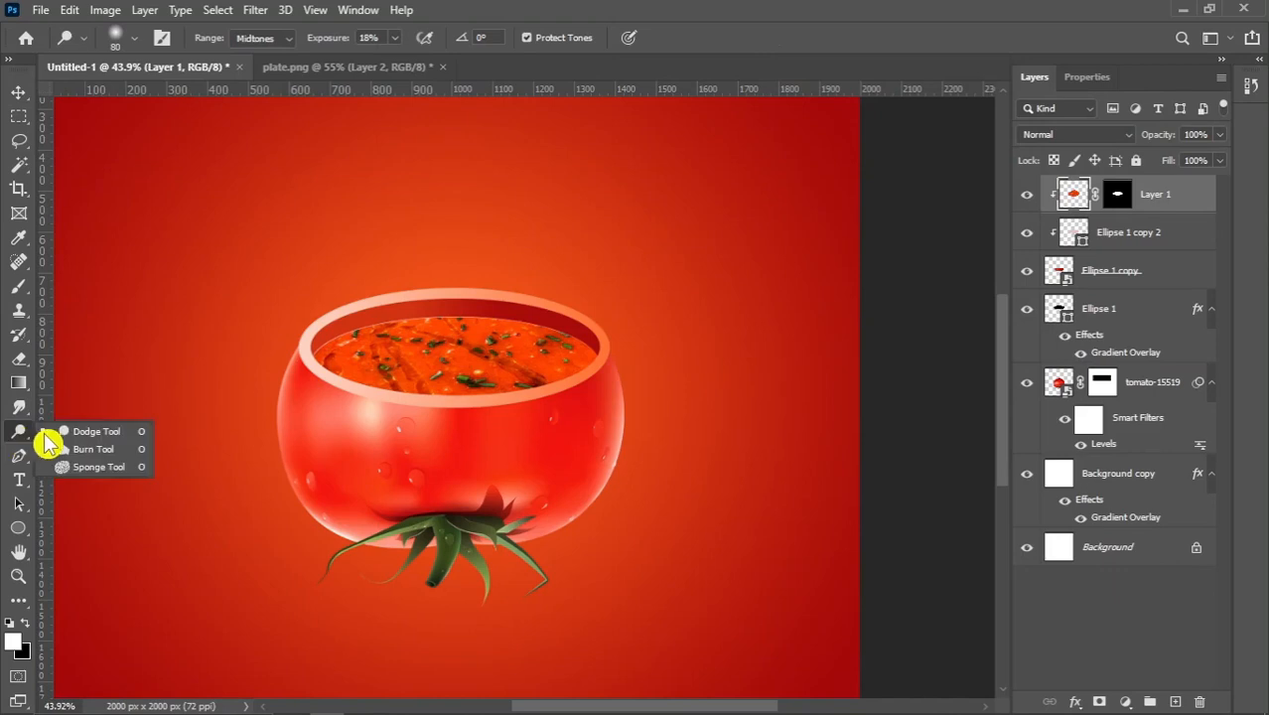
pyautogui.click(71, 434)
pyautogui.scroll(1, 335, 312)
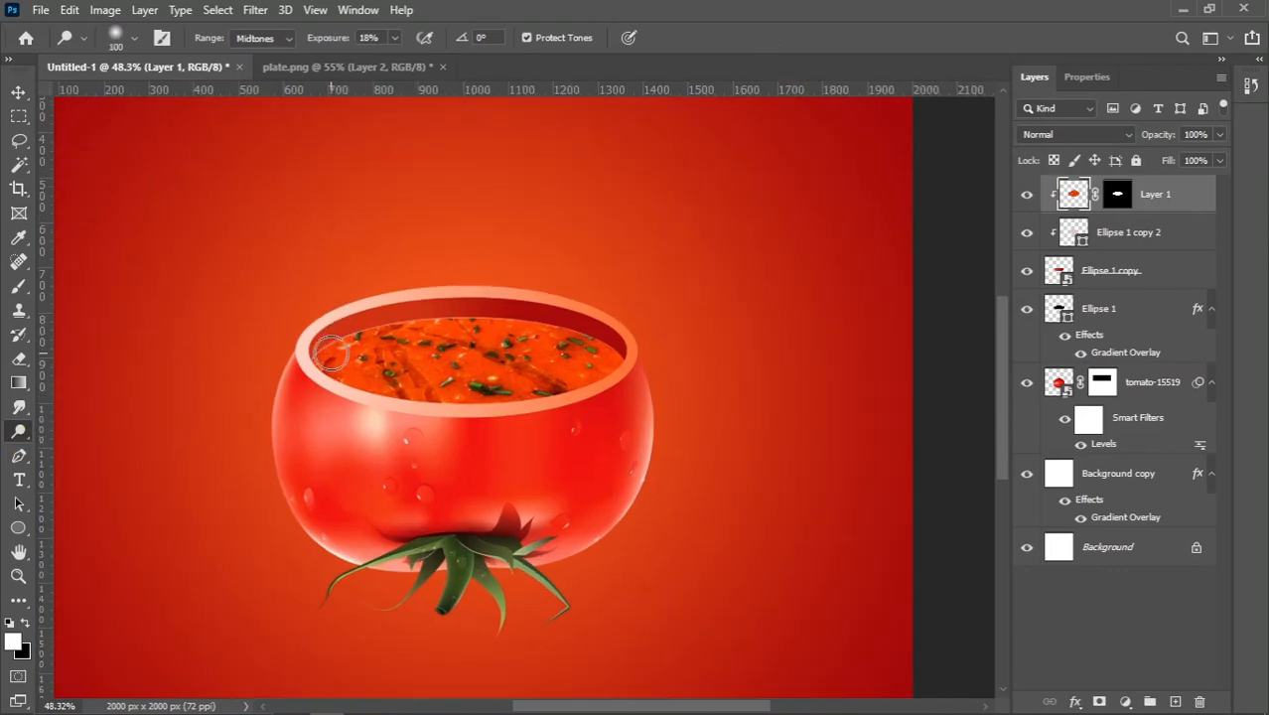
pyautogui.press(']')
pyautogui.press(']')
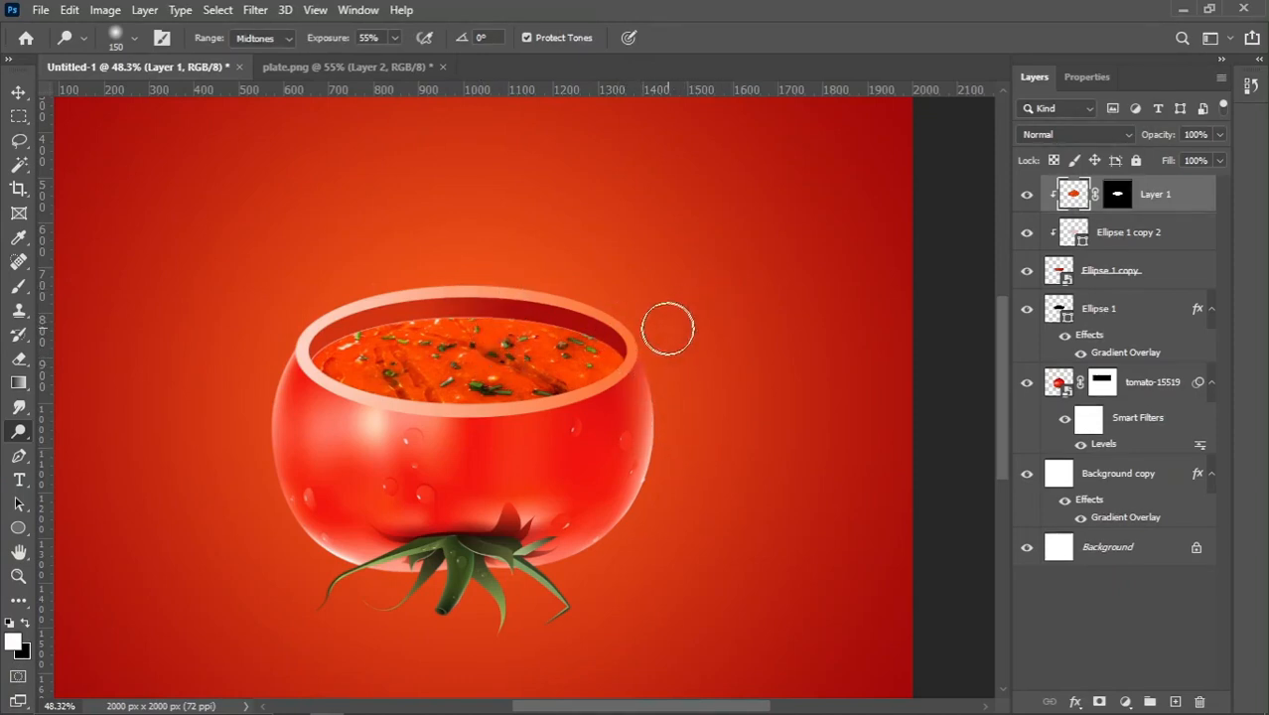
# Add a new layer clipped above Layer 1 and set the Brush tool's foreground color to black.
pyautogui.press('b')
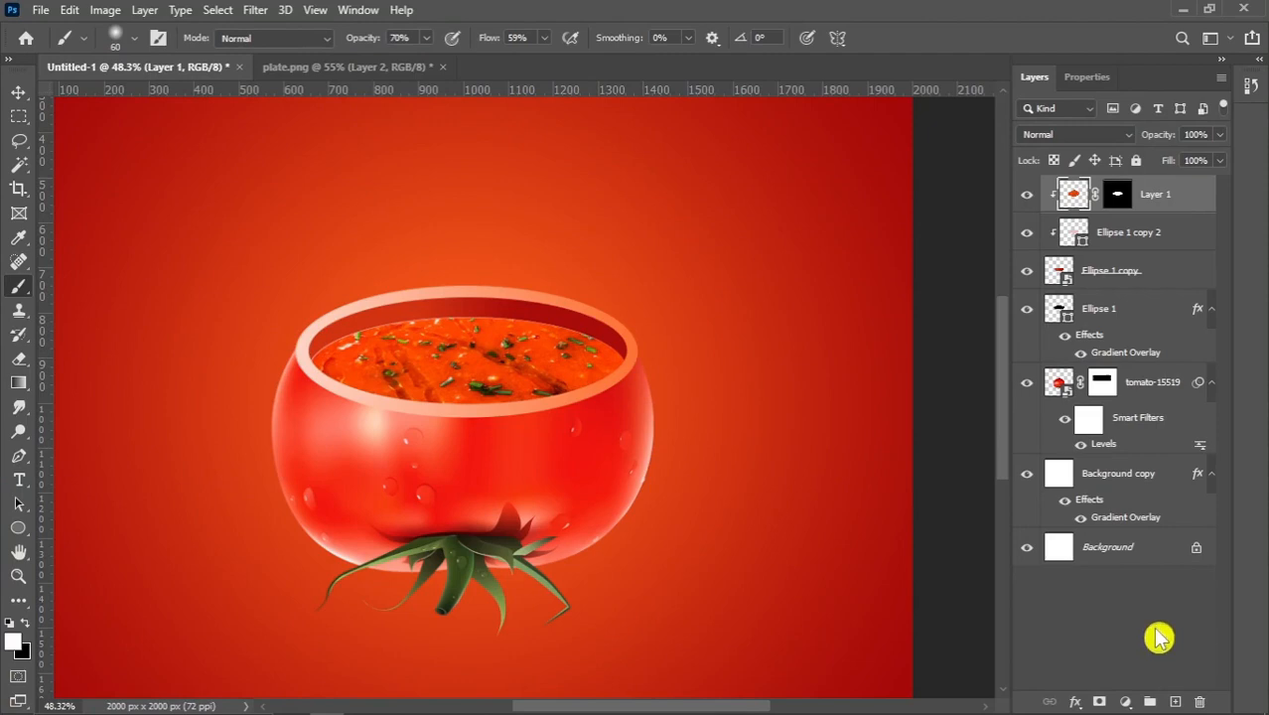
pyautogui.click(1173, 701)
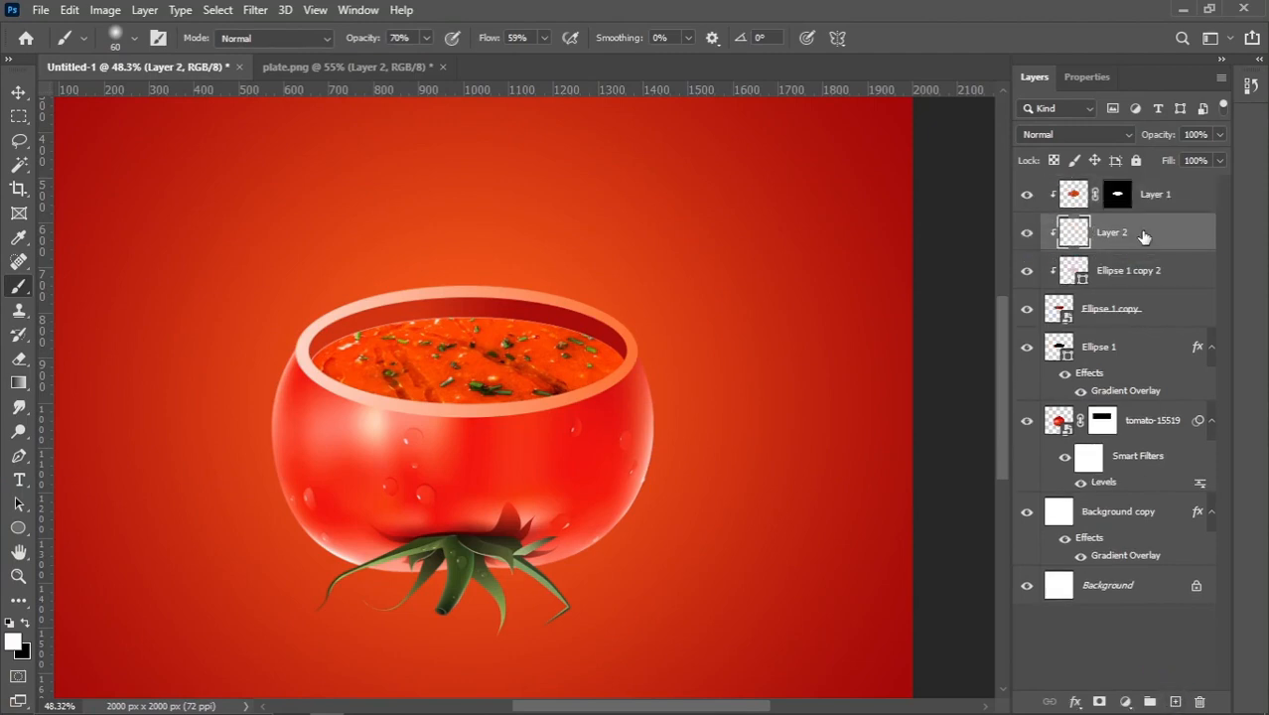
pyautogui.keyDown('alt'); pyautogui.click(1143, 212); pyautogui.keyUp('alt')
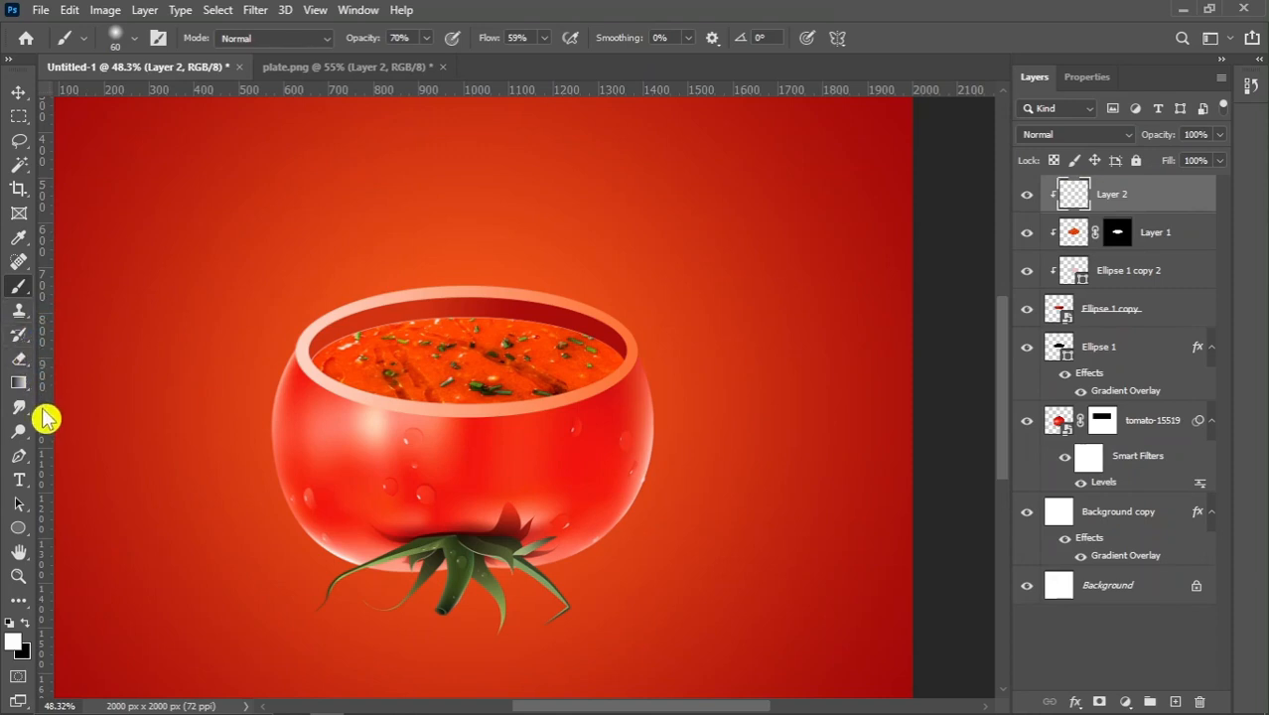
pyautogui.rightClick(19, 289)
pyautogui.click(70, 289)
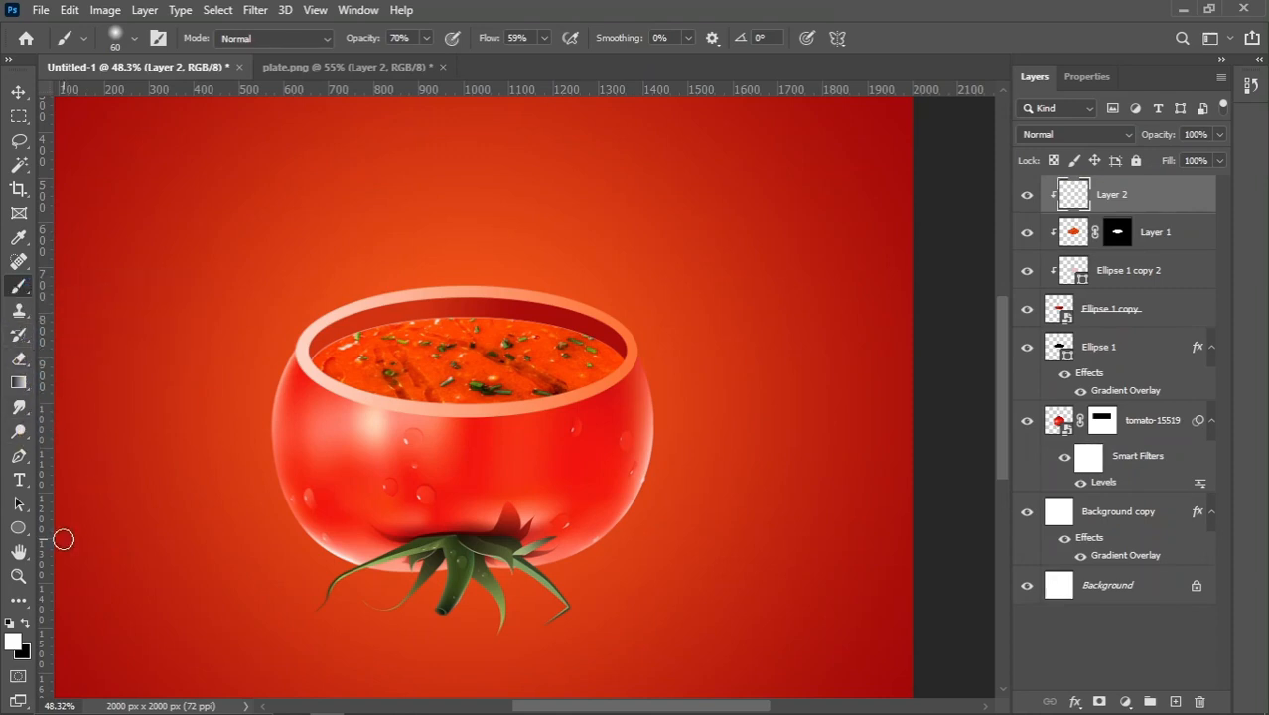
pyautogui.click(25, 623)
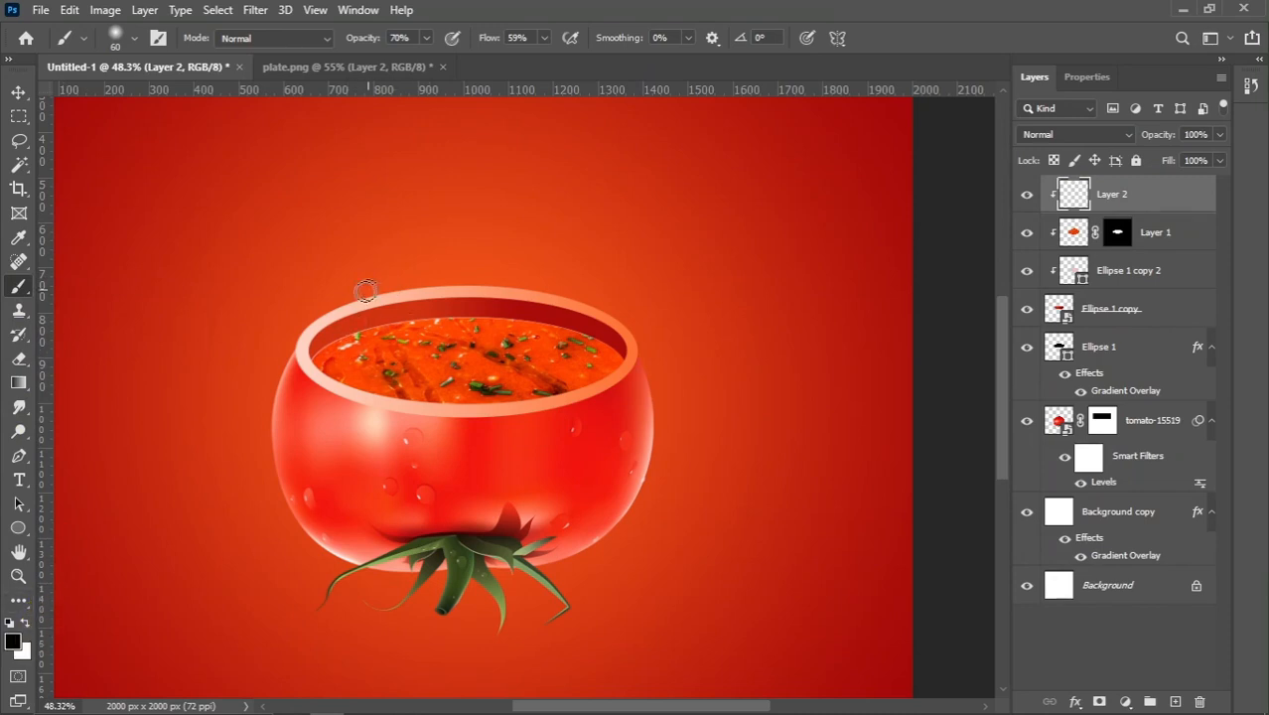
# Shade the soup's front edge on Layer 2 with a soft 200 px black brush at 17% opacity and 28% flow.
pyautogui.press(']')
pyautogui.press(']')
pyautogui.press(']')
pyautogui.press(']')
pyautogui.press(']')
pyautogui.press(']')
pyautogui.press(']')
pyautogui.press(']')
pyautogui.moveTo(490, 42); pyautogui.dragTo(475, 43)
pyautogui.press('[')
pyautogui.press('[')
pyautogui.press('[')
pyautogui.press('[')
pyautogui.moveTo(330, 390)
pyautogui.mouseDown()
pyautogui.moveTo(503, 414)
pyautogui.moveTo(427, 417)
pyautogui.mouseUp()
pyautogui.moveTo(669, 351)
pyautogui.mouseDown()
pyautogui.moveTo(568, 389)
pyautogui.moveTo(459, 415)
pyautogui.mouseUp()
pyautogui.hotkey('ctrl', 'z')
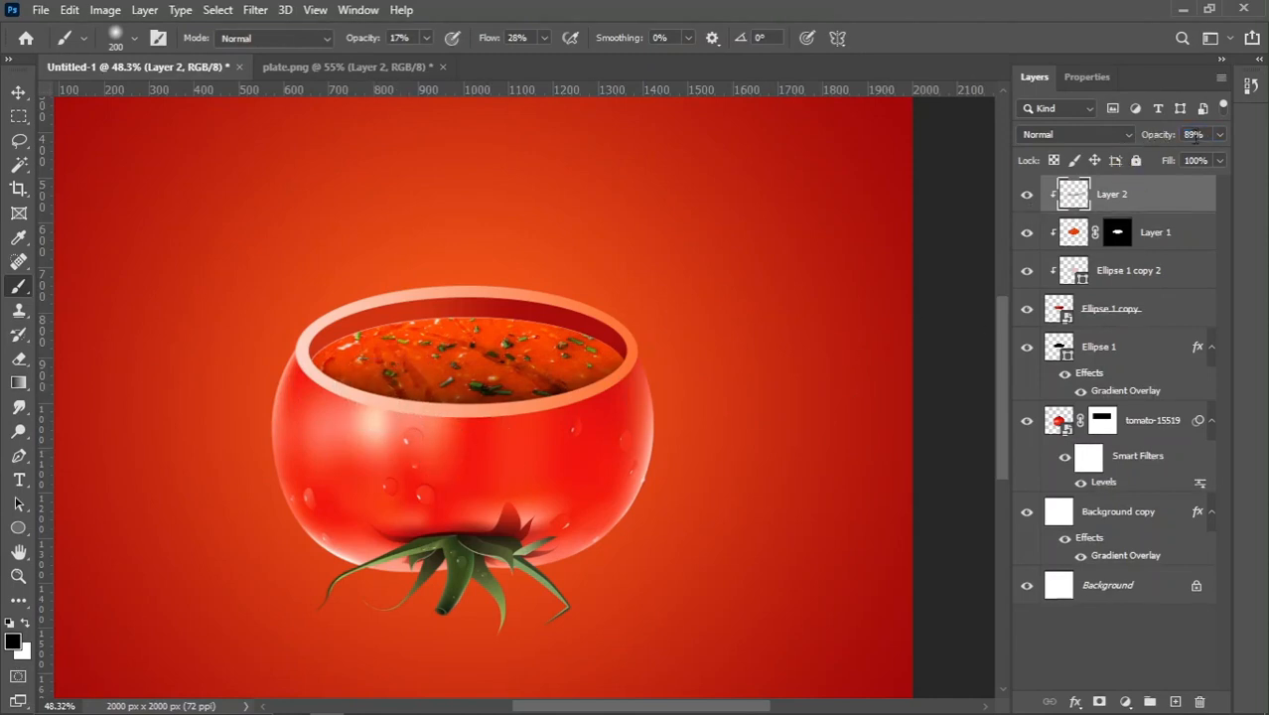
# Set the opacity of the shadow on Layer 2 to 80%.
pyautogui.write('80')
pyautogui.press('Return')
pyautogui.scroll(-3, 458, 392)
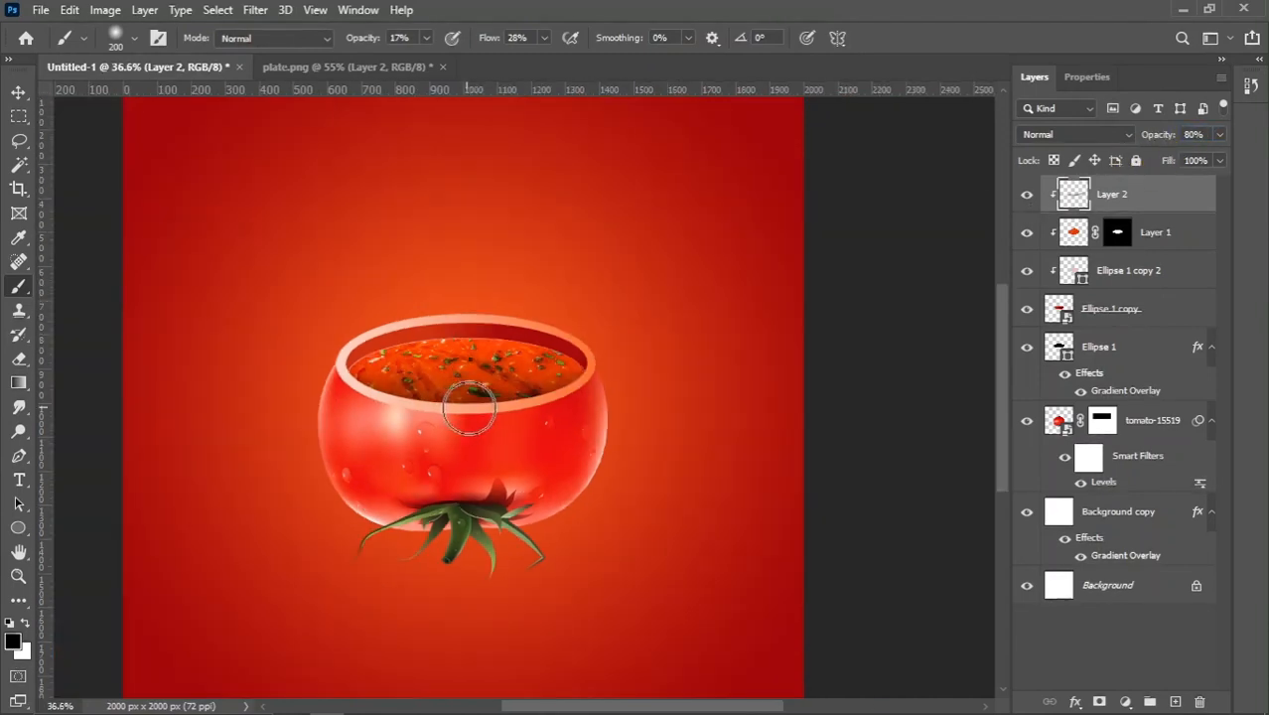
pyautogui.press('v')
pyautogui.scroll(2, 527, 422)
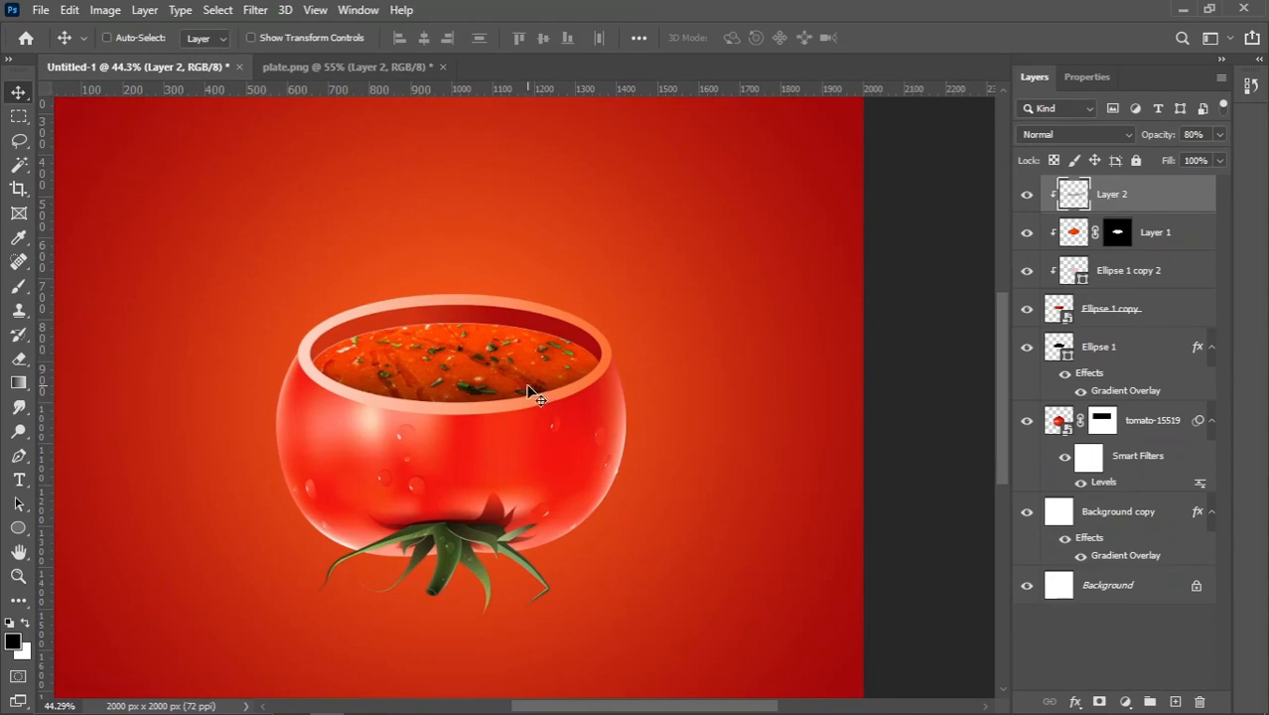
pyautogui.scroll(-1, 501, 382)
pyautogui.scroll(1, 501, 363)
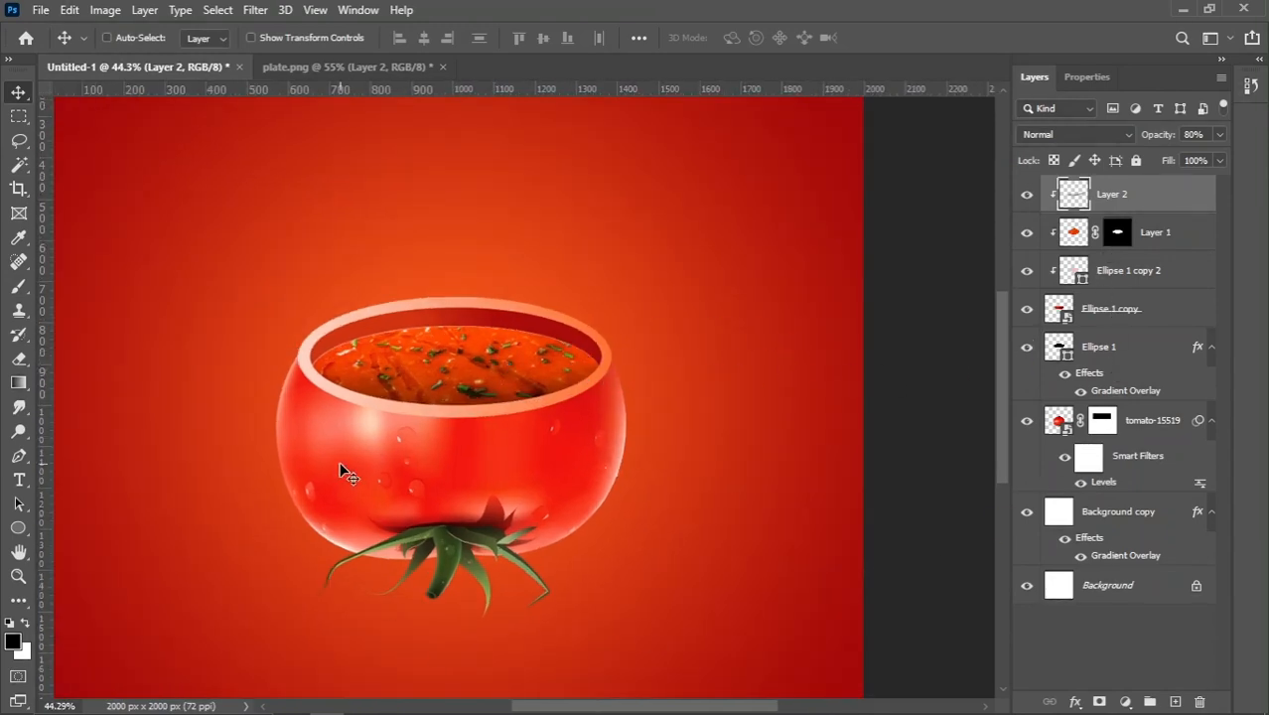
# Group all tomato and soup layers, from Layer 2 down to tomato-15519.
pyautogui.hotkey('ctrl', '0')
pyautogui.keyDown('shift'); pyautogui.click(1152, 425); pyautogui.keyUp('shift')
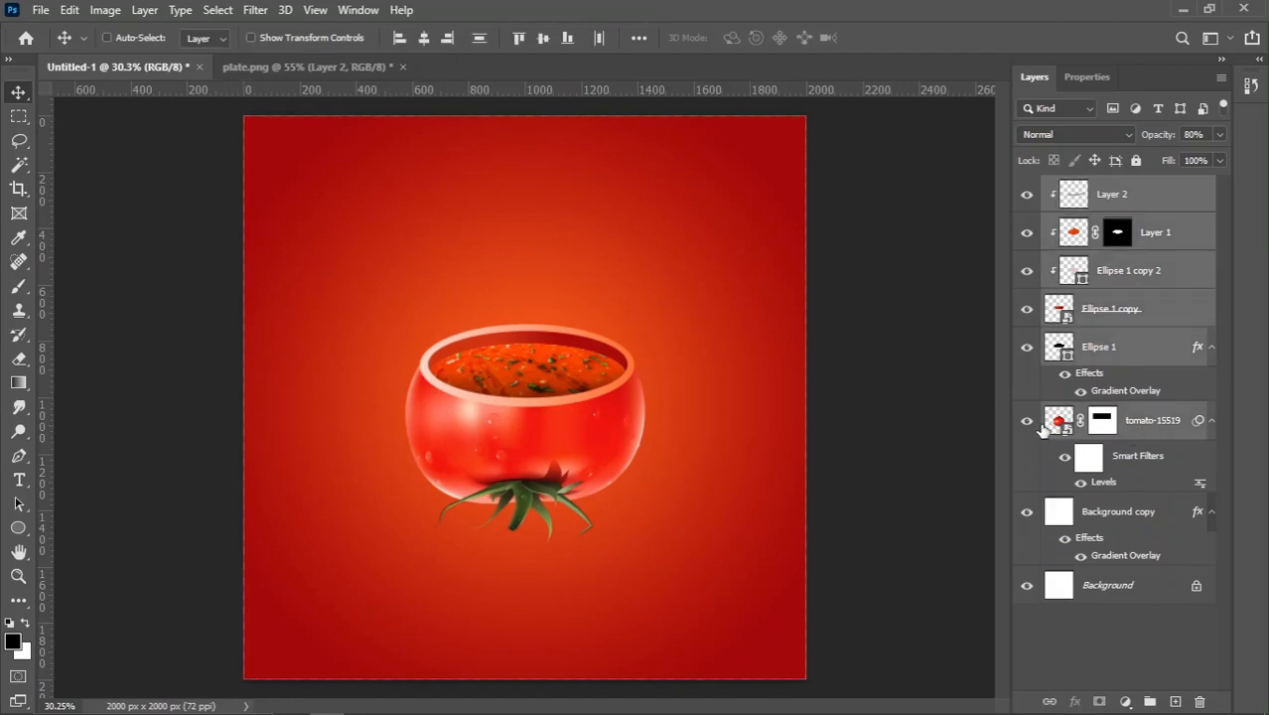
pyautogui.hotkey('ctrl', 'g')
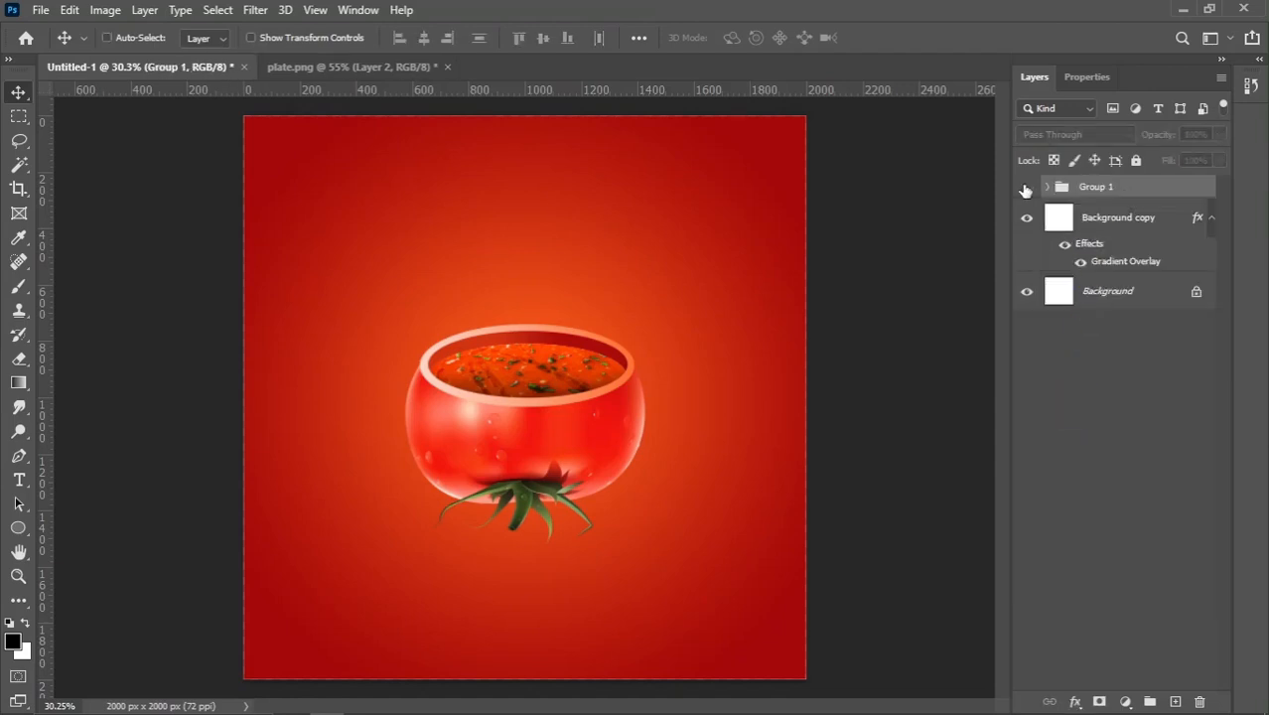
pyautogui.keyDown('alt'); pyautogui.scroll(3, 678, 397); pyautogui.keyUp('alt')
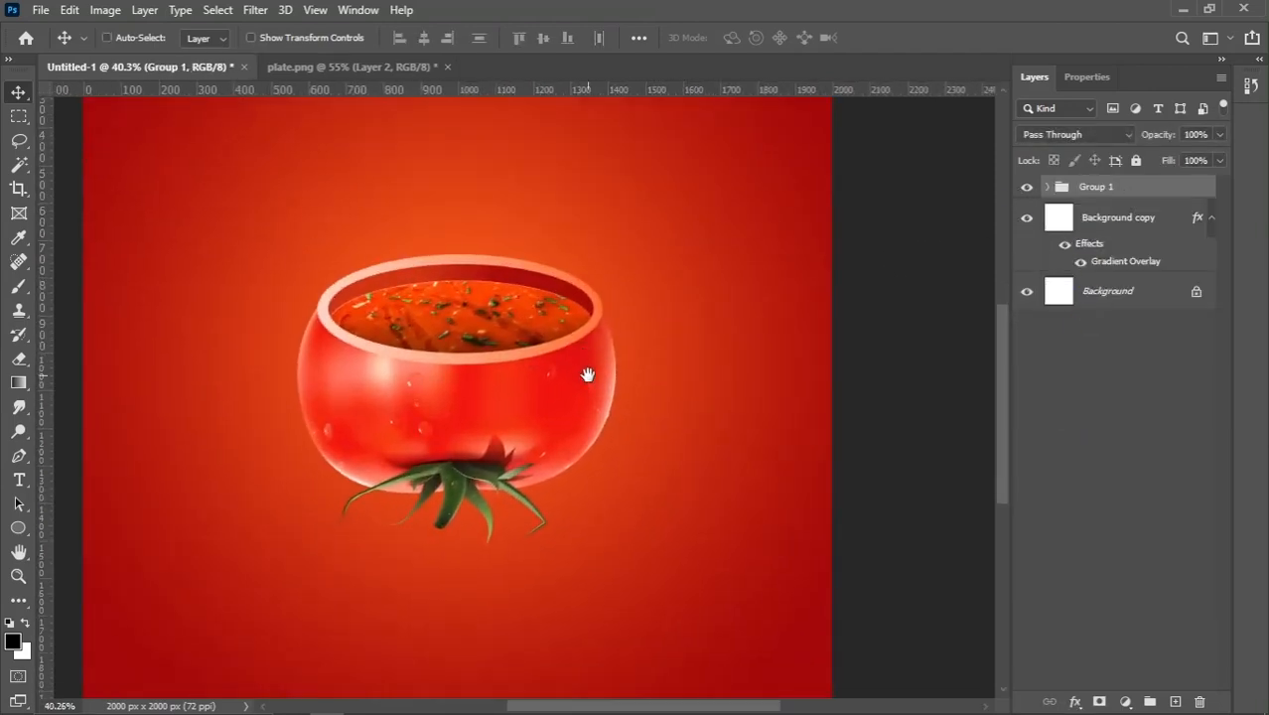
# Place the Pngtree hand-with-spoon image from New folder (2) into the Untitled-1 document.
pyautogui.moveTo(294, 698)
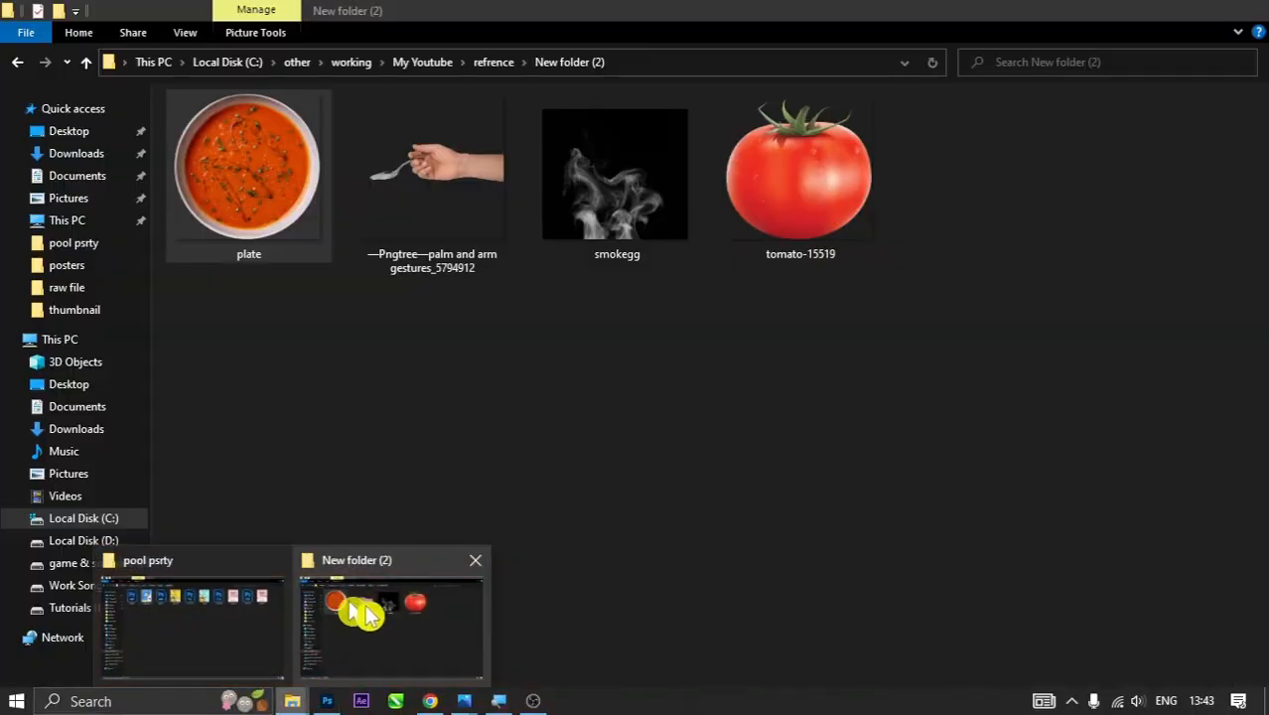
pyautogui.click(367, 617)
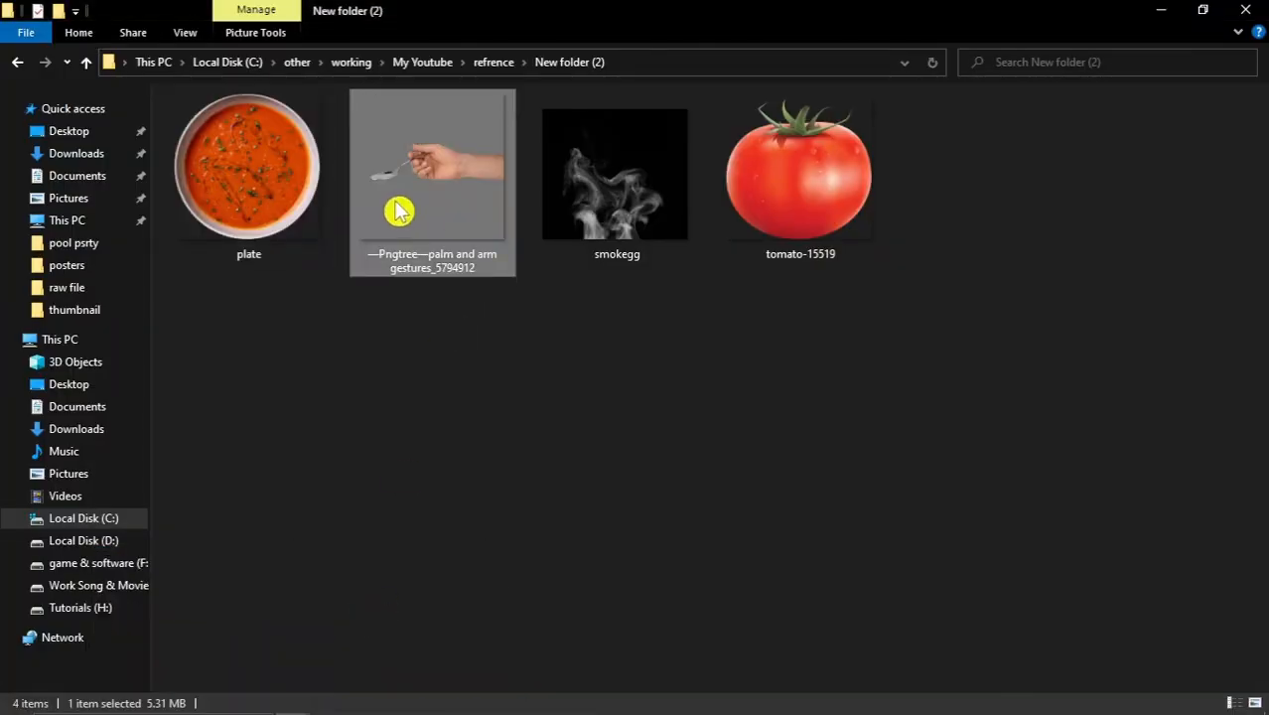
pyautogui.moveTo(395, 157); pyautogui.dragTo(439, 420)
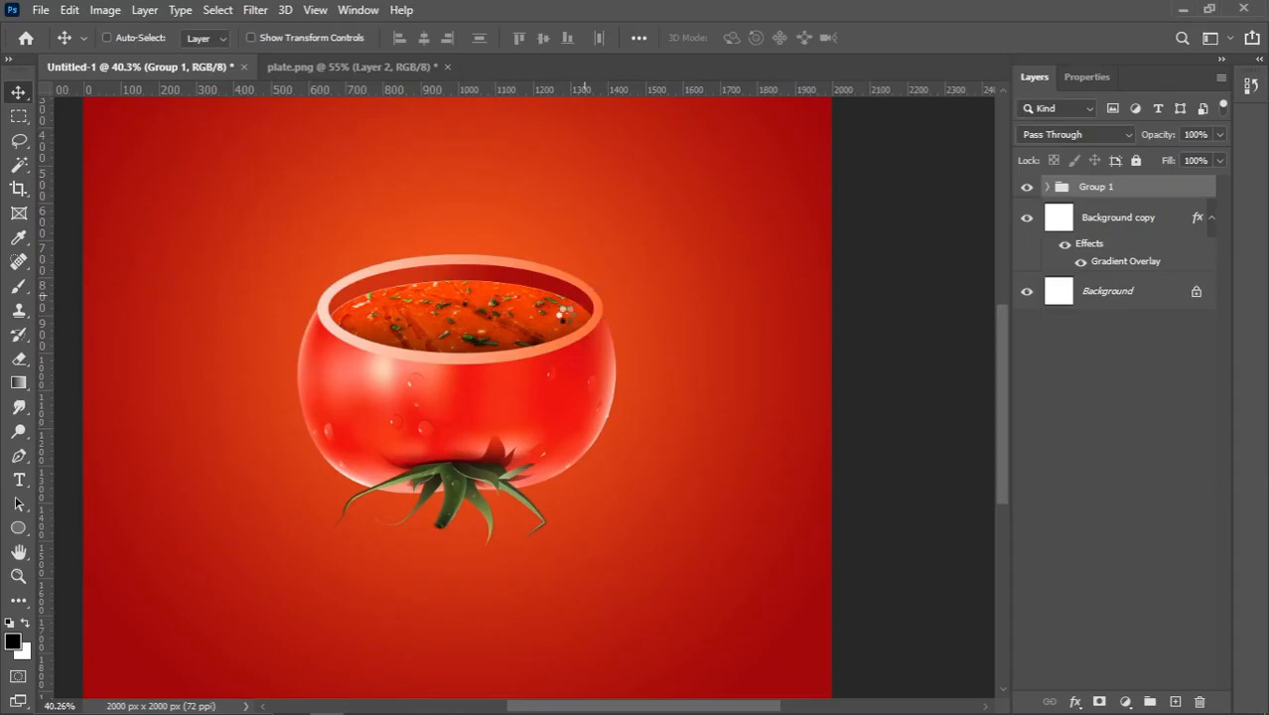
pyautogui.moveTo(439, 420); pyautogui.dragTo(456, 386)
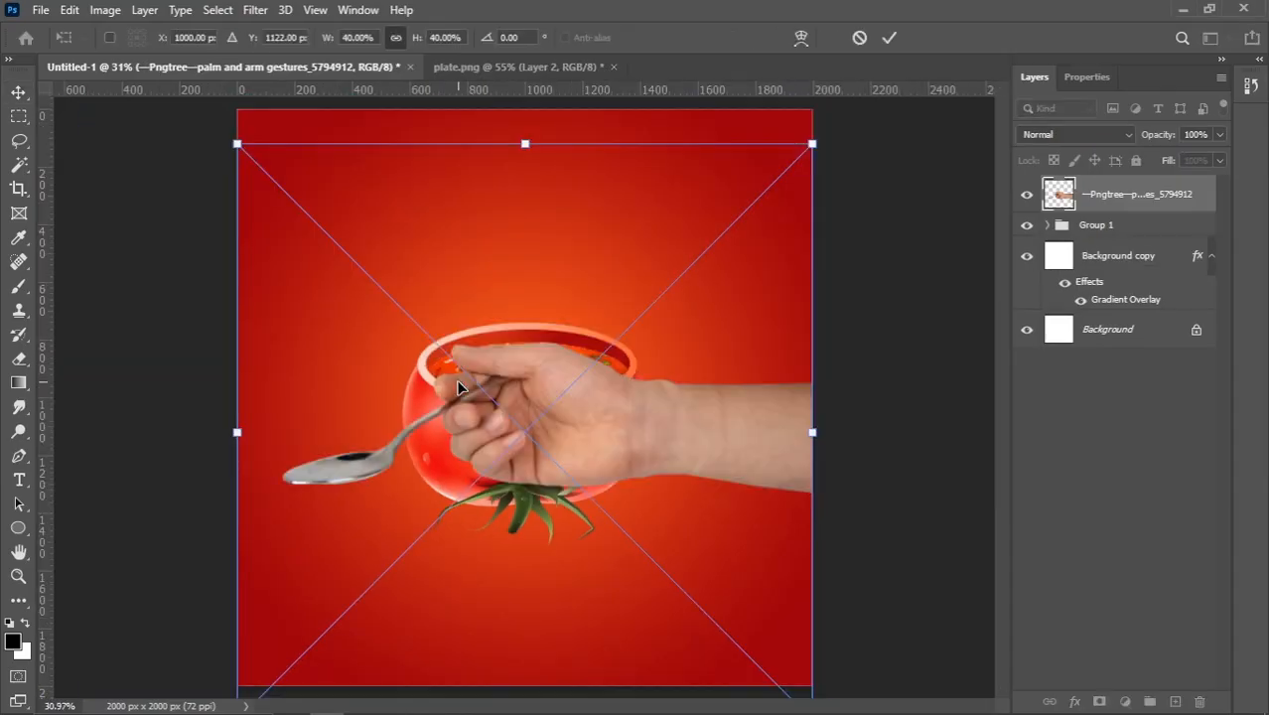
# Scale the hand image down slightly and position the spoon just above the bowl, with the wrist running off the canvas's right edge.
pyautogui.moveTo(820, 444); pyautogui.dragTo(680, 431)
pyautogui.moveTo(600, 413); pyautogui.dragTo(740, 293)
pyautogui.moveTo(844, 458); pyautogui.dragTo(950, 582)
pyautogui.moveTo(763, 481); pyautogui.dragTo(830, 447)
pyautogui.press('Return')
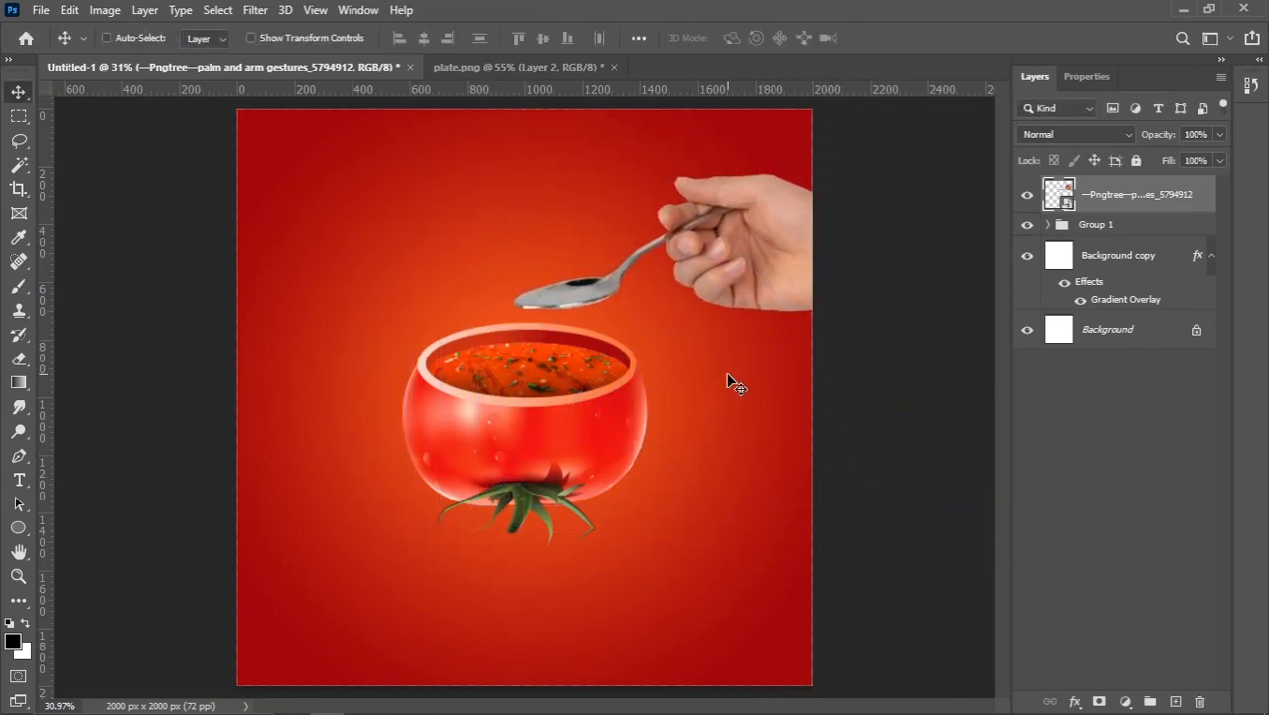
# Move the hand layer and Group 1 together slightly down the canvas.
pyautogui.keyDown('shift'); pyautogui.click(1126, 228); pyautogui.keyUp('shift')
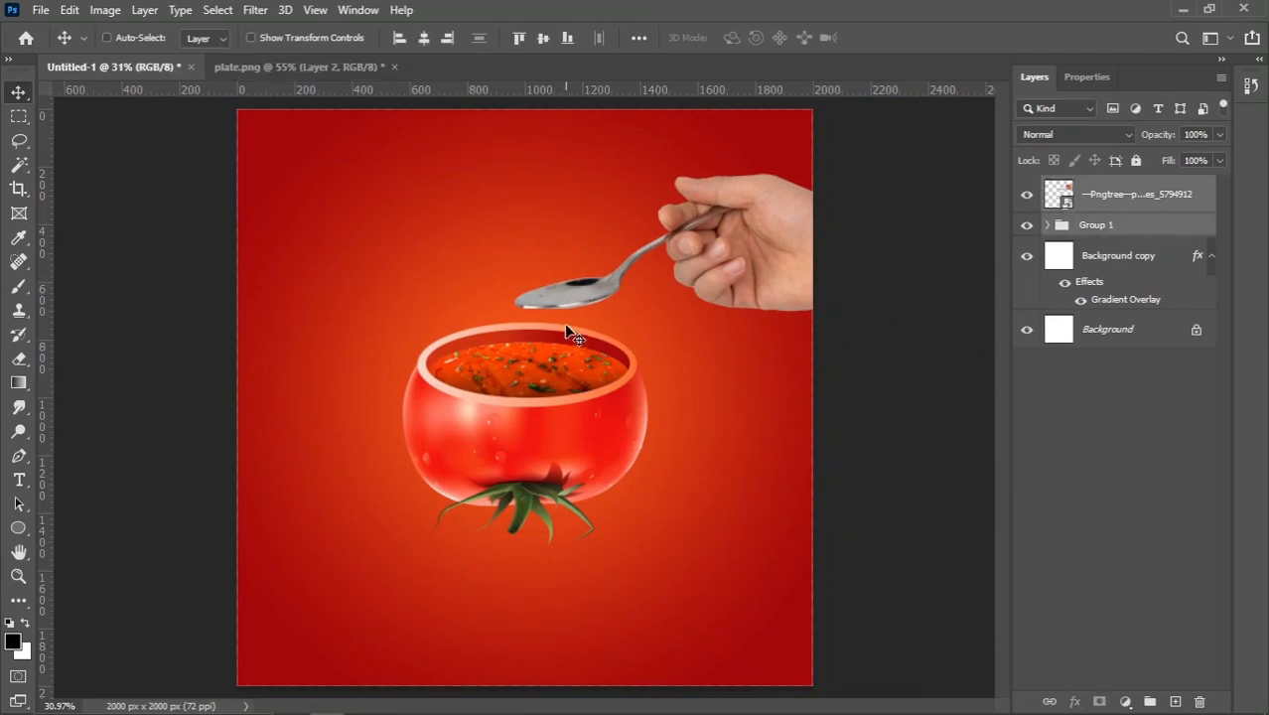
pyautogui.moveTo(568, 333); pyautogui.dragTo(561, 375)
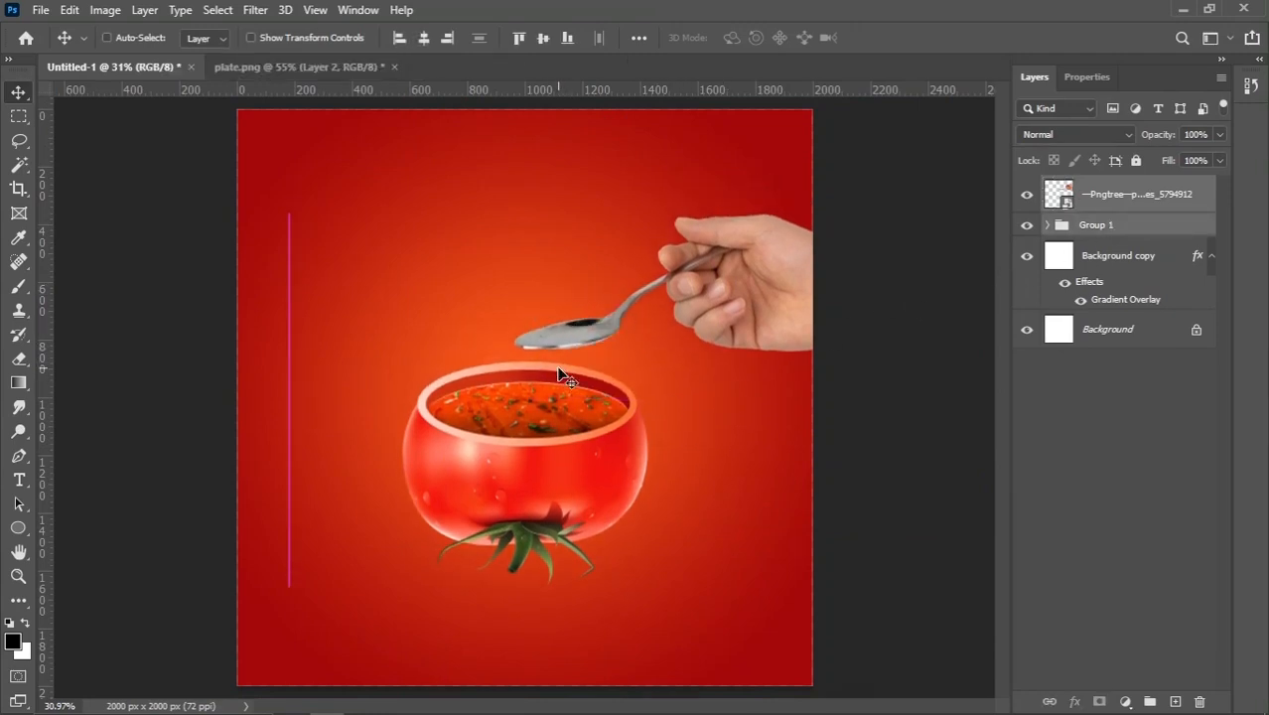
pyautogui.scroll(1, 631, 394)
pyautogui.moveTo(631, 393); pyautogui.dragTo(626, 382)
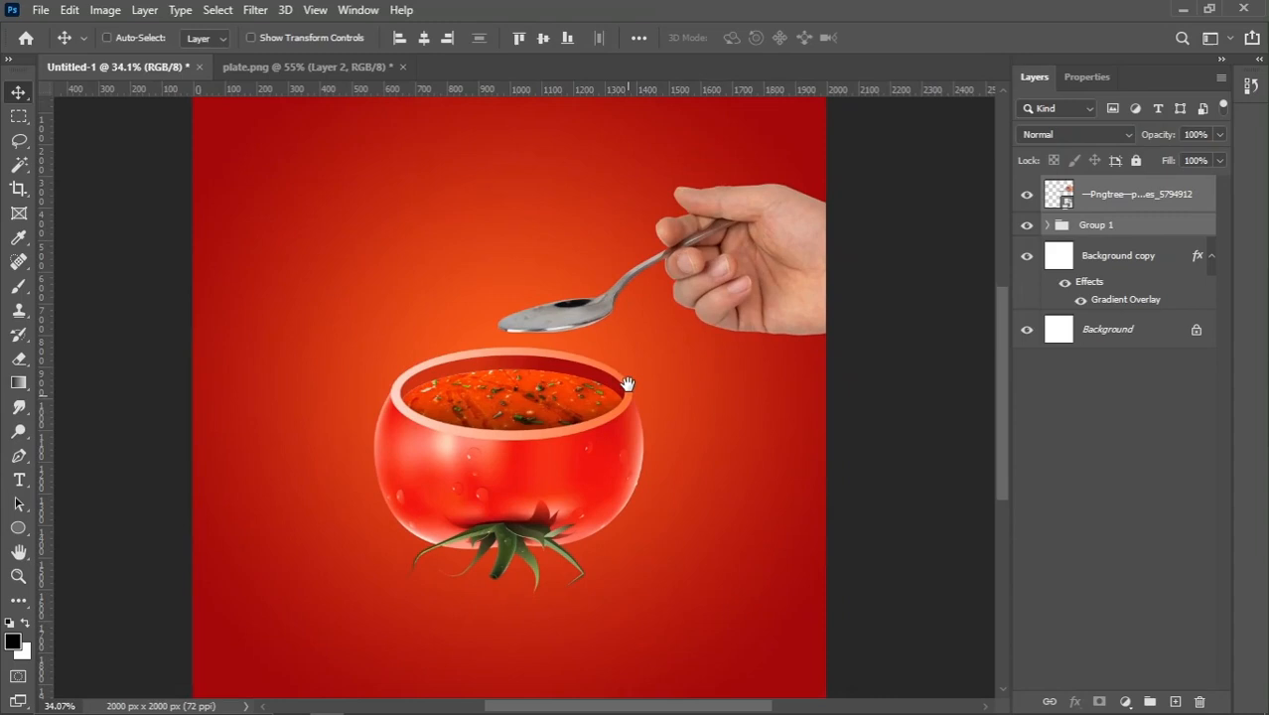
# Select only the hand layer and shift the hand with its spoon slightly to the right.
pyautogui.rightClick(711, 283)
pyautogui.click(736, 294)
pyautogui.moveTo(710, 300); pyautogui.dragTo(722, 282)
pyautogui.scroll(1, 746, 285)
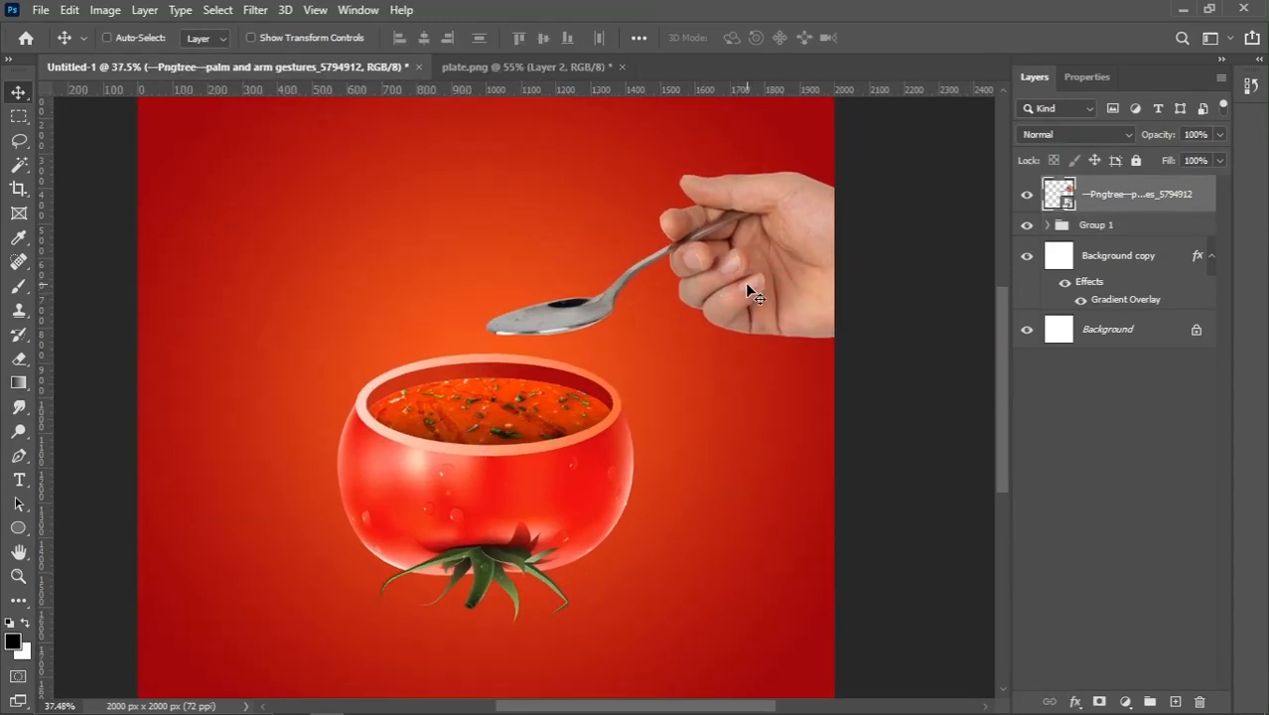
# Trace a closed outline inside the spoon's bowl with the Pen tool in Shape mode, following the lower rim and crossing the dark reflection.
pyautogui.scroll(2, 752, 291)
pyautogui.scroll(5, 754, 295)
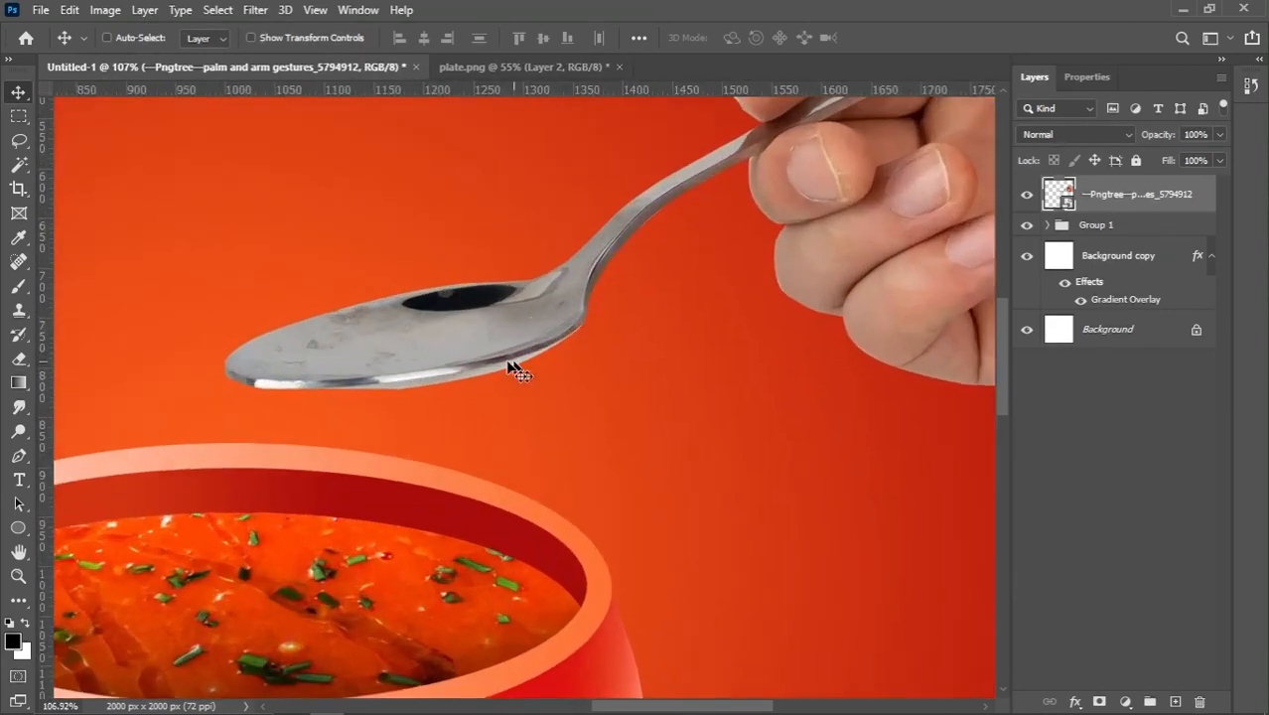
pyautogui.moveTo(407, 382); pyautogui.dragTo(406, 390)
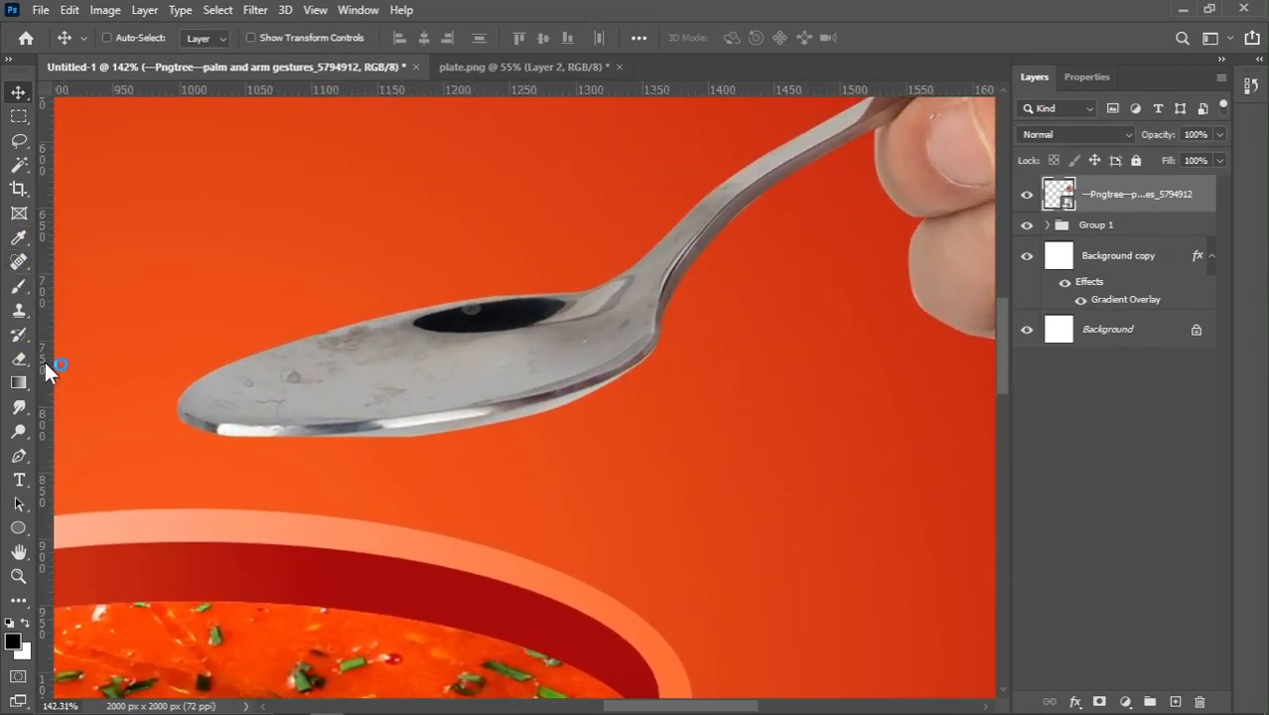
pyautogui.click(19, 457)
pyautogui.scroll(3, 306, 439)
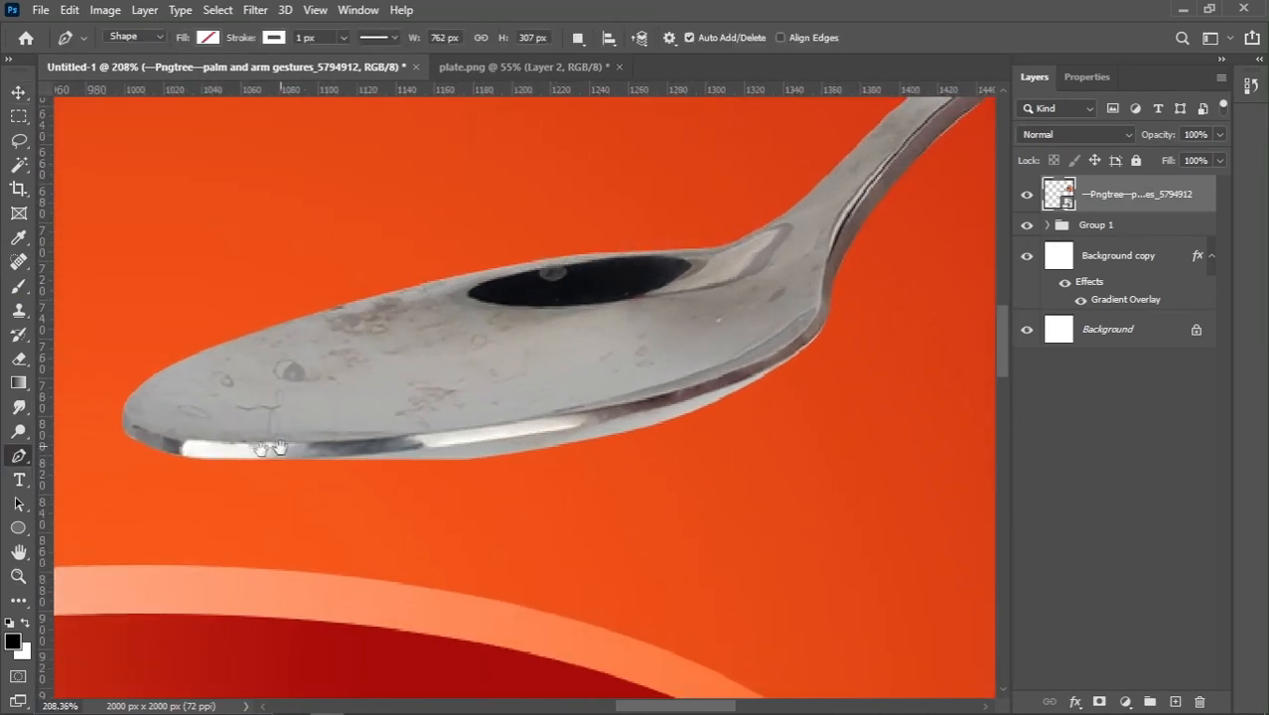
pyautogui.click(134, 37)
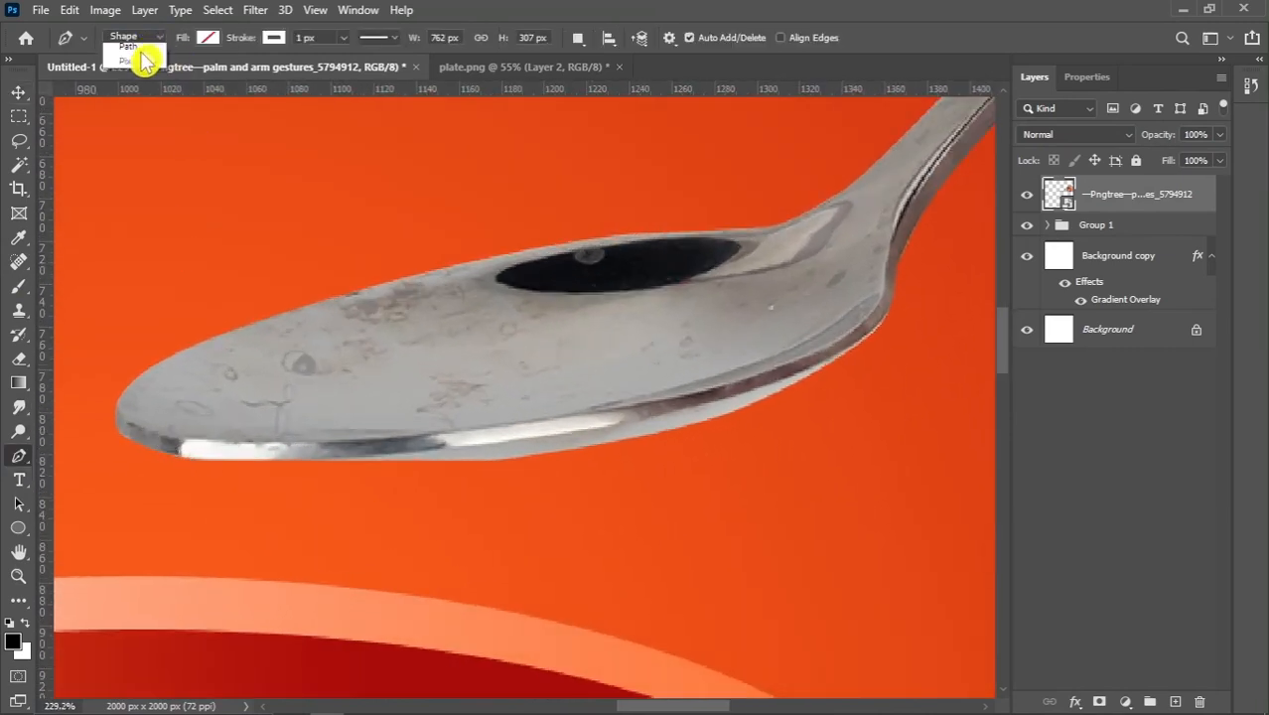
pyautogui.click(127, 52)
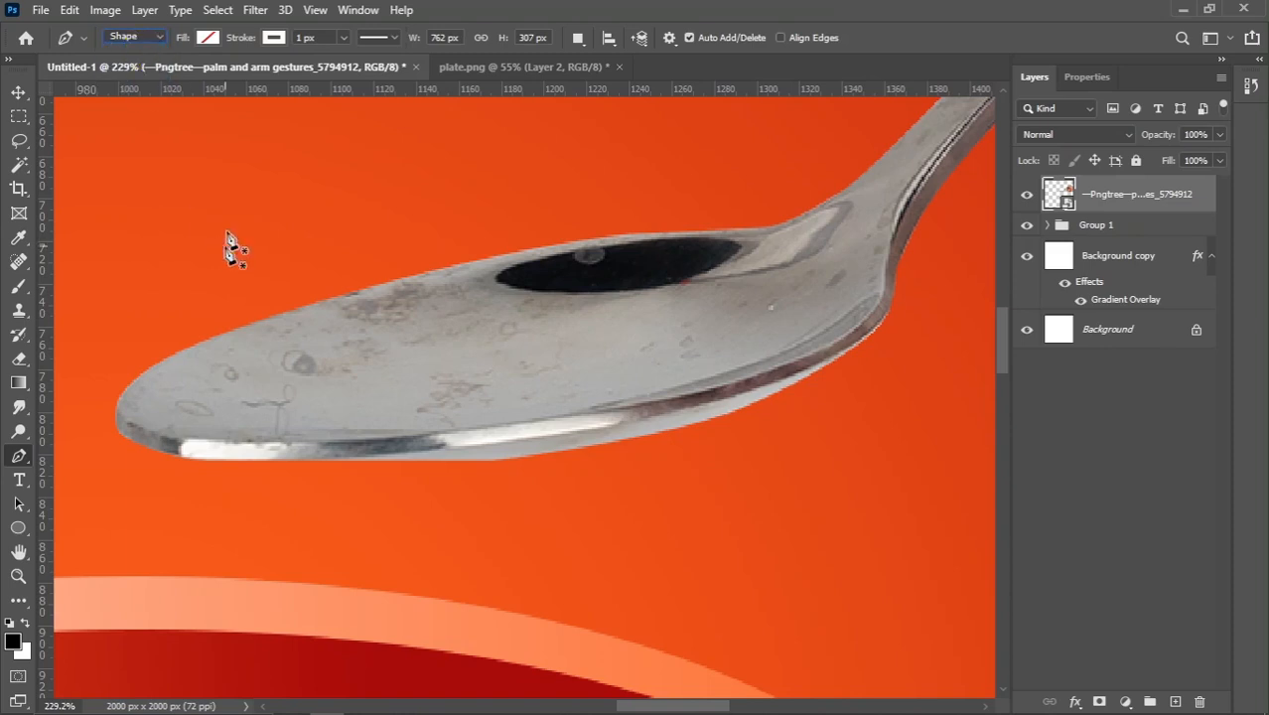
pyautogui.click(148, 432)
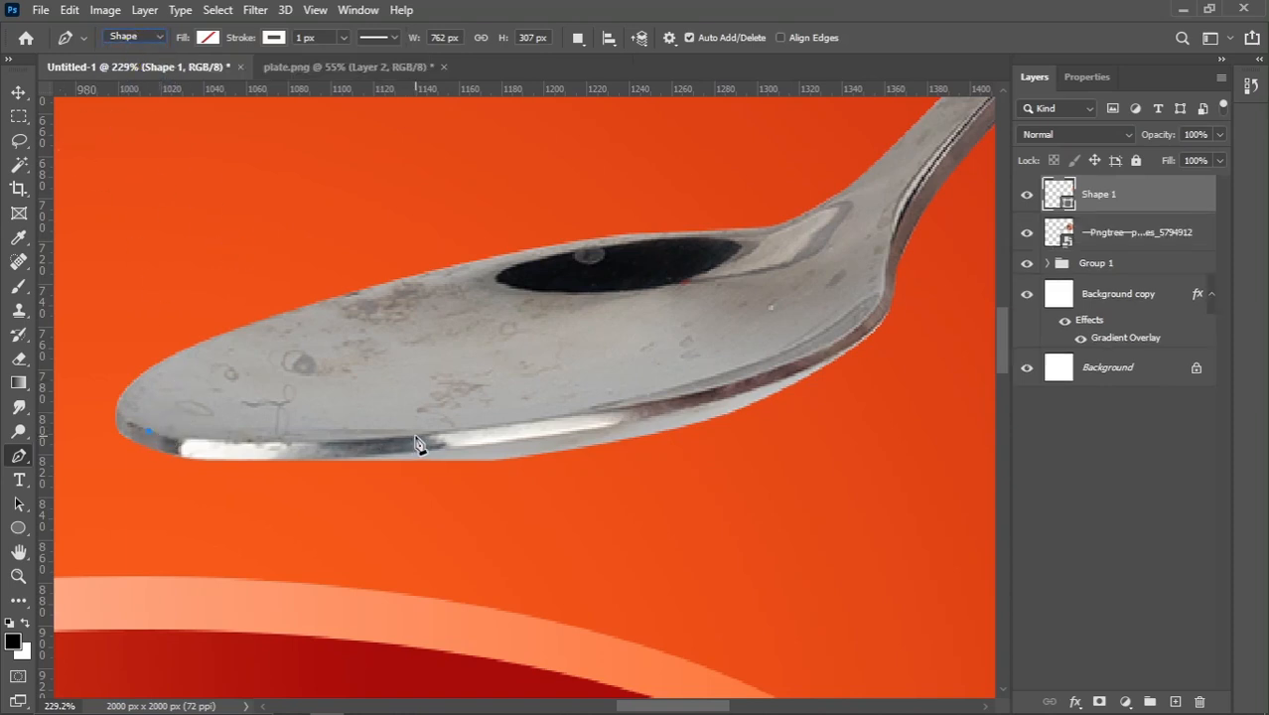
pyautogui.moveTo(416, 439); pyautogui.dragTo(606, 417)
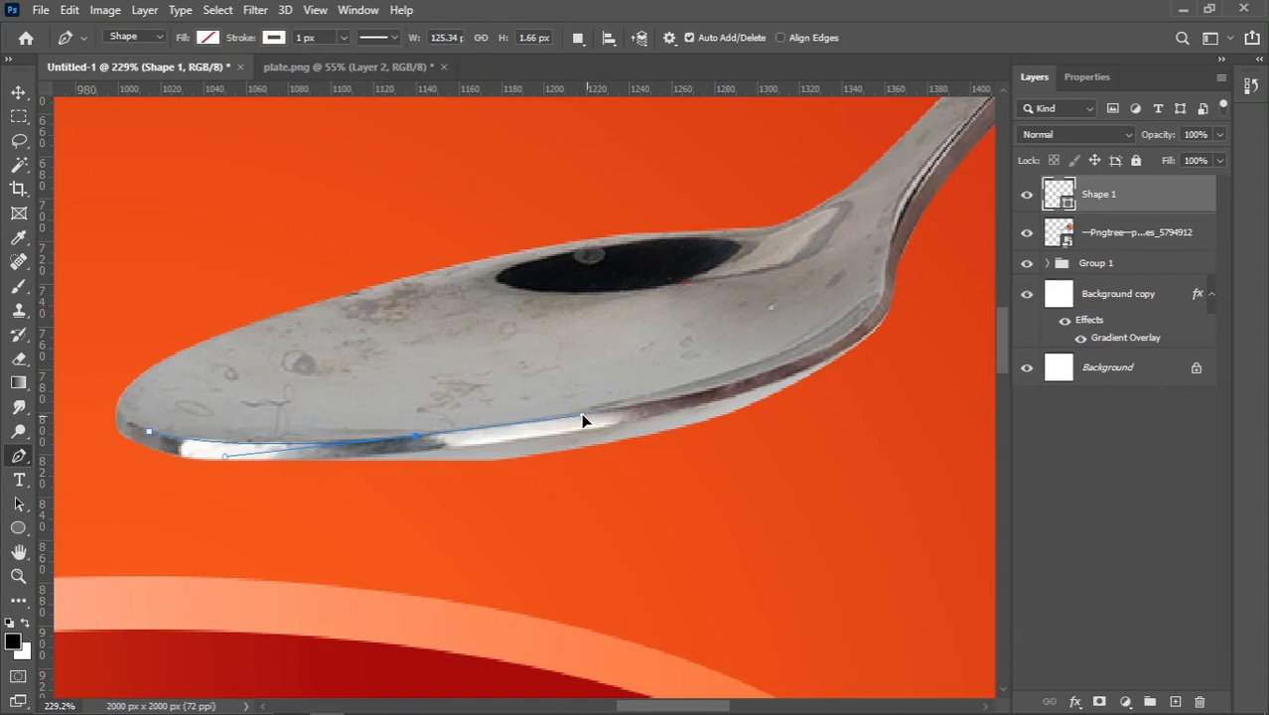
pyautogui.click(582, 416)
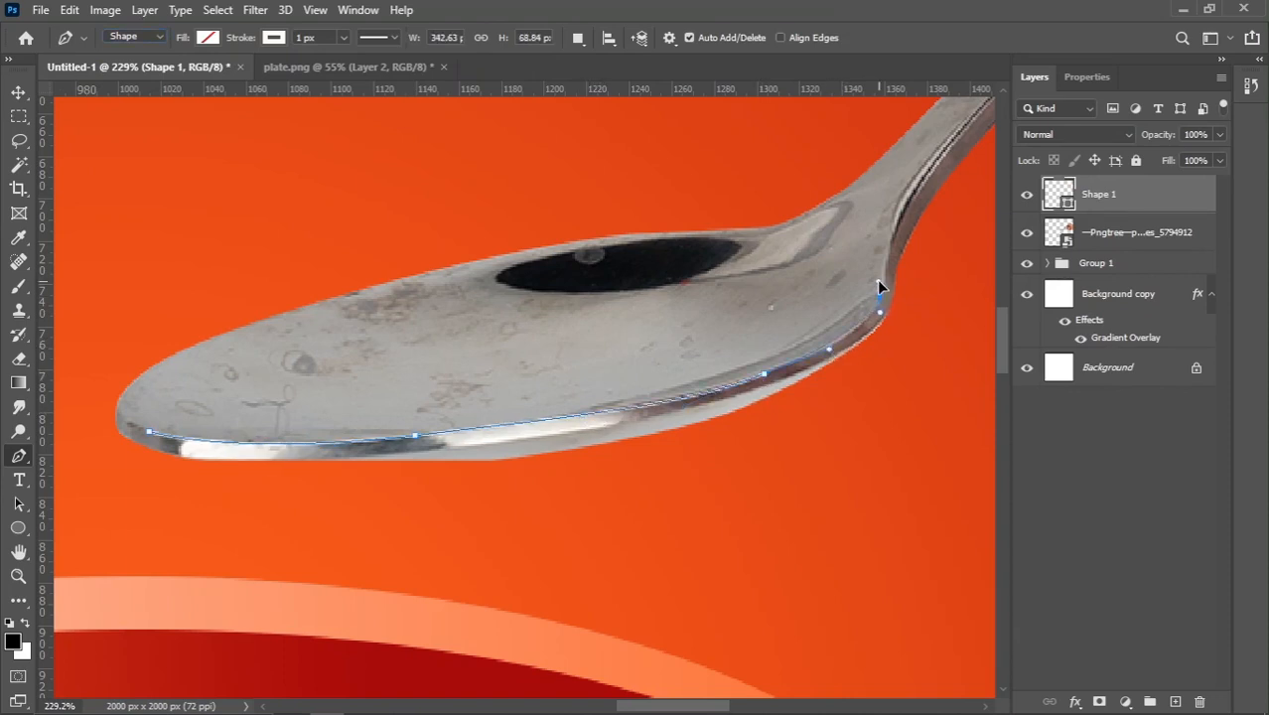
pyautogui.moveTo(878, 282); pyautogui.dragTo(629, 269)
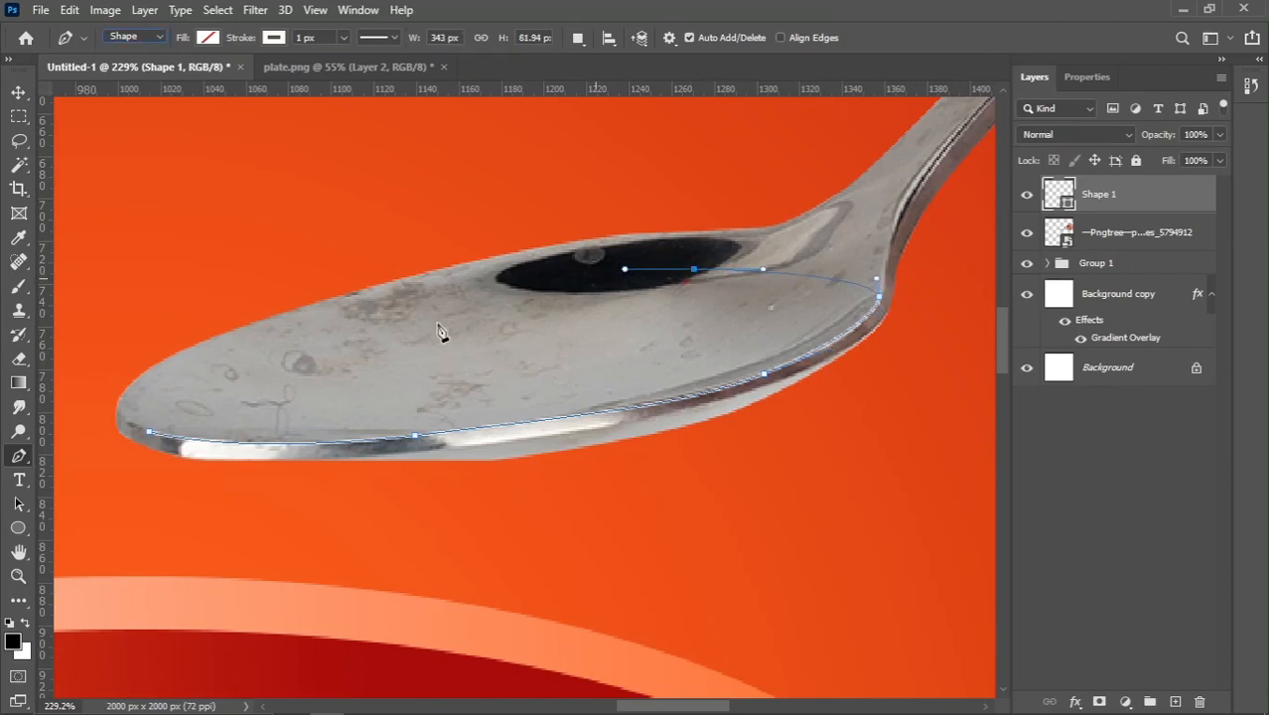
pyautogui.click(269, 372)
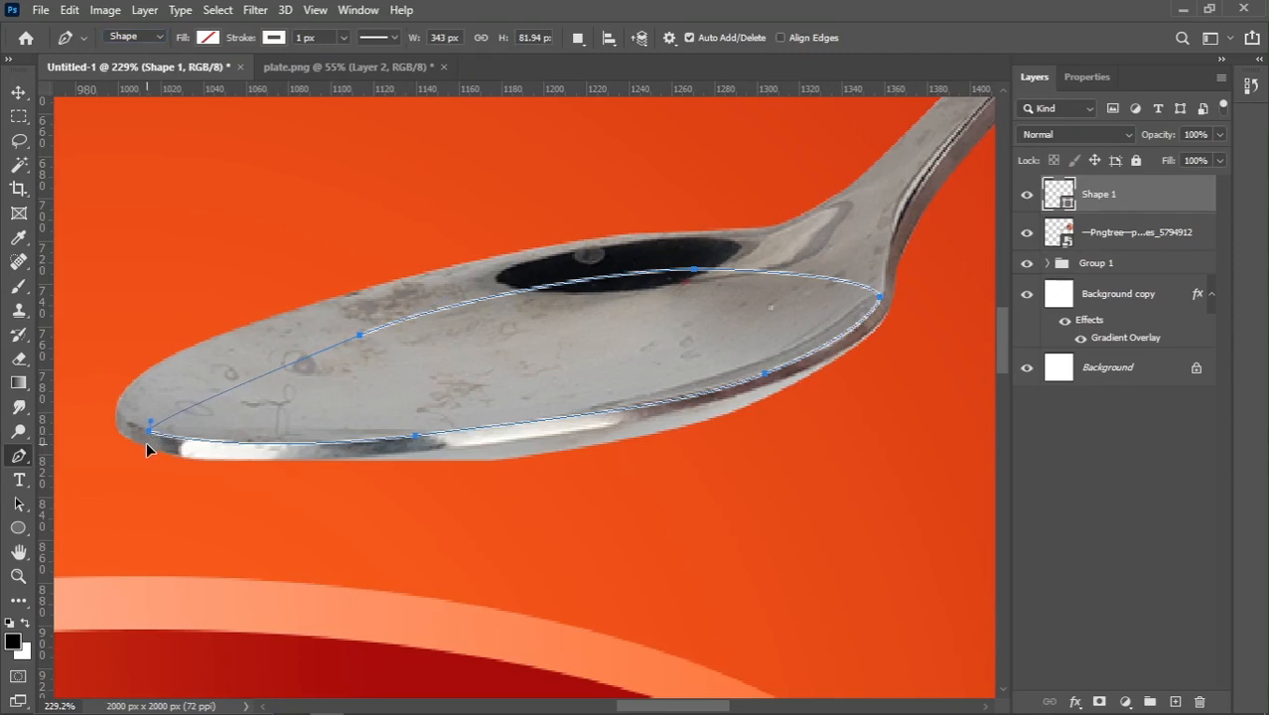
# Smooth the upper-left curve of the spoon outline by raising its anchor point and lengthening its lower direction handle.
pyautogui.click(357, 337)
pyautogui.hotkey('ctrl', 'Return')
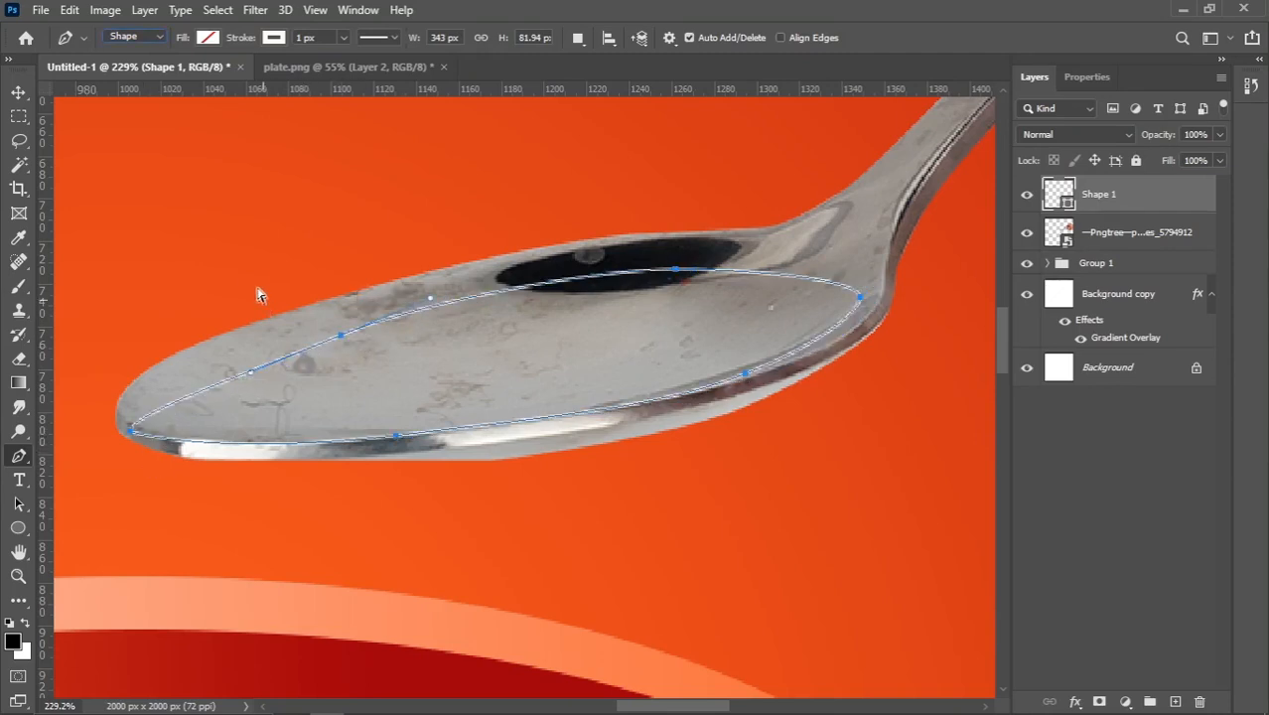
pyautogui.moveTo(360, 343); pyautogui.dragTo(342, 336)
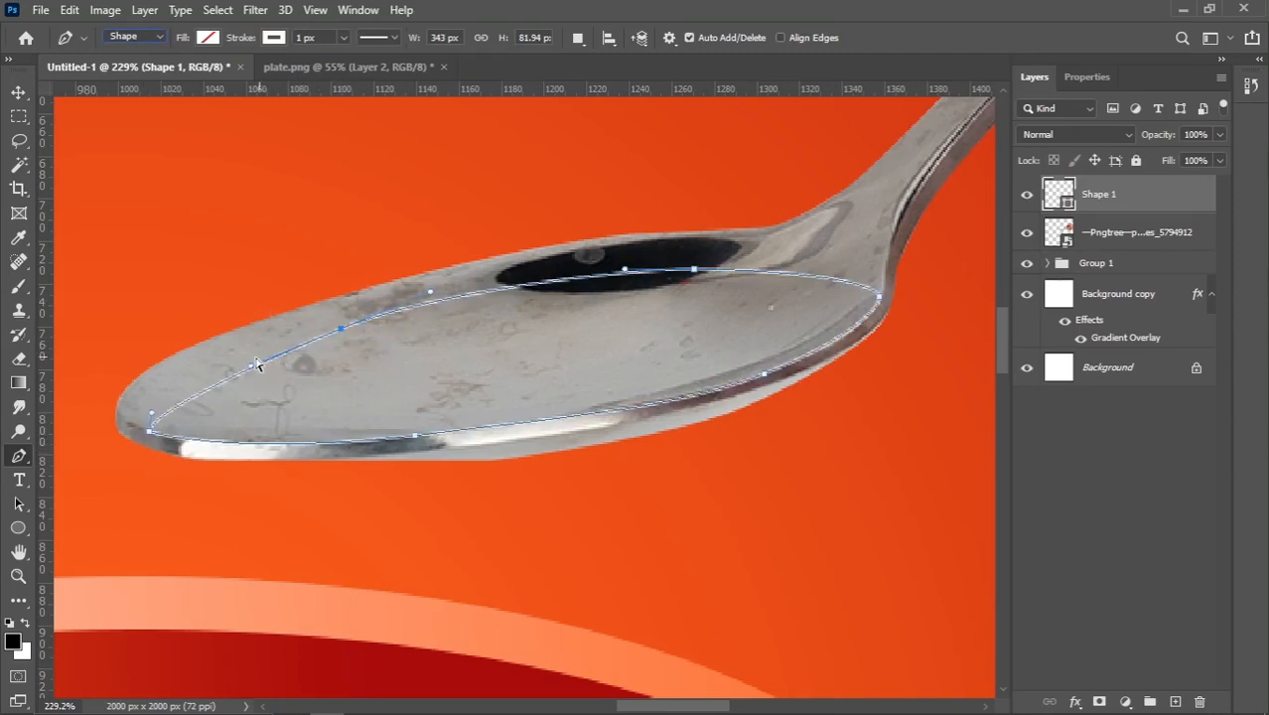
pyautogui.moveTo(253, 371); pyautogui.dragTo(229, 372)
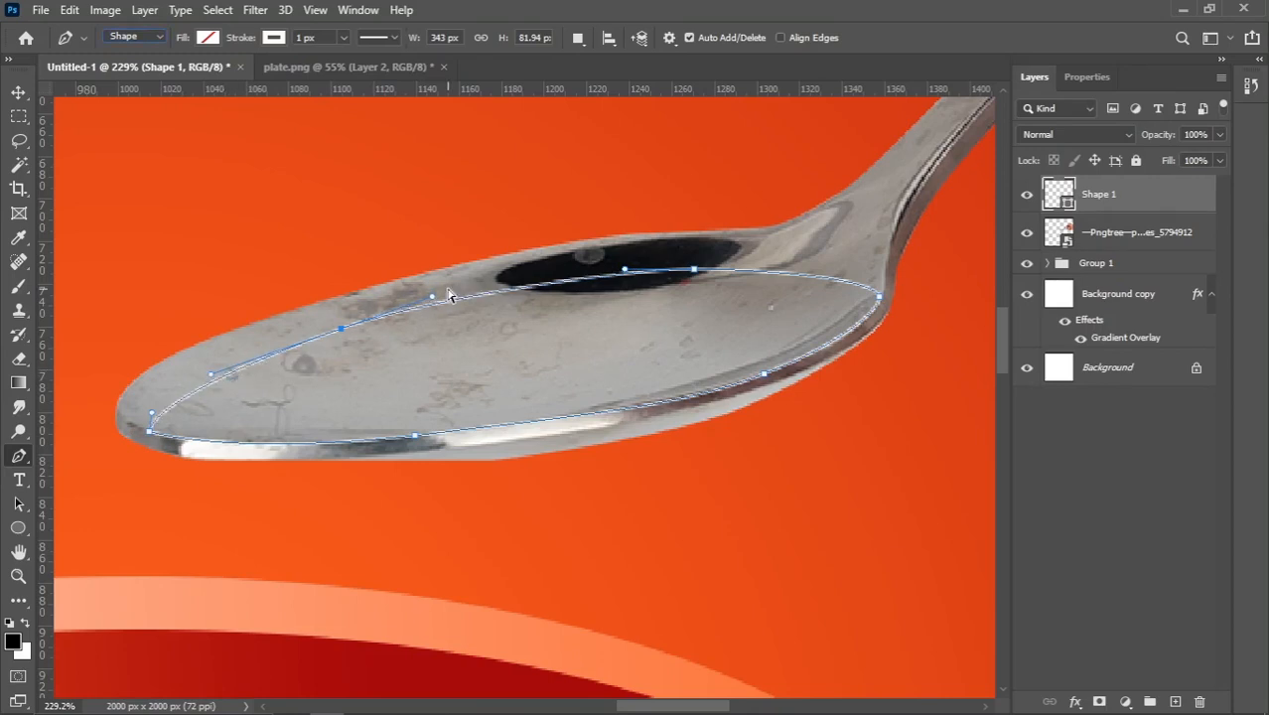
# Fill the spoon outline shape with the recently used bright red and remove its stroke.
pyautogui.click(207, 36)
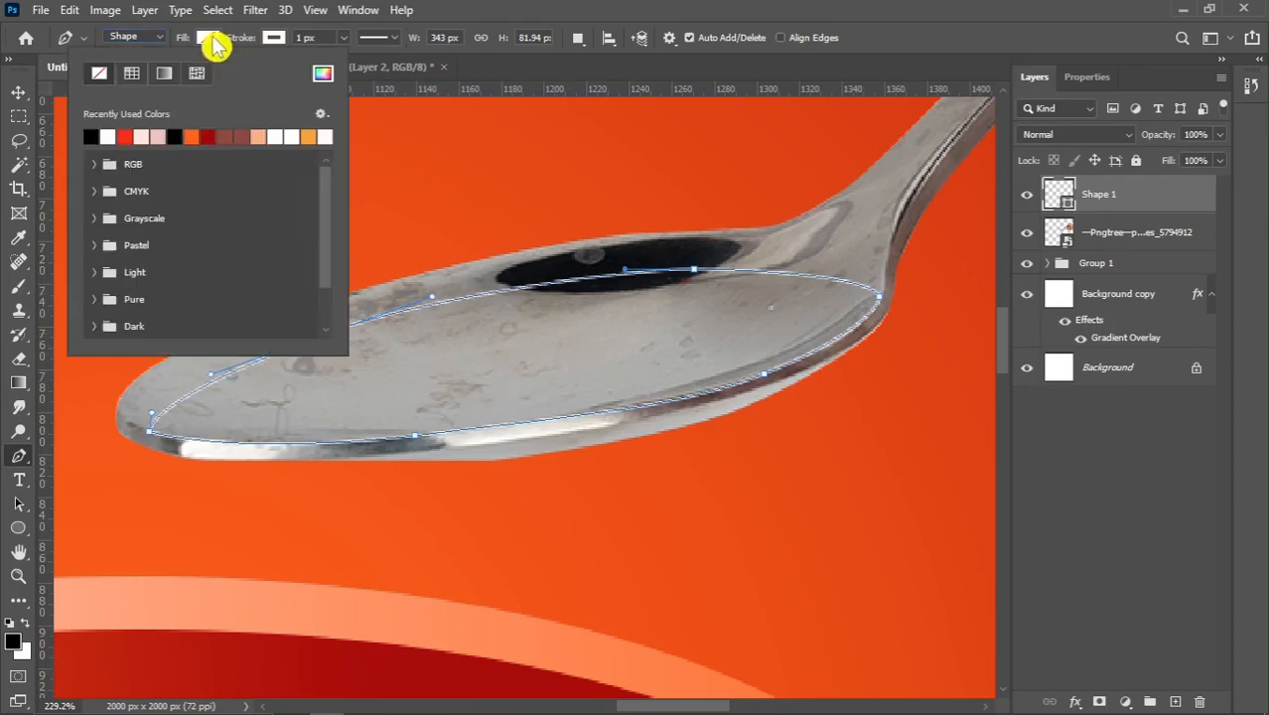
pyautogui.click(89, 136)
pyautogui.click(273, 37)
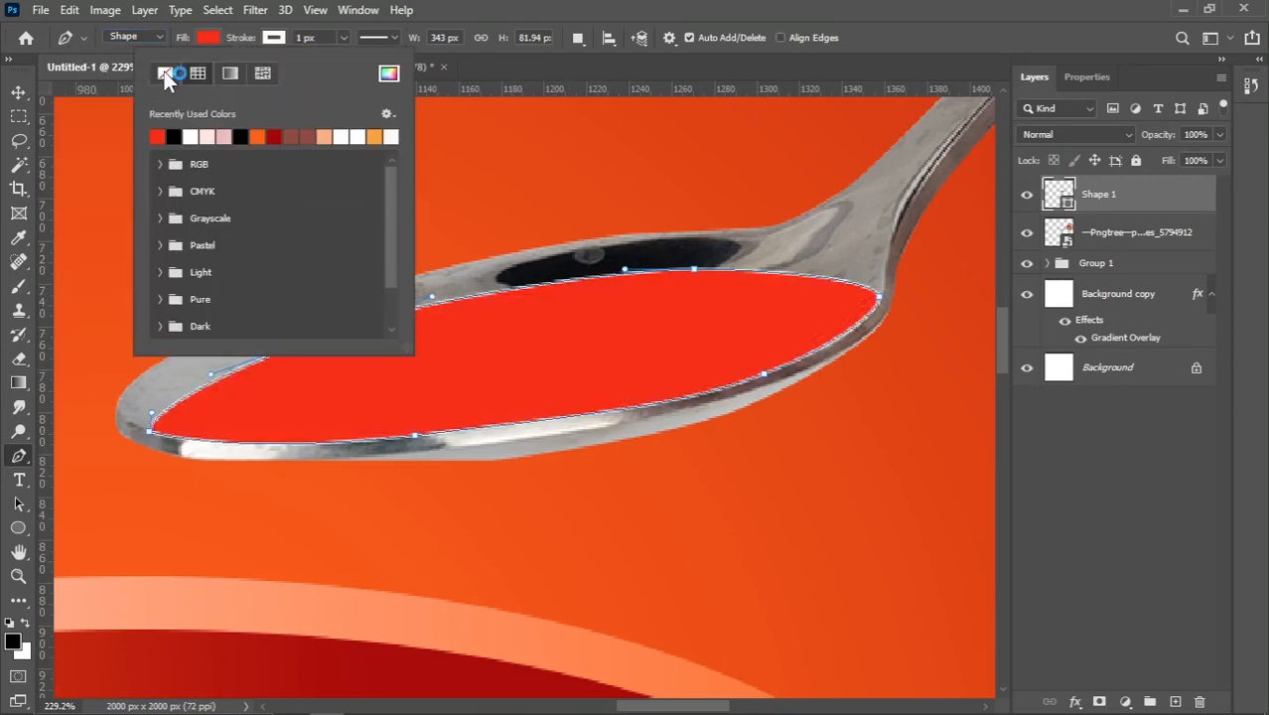
pyautogui.click(163, 74)
pyautogui.click(18, 93)
# Bring the soup image from plate.png over the spoon as a new layer and clip it to Shape 1.
pyautogui.scroll(-6, 343, 379)
pyautogui.scroll(2, 645, 344)
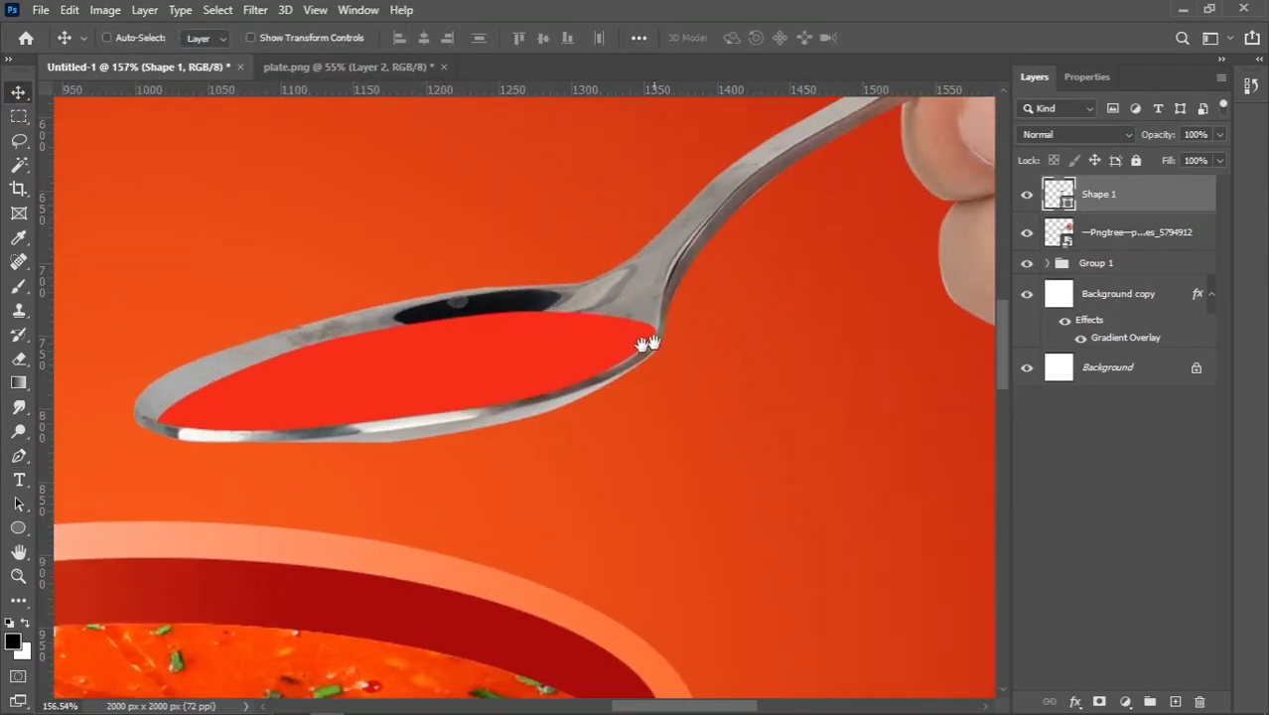
pyautogui.moveTo(654, 342); pyautogui.dragTo(662, 360)
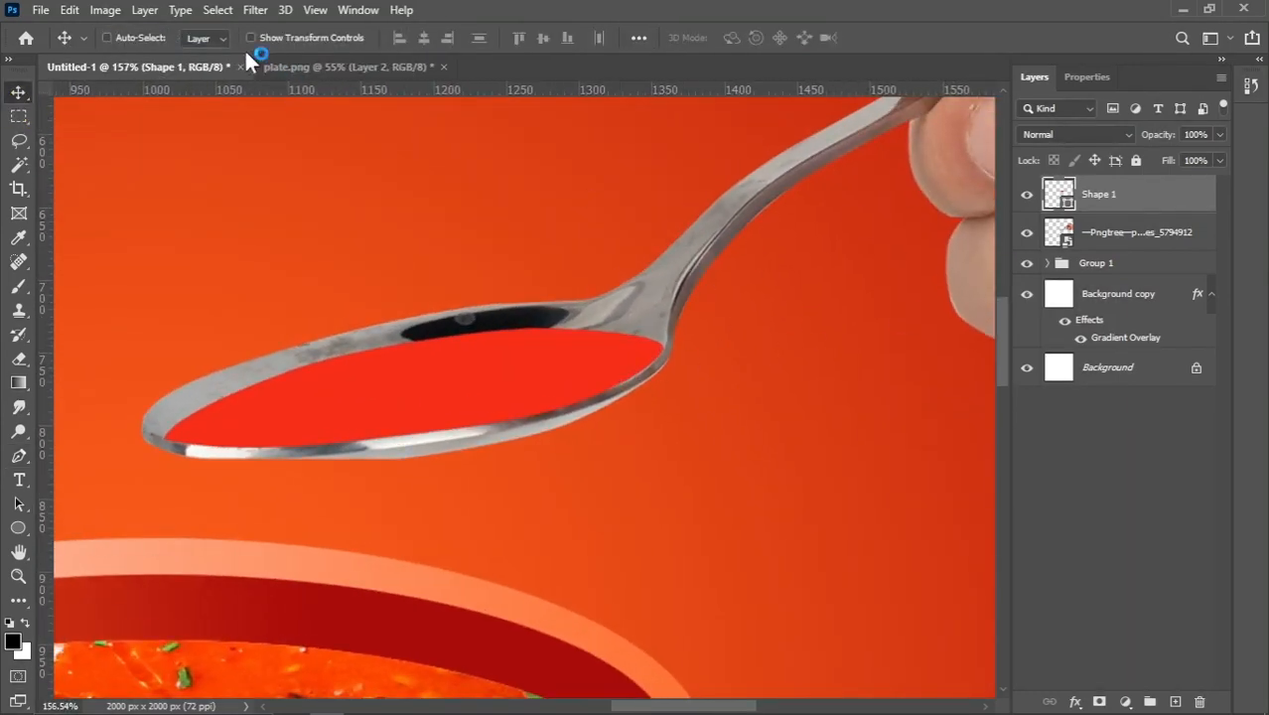
pyautogui.click(323, 66)
pyautogui.moveTo(561, 397); pyautogui.dragTo(481, 345)
pyautogui.scroll(-2, 437, 337)
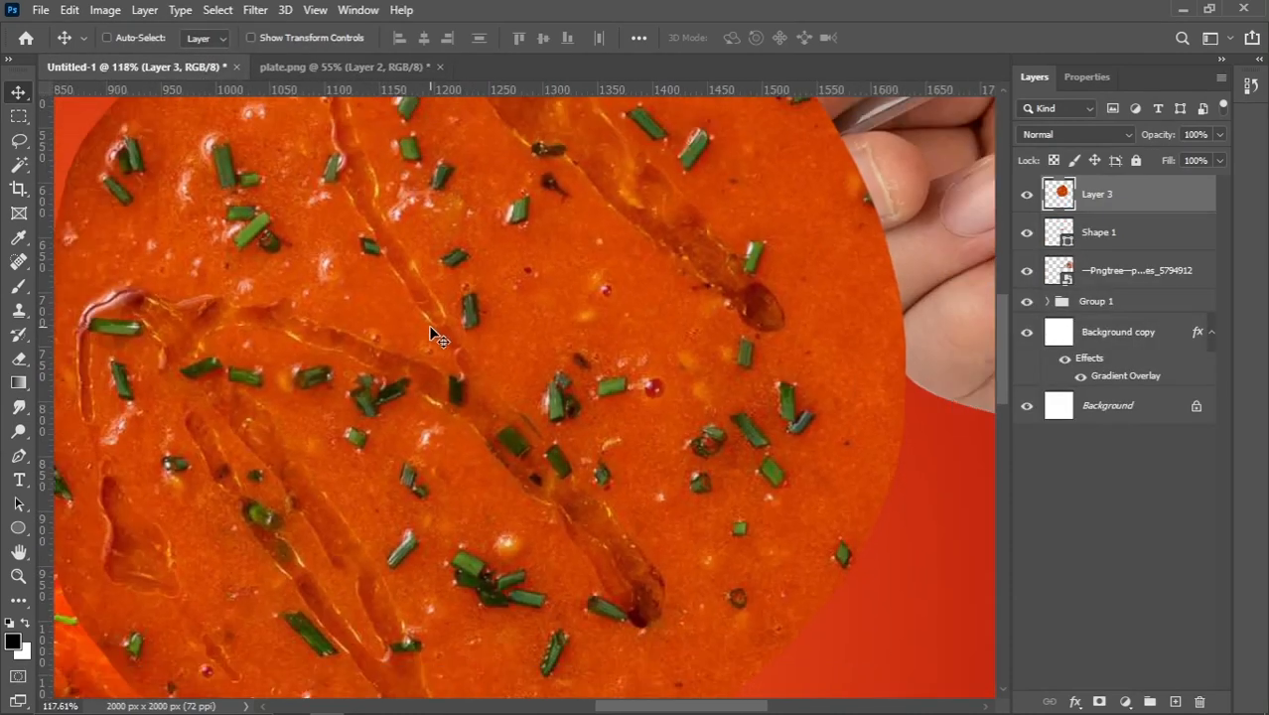
pyautogui.scroll(-2, 437, 337)
pyautogui.rightClick(1116, 204)
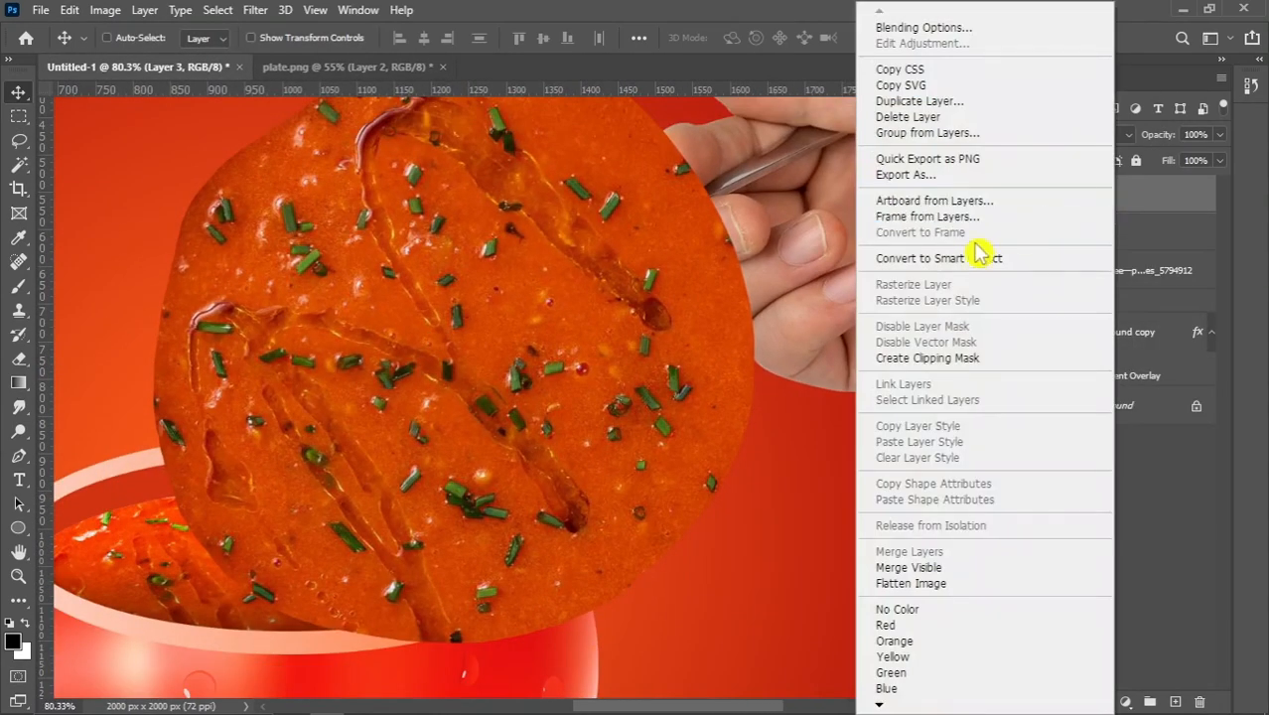
pyautogui.click(927, 358)
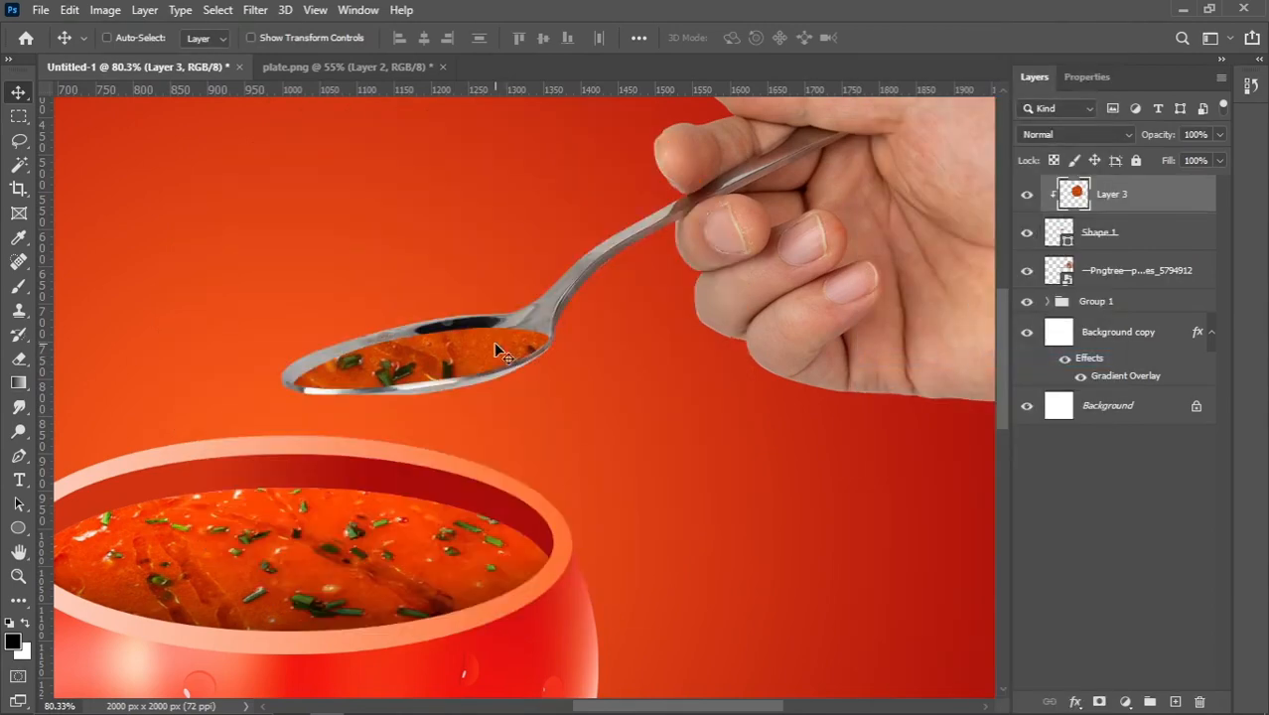
# Scale the clipped soup layer to about 51% and shift it 46 px left and 11 px down over the spoon.
pyautogui.hotkey('ctrl', 't')
pyautogui.scroll(-2, 439, 405)
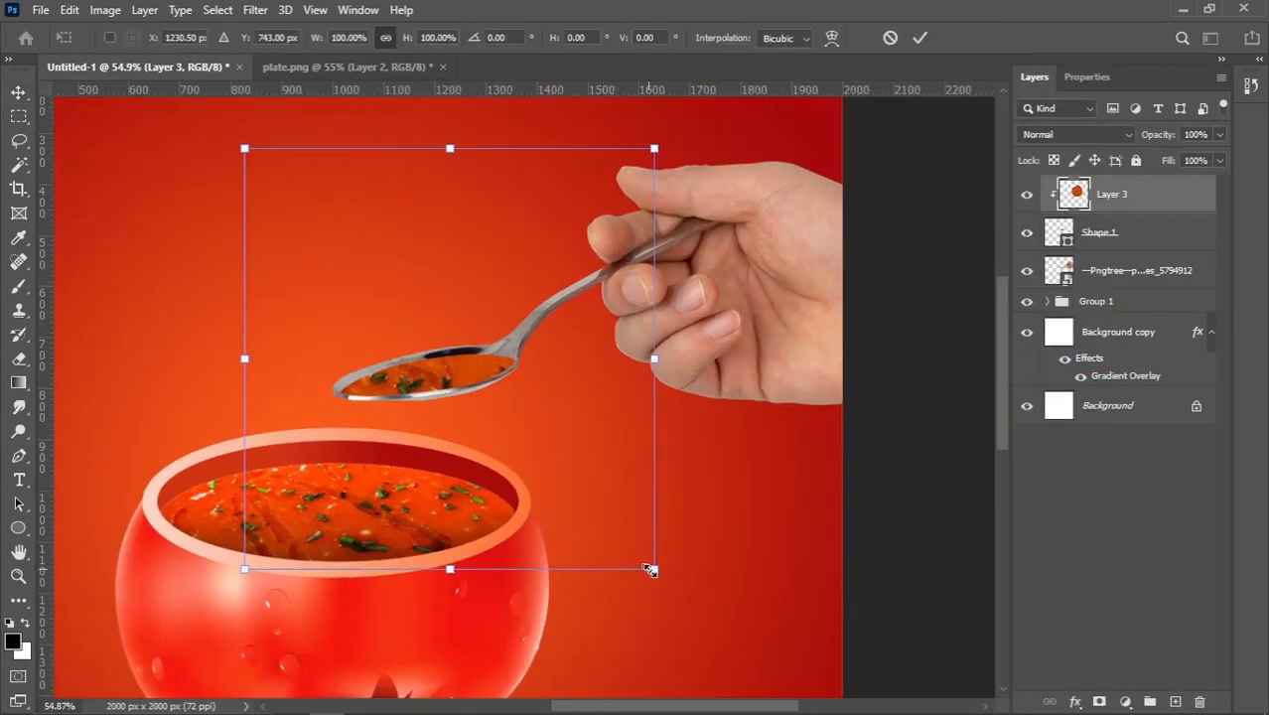
pyautogui.moveTo(650, 569); pyautogui.dragTo(555, 461)
pyautogui.moveTo(467, 419); pyautogui.dragTo(444, 427)
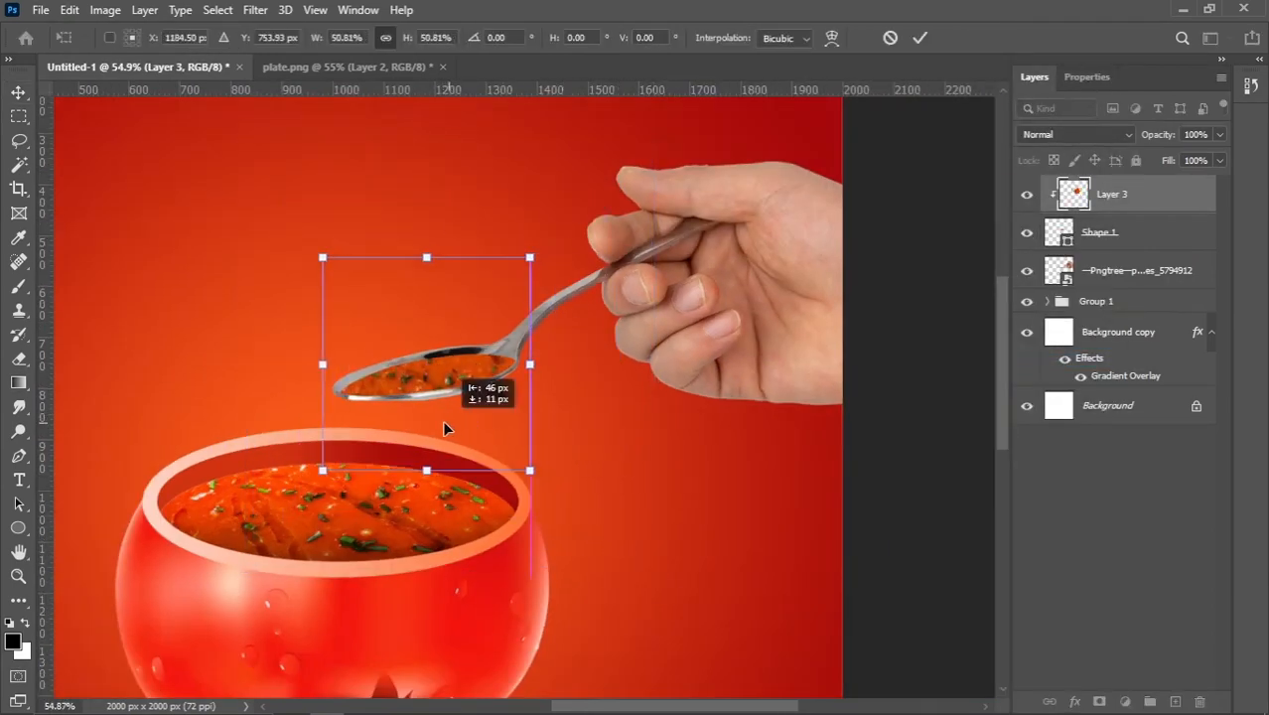
# Apply Perspective to the soup layer, spreading its lower edge wider and tapering its right side vertically.
pyautogui.rightClick(444, 429)
pyautogui.click(506, 182)
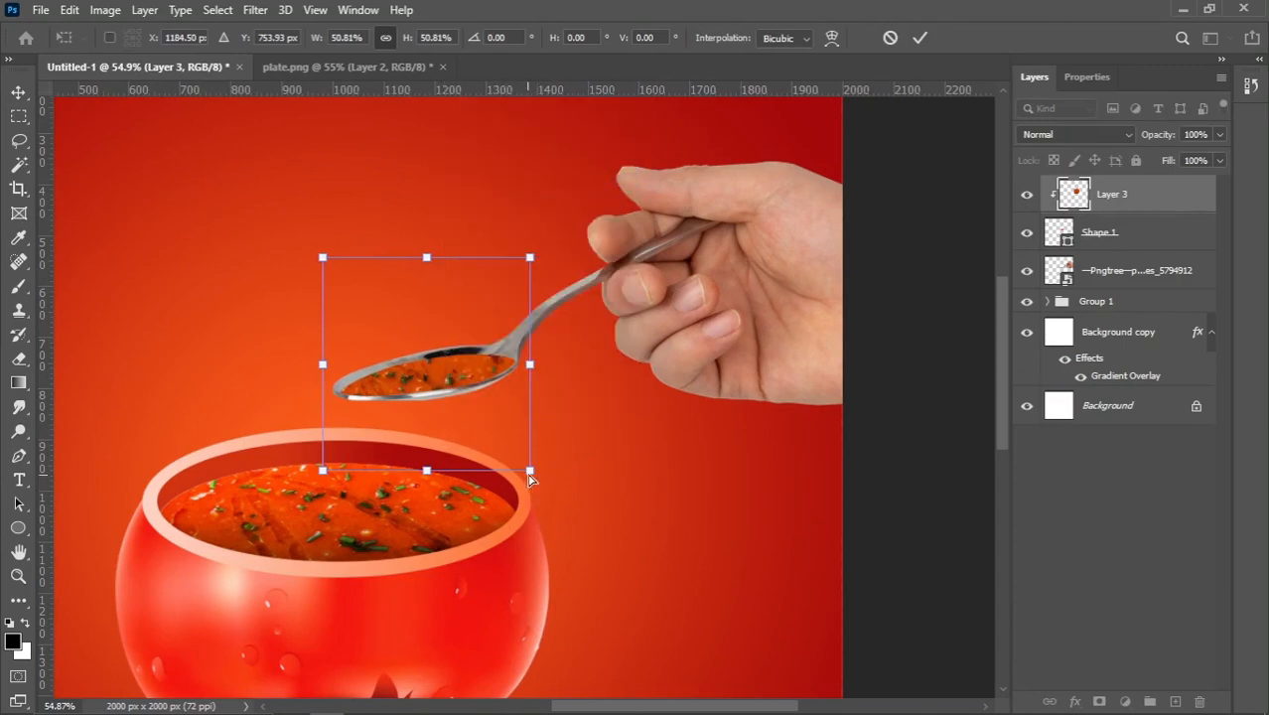
pyautogui.moveTo(529, 475); pyautogui.dragTo(600, 468)
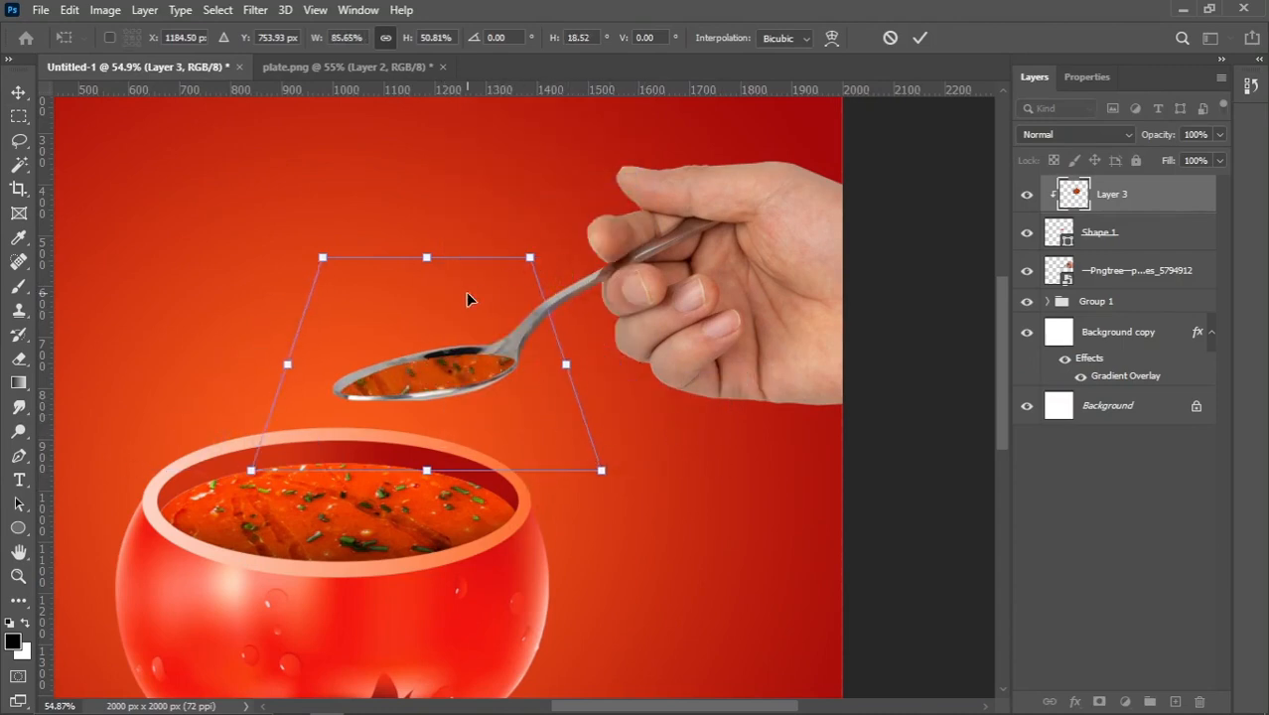
pyautogui.moveTo(531, 265)
pyautogui.mouseDown()
pyautogui.moveTo(496, 290)
pyautogui.moveTo(527, 283)
pyautogui.mouseUp()
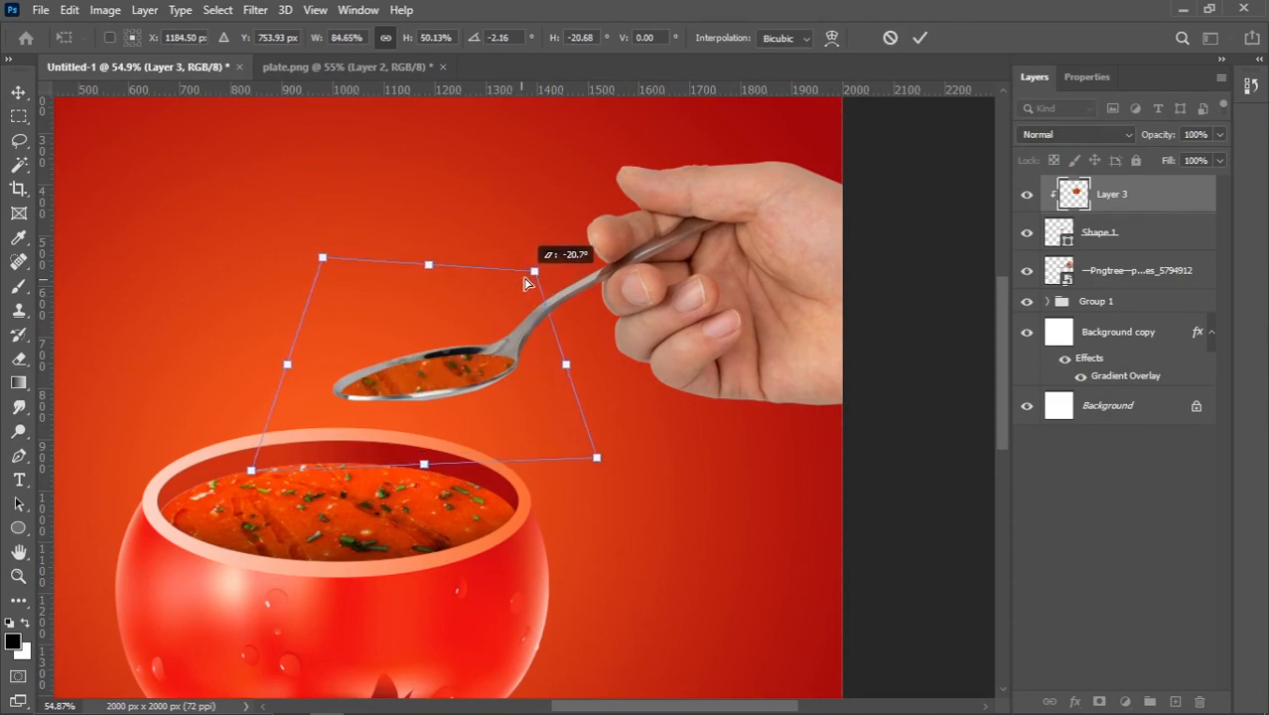
# Warp the soup layer by pulling its lower right area slightly upward and adjusting the middle, and apply the transformation.
pyautogui.rightClick(486, 323)
pyautogui.click(536, 440)
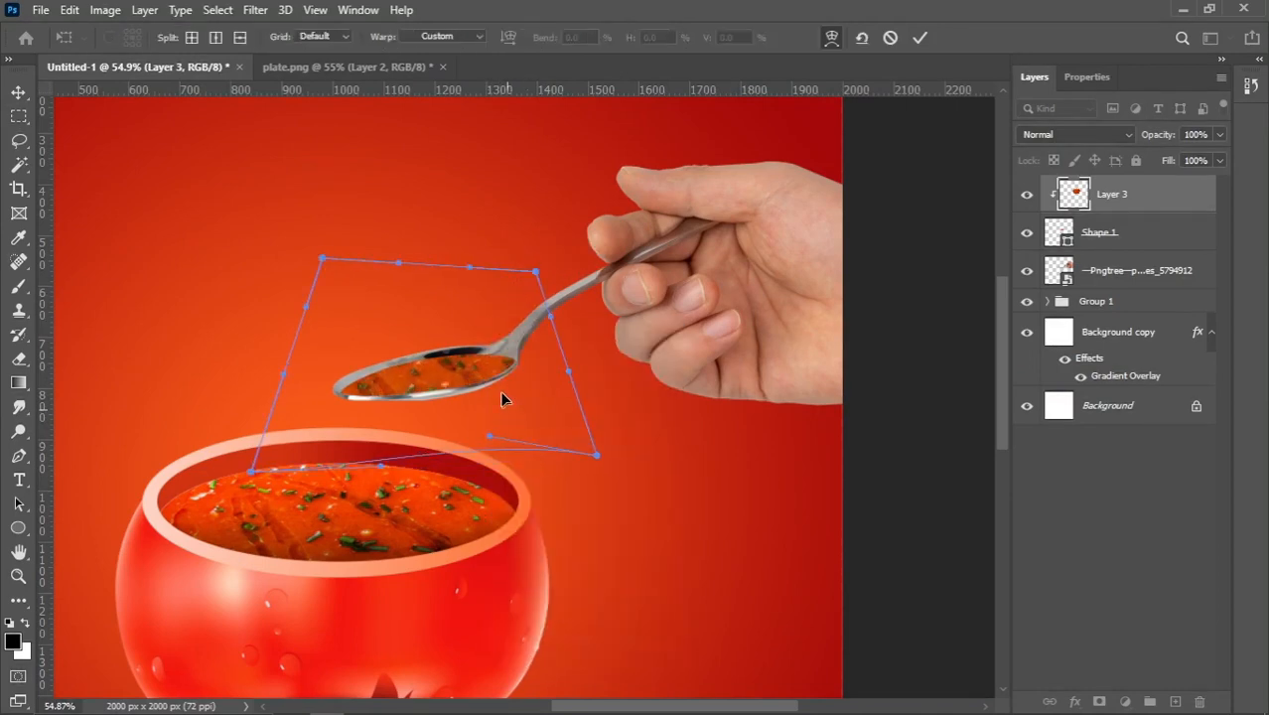
pyautogui.moveTo(501, 392); pyautogui.dragTo(498, 385)
pyautogui.moveTo(421, 372); pyautogui.dragTo(415, 380)
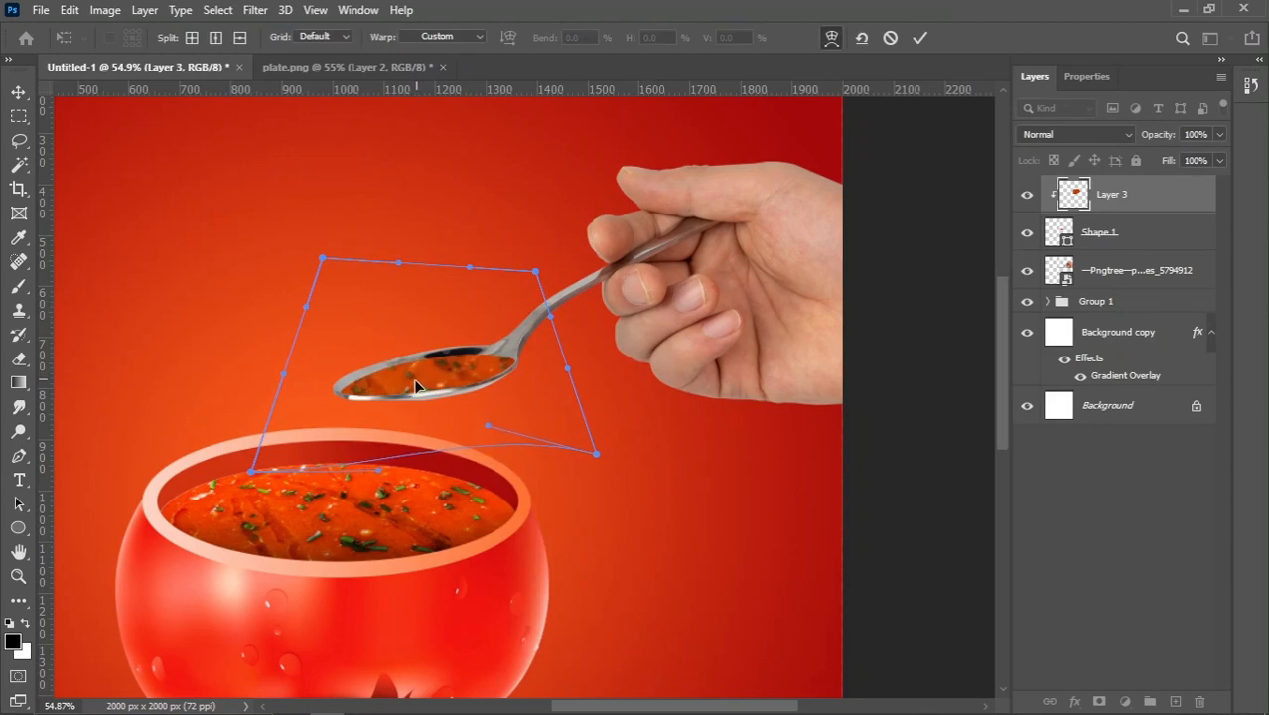
pyautogui.press('Return')
# Scale the soup layer to about 64% and shift it slightly right and down so it fills the spoon's bowl.
pyautogui.hotkey('ctrl', 't')
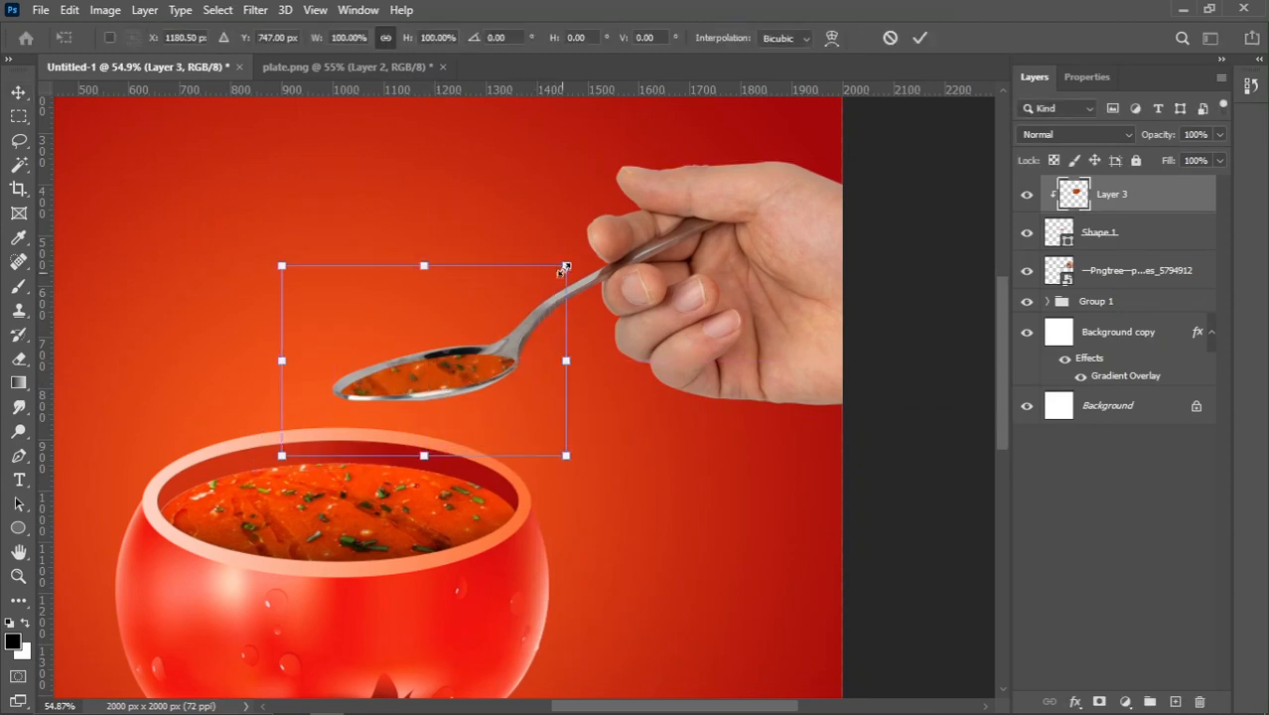
pyautogui.moveTo(565, 268); pyautogui.dragTo(512, 295)
pyautogui.scroll(3, 476, 373)
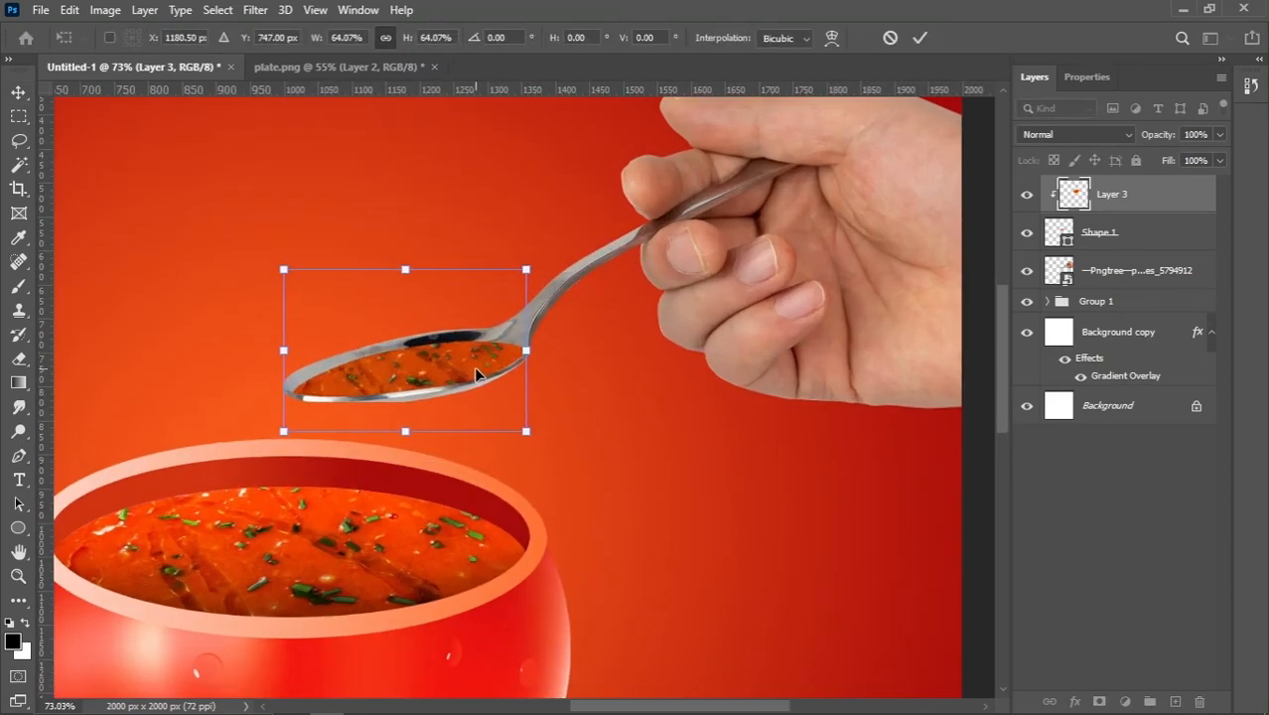
pyautogui.moveTo(476, 374); pyautogui.dragTo(485, 381)
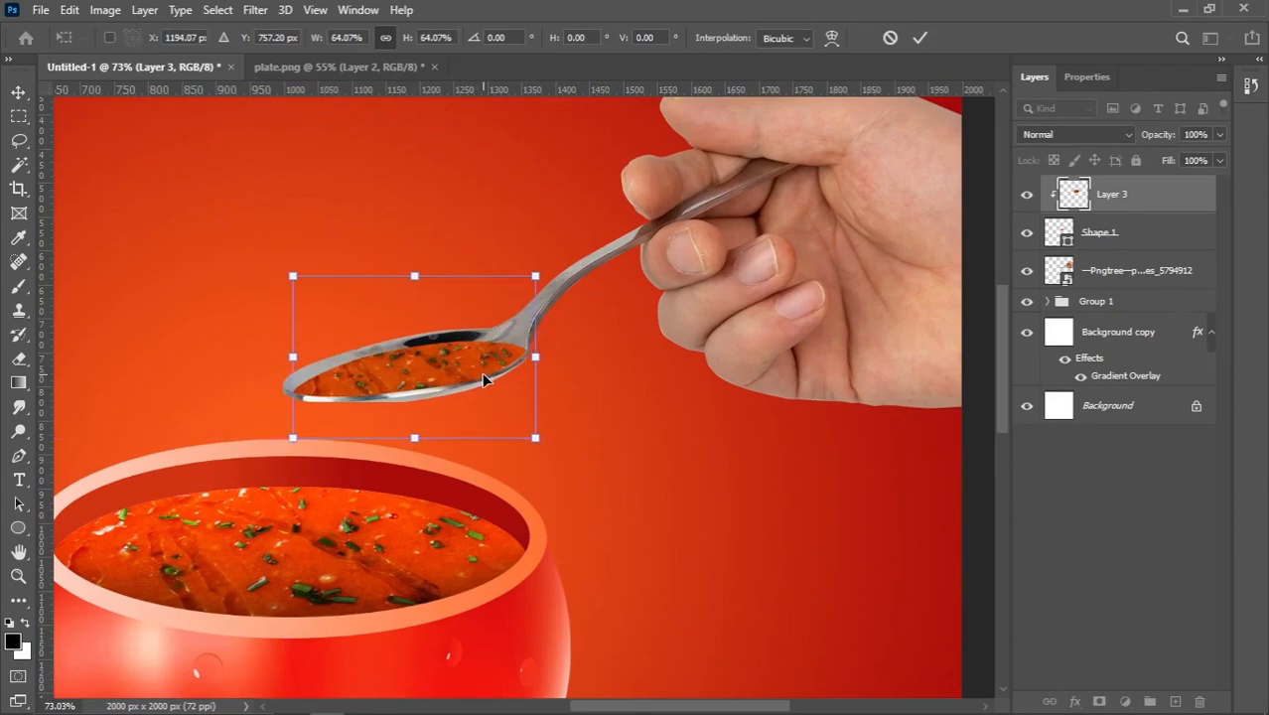
pyautogui.press('Return')
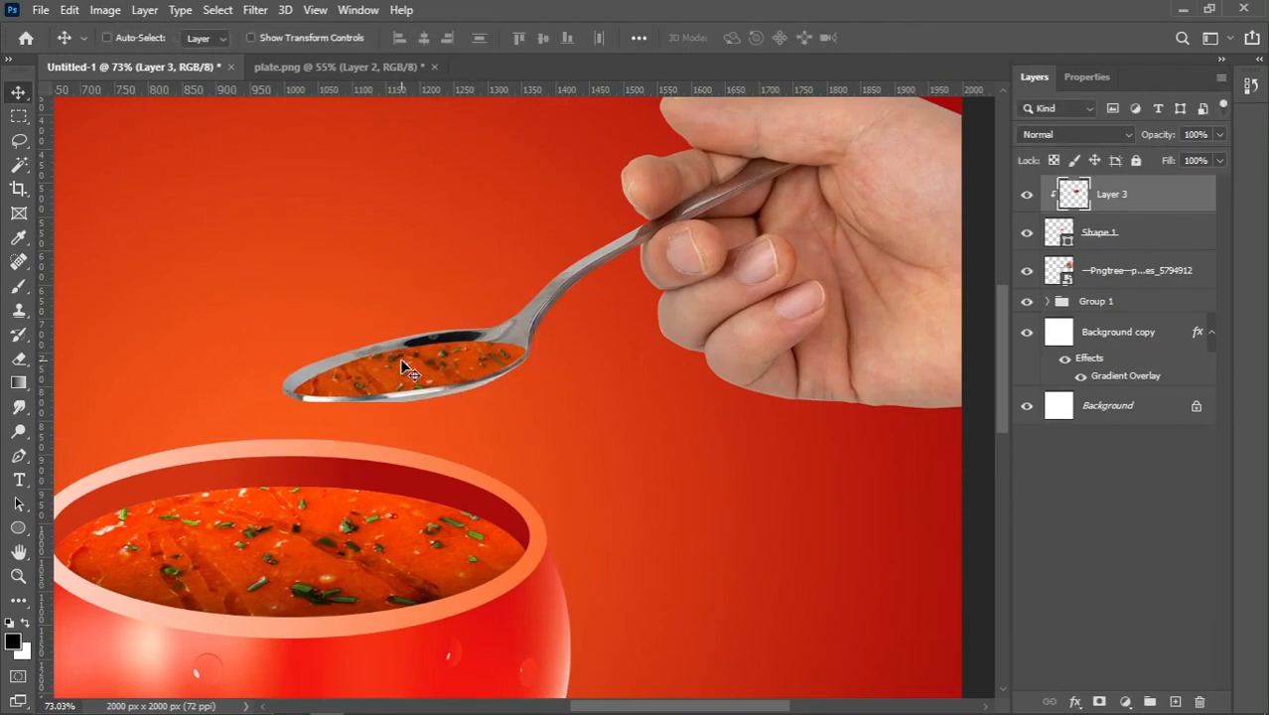
# Add a layer mask to the Shape 1 layer.
pyautogui.scroll(-2, 446, 378)
pyautogui.scroll(4, 428, 359)
pyautogui.moveTo(445, 364); pyautogui.dragTo(457, 373)
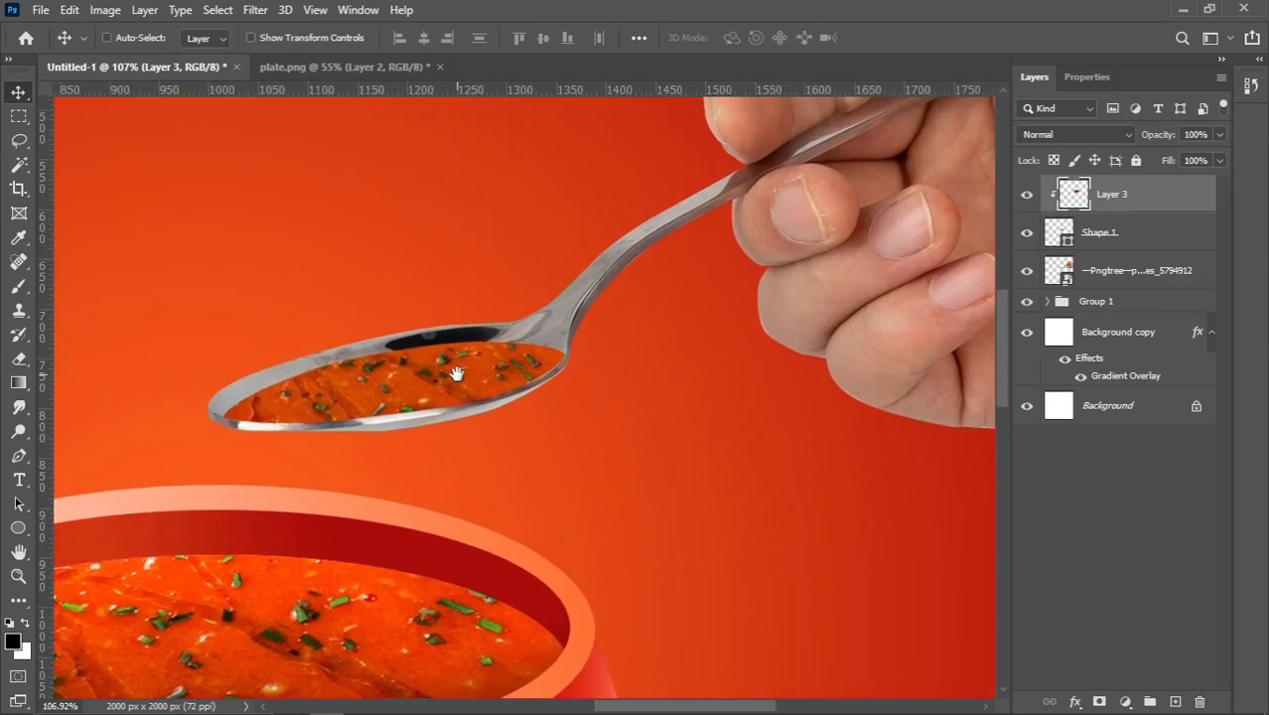
pyautogui.click(1116, 235)
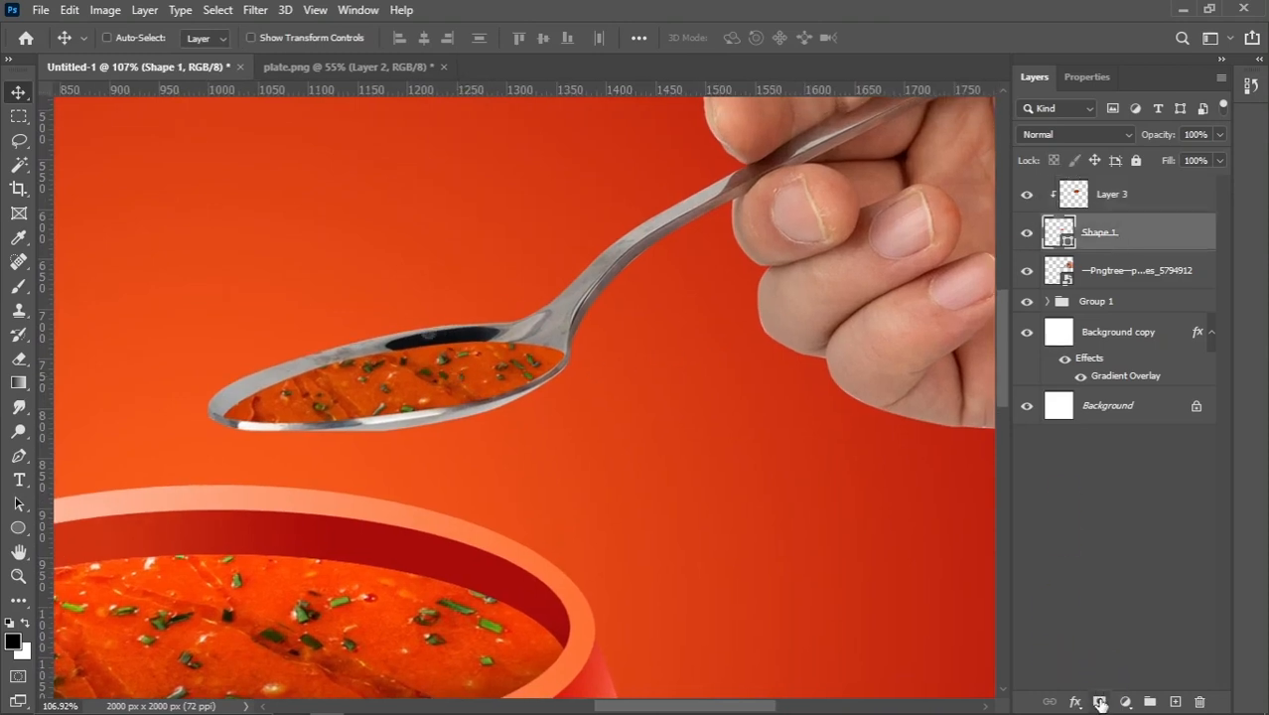
pyautogui.click(1099, 701)
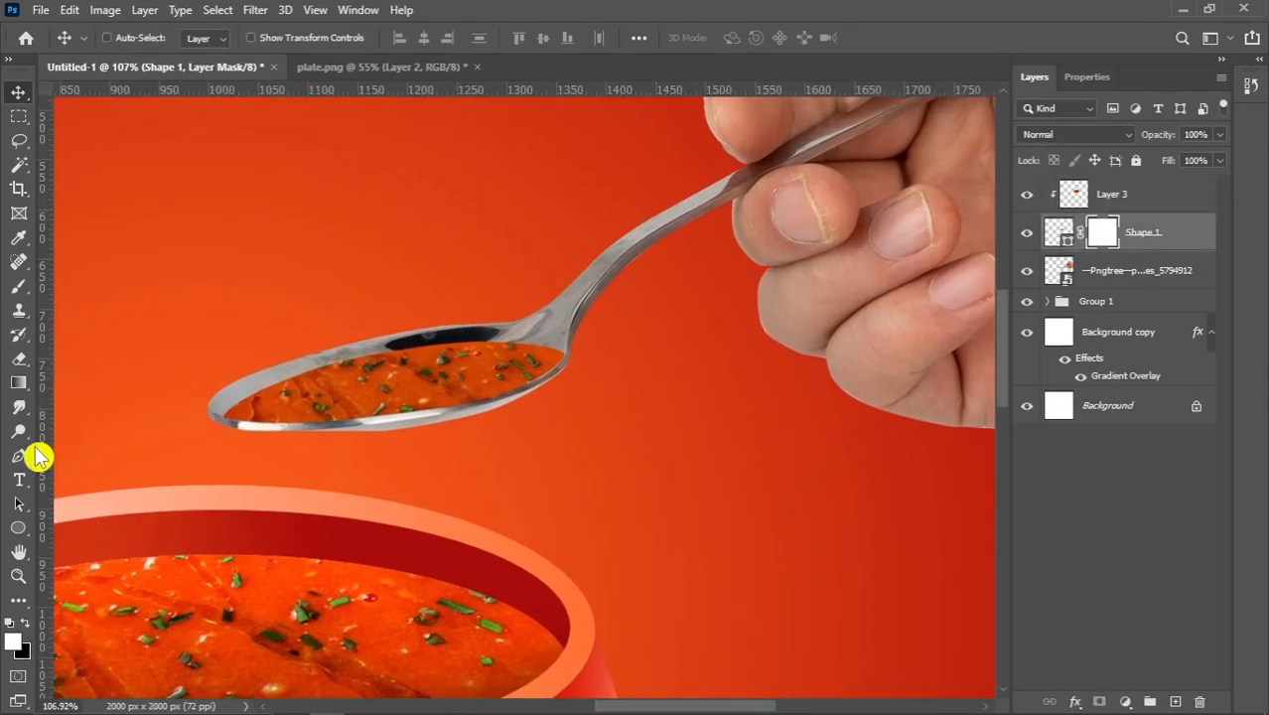
# Fade the soup's upper edge near the spoon's handle on the Shape 1 mask with the soft Eraser, reducing the brush from 70 to 50.
pyautogui.press('e')
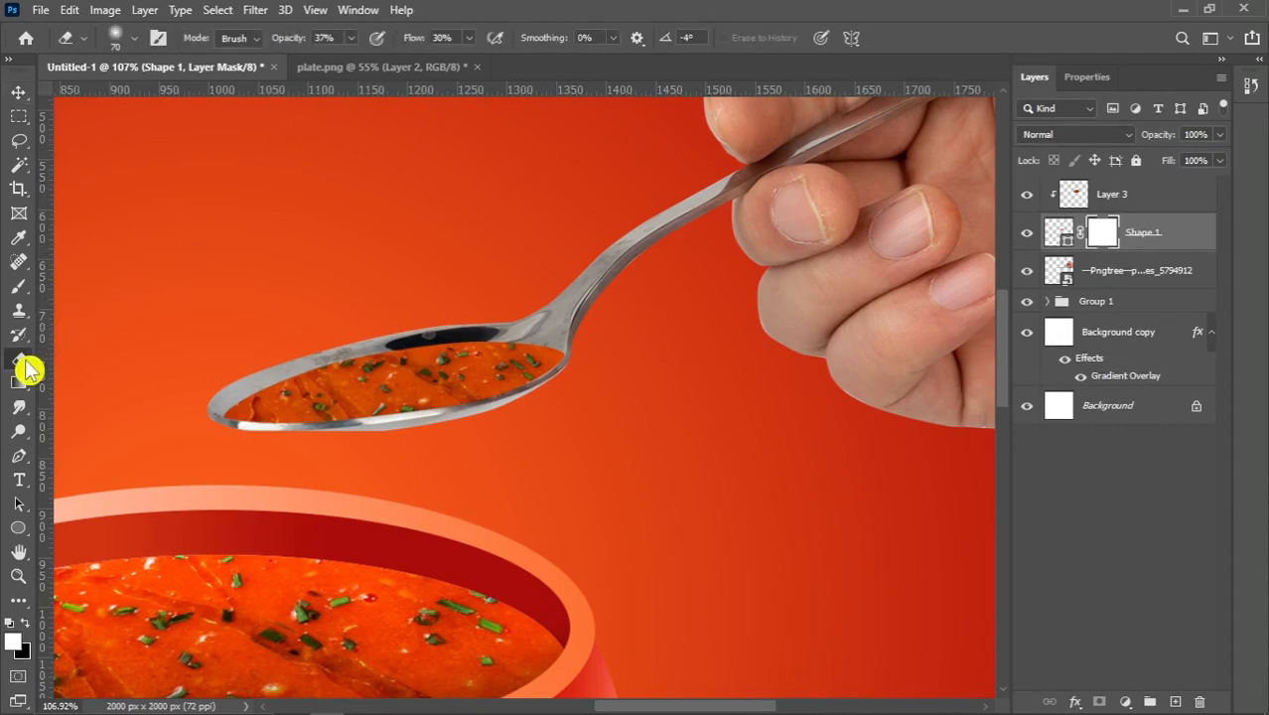
pyautogui.rightClick(25, 361)
pyautogui.click(67, 360)
pyautogui.scroll(6, 552, 347)
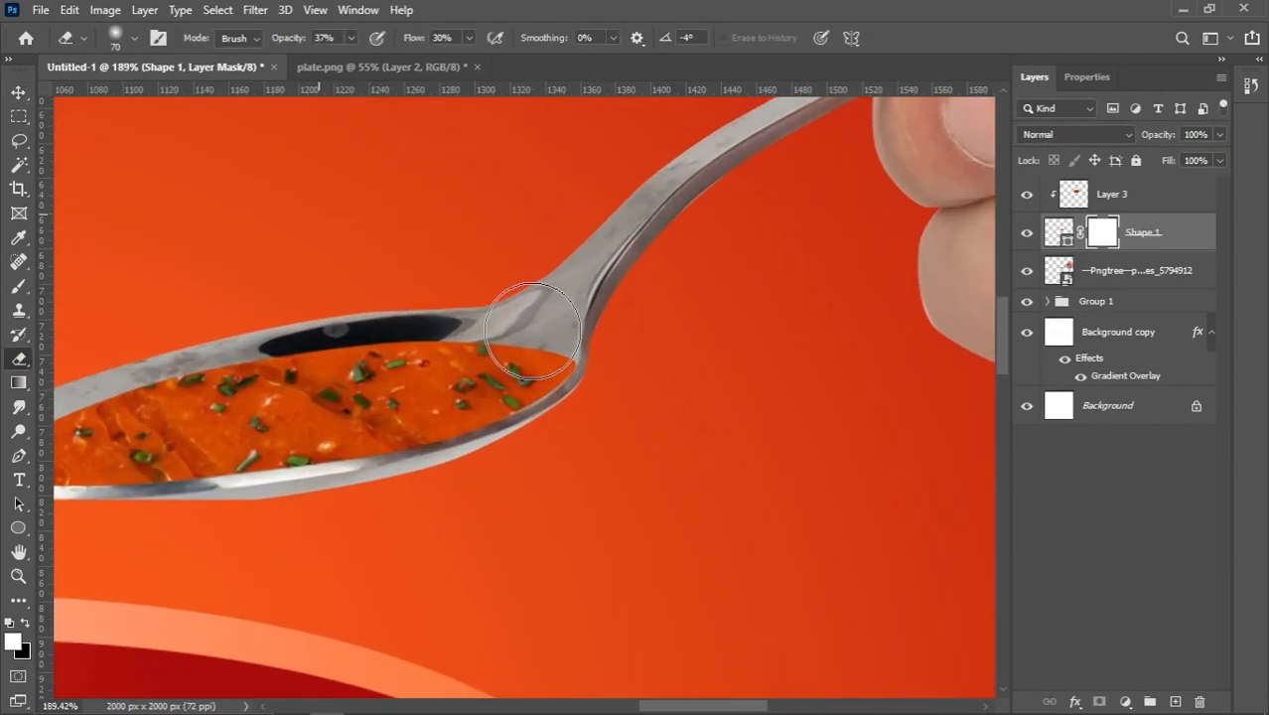
pyautogui.moveTo(419, 314)
pyautogui.mouseDown()
pyautogui.moveTo(532, 310)
pyautogui.moveTo(592, 335)
pyautogui.mouseUp()
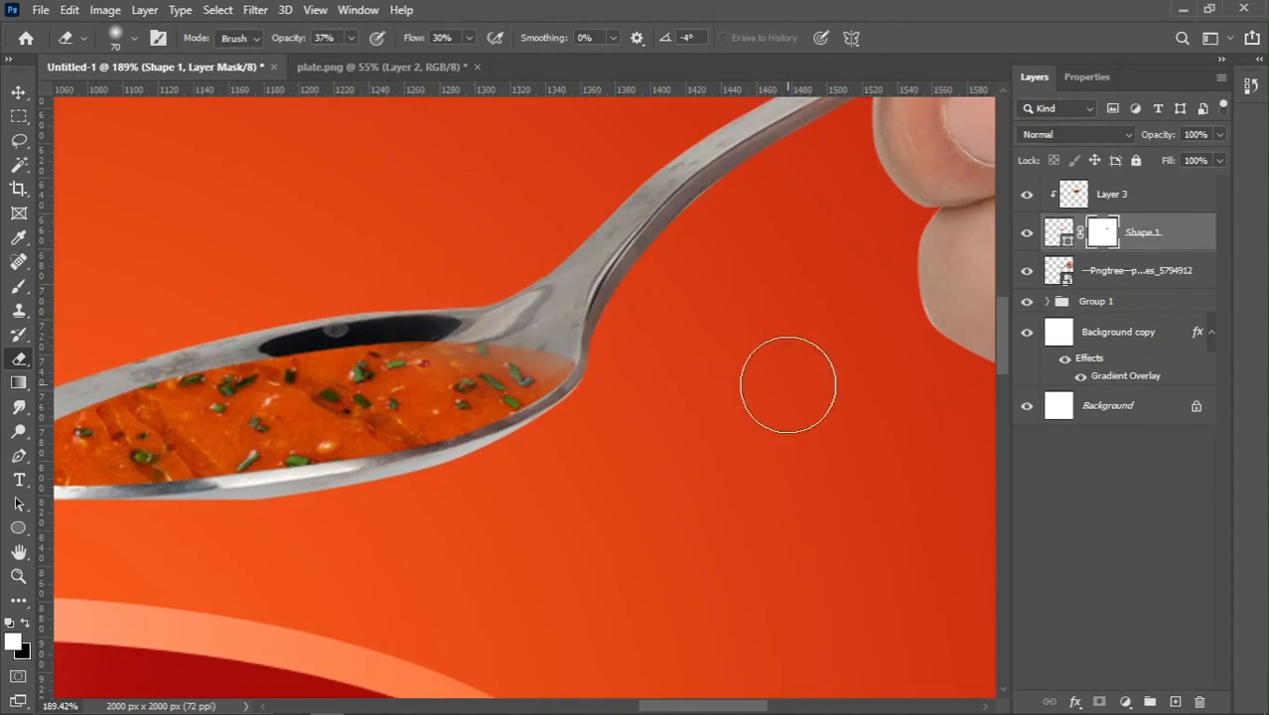
pyautogui.scroll(-3, 787, 384)
pyautogui.scroll(2, 585, 355)
pyautogui.press('[')
pyautogui.press('[')
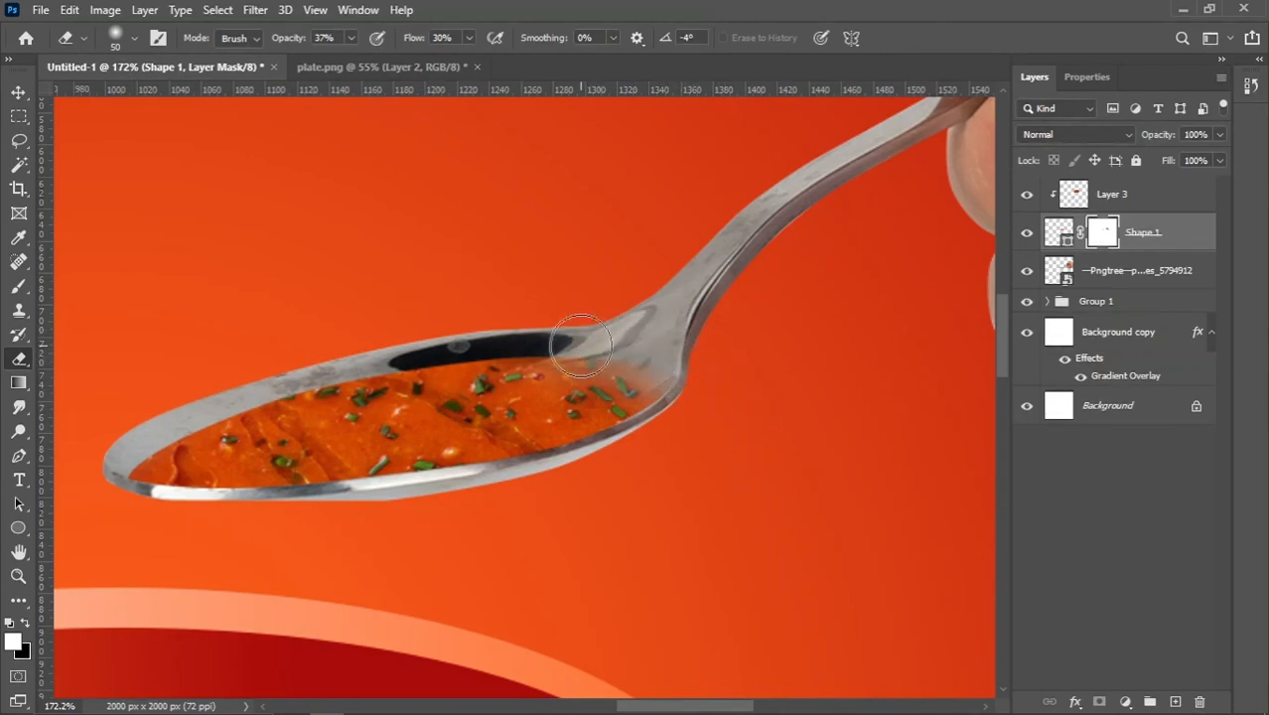
pyautogui.scroll(-6, 571, 440)
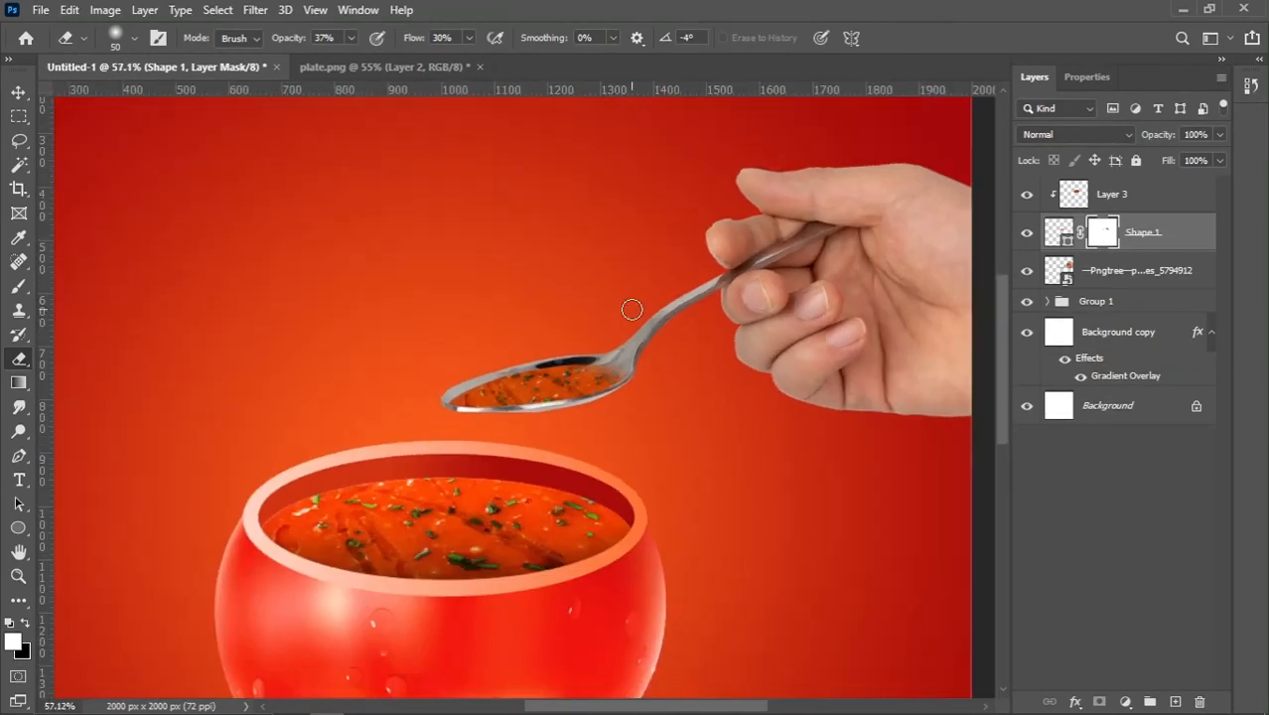
pyautogui.press('v')
pyautogui.scroll(-3, 489, 333)
pyautogui.scroll(4, 603, 360)
pyautogui.moveTo(570, 376); pyautogui.dragTo(568, 330)
pyautogui.scroll(-4, 599, 417)
pyautogui.scroll(1, 688, 375)
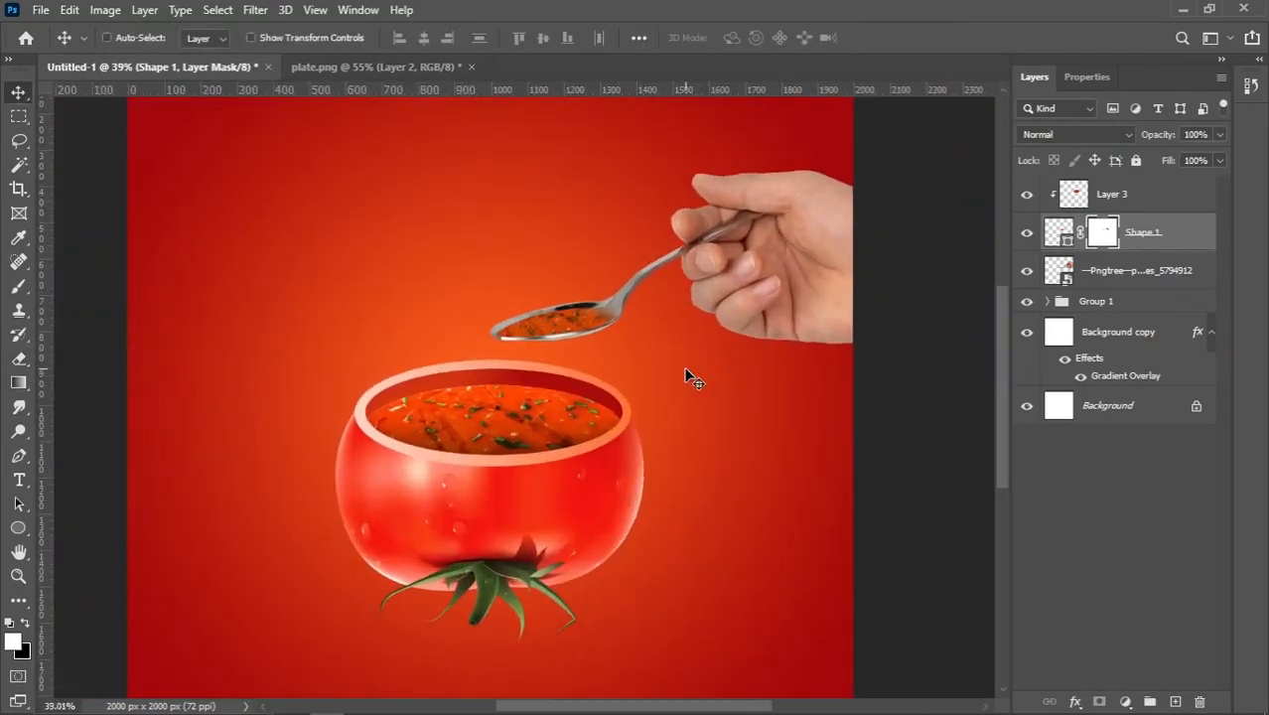
# Place the smokegg image from New folder (2) above Layer 3, positioned over the bowl's opening.
pyautogui.click(1160, 199)
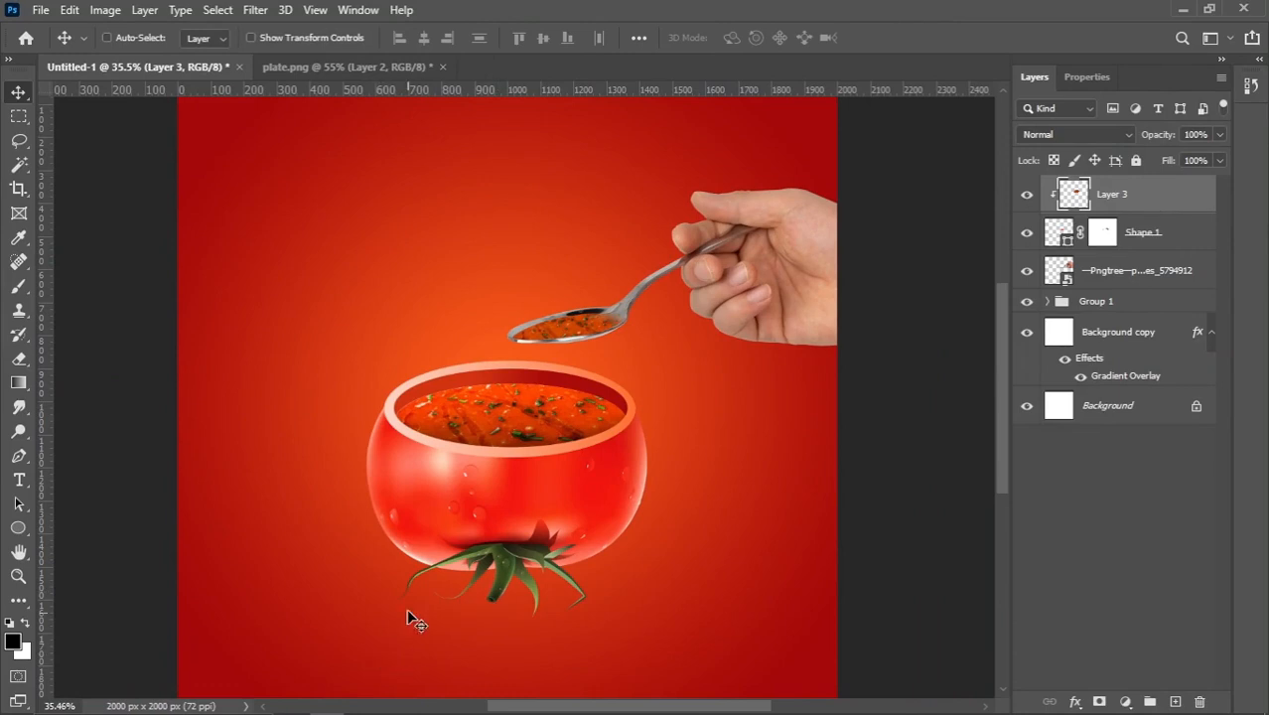
pyautogui.moveTo(291, 701)
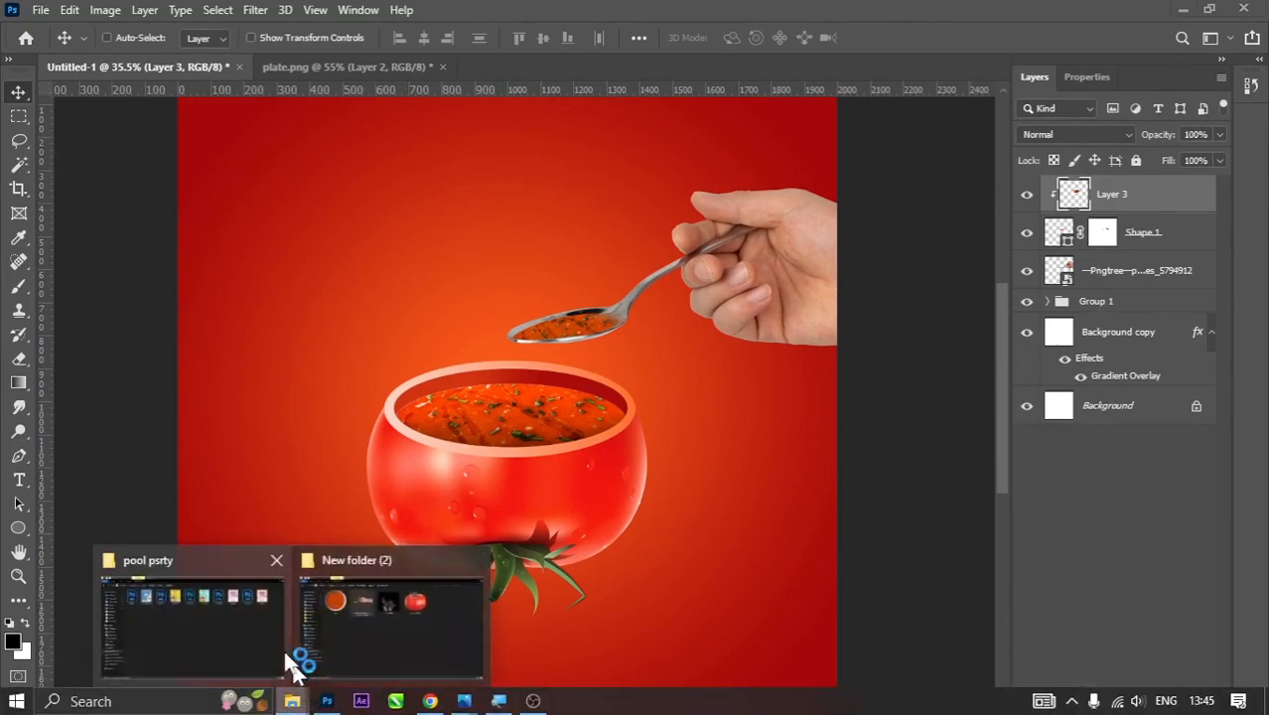
pyautogui.click(383, 640)
pyautogui.moveTo(615, 232); pyautogui.dragTo(511, 144)
pyautogui.moveTo(520, 377); pyautogui.dragTo(528, 389)
pyautogui.press('Return')
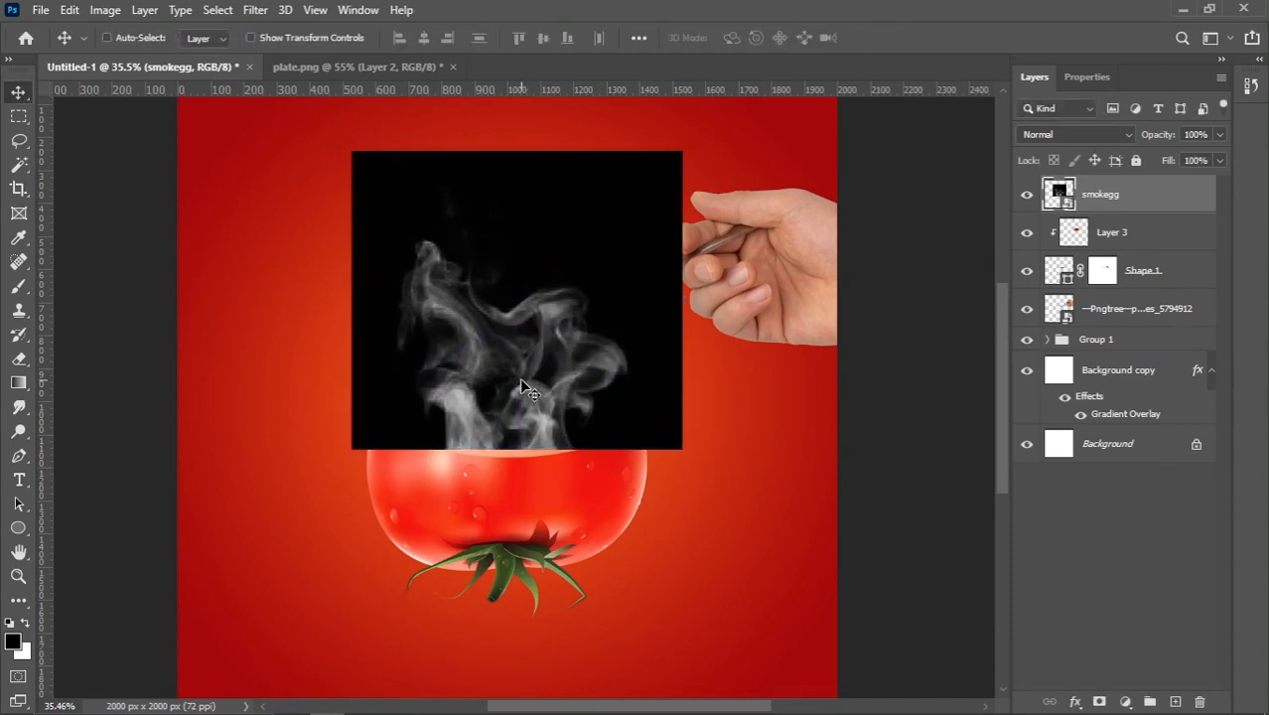
# Flip the smokegg layer horizontally, enlarge it slightly, and position it over the bowl's opening.
pyautogui.hotkey('ctrl', 't')
pyautogui.rightClick(519, 370)
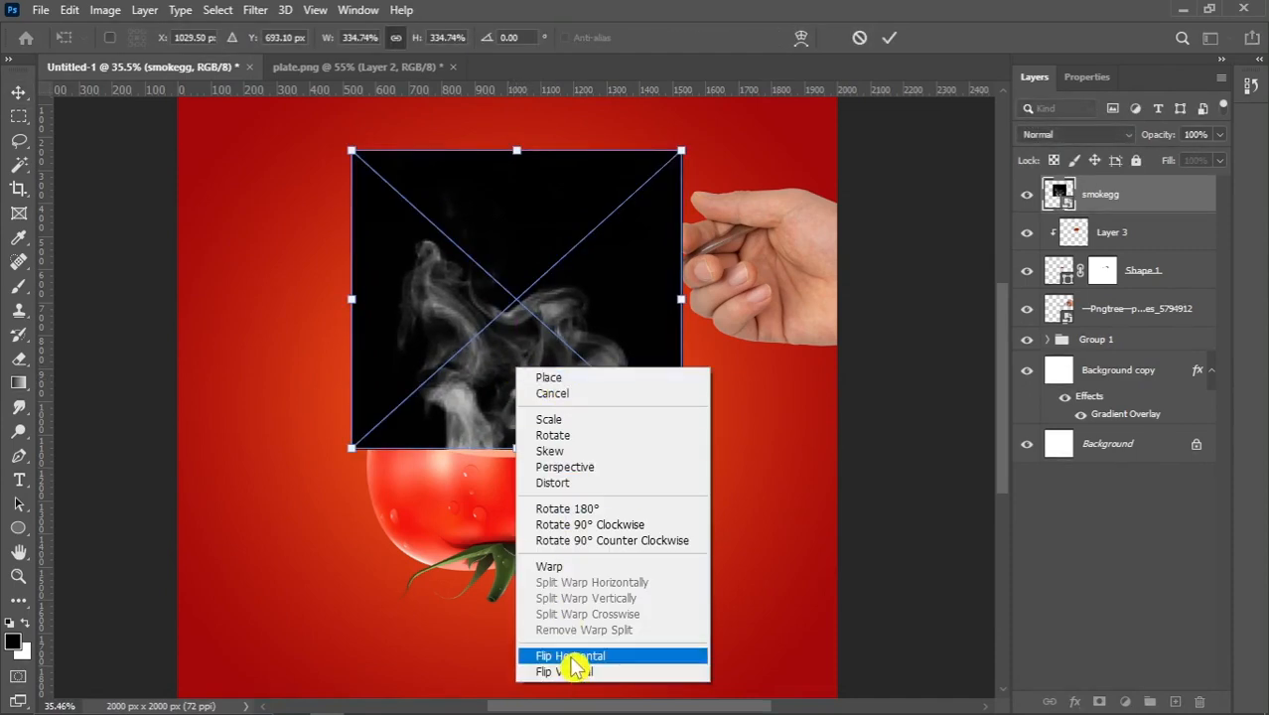
pyautogui.click(571, 656)
pyautogui.moveTo(546, 380); pyautogui.dragTo(535, 380)
pyautogui.moveTo(667, 446); pyautogui.dragTo(677, 453)
pyautogui.moveTo(539, 423); pyautogui.dragTo(539, 418)
pyautogui.press('Return')
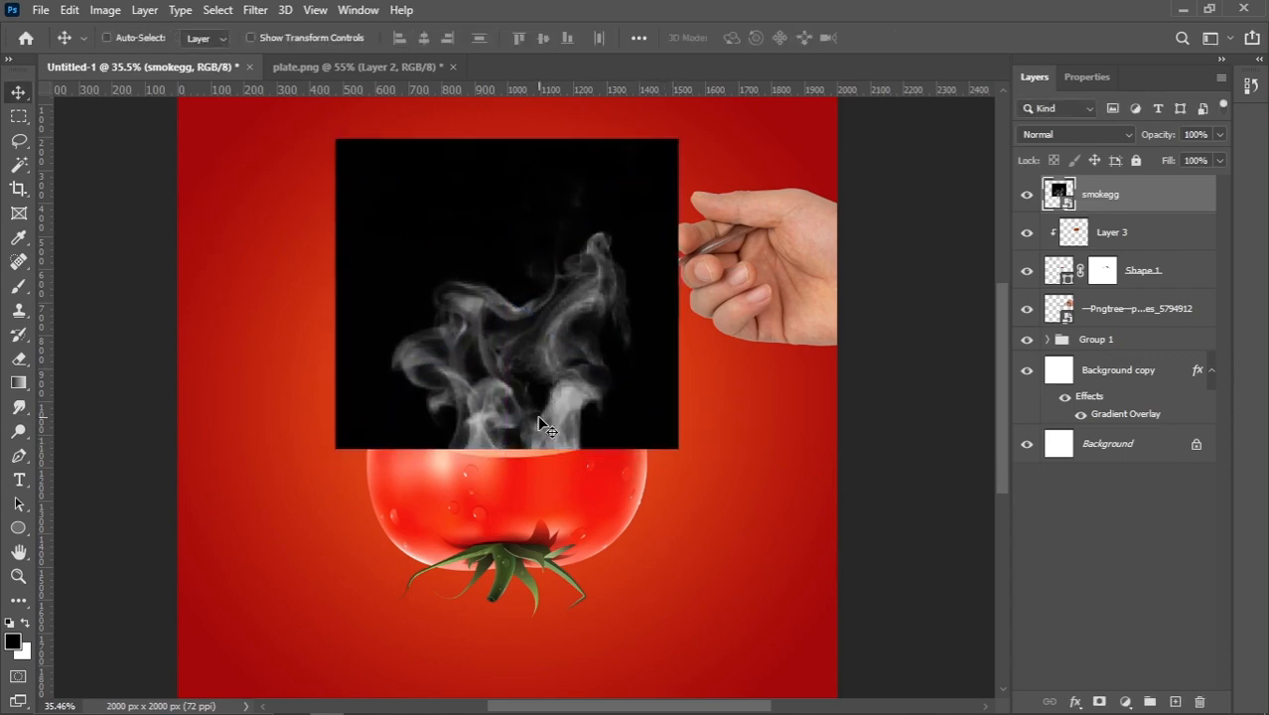
# Set the smokegg layer's blend mode to Screen.
pyautogui.scroll(2, 539, 410)
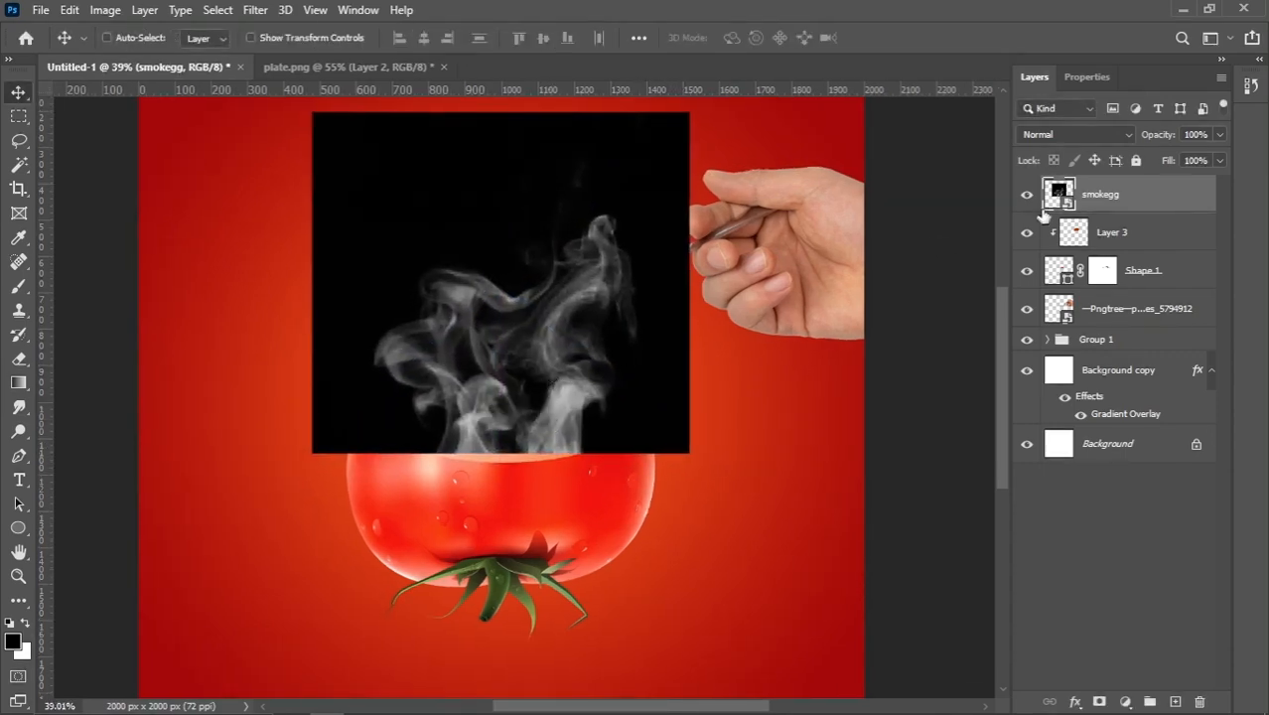
pyautogui.click(1048, 133)
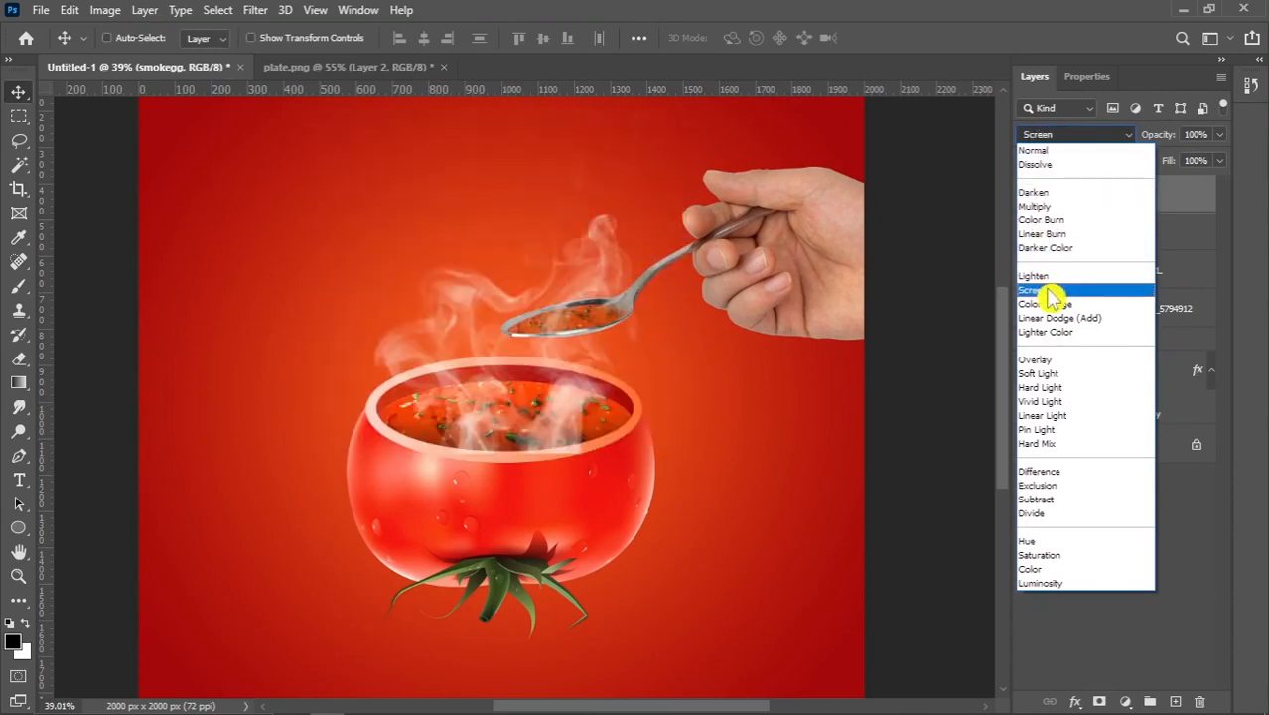
pyautogui.click(1045, 288)
pyautogui.scroll(1, 553, 409)
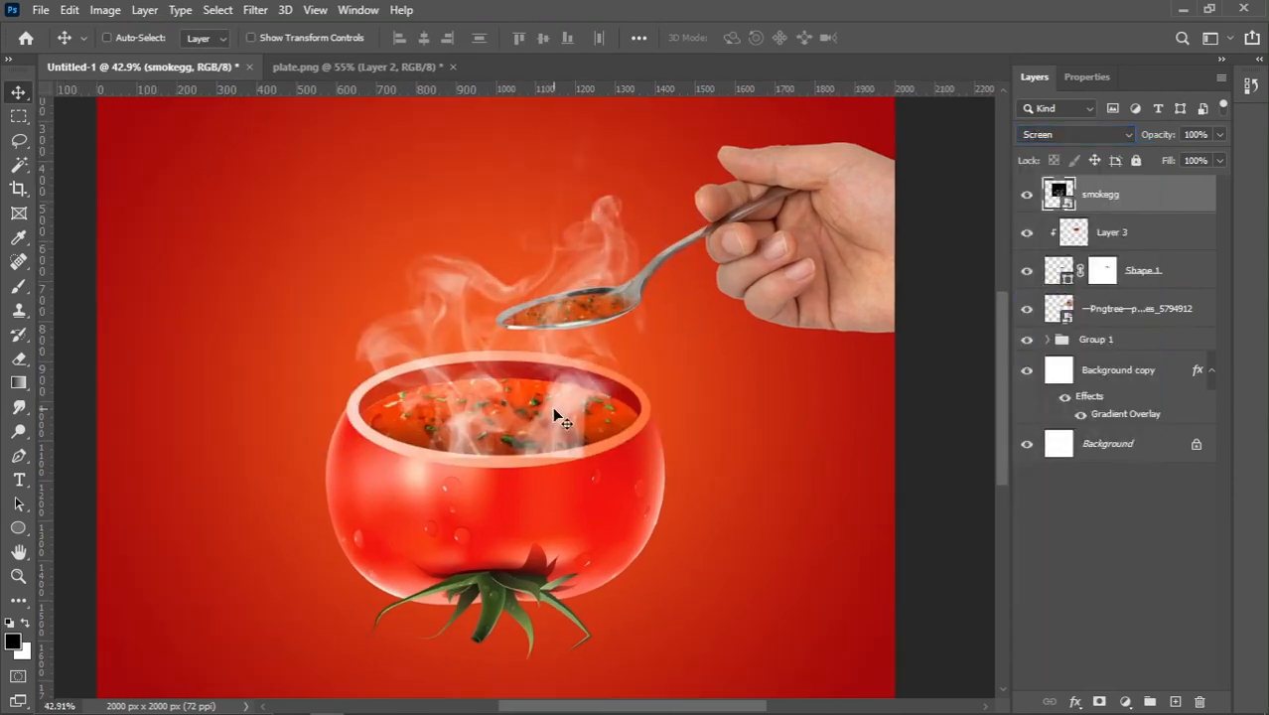
# Stretch the smokegg layer slightly and reposition it so the steam rises from the bowl's opening.
pyautogui.moveTo(554, 409); pyautogui.dragTo(509, 415)
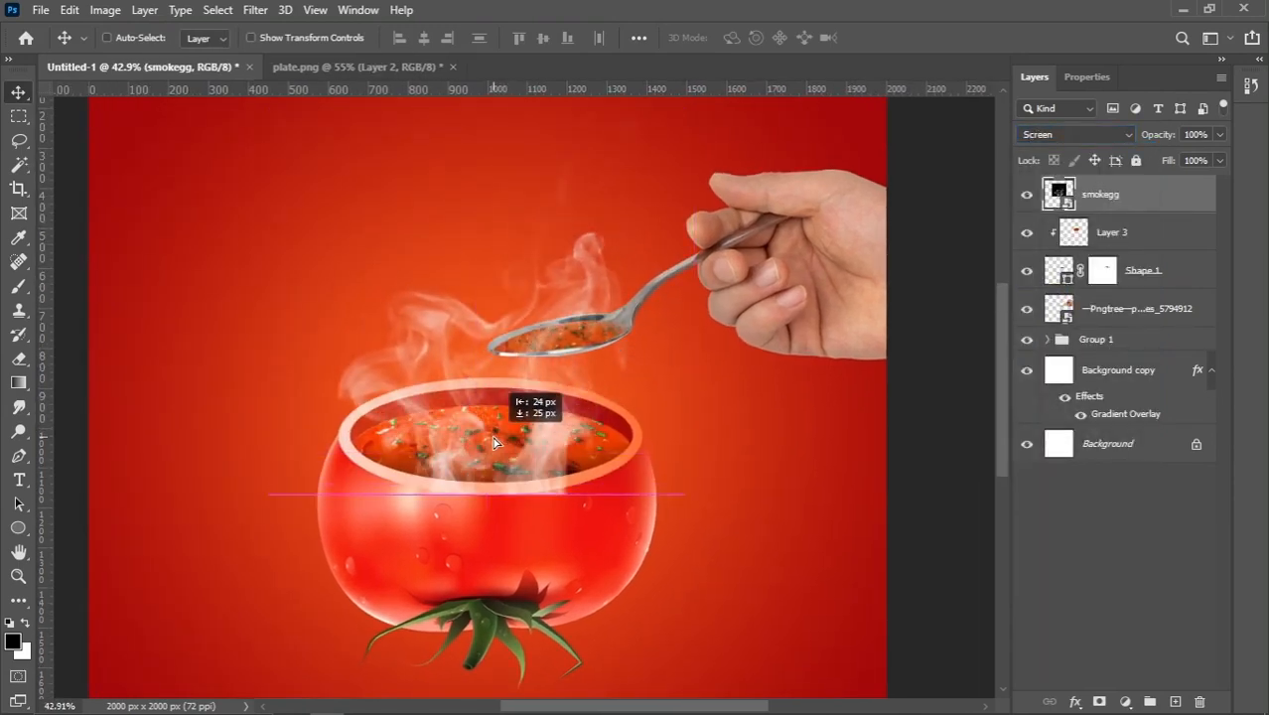
pyautogui.hotkey('ctrl', 't')
pyautogui.moveTo(477, 486); pyautogui.dragTo(477, 500)
pyautogui.moveTo(521, 435); pyautogui.dragTo(538, 415)
pyautogui.press('Return')
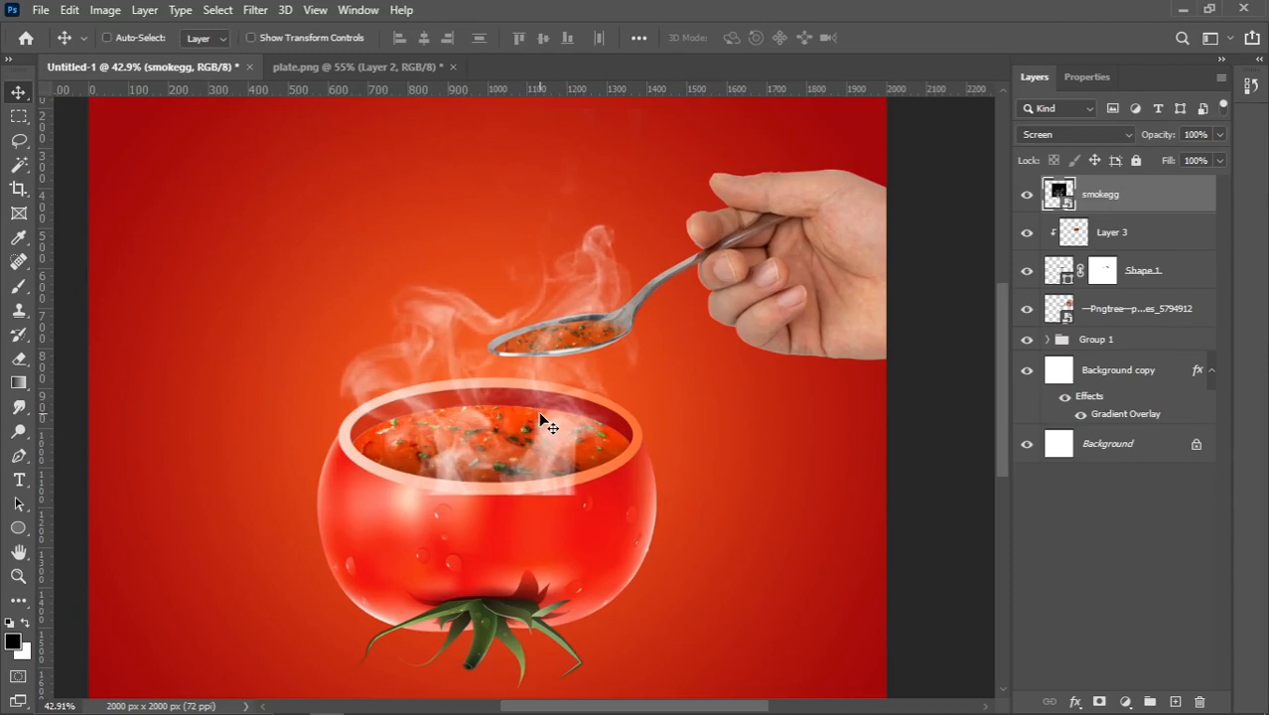
# Load the Ellipse 1 outline from Group 1 as a selection and add it as a layer mask on smokegg.
pyautogui.click(1045, 340)
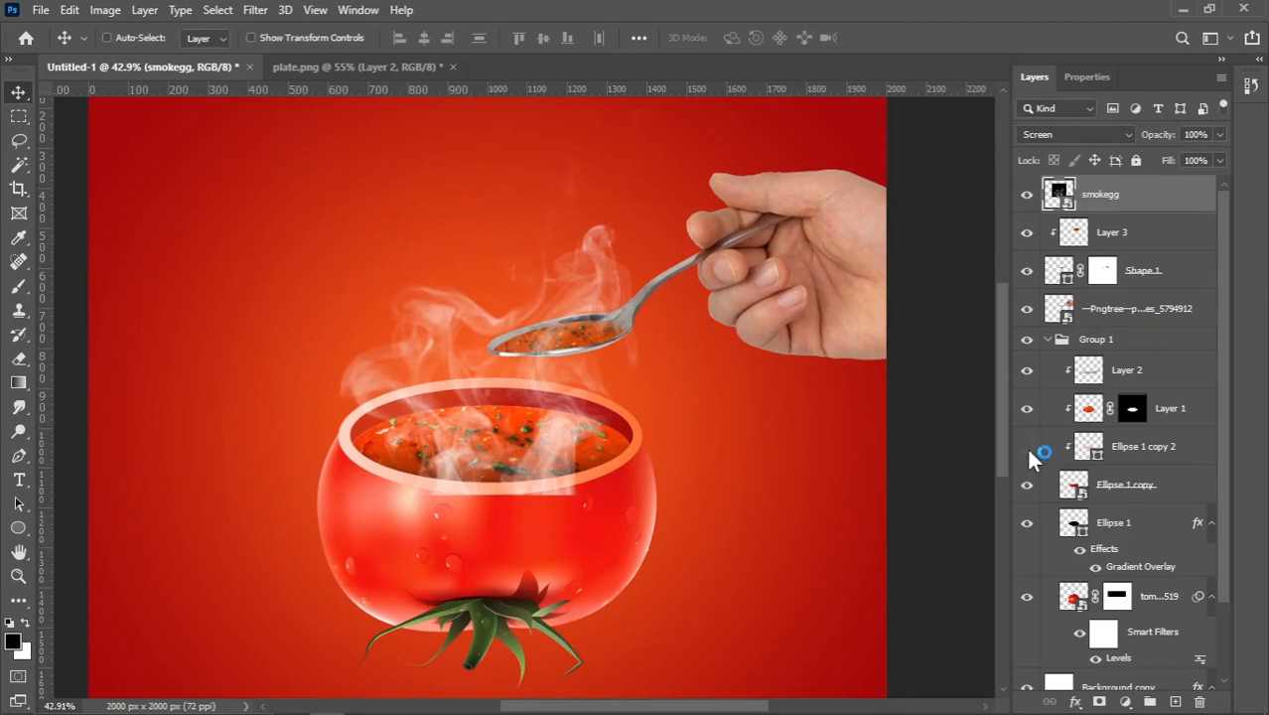
pyautogui.keyDown('ctrl'); pyautogui.click(1072, 526); pyautogui.keyUp('ctrl')
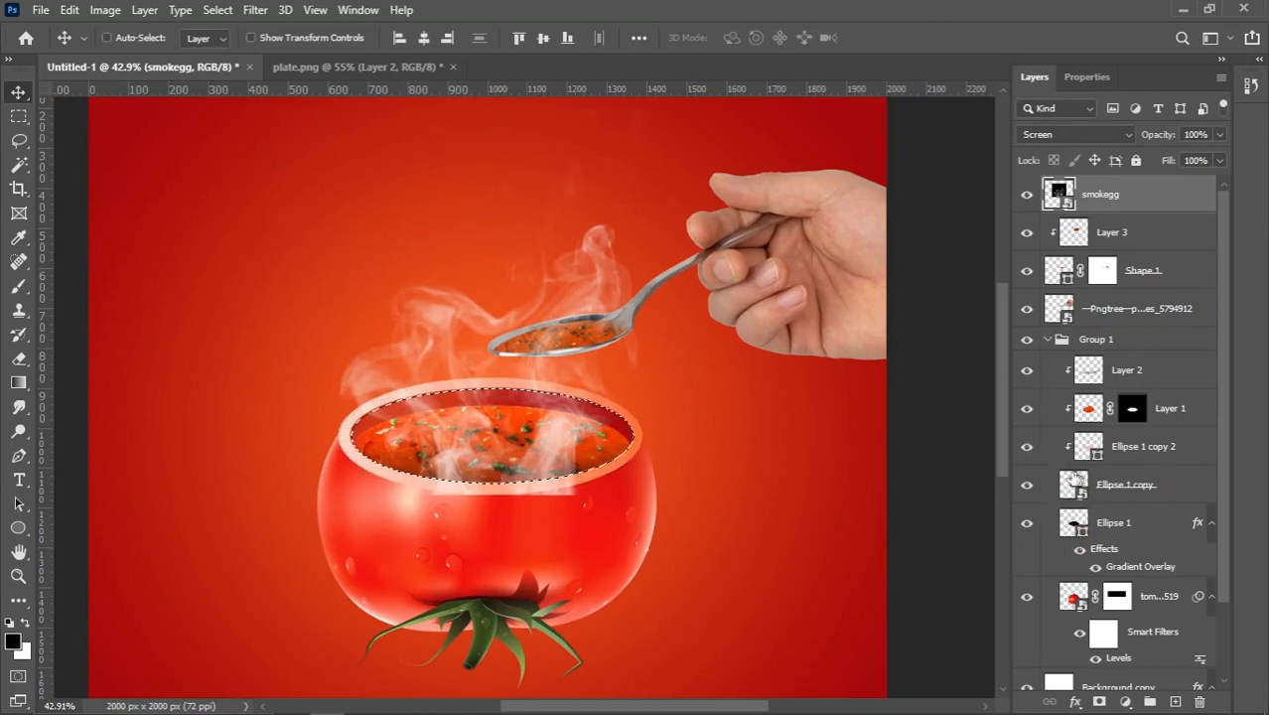
pyautogui.click(1045, 340)
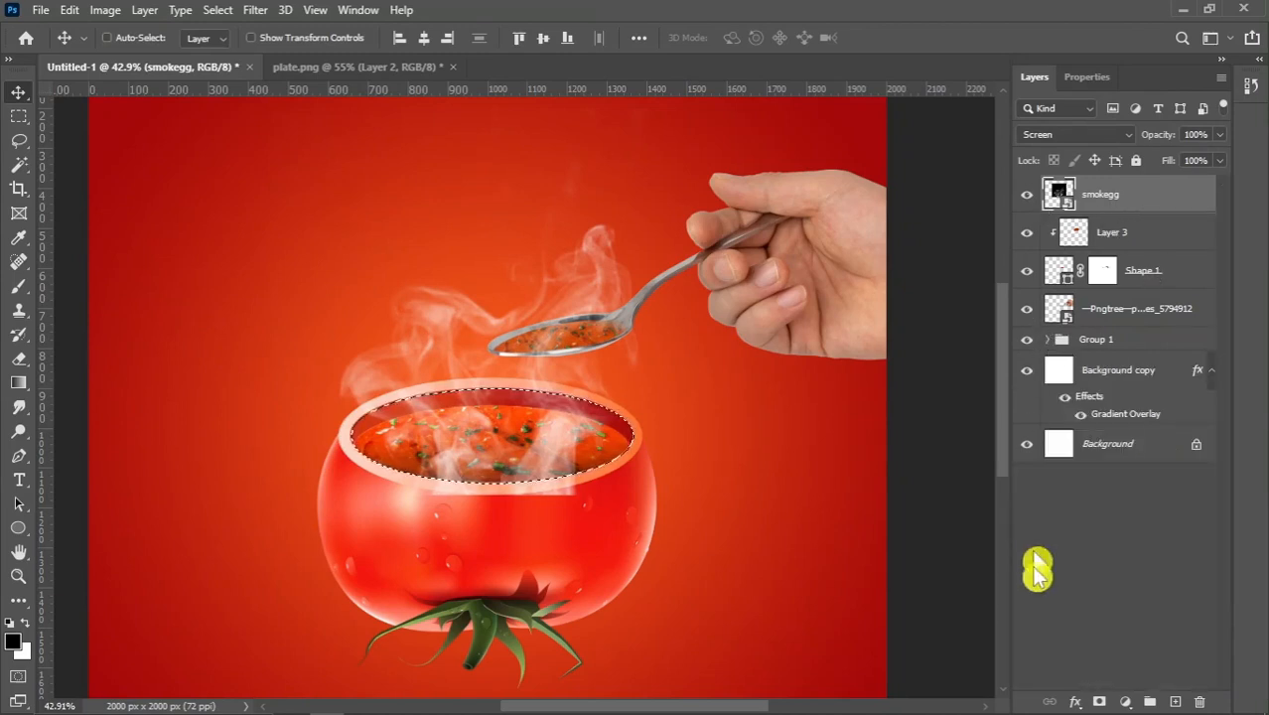
pyautogui.click(1099, 698)
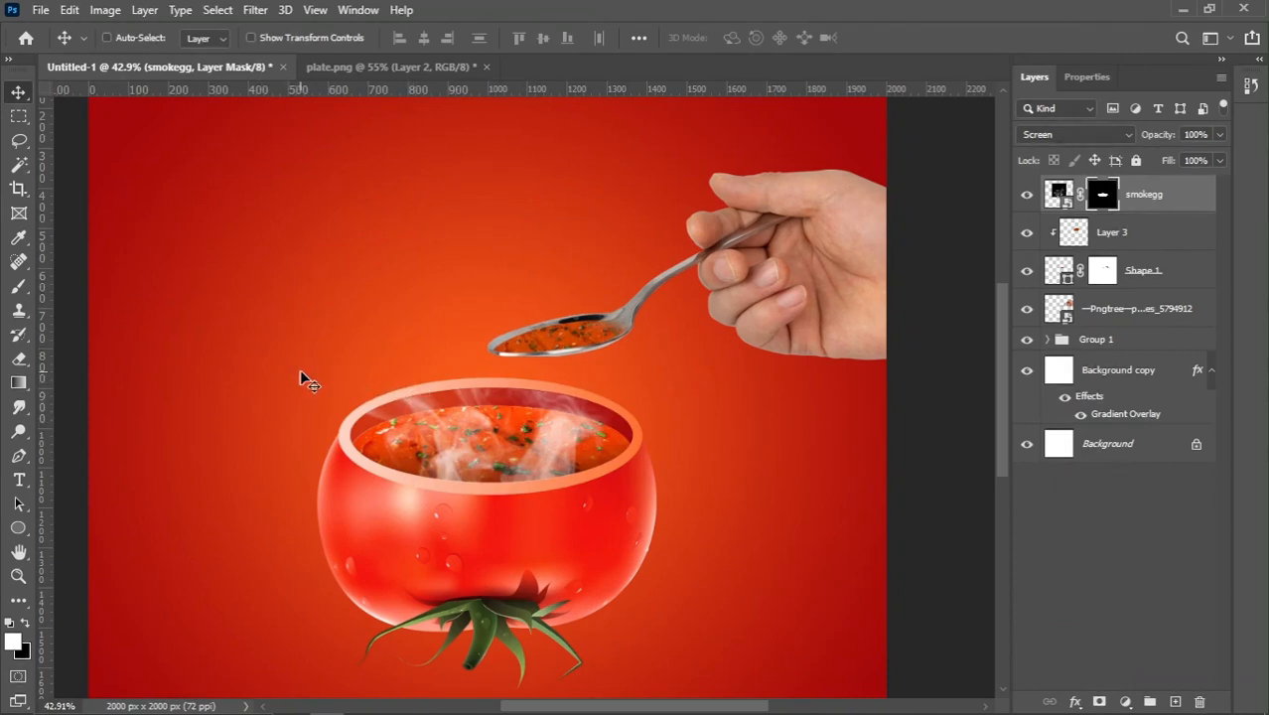
# Marquee-select the area above the bowl's mid-opening on the smokegg mask, fill it with the white background colour, and deselect.
pyautogui.press('m')
pyautogui.moveTo(167, 148); pyautogui.dragTo(783, 430)
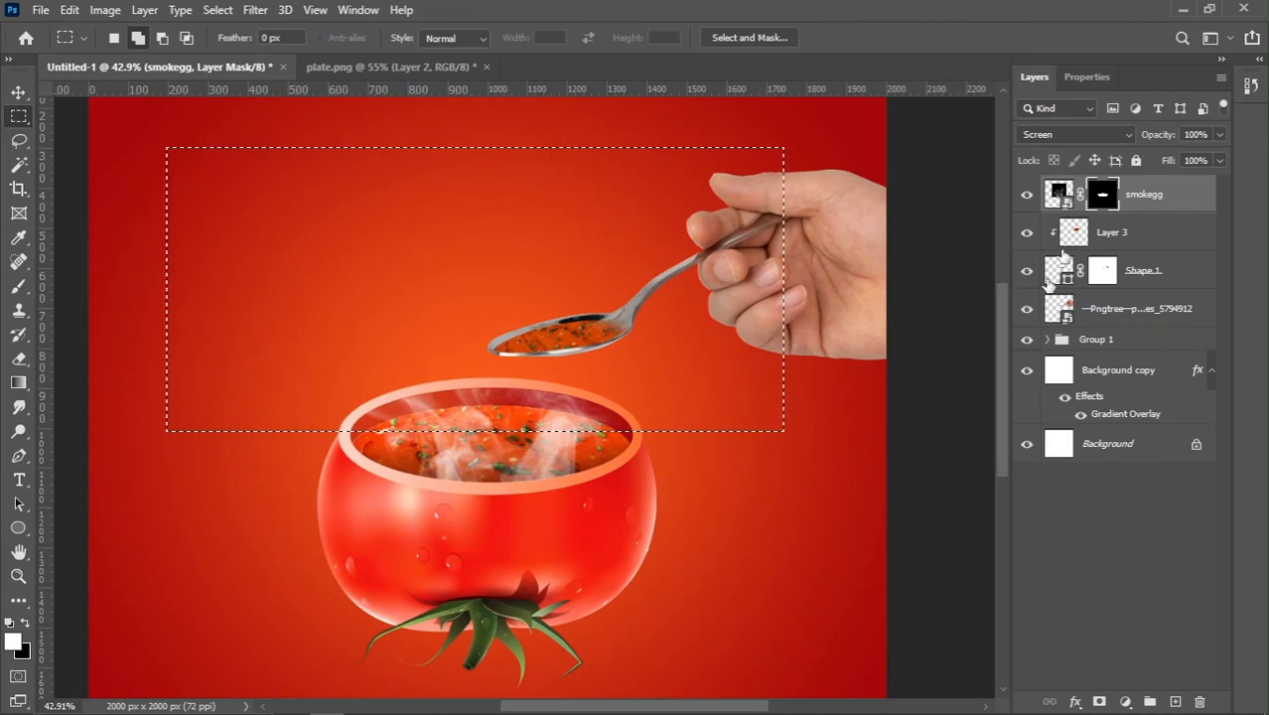
pyautogui.click(26, 623)
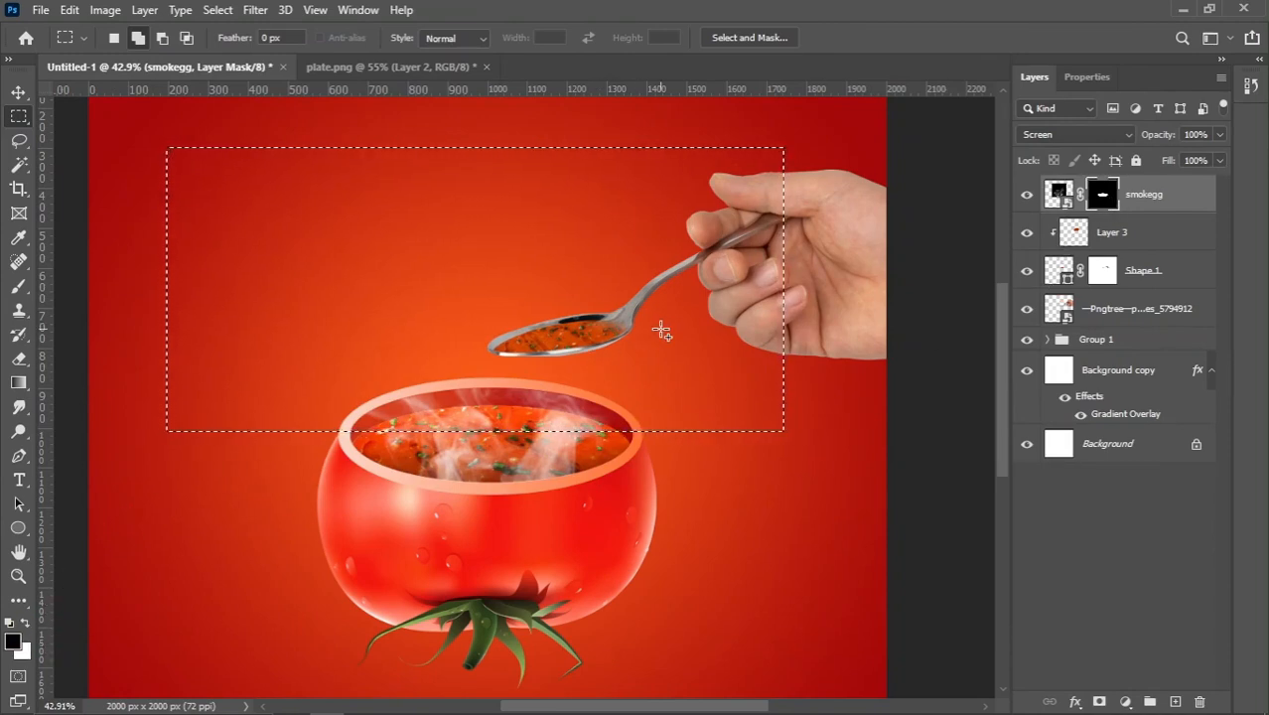
pyautogui.press('Delete')
pyautogui.hotkey('ctrl', 'd')
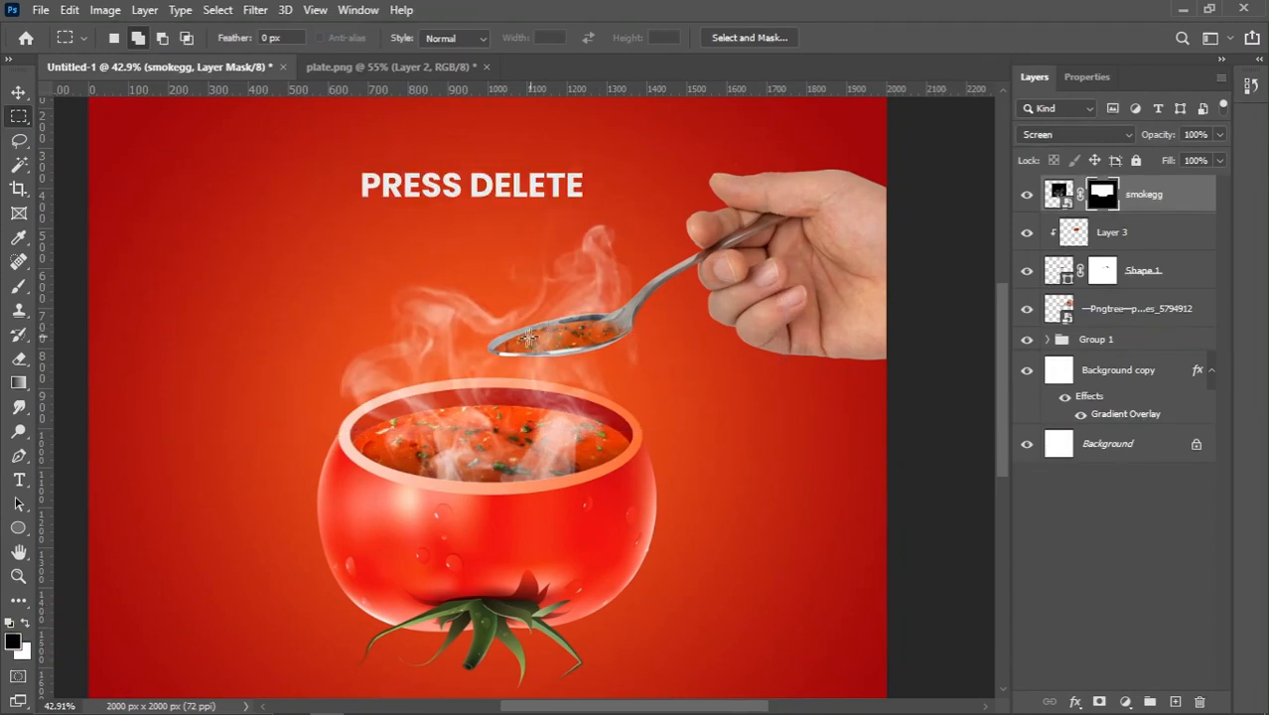
# Soften the steam's lower edge inside the bowl's front rim on the smokegg mask with a size 200 Eraser, erasing to black.
pyautogui.scroll(1, 645, 408)
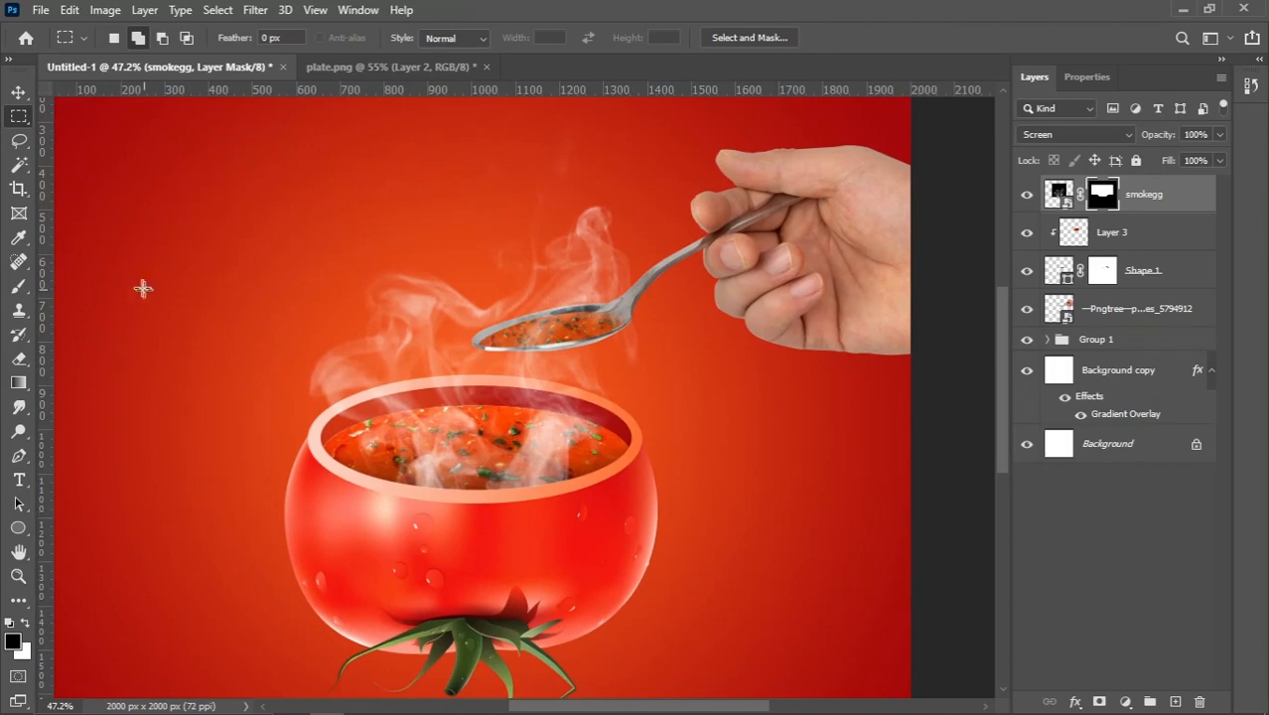
pyautogui.click(24, 360)
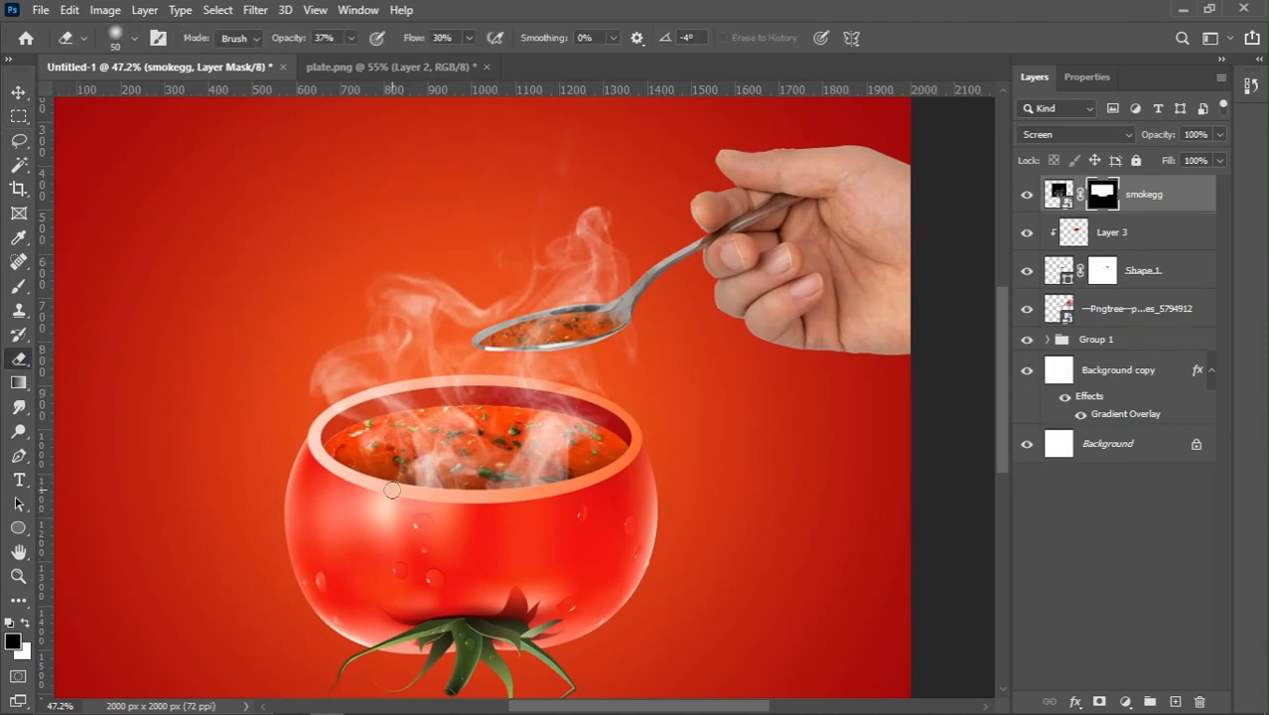
pyautogui.press(']')
pyautogui.press(']')
pyautogui.press(']')
pyautogui.press(']')
pyautogui.press(']')
pyautogui.press(']')
pyautogui.scroll(3, 418, 503)
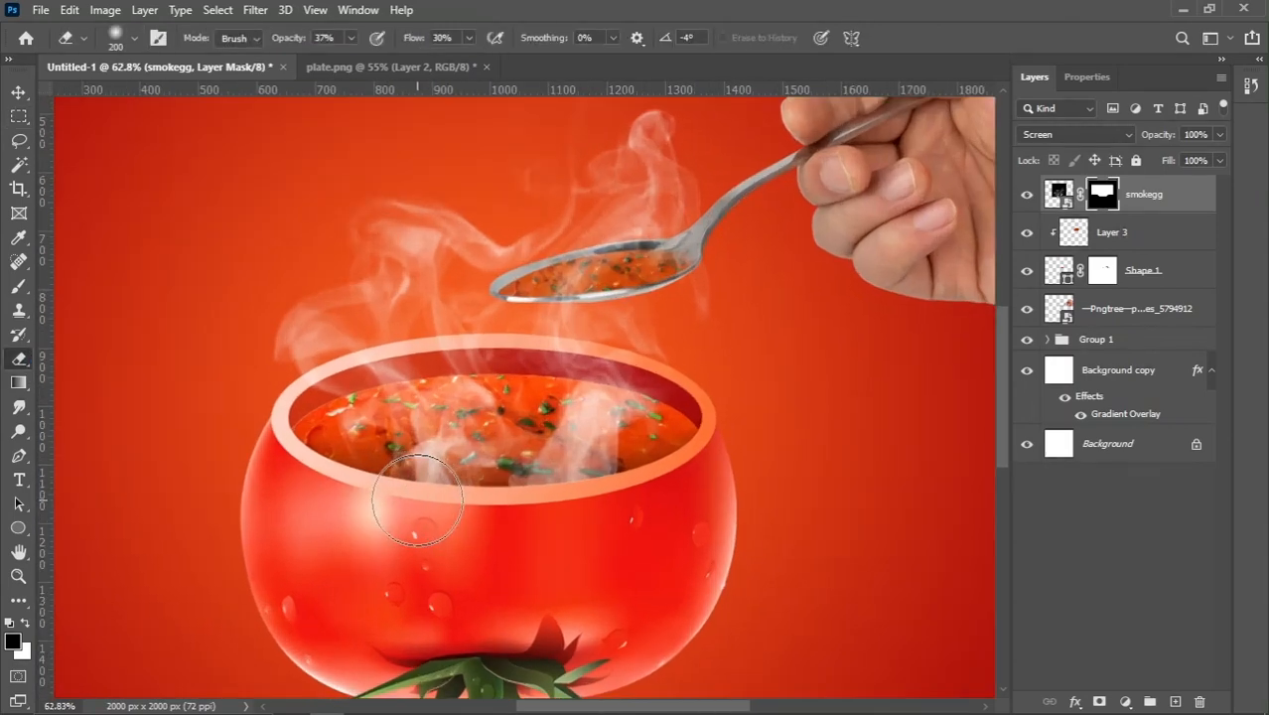
pyautogui.click(25, 623)
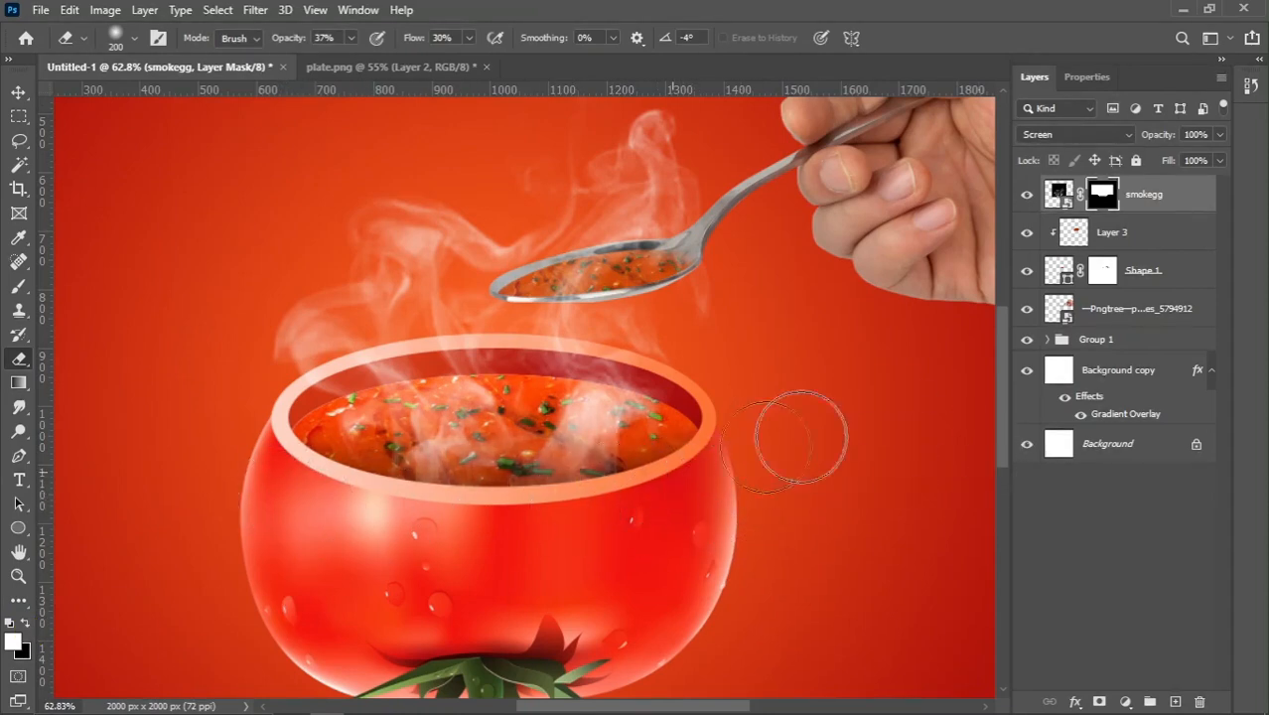
pyautogui.moveTo(691, 437); pyautogui.dragTo(317, 464)
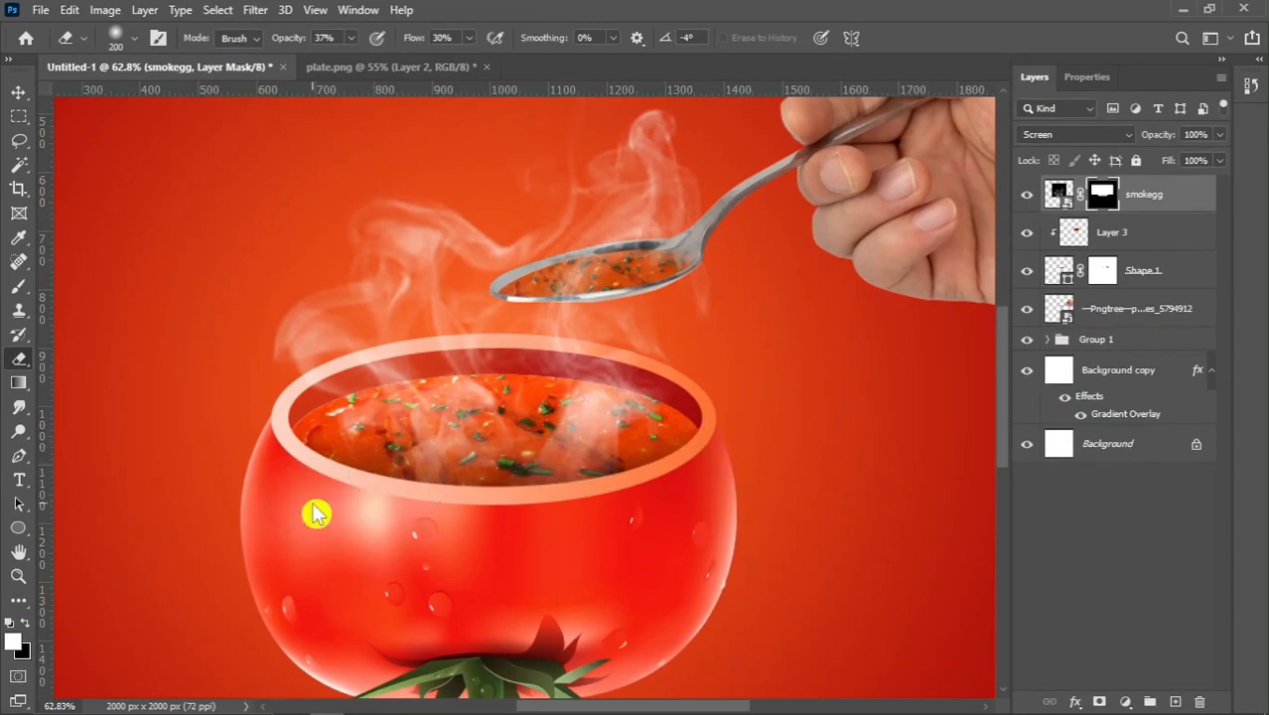
# Lower the smokegg layer's opacity to 90%.
pyautogui.scroll(-4, 372, 486)
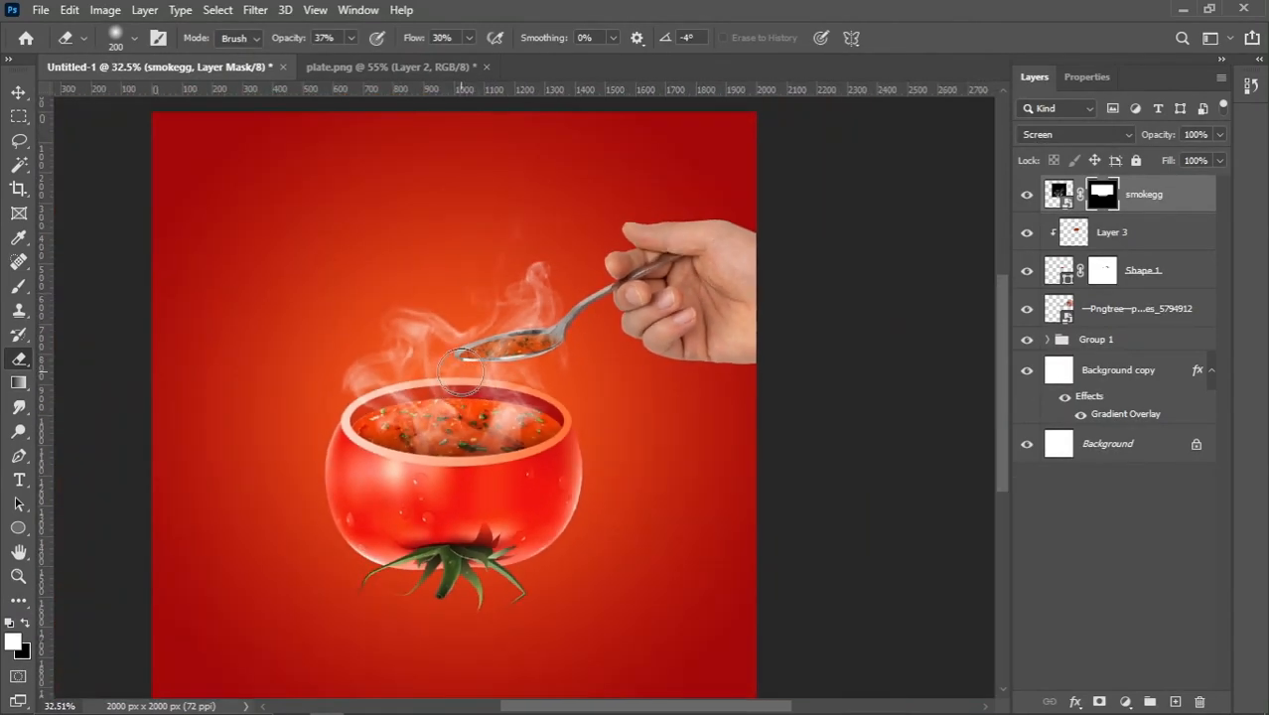
pyautogui.press('v')
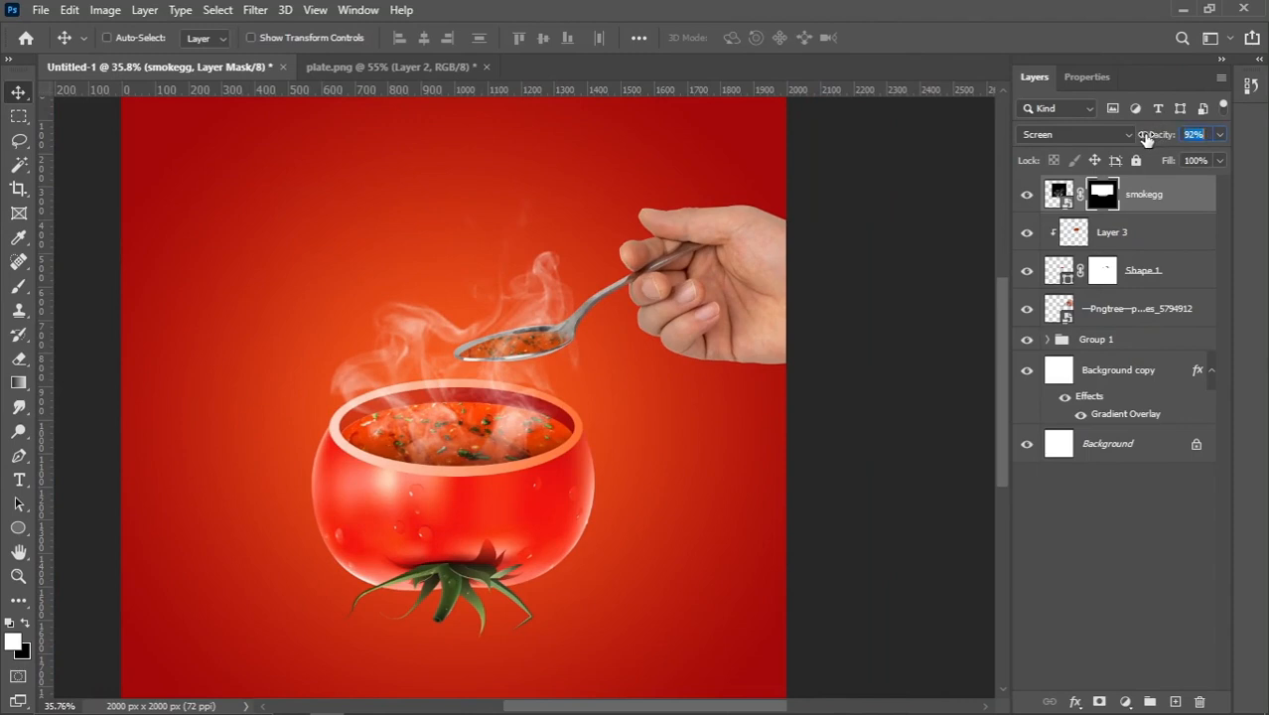
pyautogui.moveTo(1147, 139); pyautogui.dragTo(1145, 139)
pyautogui.scroll(-2, 486, 323)
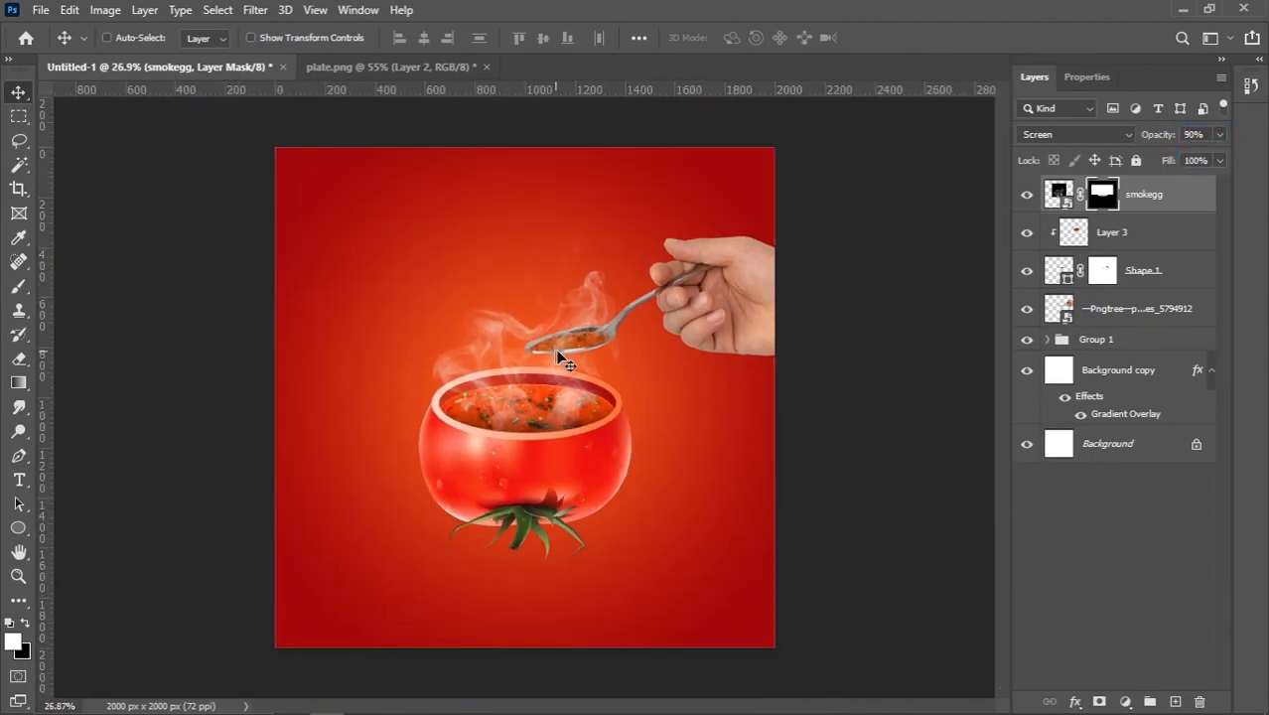
pyautogui.scroll(1, 596, 402)
pyautogui.moveTo(595, 394); pyautogui.dragTo(588, 381)
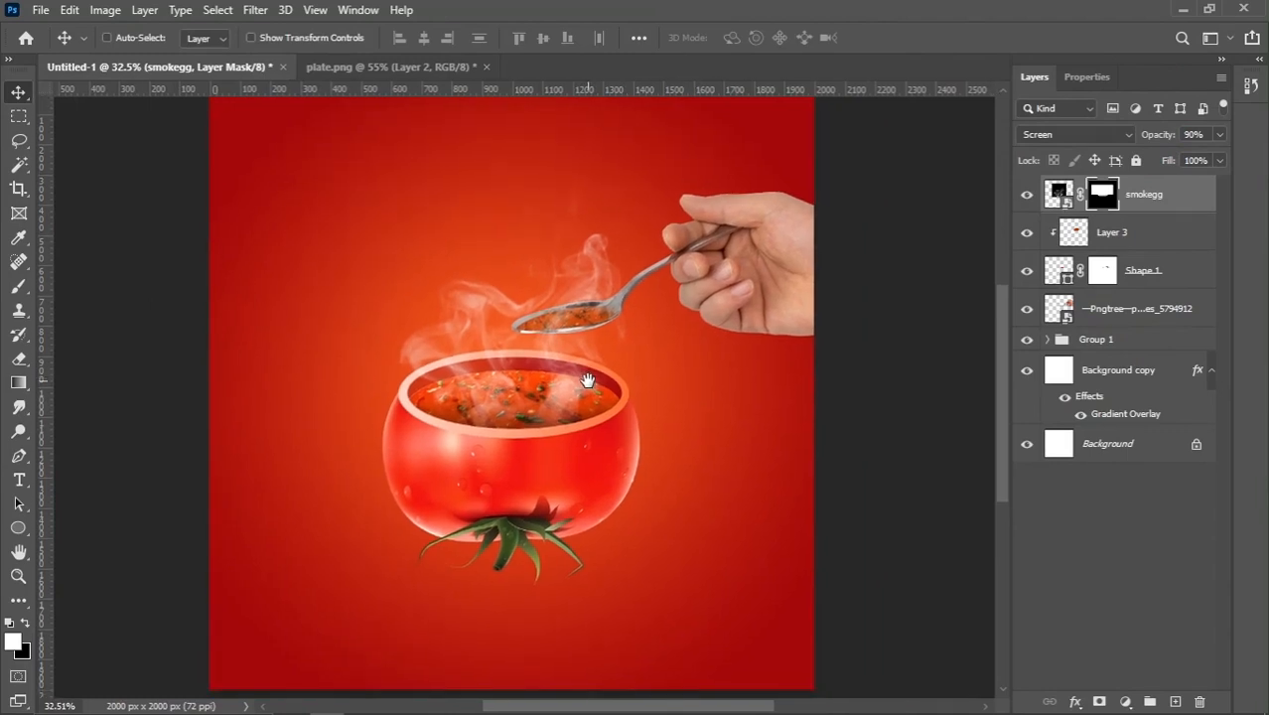
pyautogui.moveTo(571, 434); pyautogui.dragTo(572, 425)
pyautogui.moveTo(602, 480); pyautogui.dragTo(599, 467)
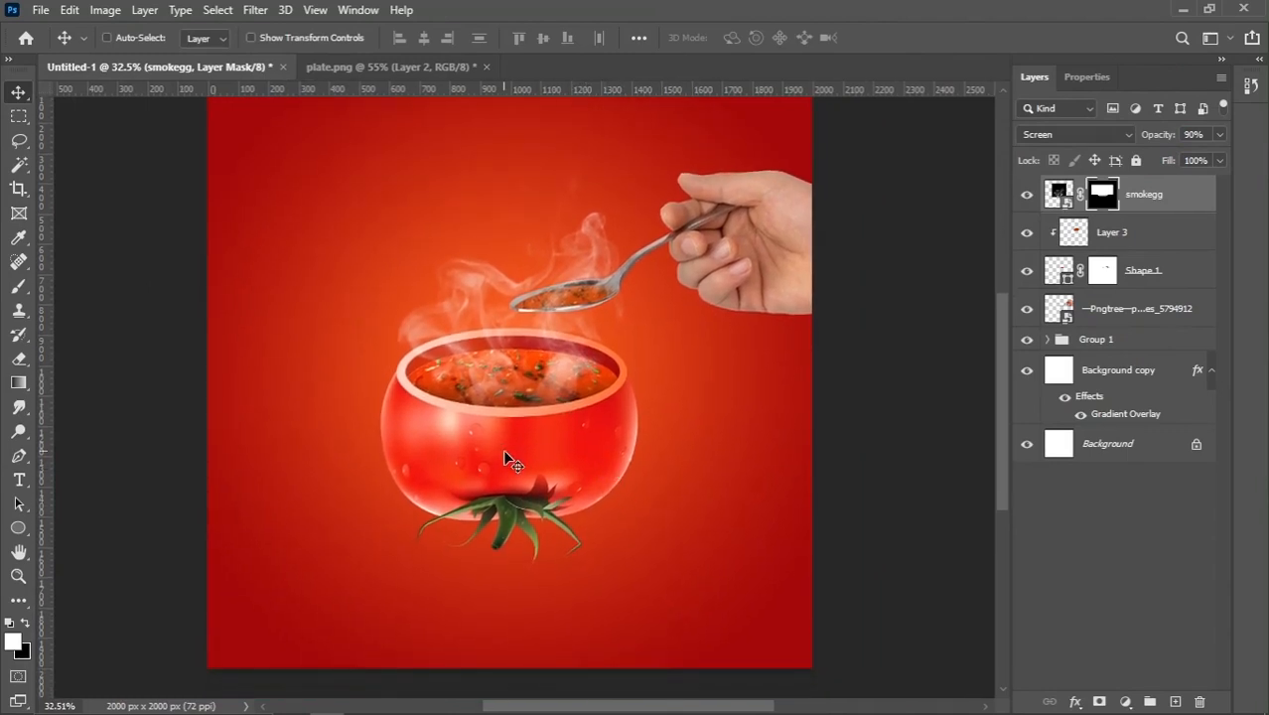
pyautogui.scroll(-1, 503, 451)
pyautogui.scroll(1, 638, 499)
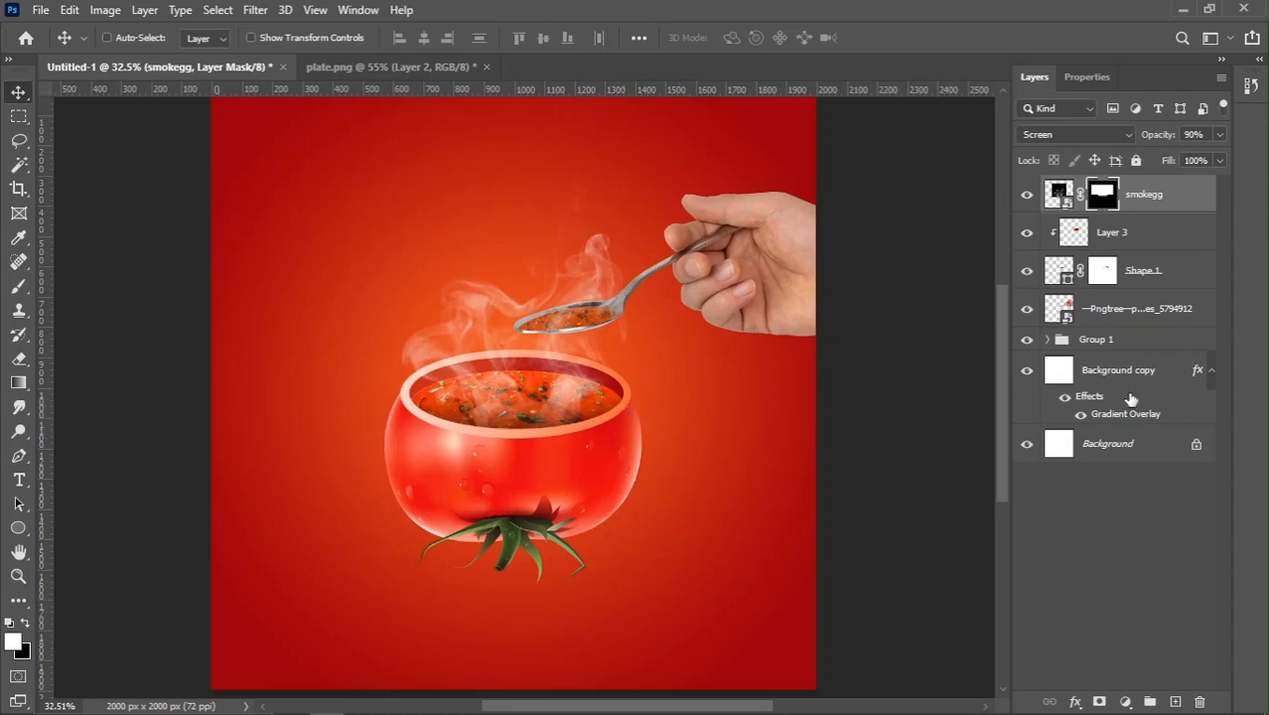
# Add a new empty layer directly above Background copy.
pyautogui.click(1097, 369)
pyautogui.scroll(-1, 312, 363)
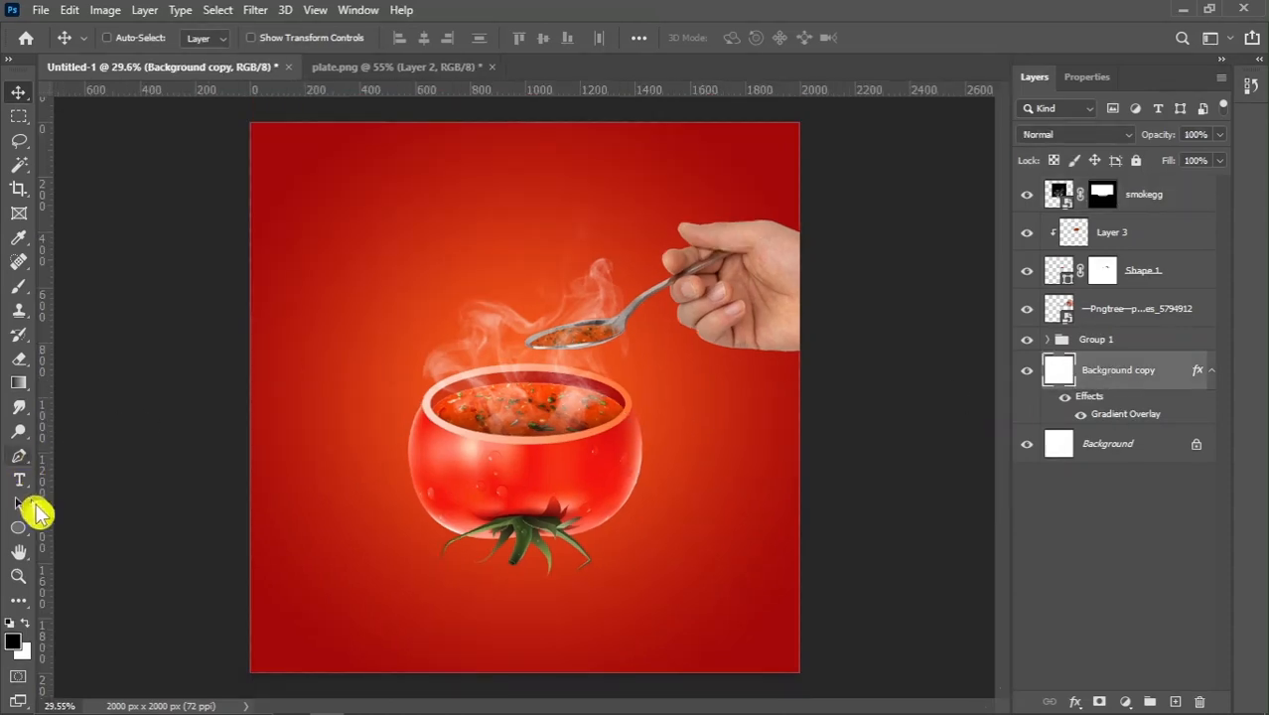
pyautogui.click(1174, 700)
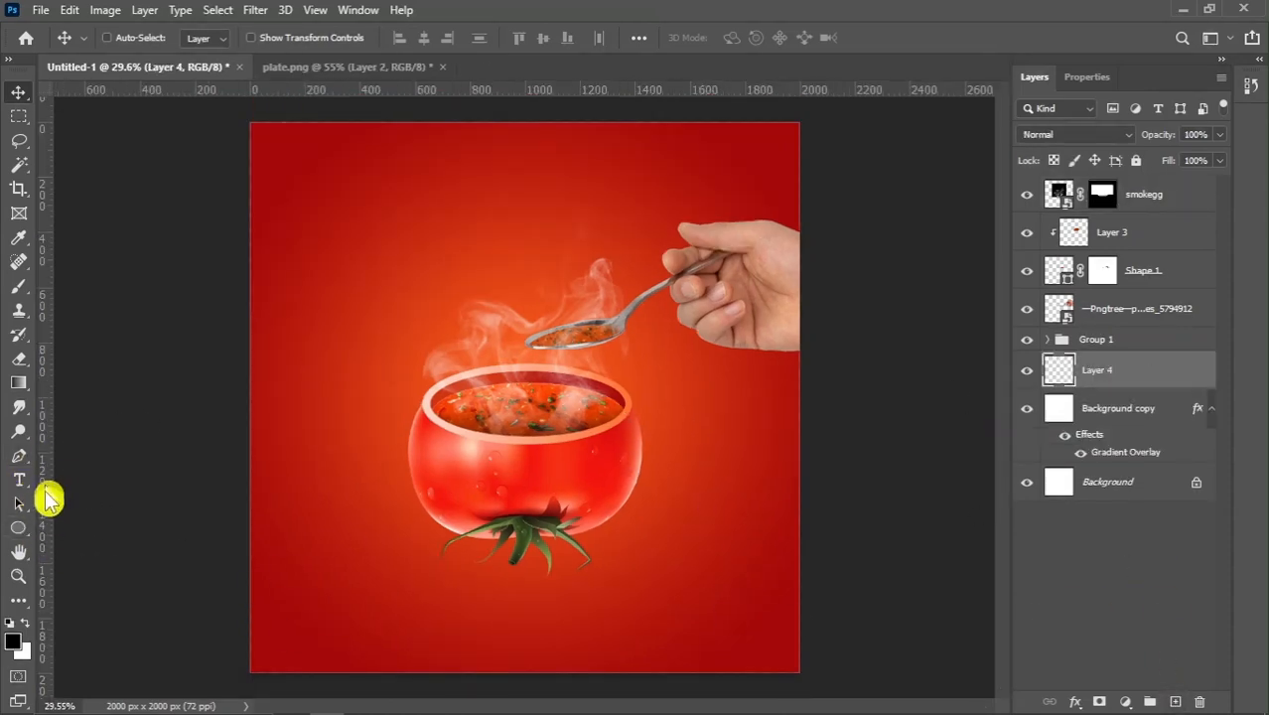
# Paint one soft black spot behind the tomato on Layer 4 with a size 1200 brush at 100% opacity and flow.
pyautogui.press('b')
pyautogui.rightClick(22, 294)
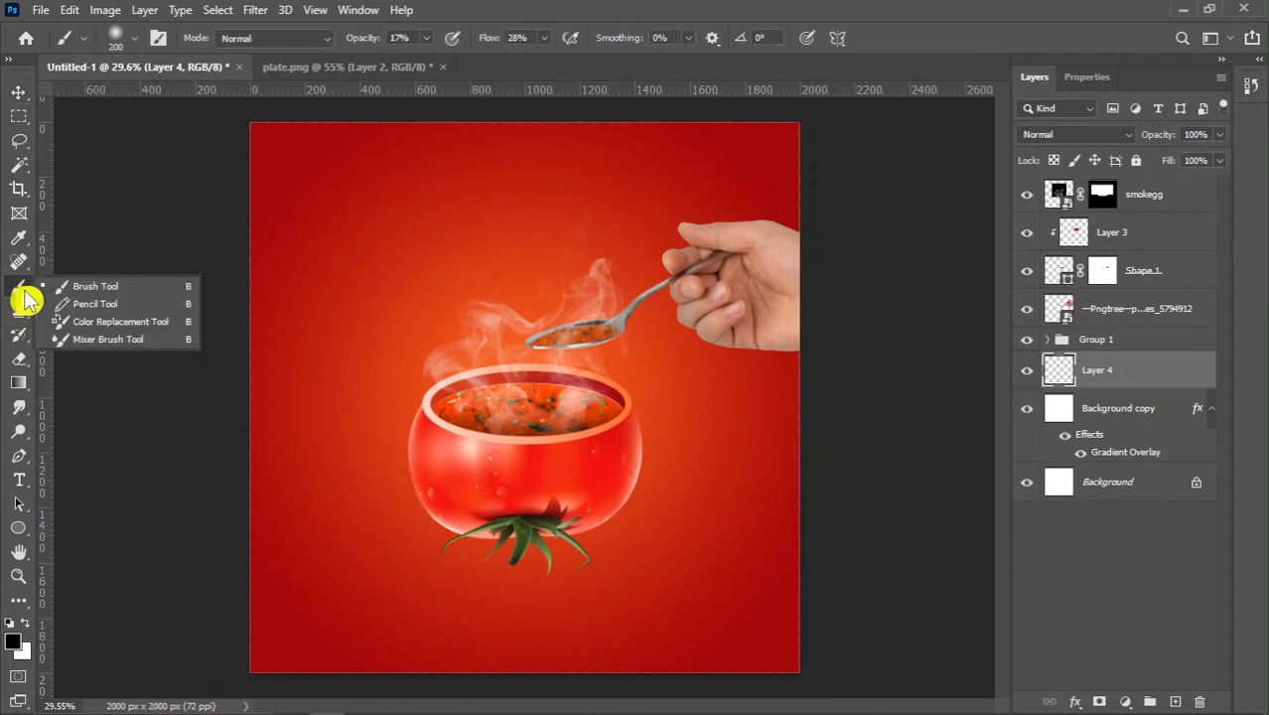
pyautogui.click(71, 287)
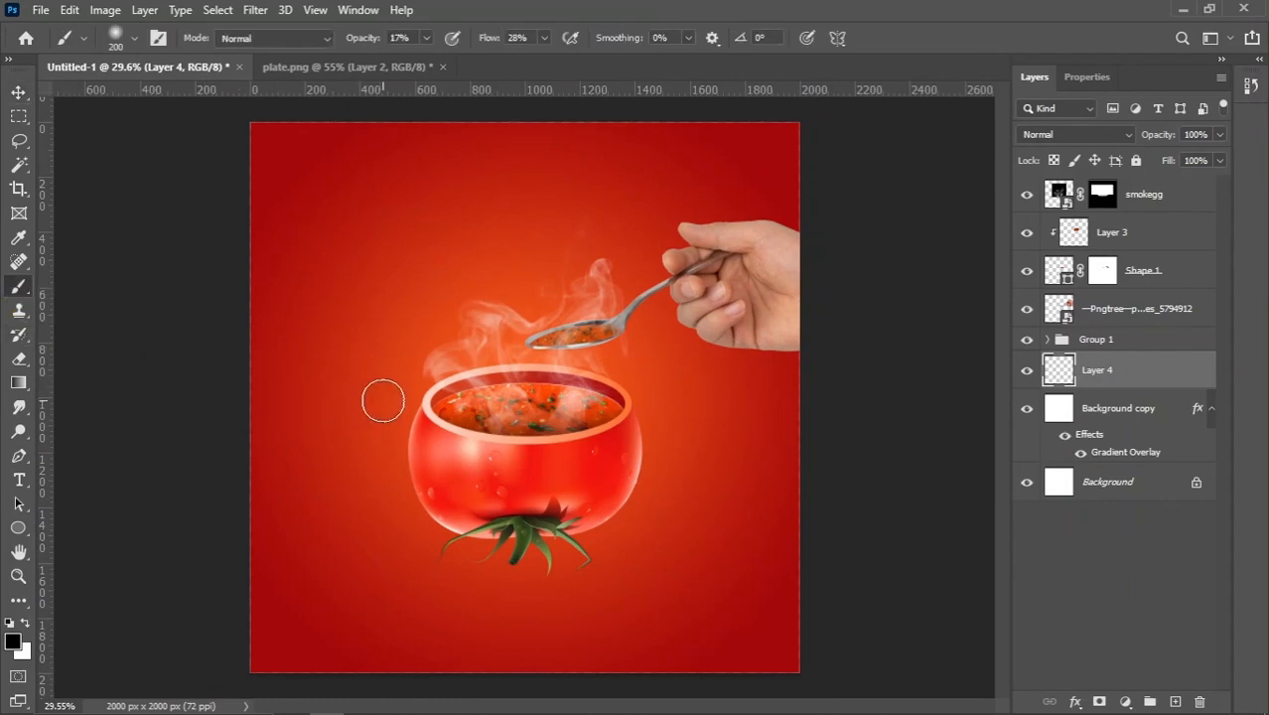
pyautogui.press(']')
pyautogui.press(']')
pyautogui.press(']')
pyautogui.press(']')
pyautogui.press(']')
pyautogui.press(']')
pyautogui.press(']')
pyautogui.press(']')
pyautogui.moveTo(357, 40); pyautogui.dragTo(536, 39)
pyautogui.press(']')
pyautogui.press(']')
pyautogui.press(']')
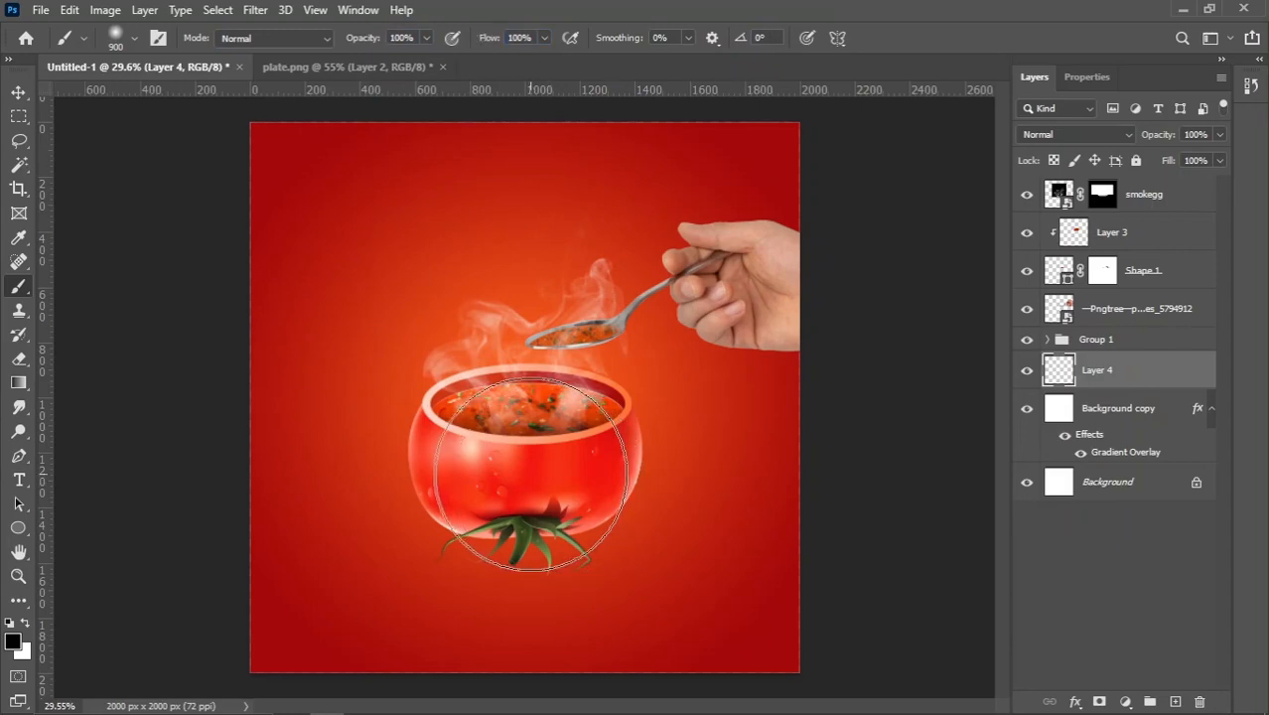
pyautogui.click(531, 452)
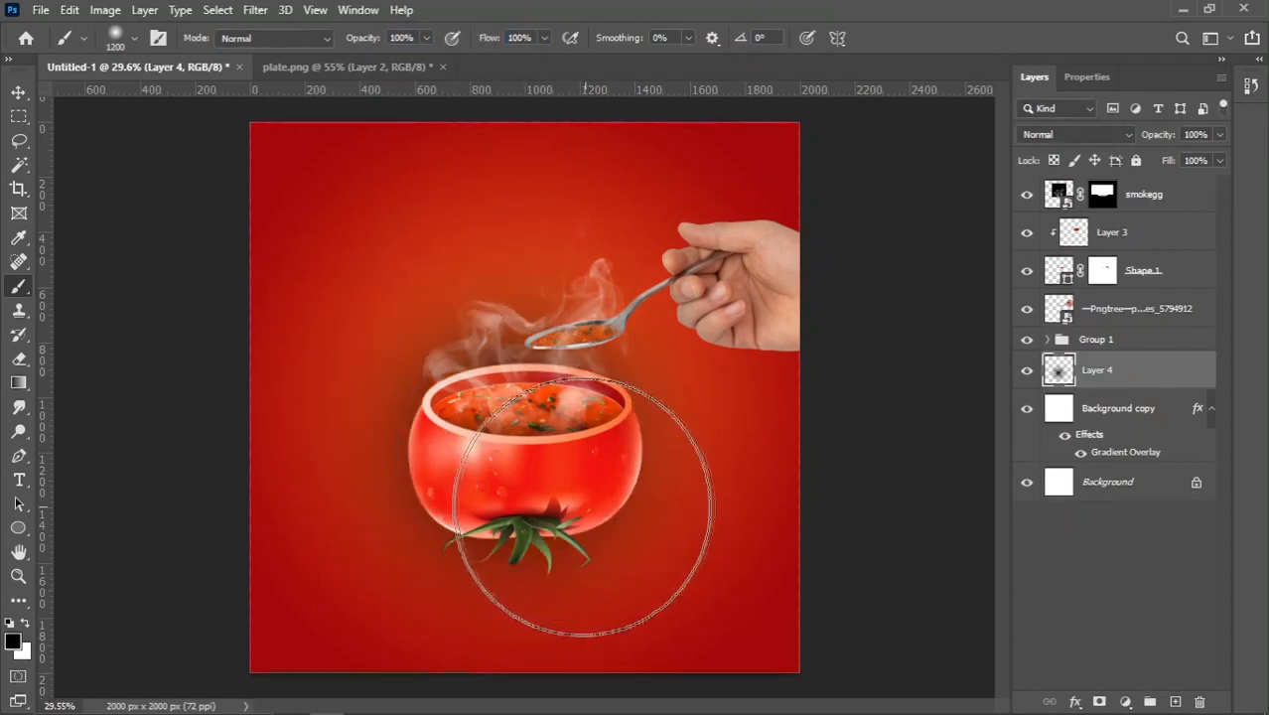
# Flatten the black spot on Layer 4 to about 11% height and 97% width, placed as a shadow just below the tomato's stem.
pyautogui.click(18, 93)
pyautogui.hotkey('ctrl', 't')
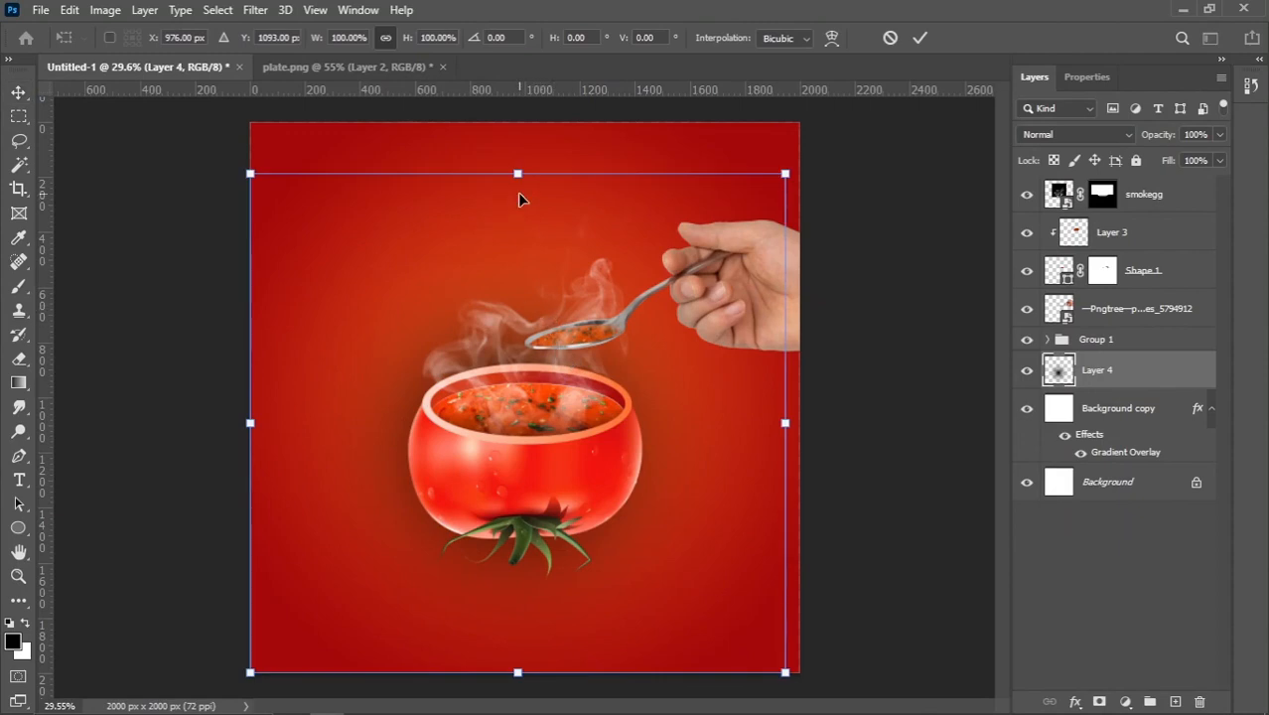
pyautogui.moveTo(517, 174); pyautogui.dragTo(532, 623)
pyautogui.moveTo(800, 596)
pyautogui.mouseDown()
pyautogui.moveTo(840, 598)
pyautogui.moveTo(792, 594)
pyautogui.mouseUp()
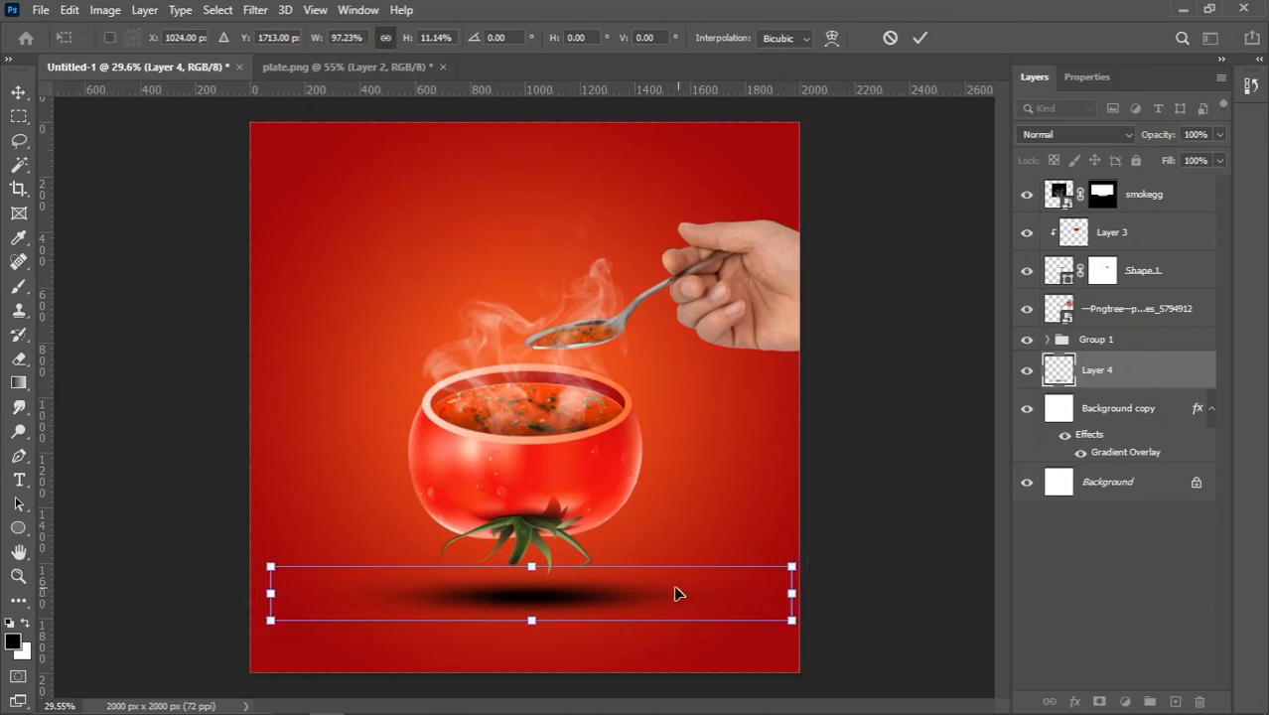
pyautogui.press('Return')
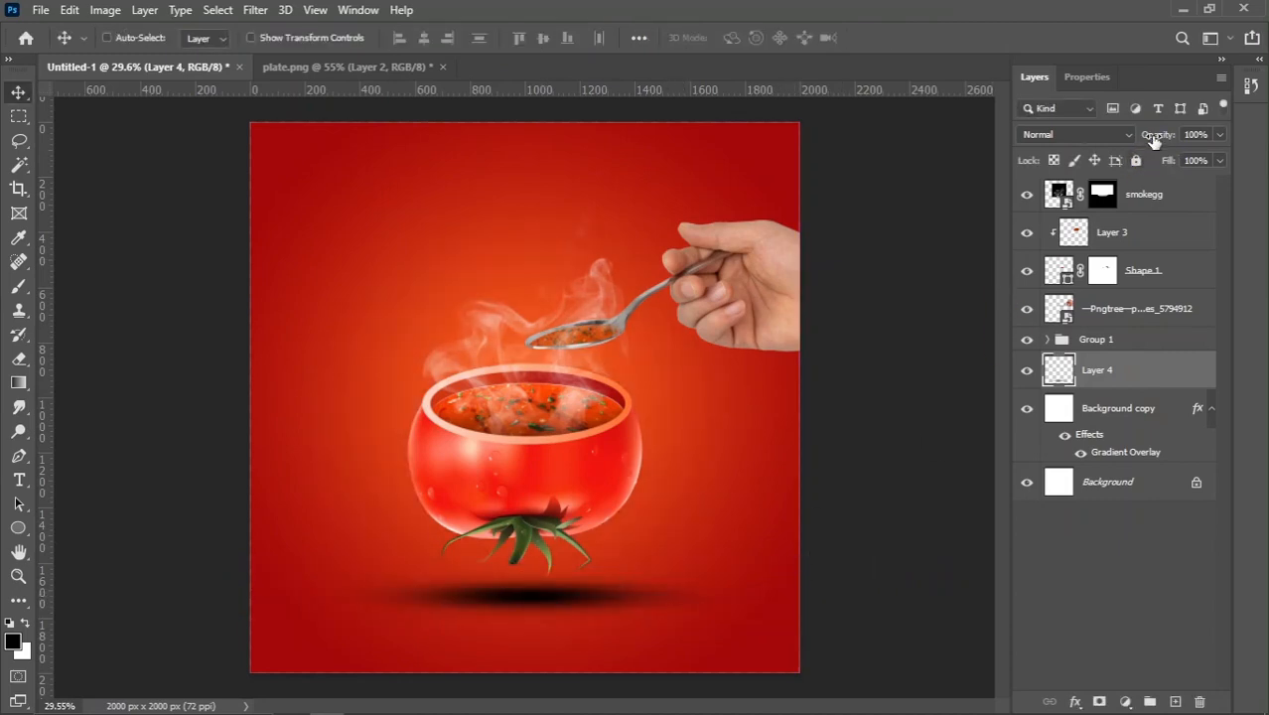
# Lower the shadow layer's opacity to 50% and narrow the shadow slightly.
pyautogui.moveTo(1157, 136); pyautogui.dragTo(1106, 146)
pyautogui.hotkey('ctrl', 't')
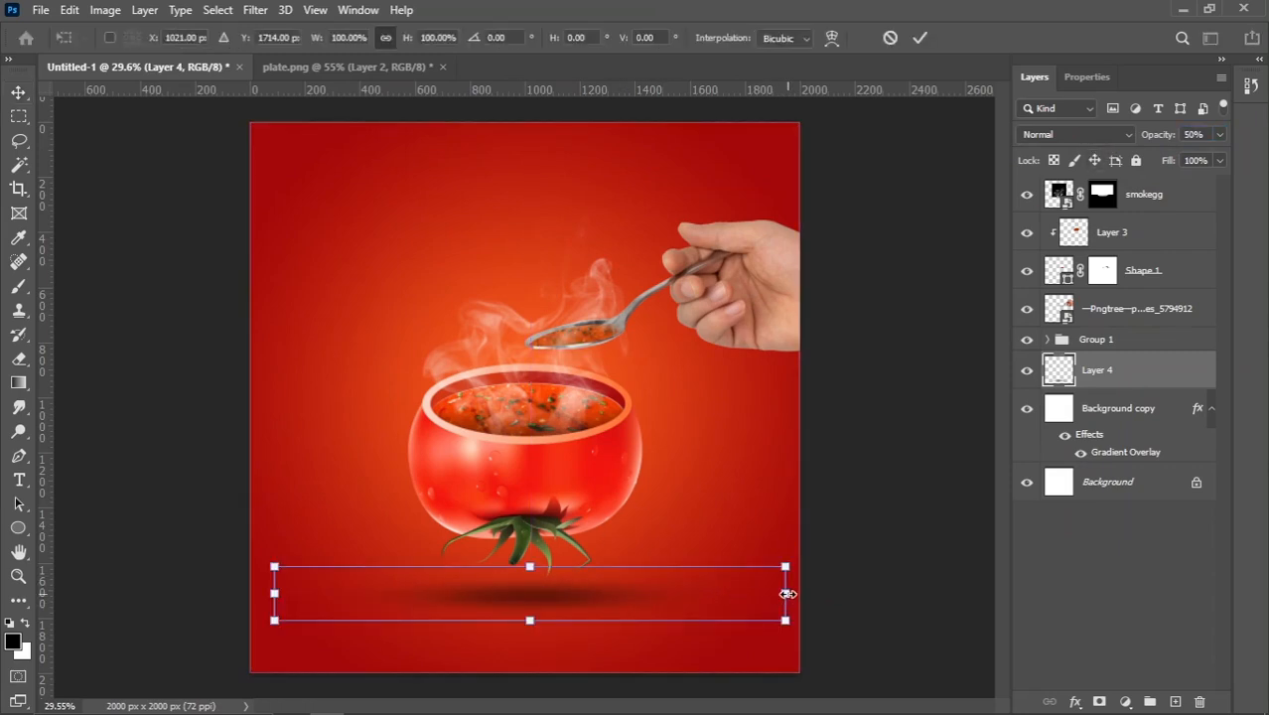
pyautogui.moveTo(786, 594); pyautogui.dragTo(769, 594)
pyautogui.press('Return')
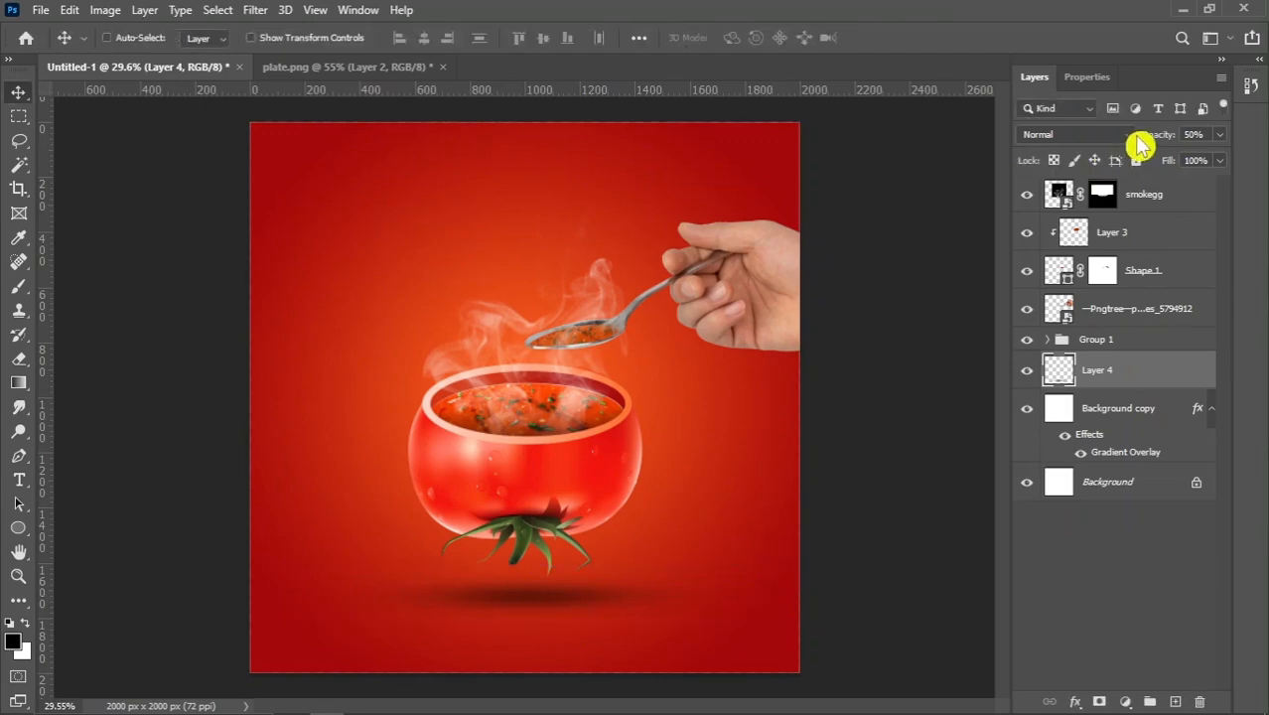